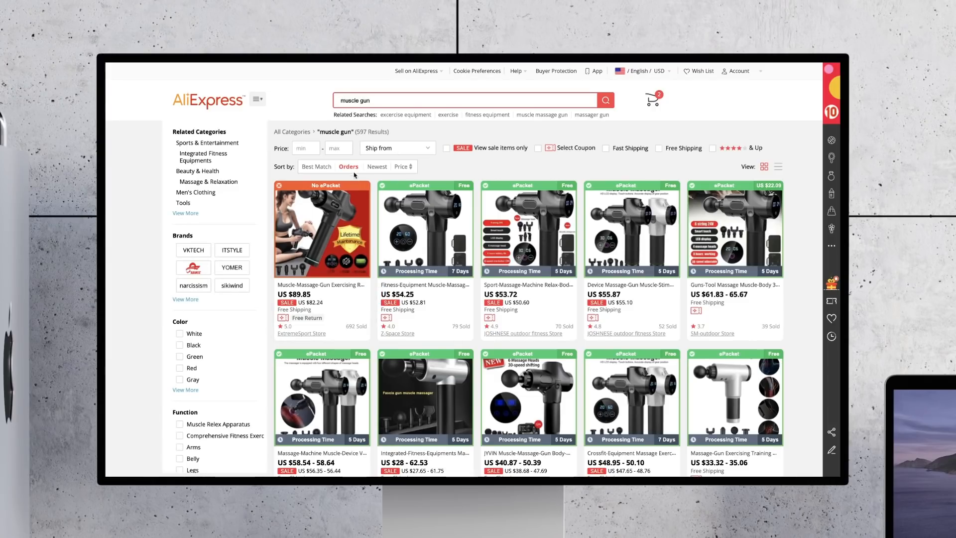
Step: Browse the AliExpress results for "muscle gun" sorted by orders to compare the best-selling massage guns
scroll(517, 305, "down", 10)
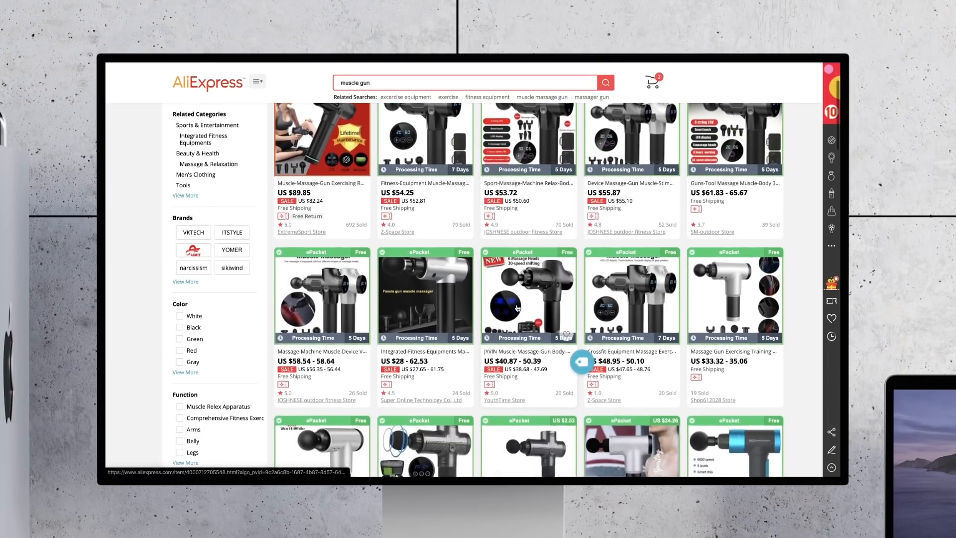
scroll(517, 308, "up", 10)
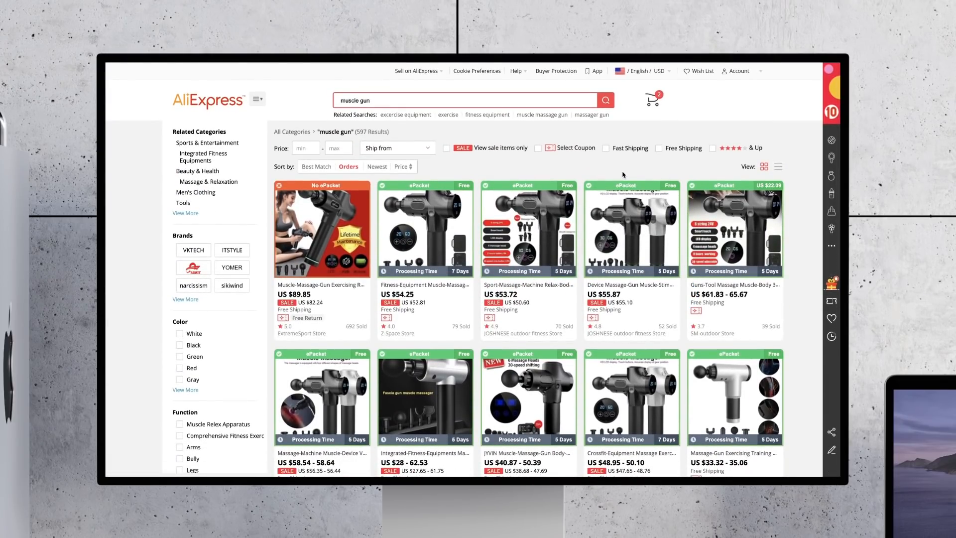
scroll(622, 176, "down", 6)
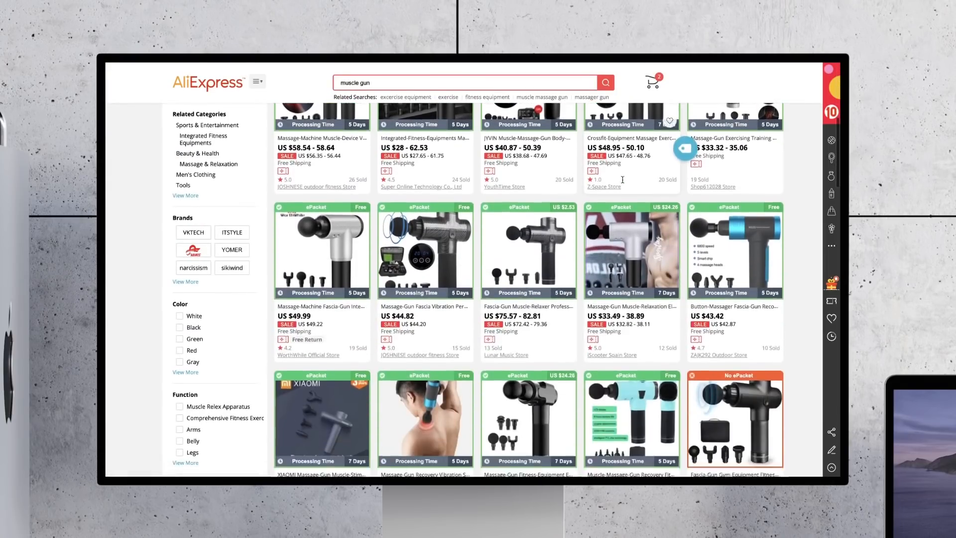
scroll(623, 179, "up", 6)
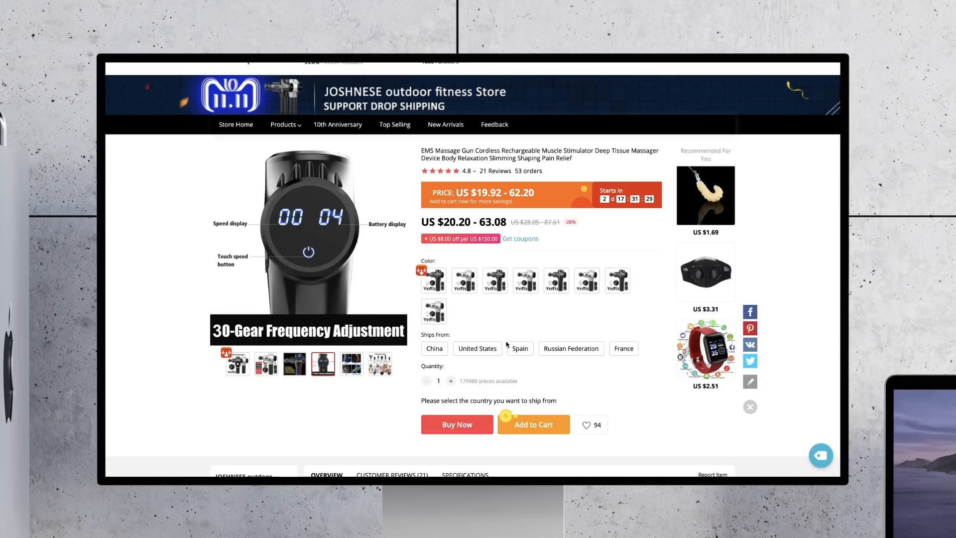
Step: Preview the EMS massage gun listing's color variants, photos and product video, and open the video downloader's list of detected videos
left_click(586, 281)
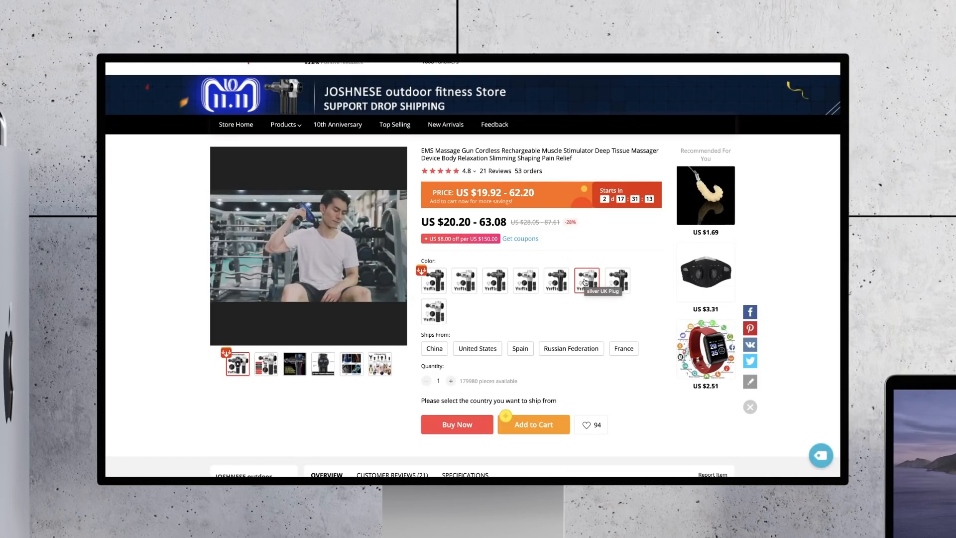
left_click(625, 278)
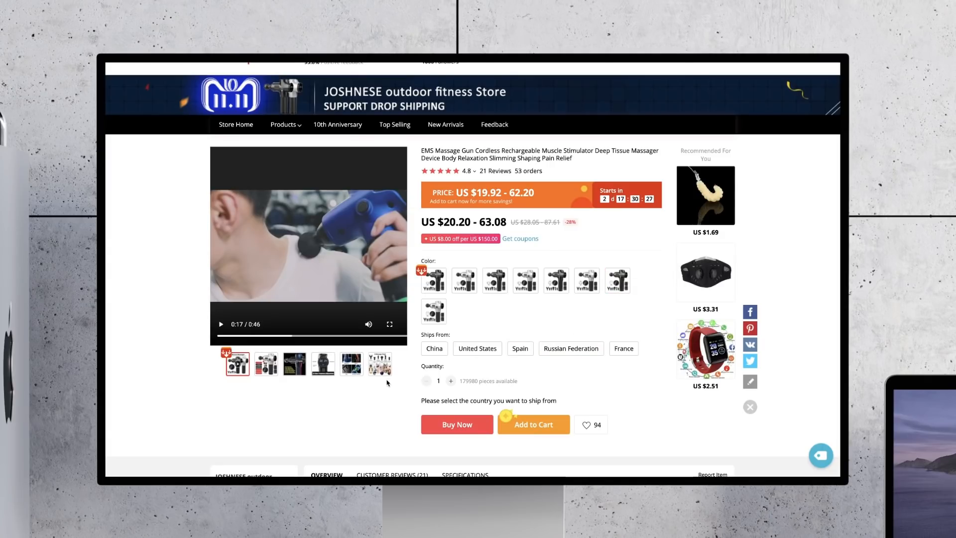
left_click(384, 372)
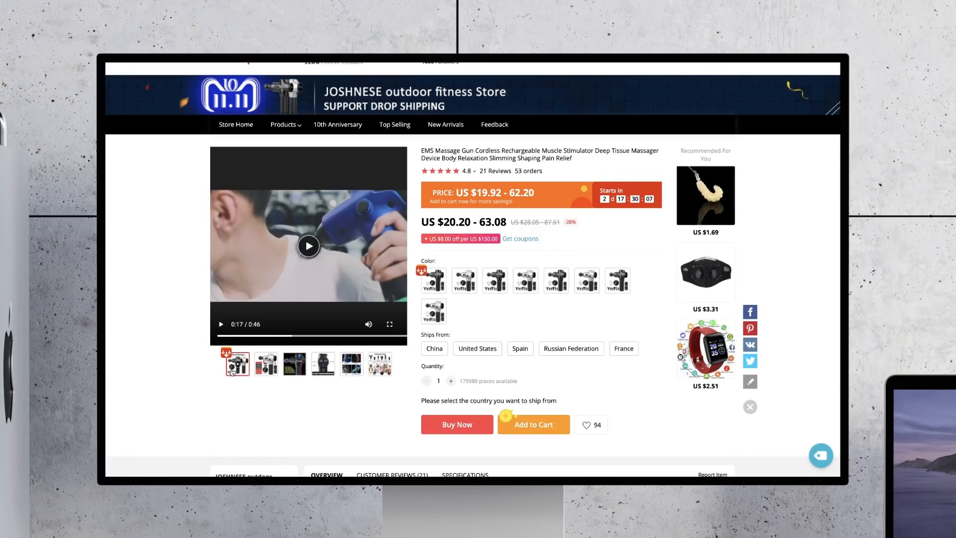
left_click(227, 355)
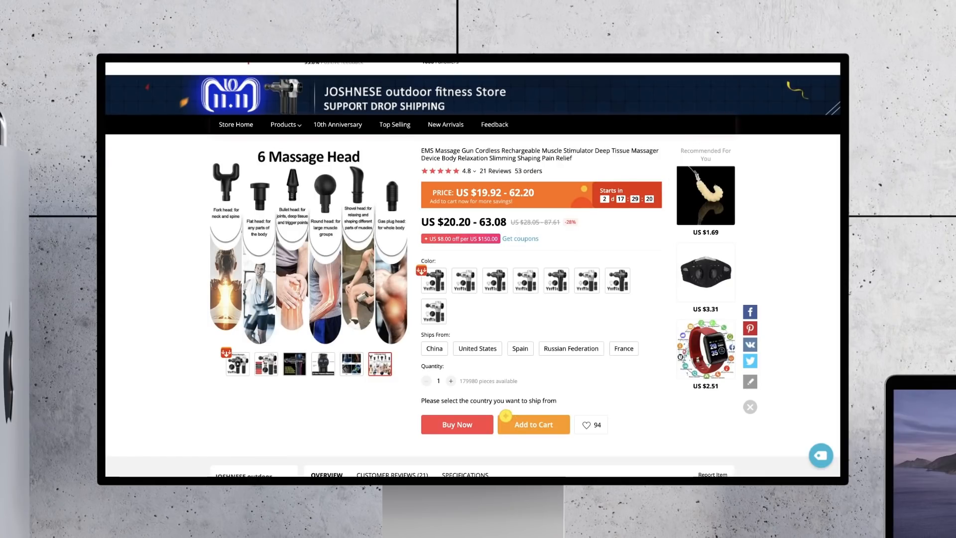
left_click(741, 48)
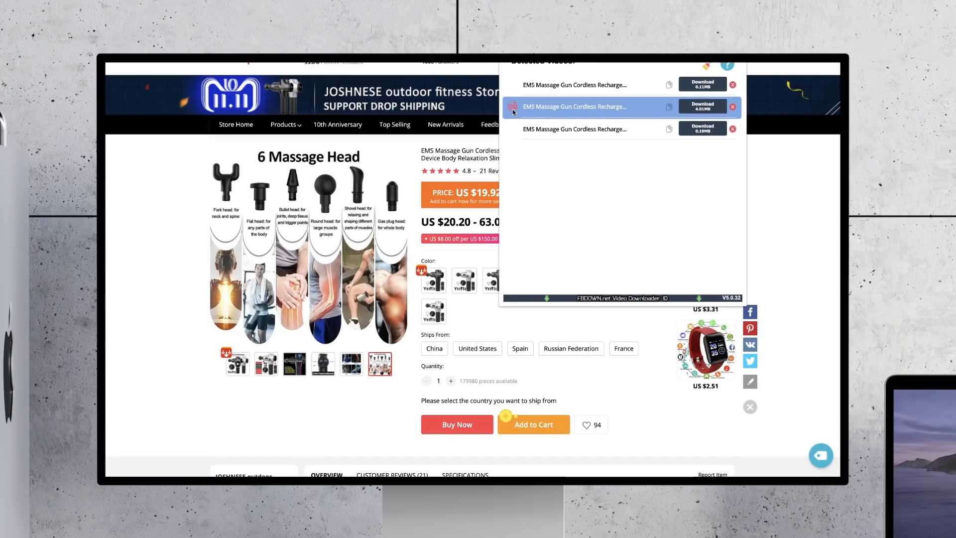
left_click(801, 180)
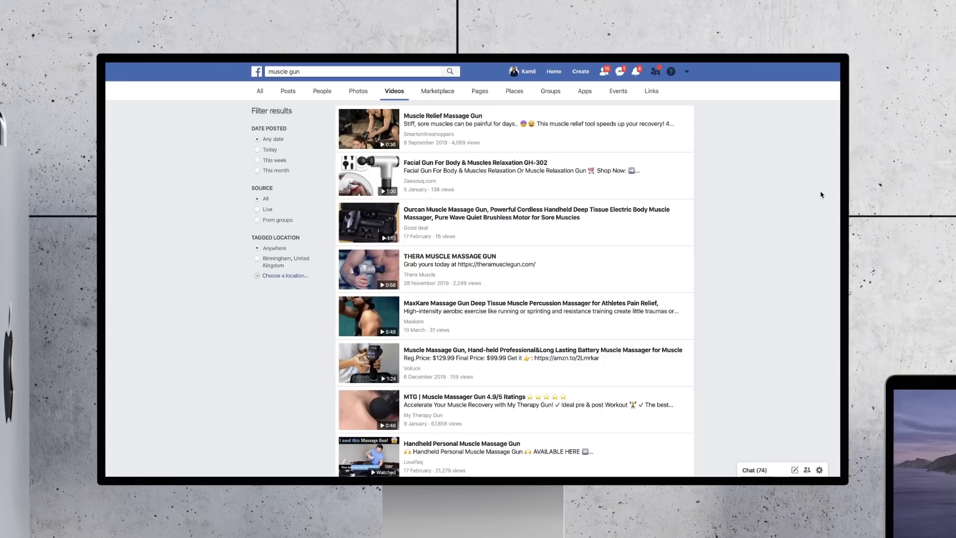
Step: Browse the "muscle gun" video results on Facebook and the "muscle gun" product results on Amazon
scroll(695, 277, "down", 2)
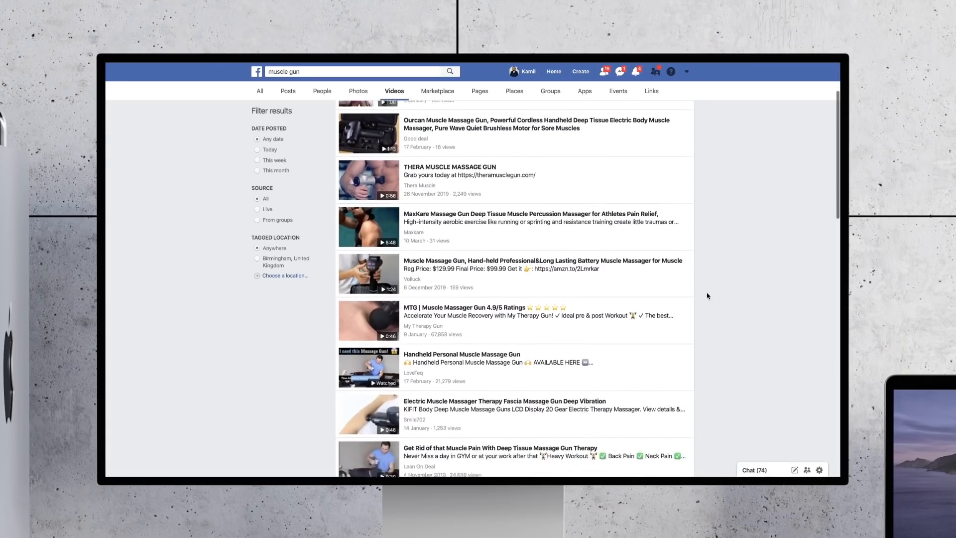
scroll(711, 295, "up", 2)
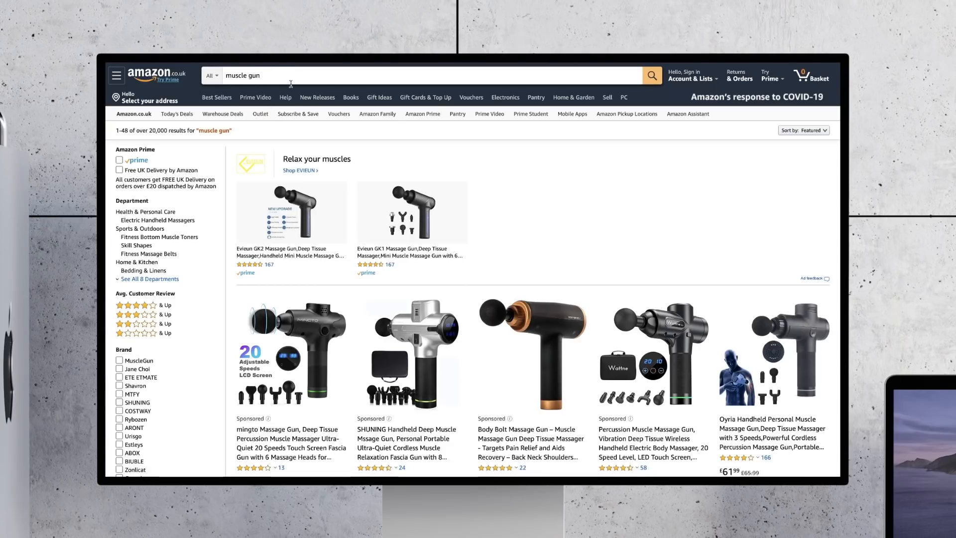
scroll(569, 184, "down", 4)
scroll(571, 194, "up", 4)
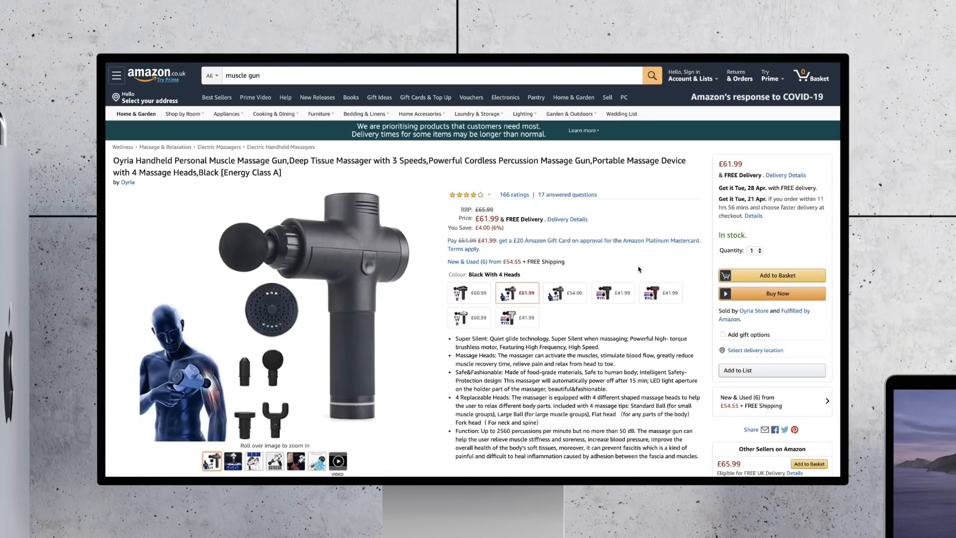
Step: Play and pause the product video on Amazon's Oyria massage gun page, and check the video downloader for it
scroll(318, 460, "down", 1)
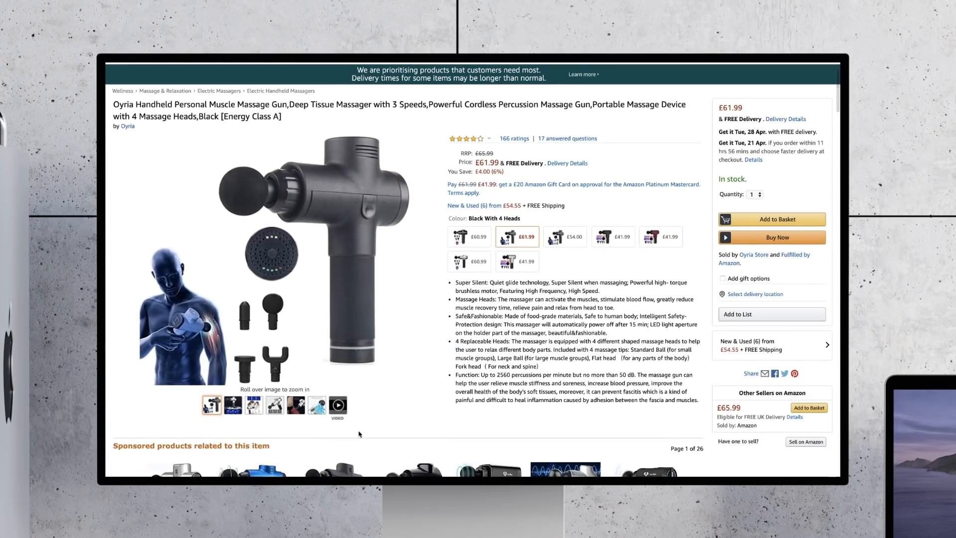
left_click(336, 412)
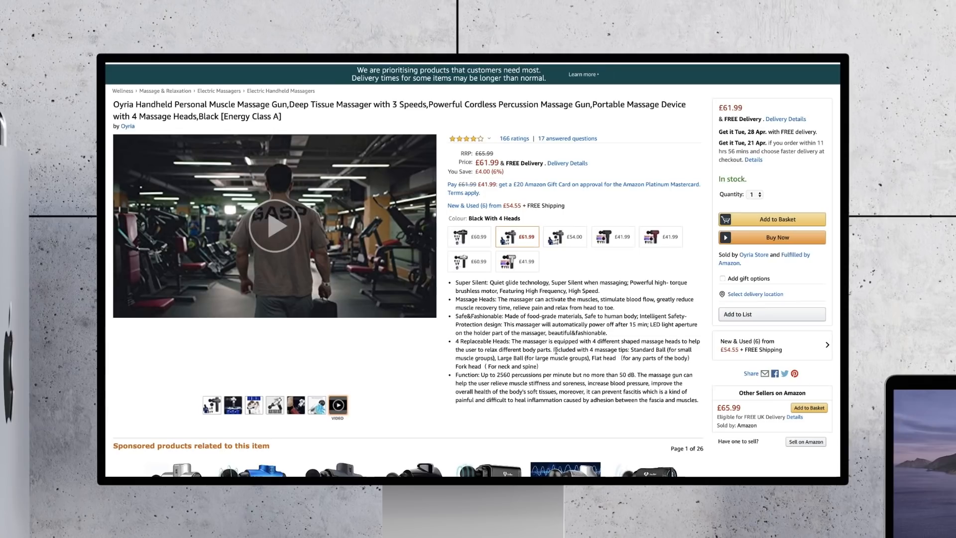
scroll(556, 350, "up", 1)
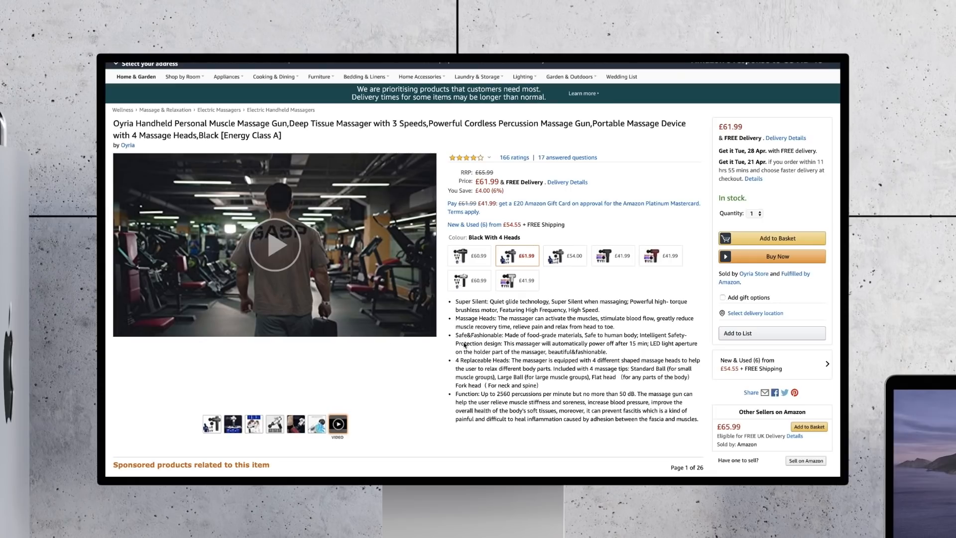
left_click(281, 238)
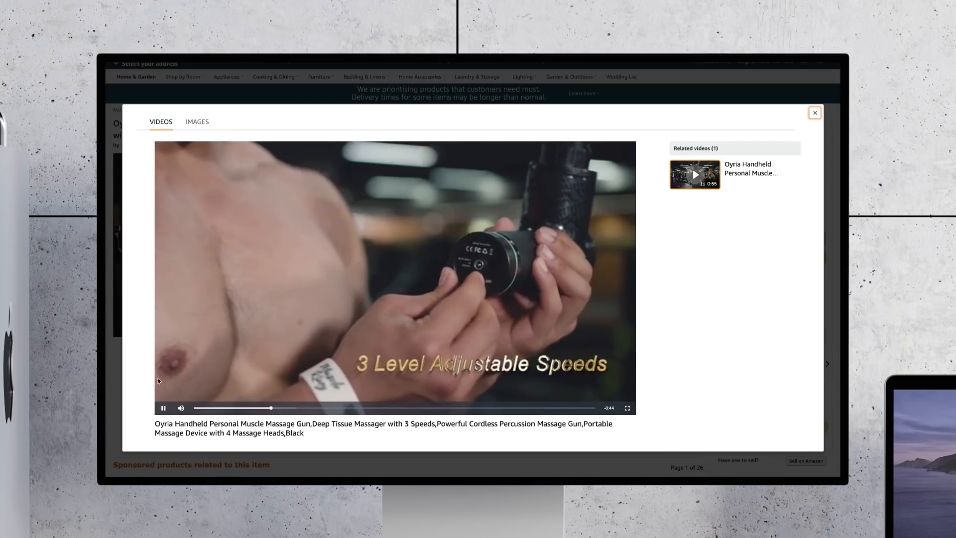
left_click(164, 409)
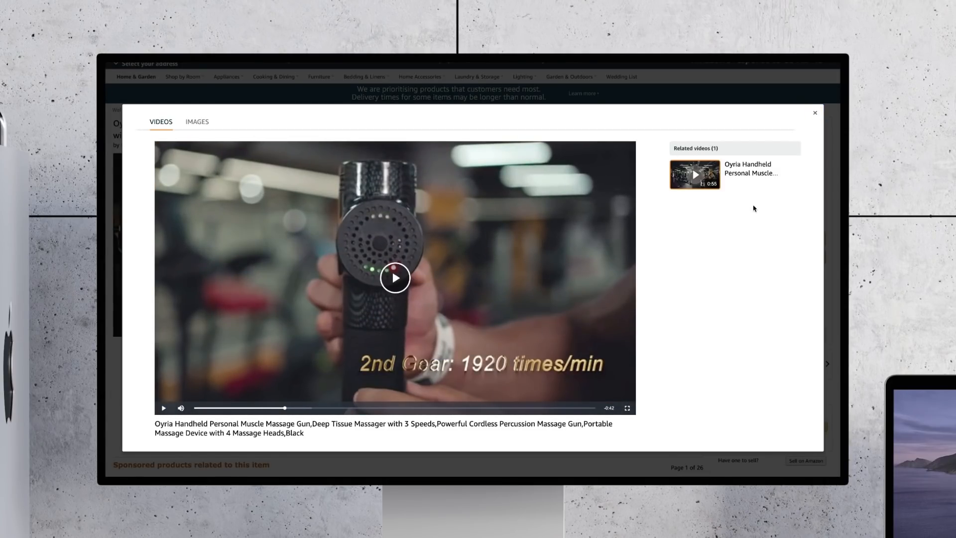
left_click(741, 49)
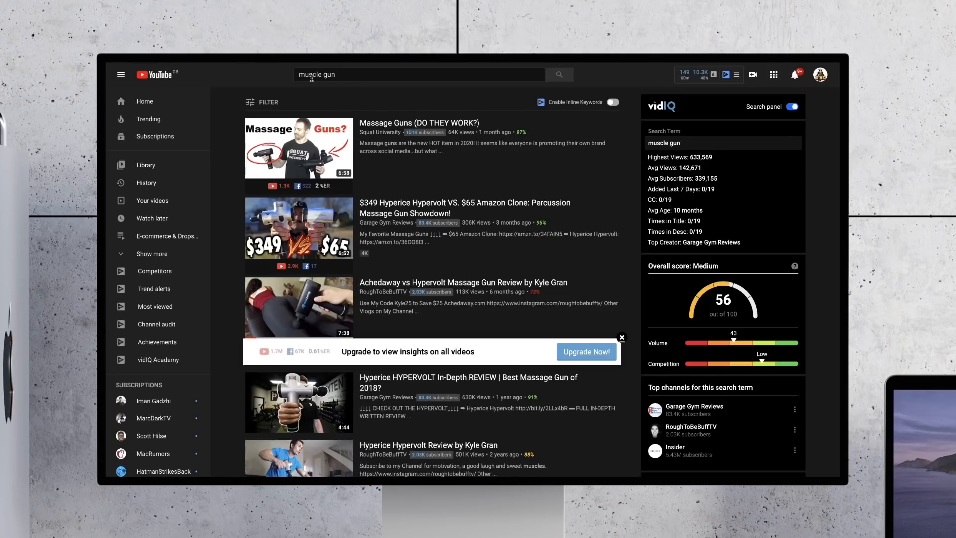
Step: Browse the YouTube video results for "muscle gun"
scroll(433, 160, "down", 5)
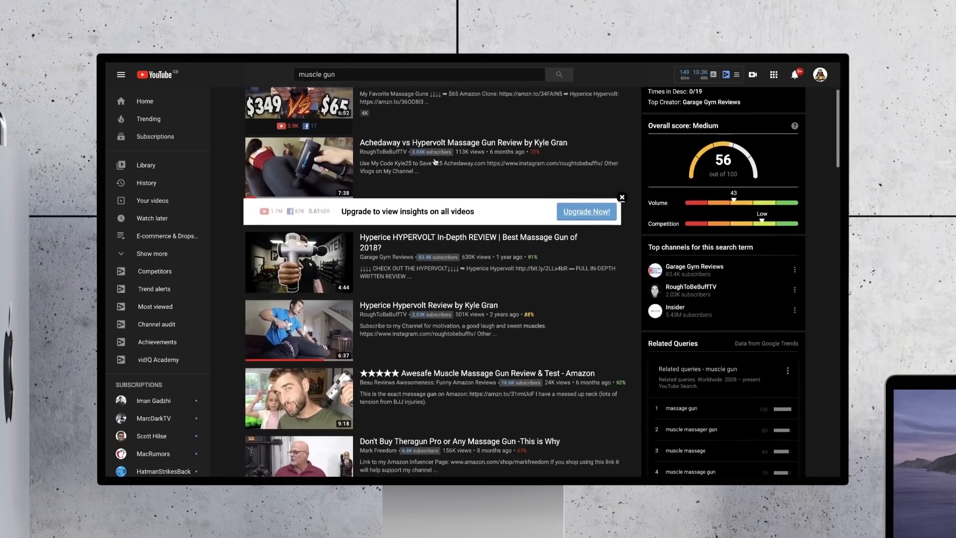
scroll(435, 162, "up", 5)
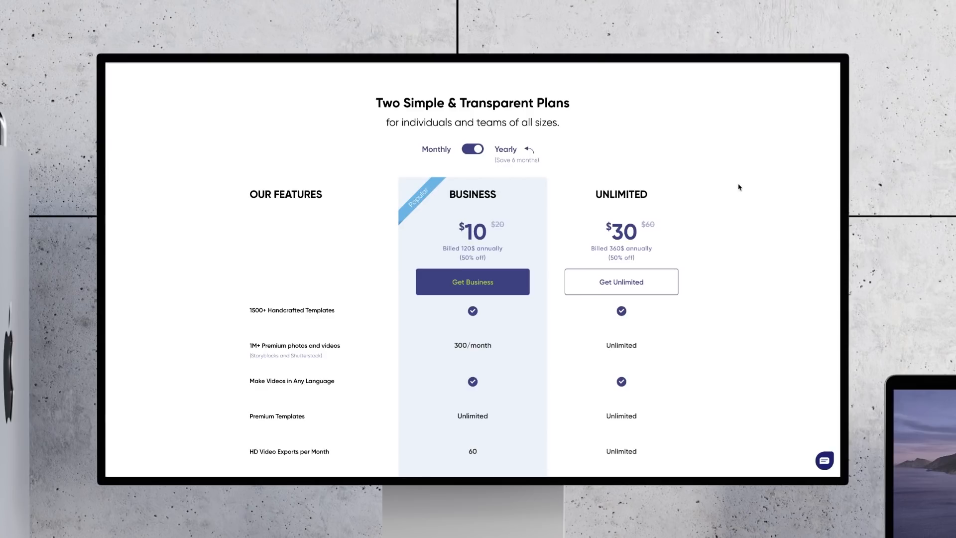
Step: Examine the feature comparison of InVideo's Business and Unlimited plans with yearly billing
scroll(711, 287, "down", 1)
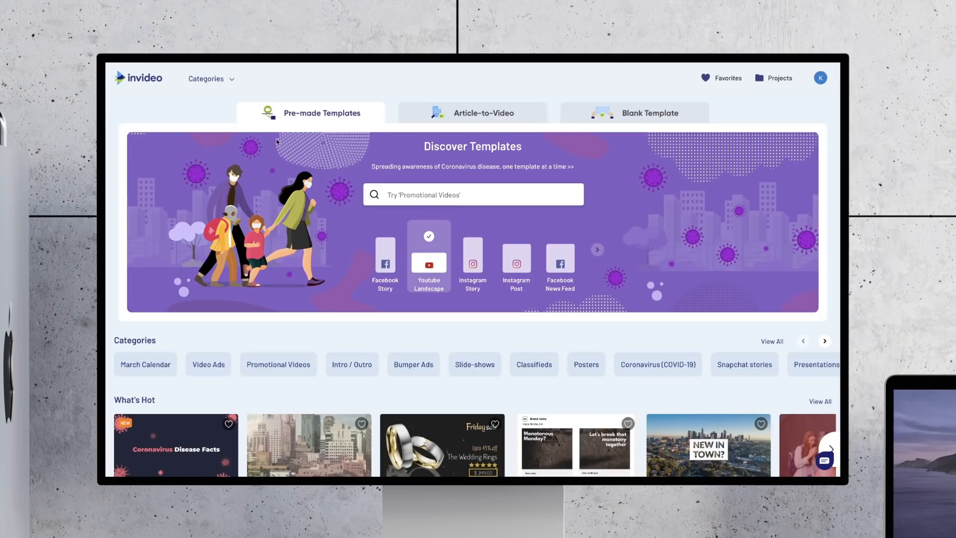
Step: Open the Video Ads template category in InVideo and show all of its Square (1:1) templates
left_click(226, 84)
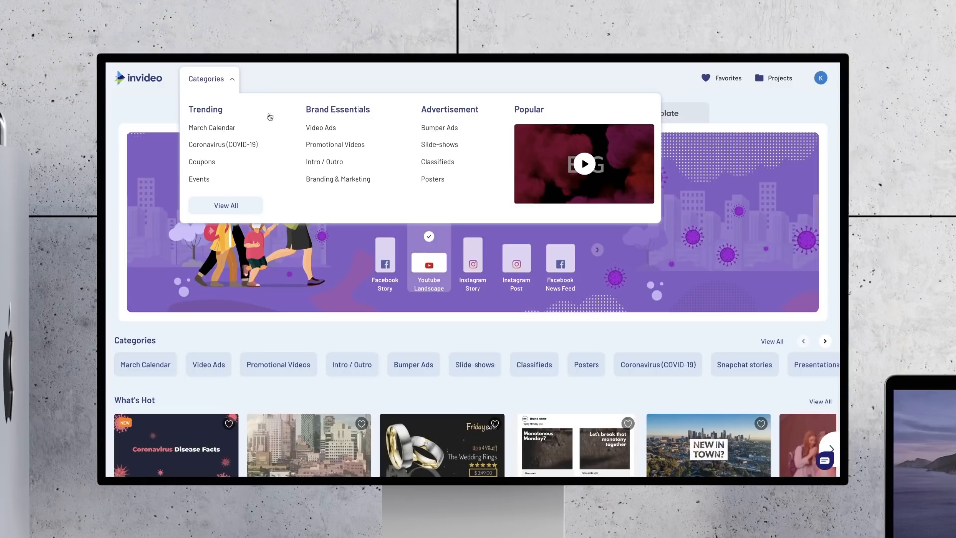
left_click(322, 131)
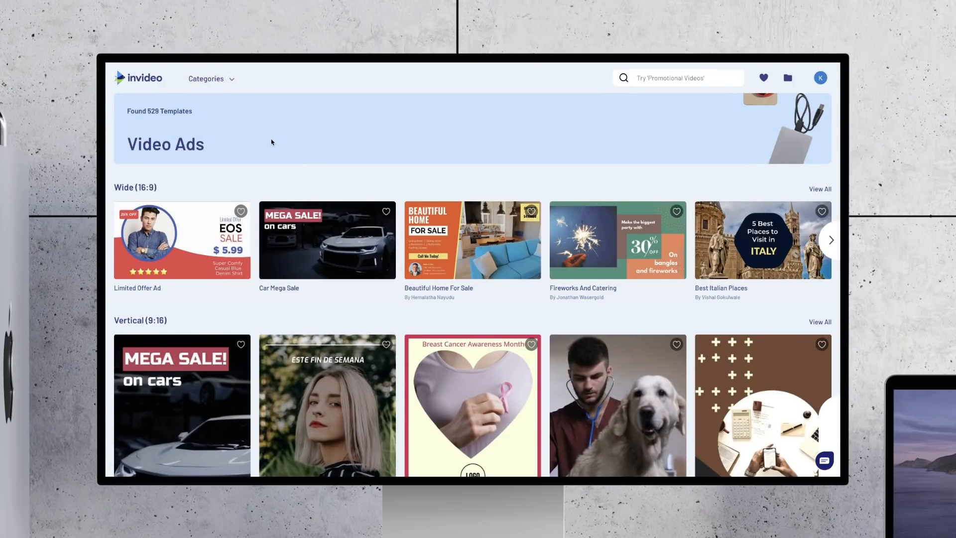
scroll(272, 142, "down", 8)
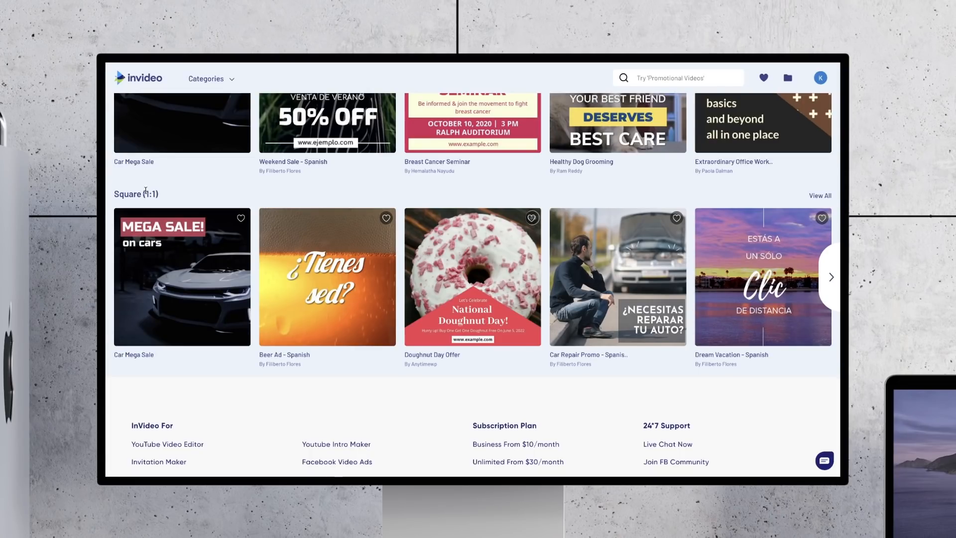
mouse_move(625, 241)
mouse_move(802, 219)
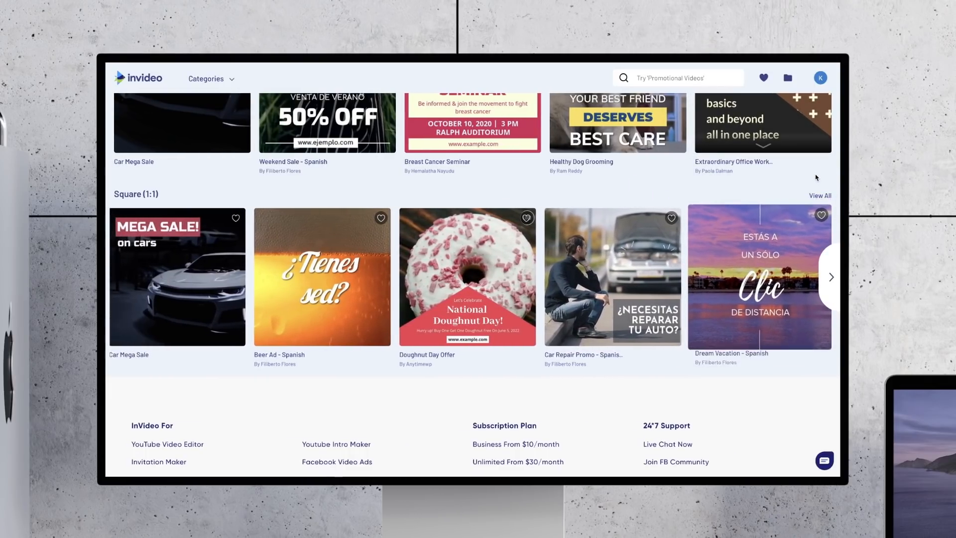
left_click(819, 196)
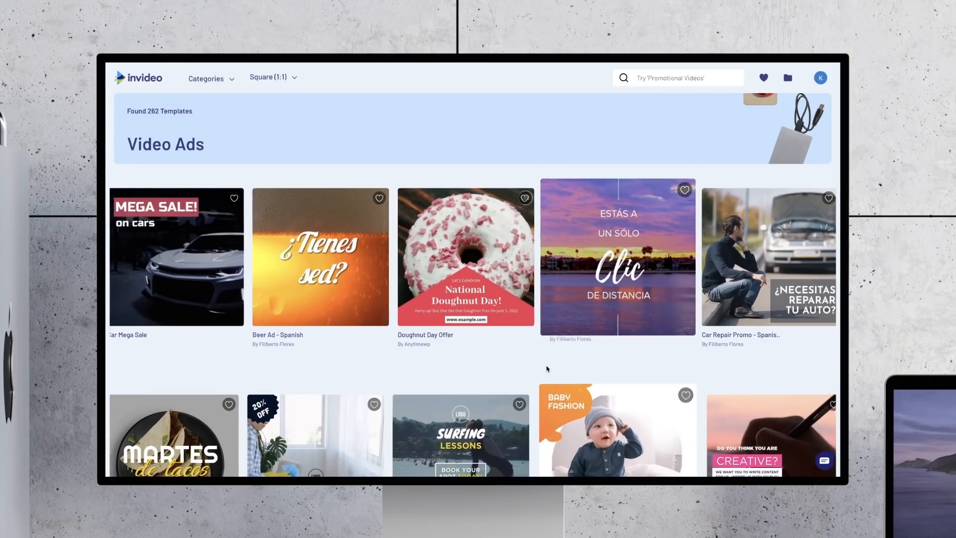
Step: Browse the square video ad templates and preview the baby fashion one
scroll(508, 359, "down", 1)
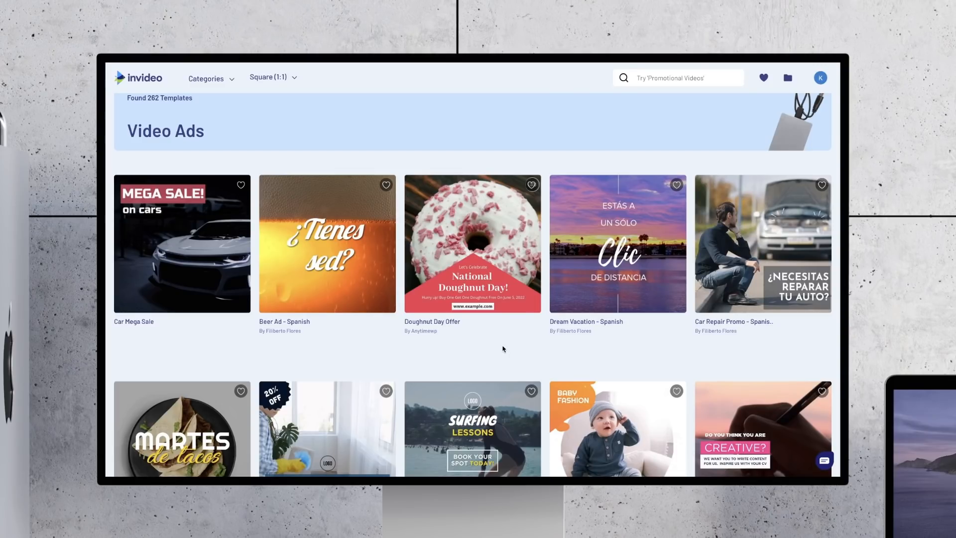
scroll(503, 348, "down", 2)
mouse_move(617, 348)
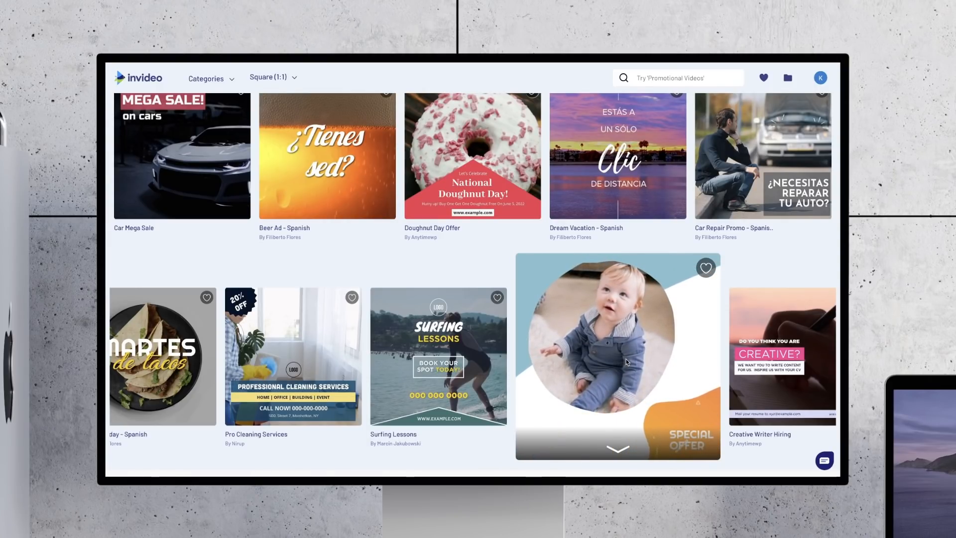
scroll(631, 156, "up", 2)
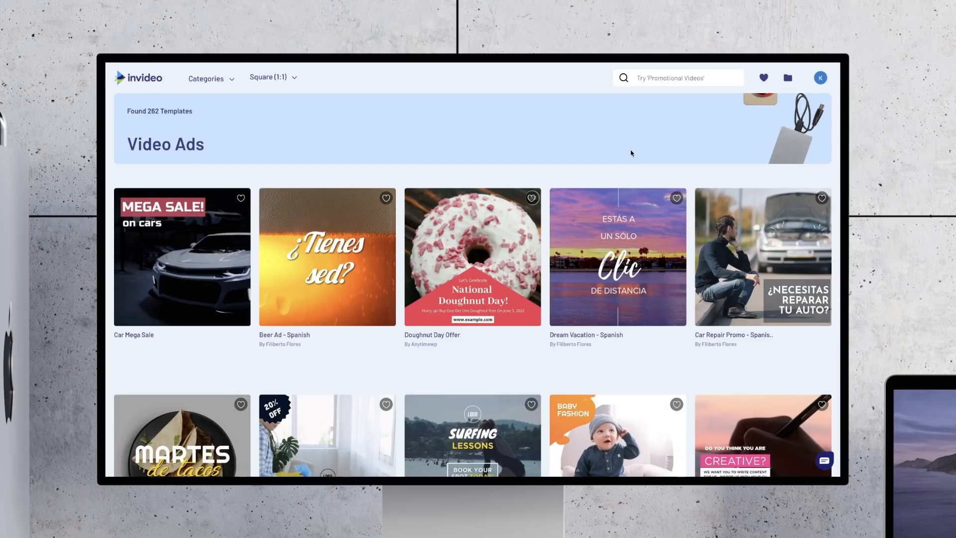
Step: Search the templates for "gym work out", preview the square results and open the details of the Fitness Gym Membership template
left_click(653, 78)
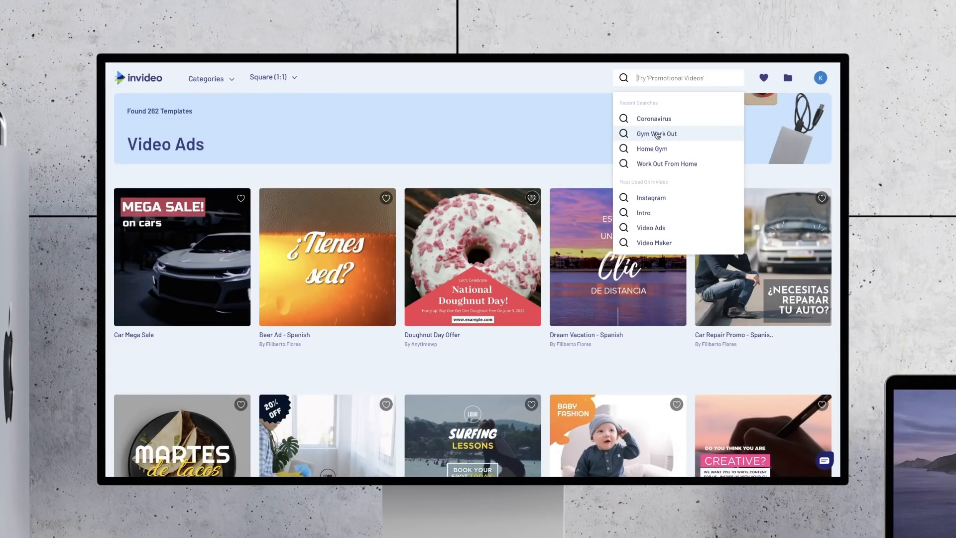
left_click(657, 135)
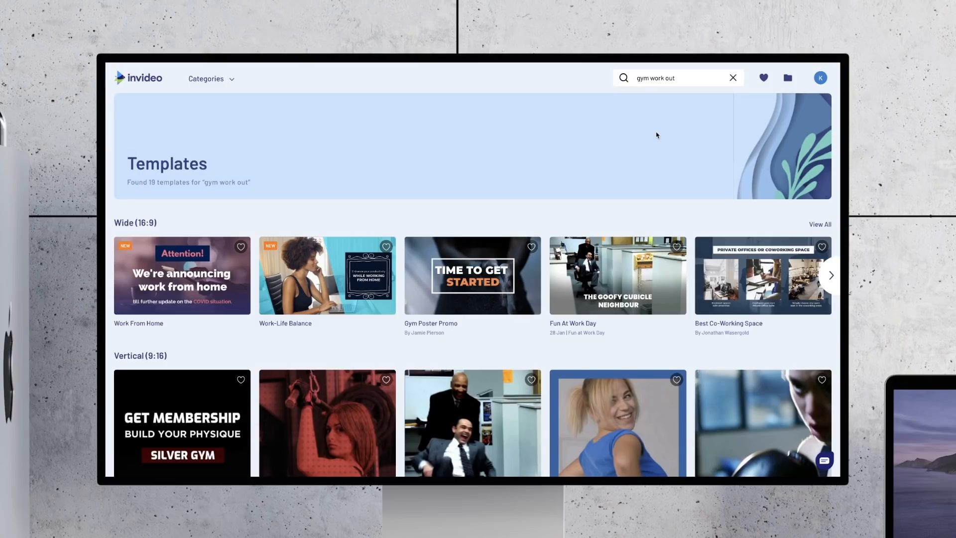
scroll(656, 135, "down", 8)
mouse_move(331, 287)
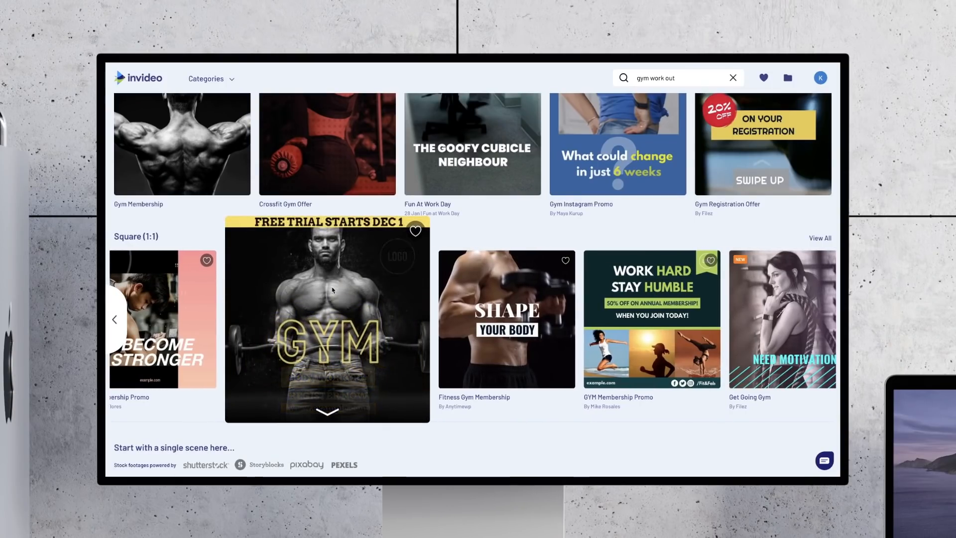
mouse_move(508, 309)
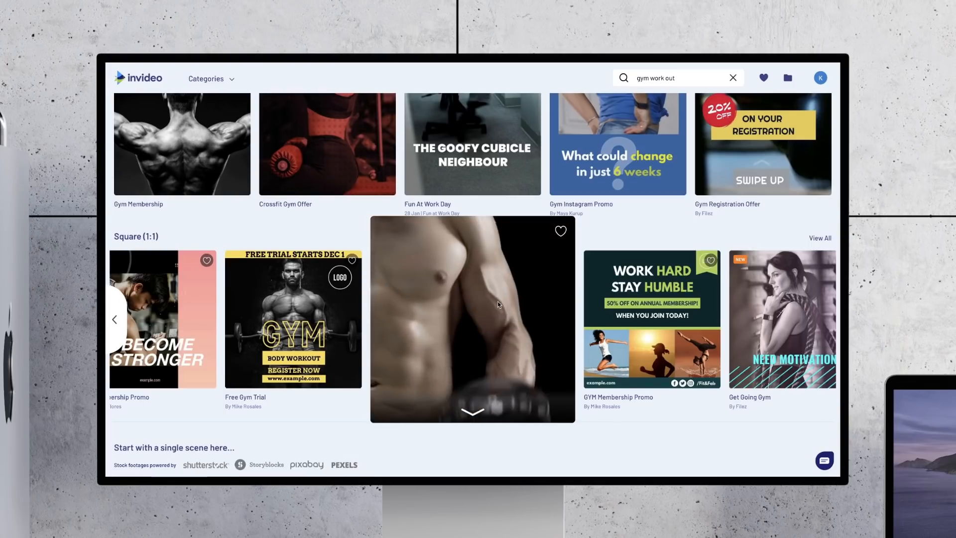
left_click(472, 412)
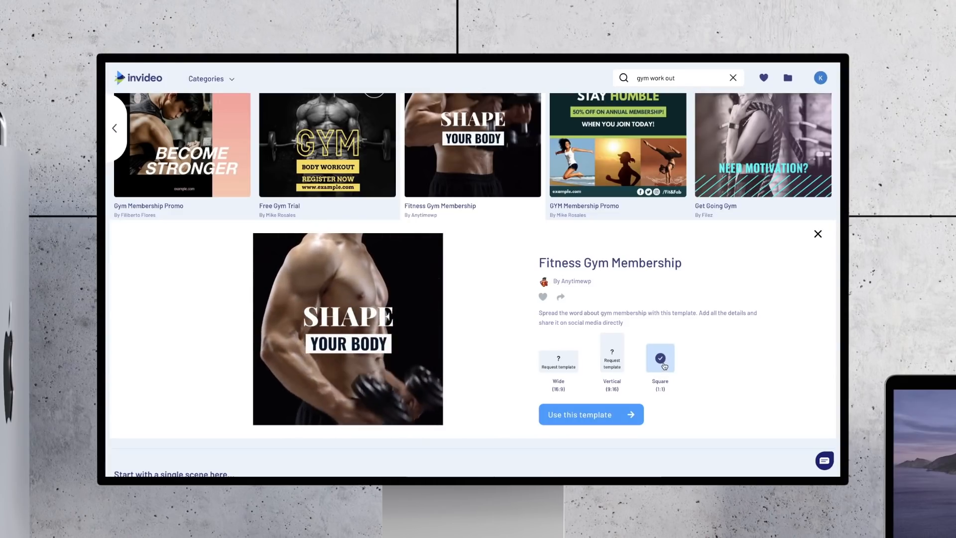
Step: Start a project from the square Fitness Gym Membership template and look through the categories of its music collection
left_click(609, 418)
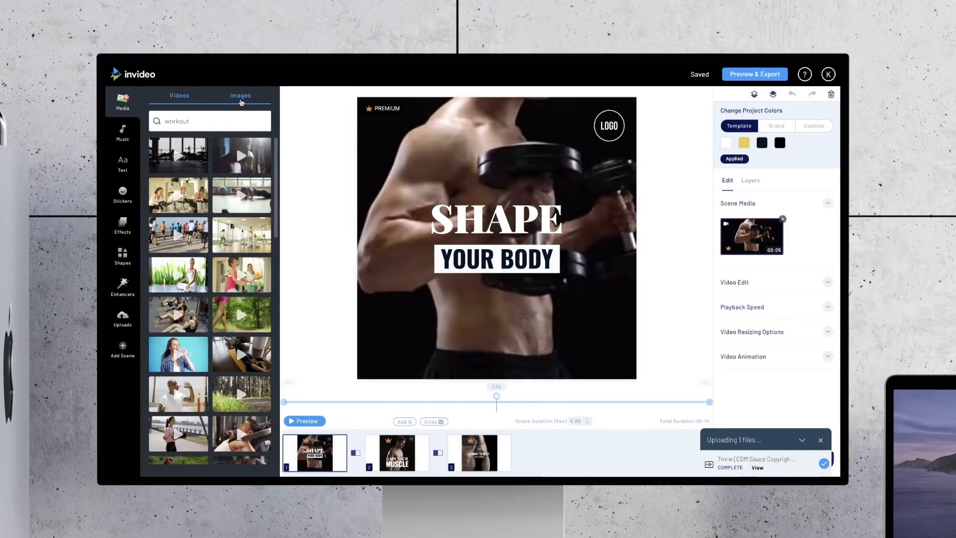
left_click(122, 132)
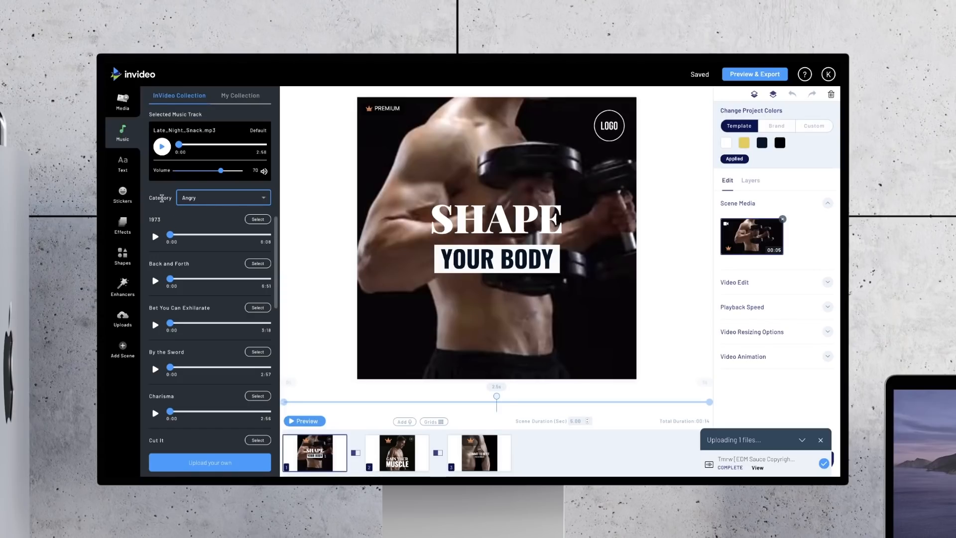
left_click(210, 199)
scroll(216, 237, "down", 5)
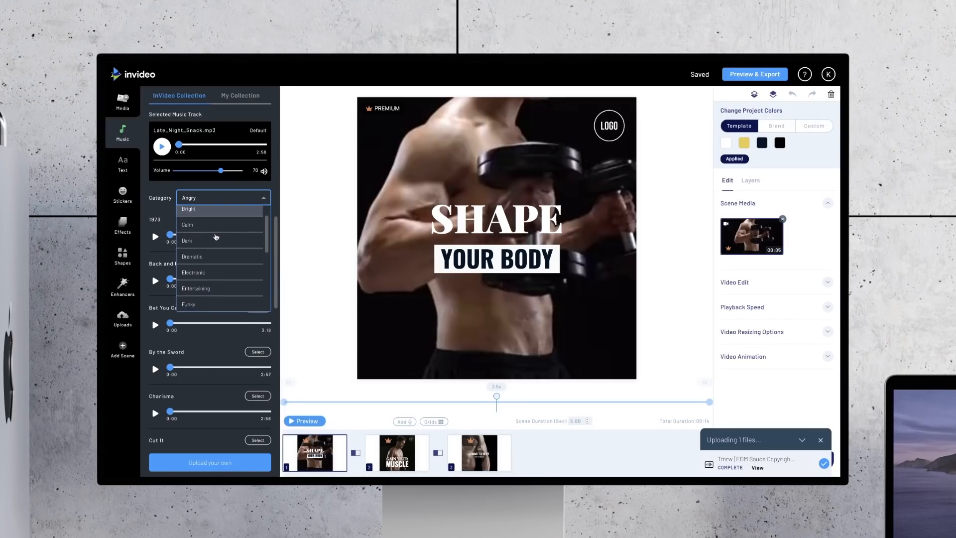
scroll(215, 236, "down", 4)
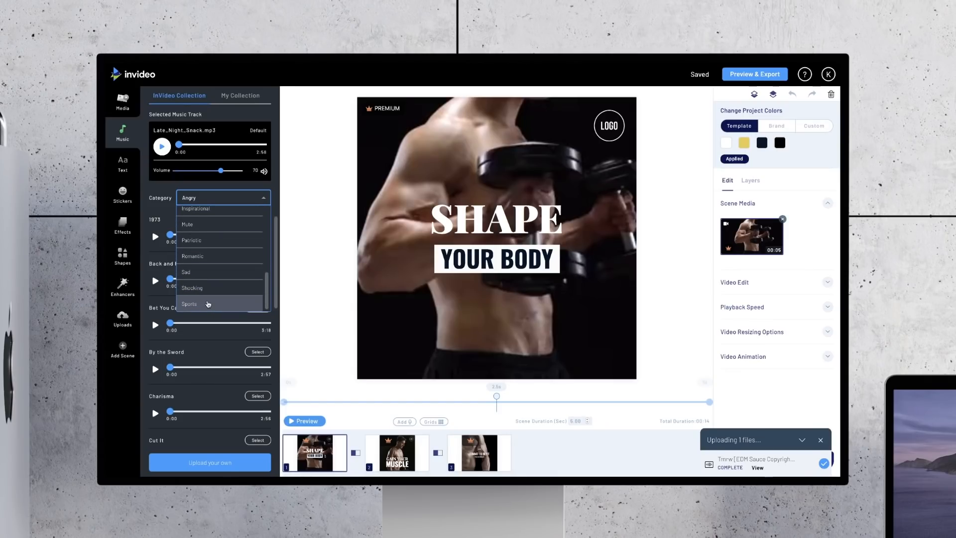
left_click(147, 190)
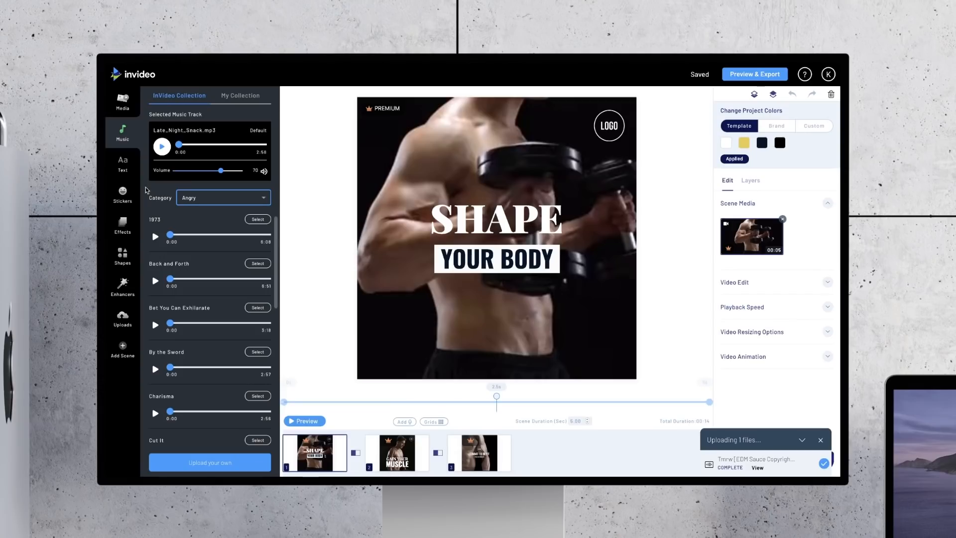
Step: Examine the text styles, stickers, effects, shapes, enhancers, uploaded files and scene-adding options available for the project
left_click(123, 163)
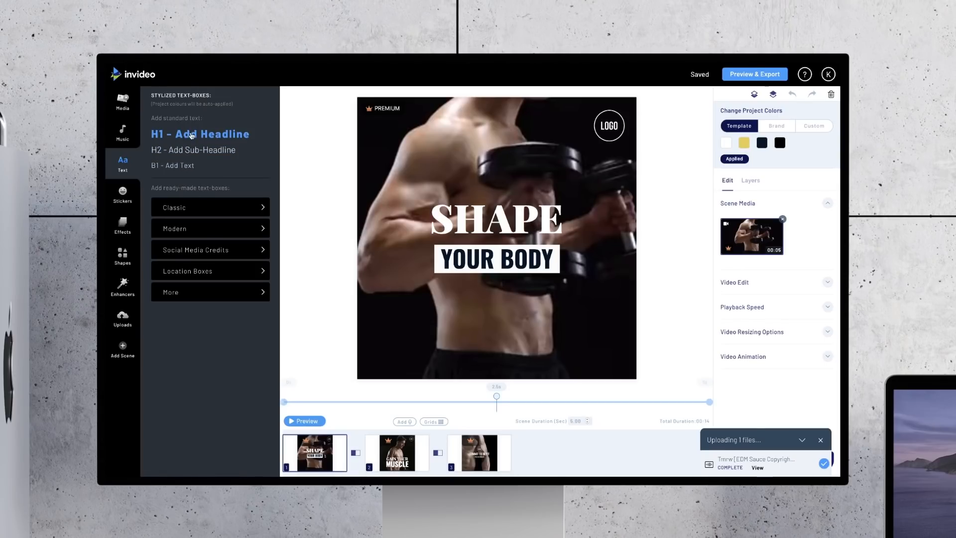
left_click(129, 191)
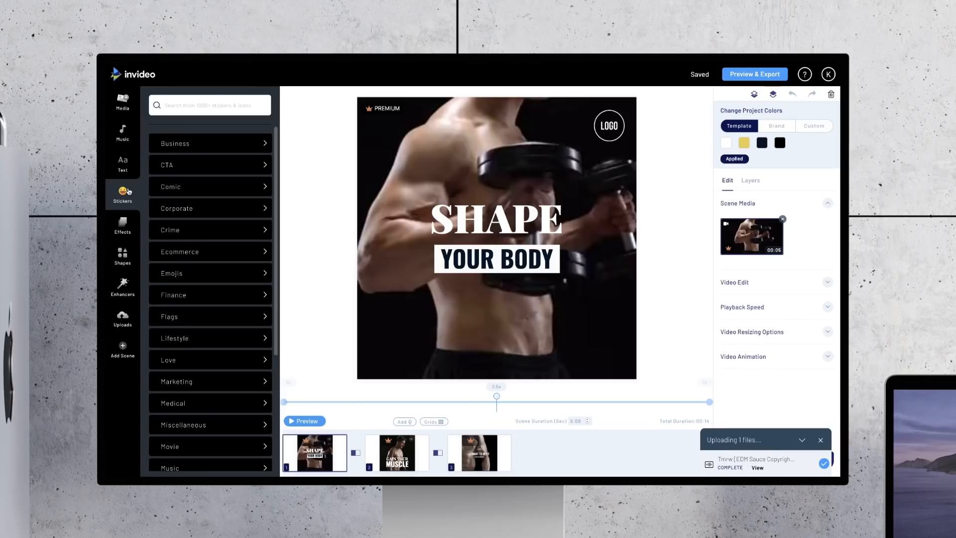
left_click(123, 224)
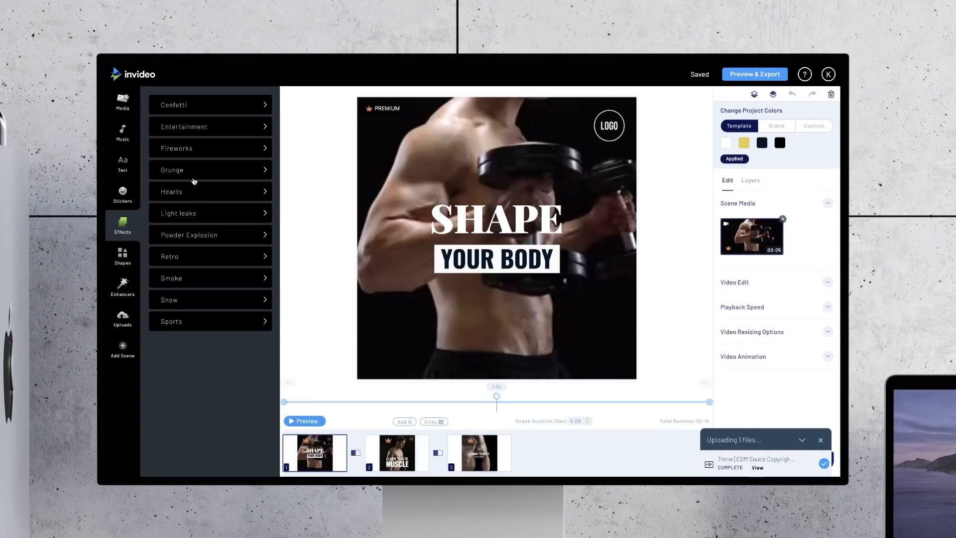
left_click(122, 259)
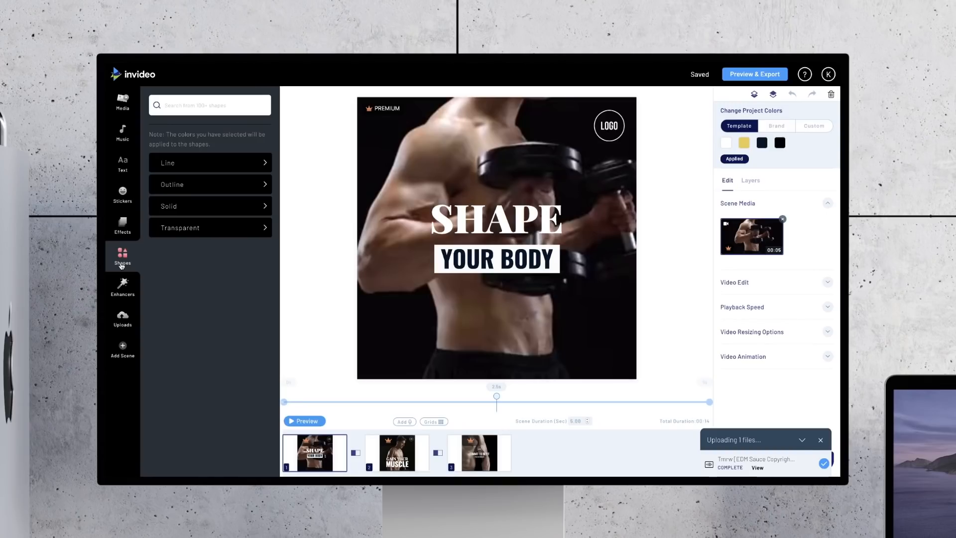
left_click(122, 298)
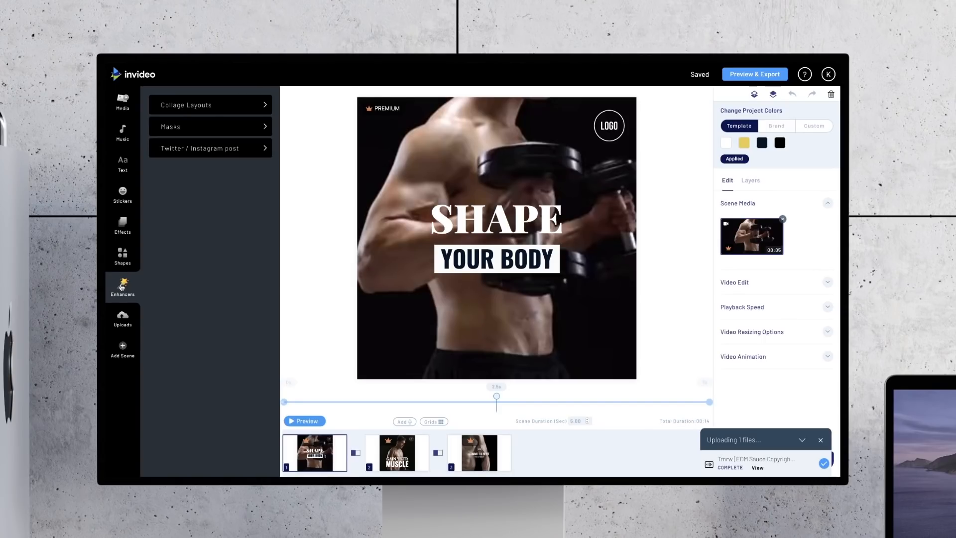
left_click(122, 319)
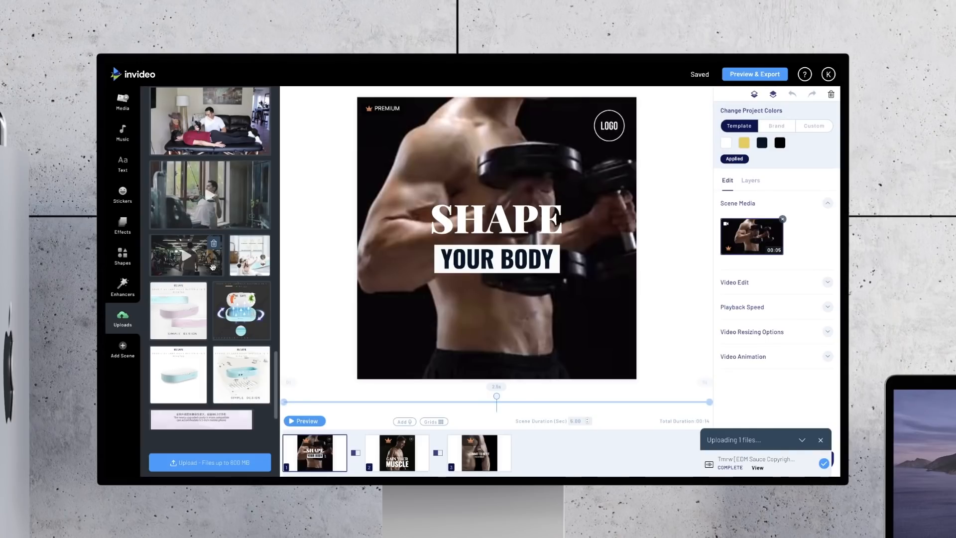
left_click(123, 351)
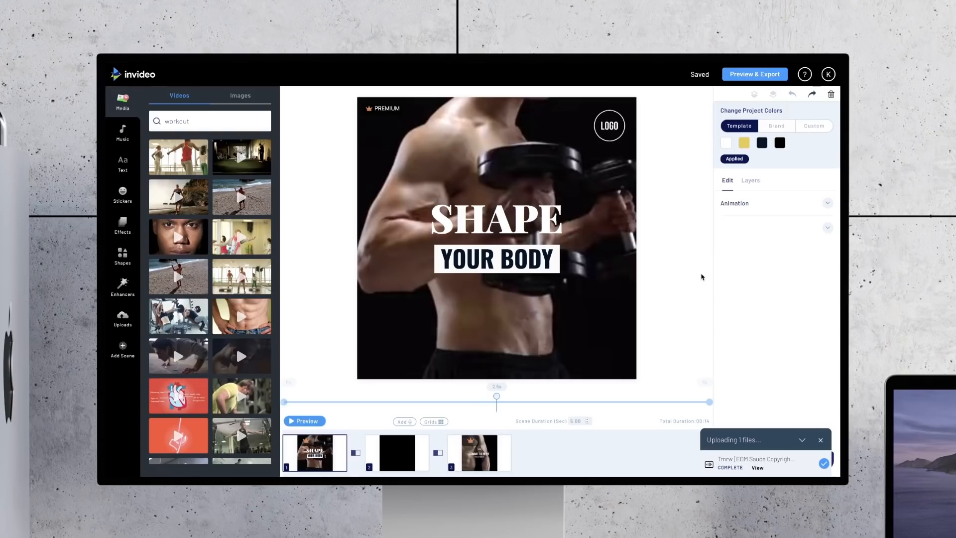
Step: Delete the placeholder logo from the first scene and add the uploaded white-background Seamless Gymset image as a layer
left_click(610, 125)
key("Delete")
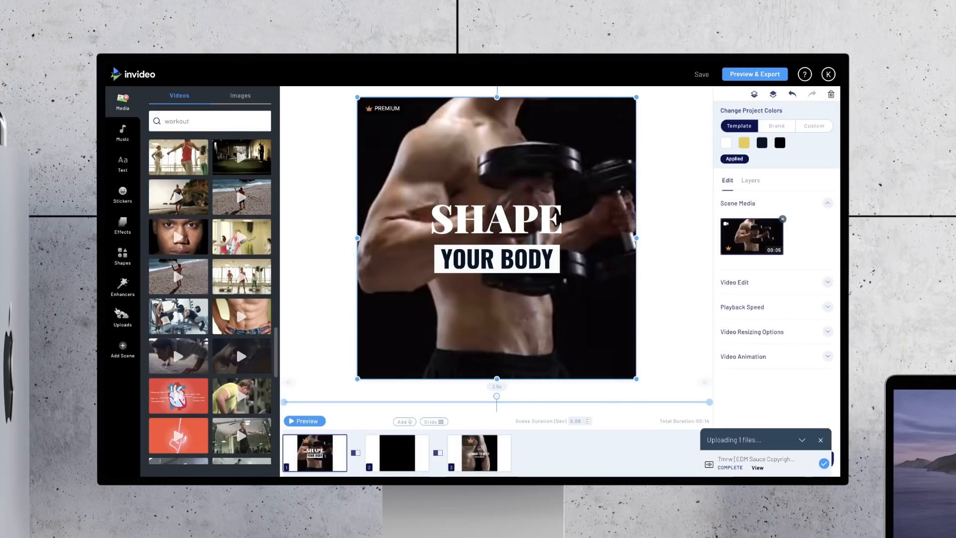
left_click(128, 321)
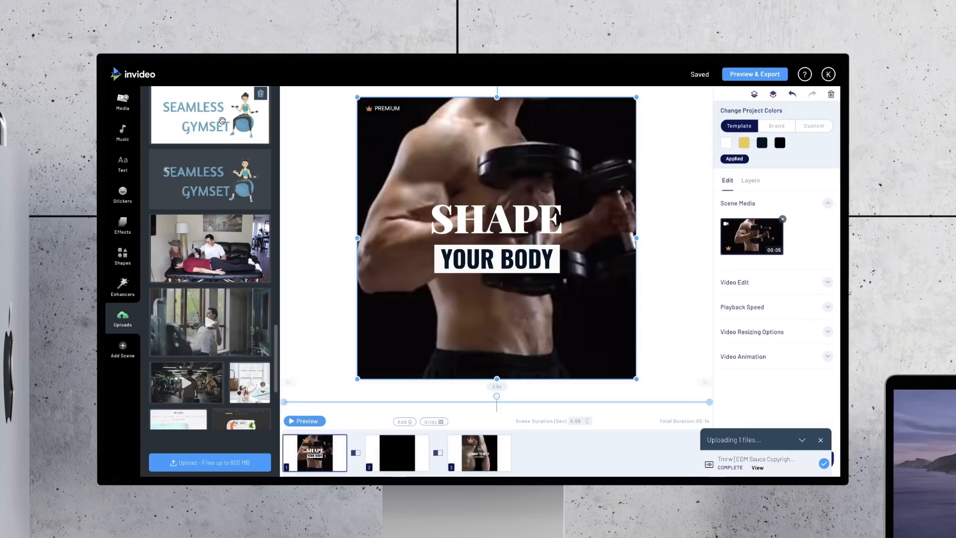
left_click_drag(222, 121, 462, 167)
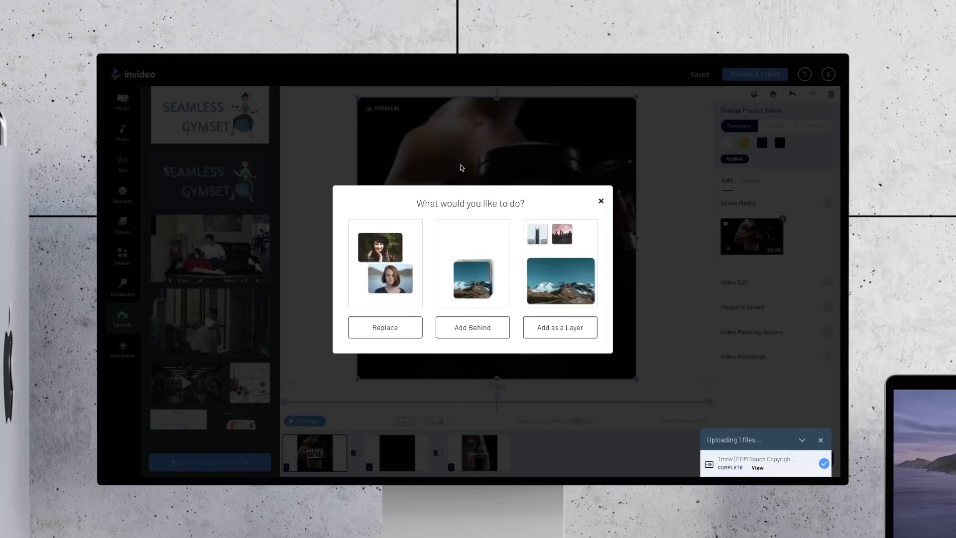
left_click(569, 327)
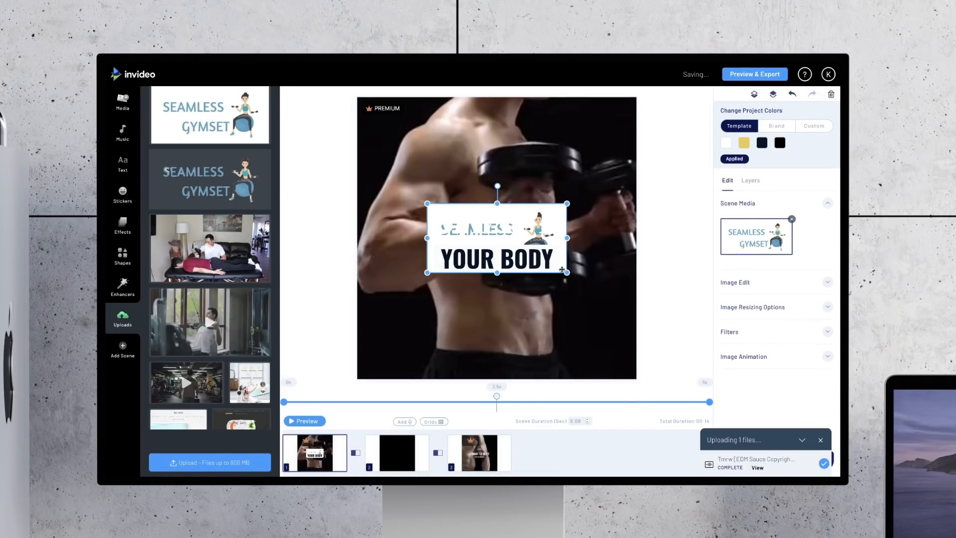
Step: Place the Seamless Gymset logo in the upper-right corner of the first scene and shrink it to a small badge
left_click_drag(562, 270, 632, 161)
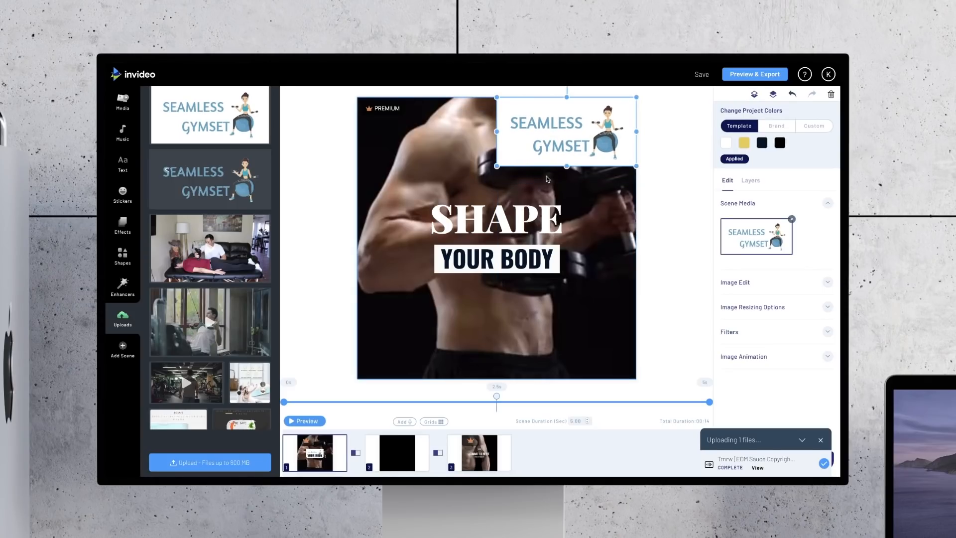
left_click_drag(497, 166, 623, 122)
left_click(647, 150)
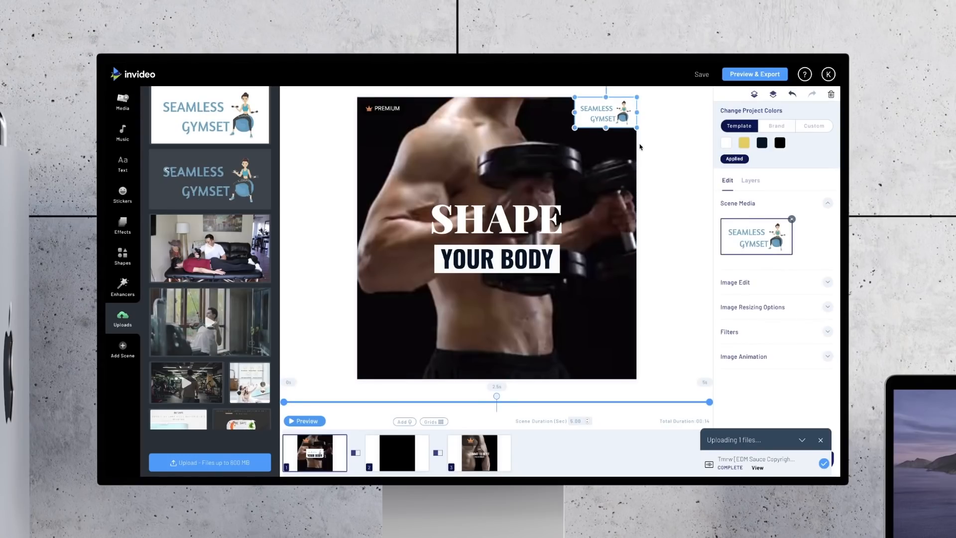
left_click(677, 215)
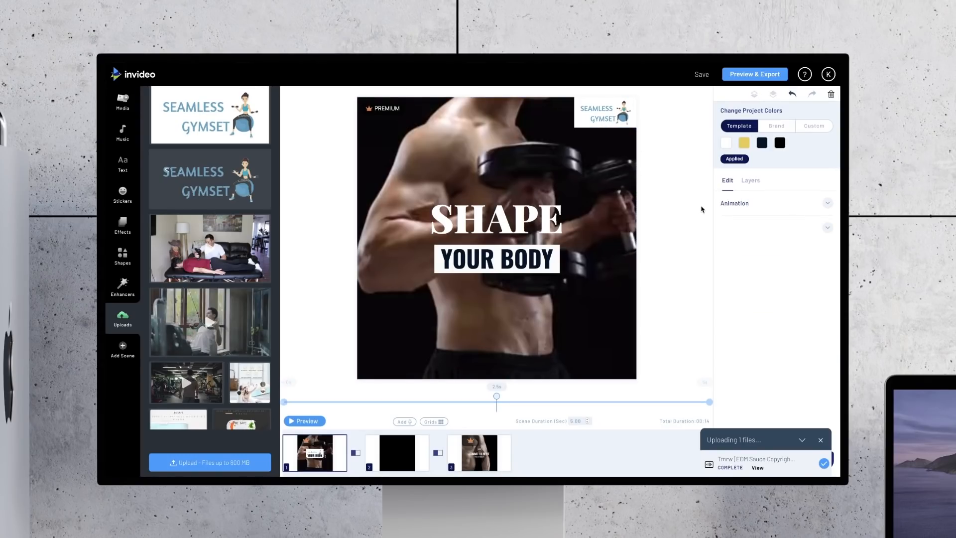
Step: Try the Seamless Gymset image beneath the video in the layer order and bring it back above the video
left_click(602, 119)
left_click(753, 183)
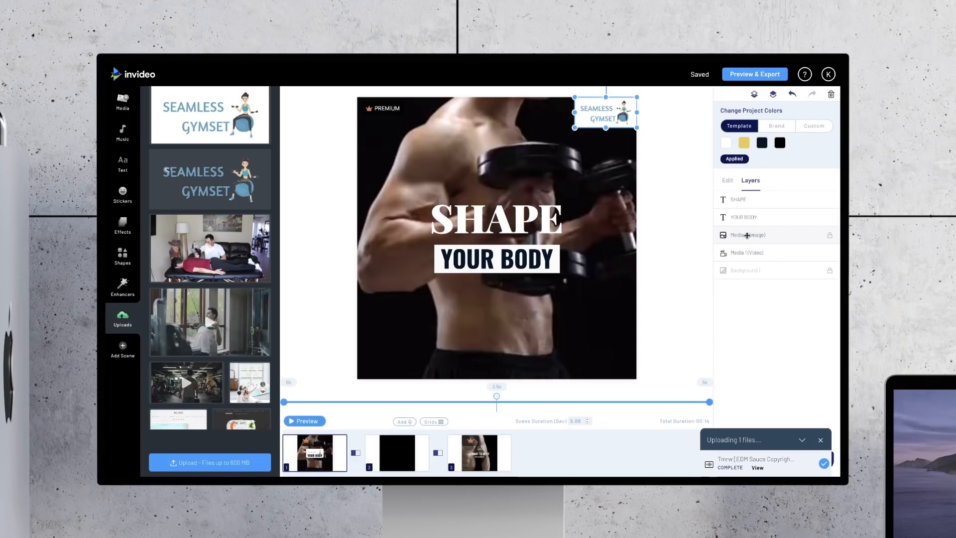
left_click_drag(746, 248, 745, 236)
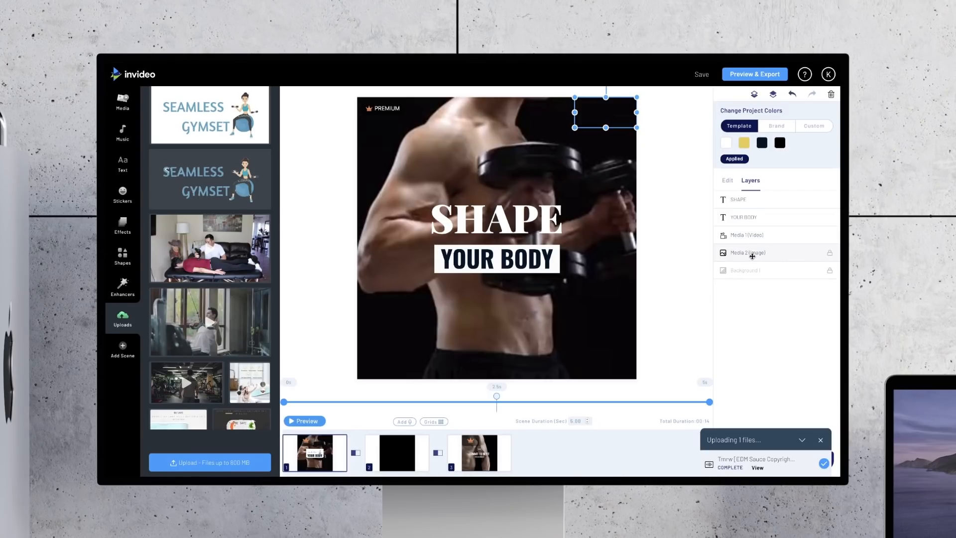
left_click_drag(752, 256, 753, 238)
Step: Replace the first scene's video with the stock workout clip of two people training on gym benches, keeping its full length
left_click(581, 187)
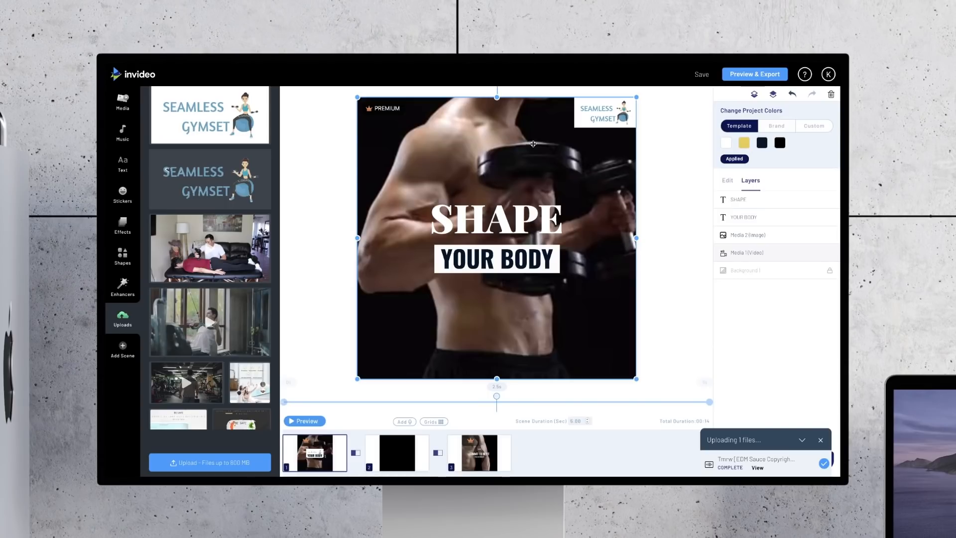
left_click(123, 108)
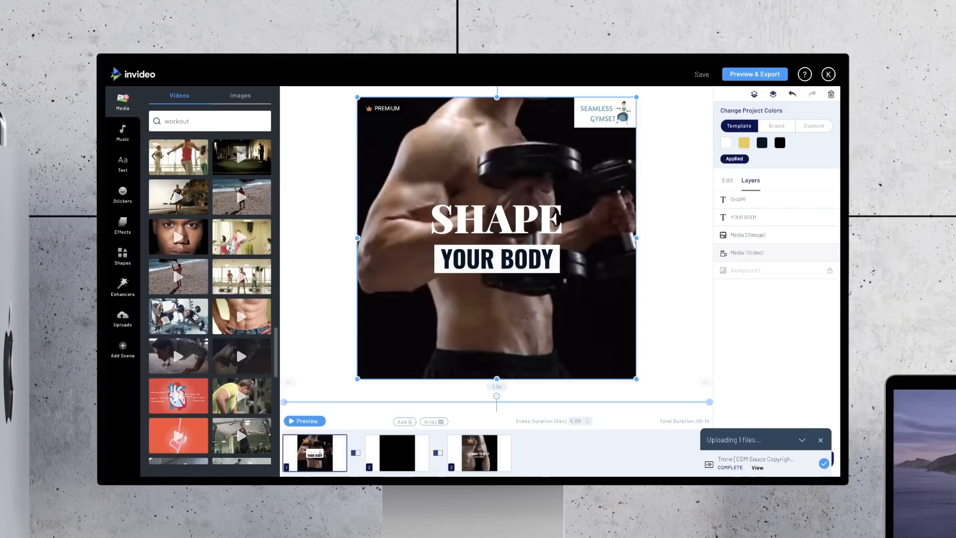
left_click_drag(233, 311, 431, 271)
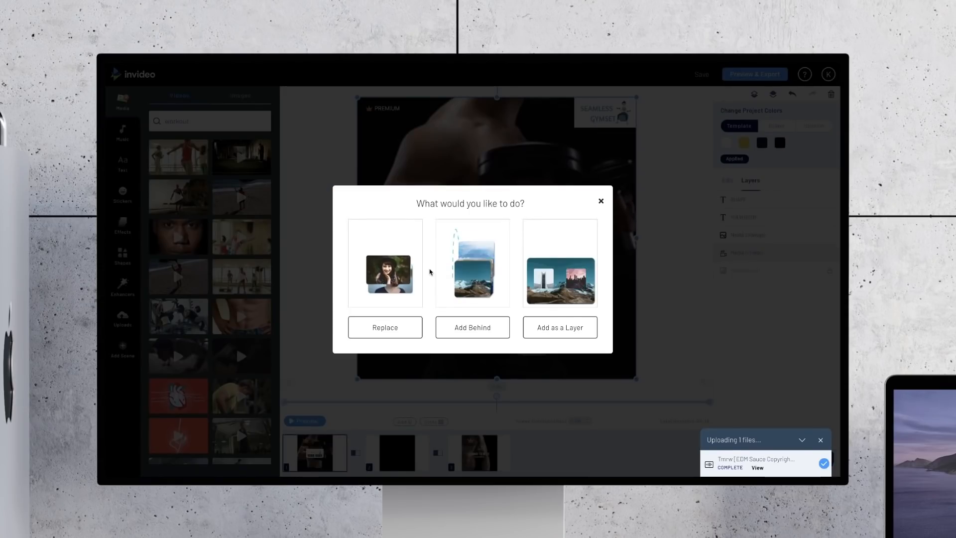
left_click(386, 327)
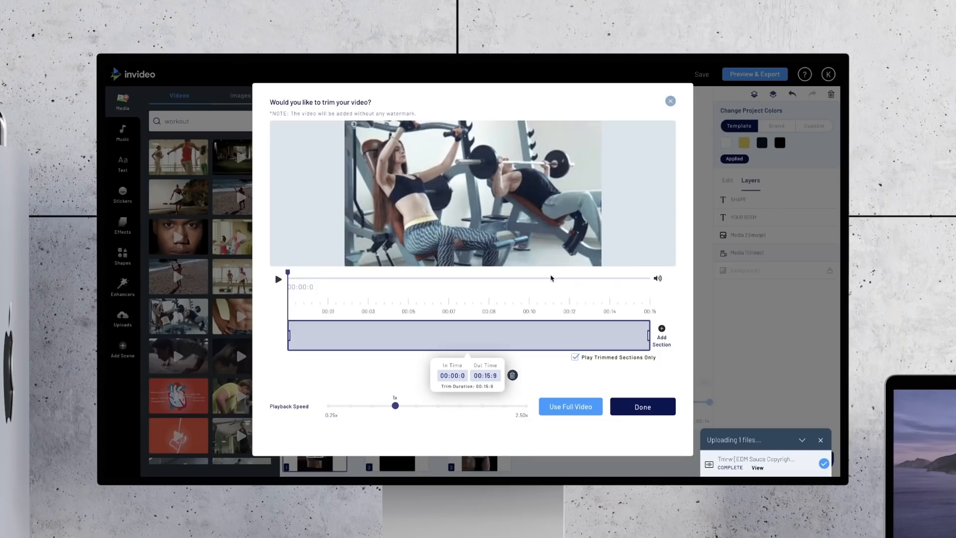
left_click(642, 405)
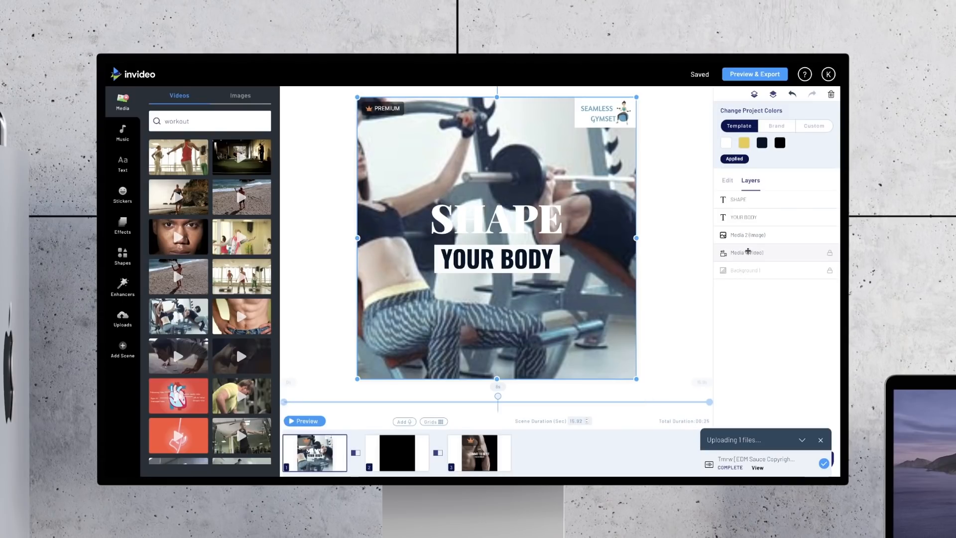
Step: Try the Fit With Blur resizing option on the first scene's video and return it to Crop To Screen
left_click(758, 251)
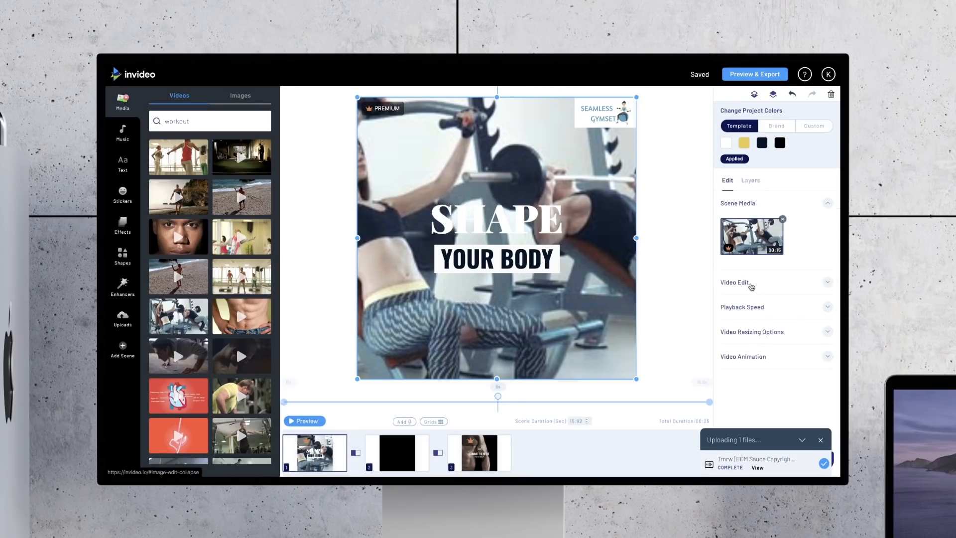
left_click(751, 287)
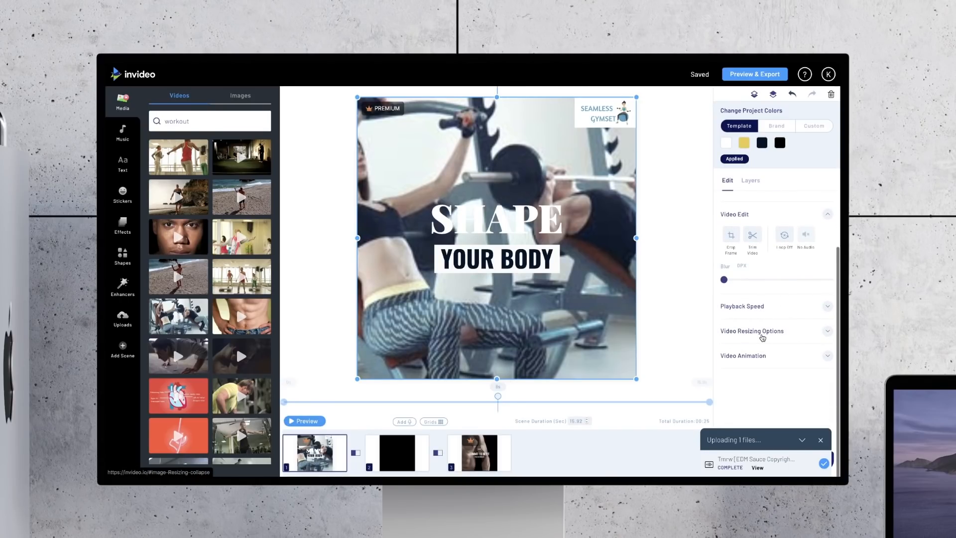
left_click(762, 332)
left_click(753, 329)
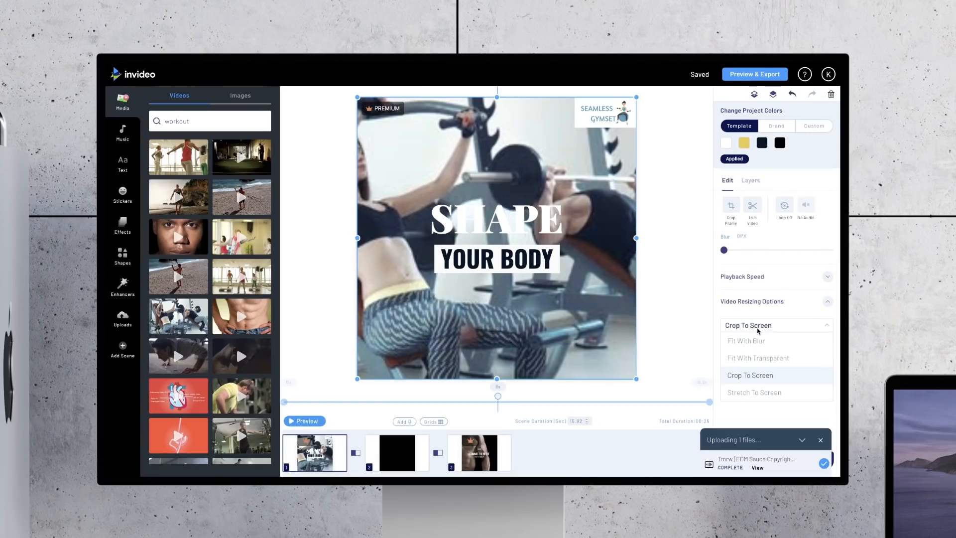
left_click(750, 342)
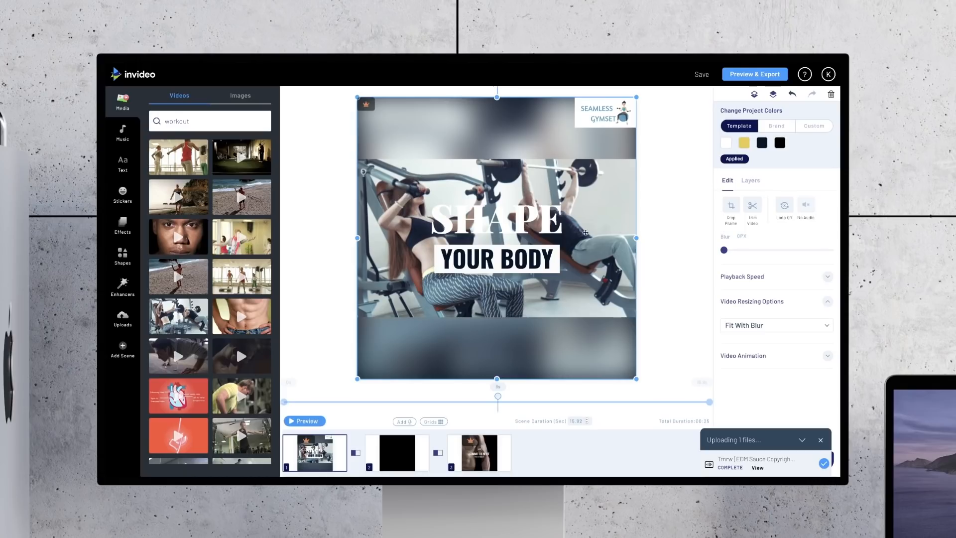
left_click(750, 328)
left_click(753, 377)
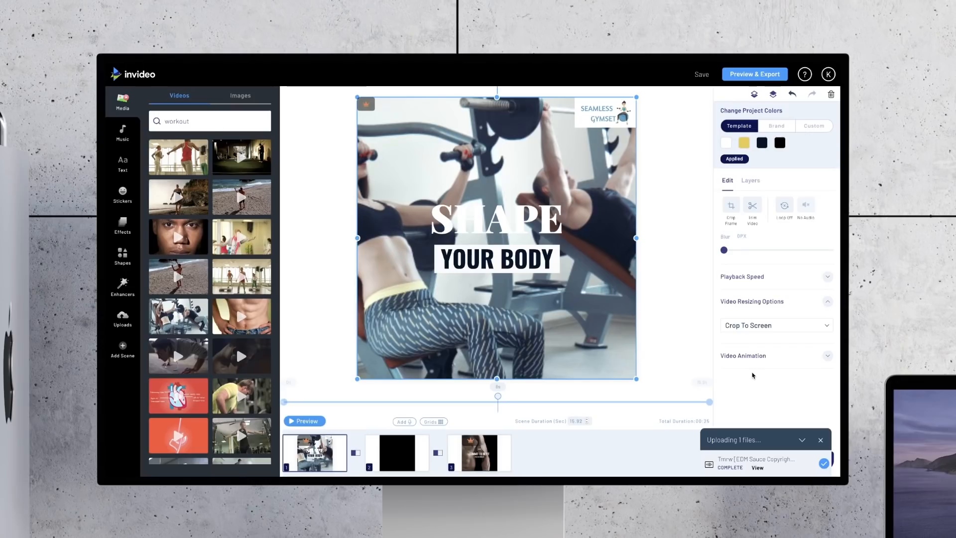
left_click(689, 239)
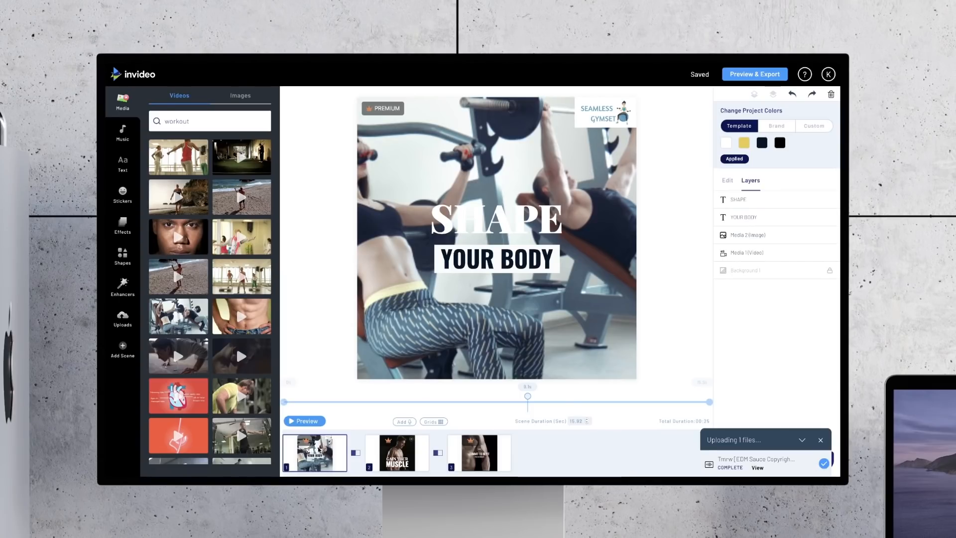
Step: Set the first scene's duration to 4 seconds and accept that its video may be cut
mouse_move(318, 463)
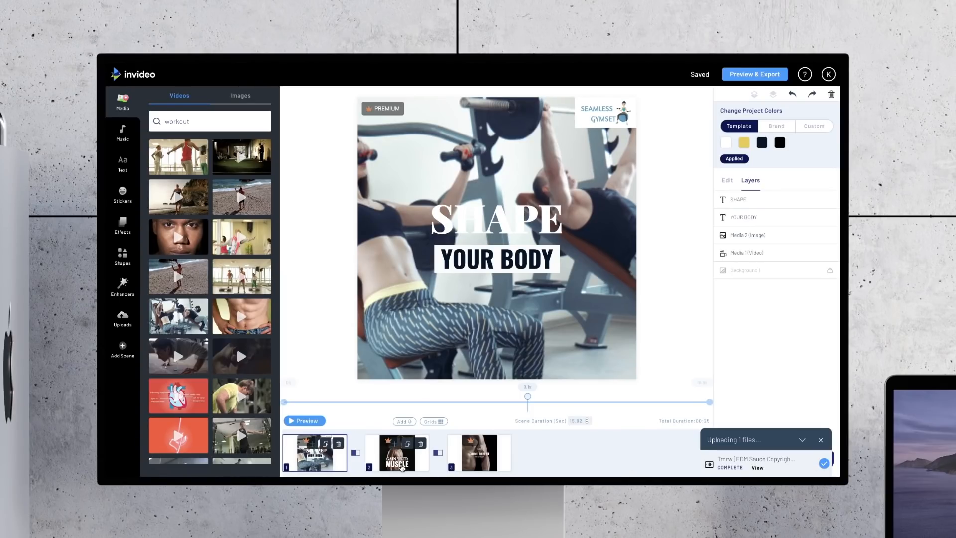
mouse_move(486, 466)
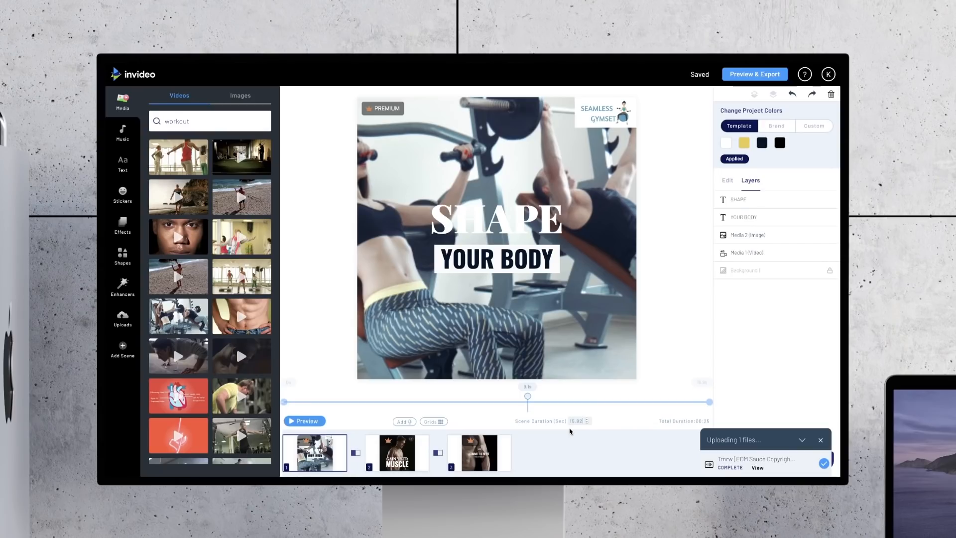
key("BackSpace")
key("BackSpace")
key("BackSpace")
key("BackSpace")
key("BackSpace")
type("4.0")
key("Return")
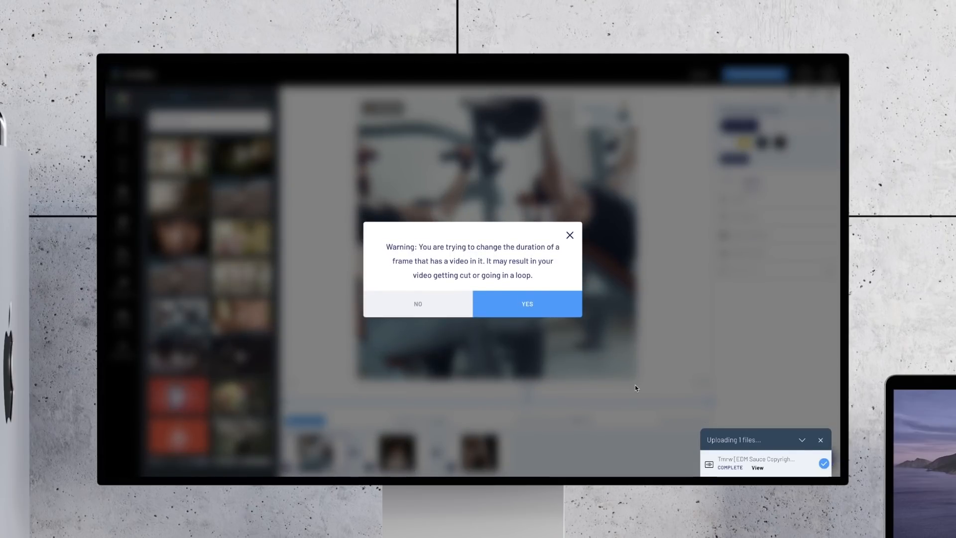
left_click(539, 304)
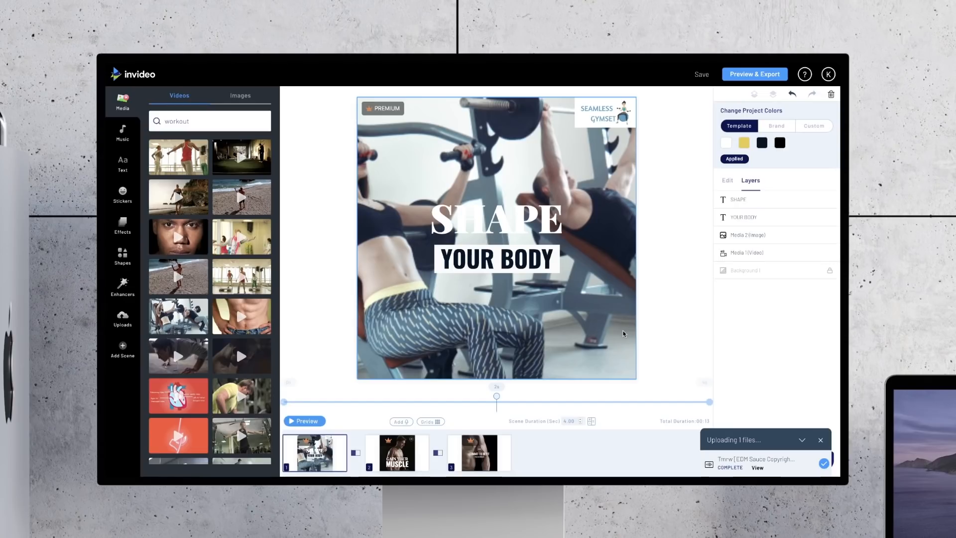
Step: Leave out the SHAPE heading, duplicate the YOUR BODY text box twice, and stack the copies directly above the original
key("ctrl+z")
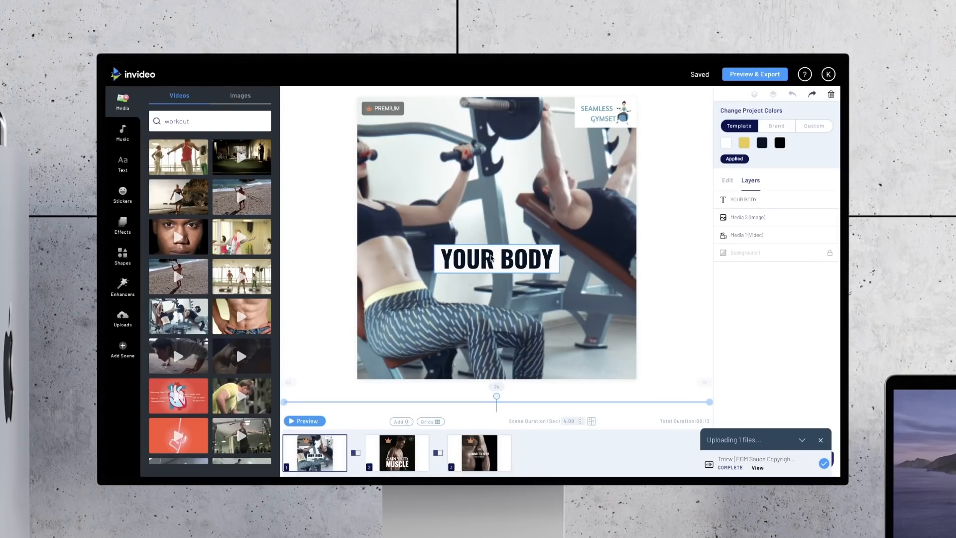
left_click(491, 255)
key("ctrl+c")
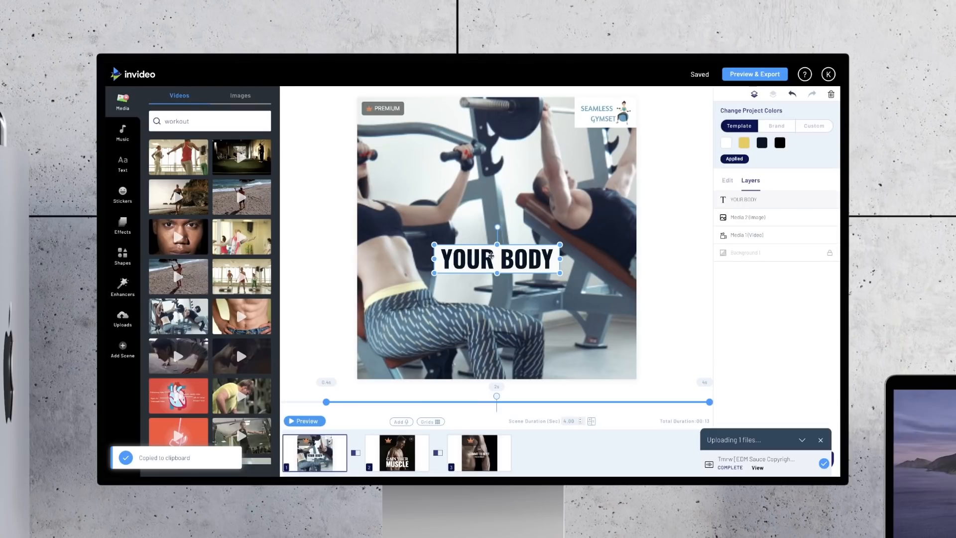
key("ctrl+v")
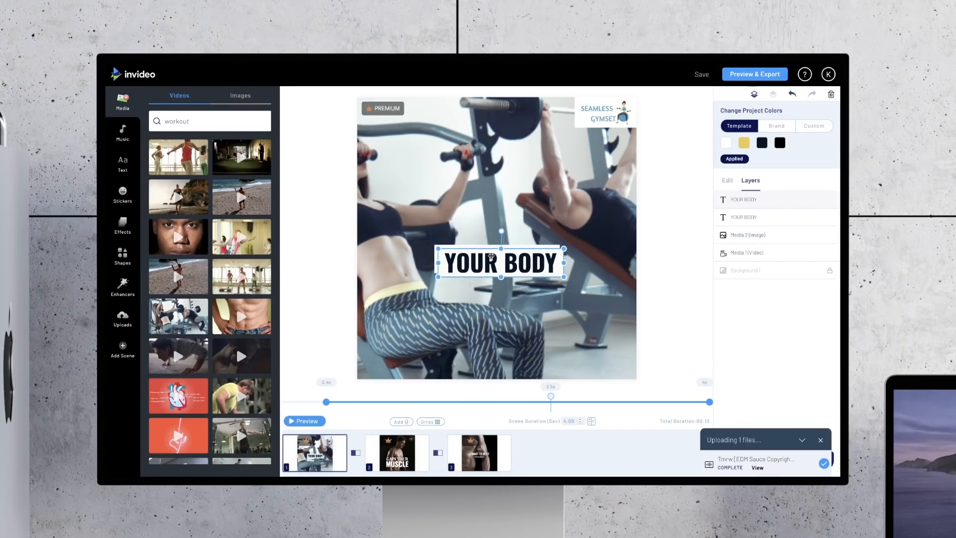
key("ctrl+v")
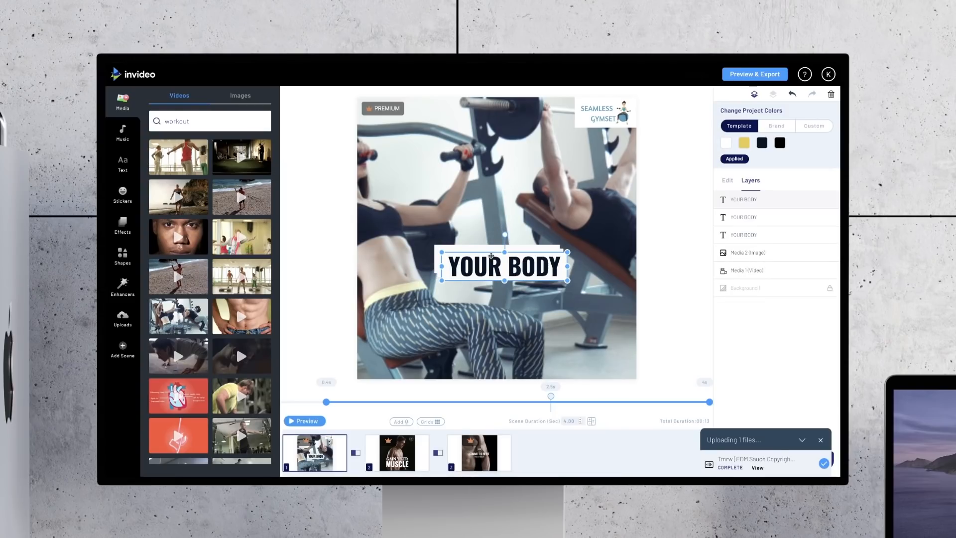
left_click_drag(491, 256, 517, 183)
left_click_drag(507, 264, 500, 228)
left_click_drag(530, 194, 497, 202)
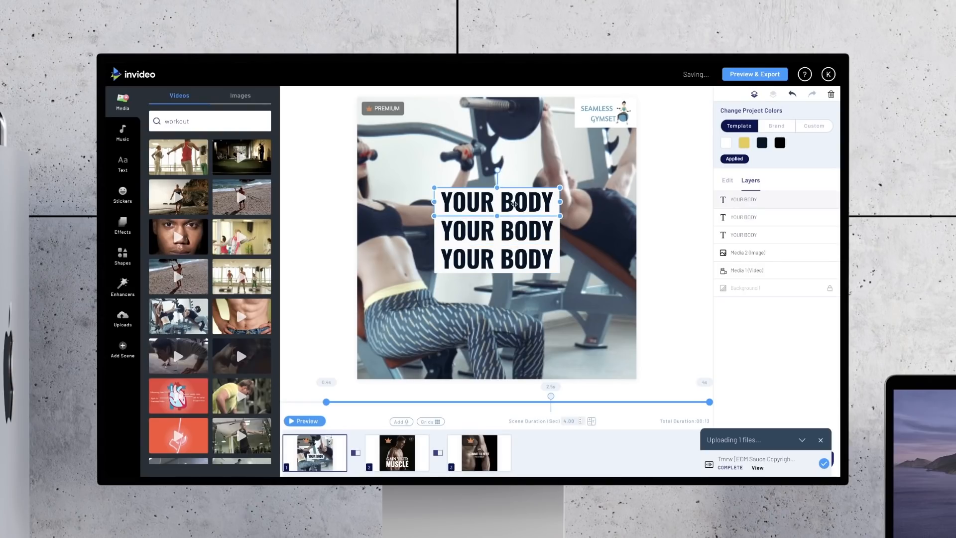
Step: Replace the wording of the uppermost text box with ARE YOU WORKIBNG
double_click(514, 204)
key("ctrl+a")
type("YO")
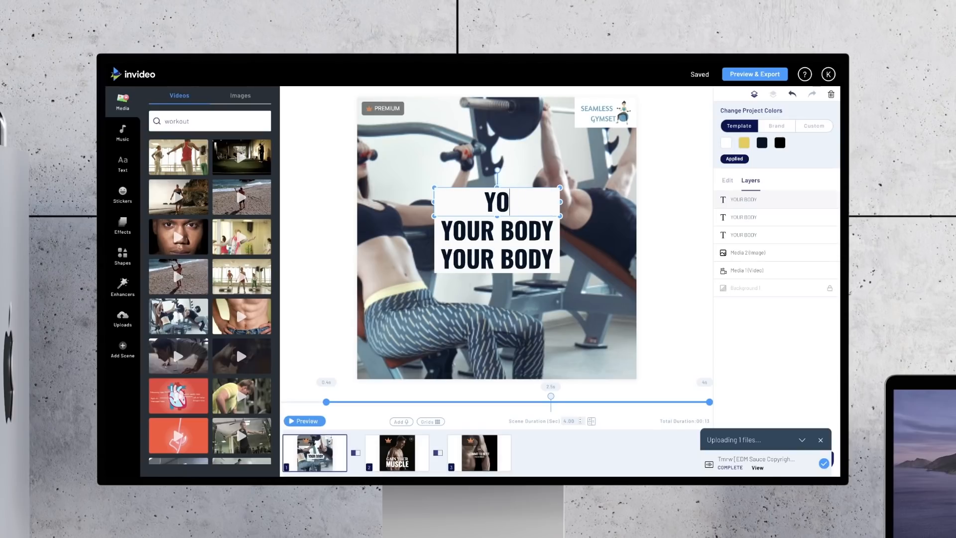
key("BackSpace")
key("BackSpace")
type("ARE")
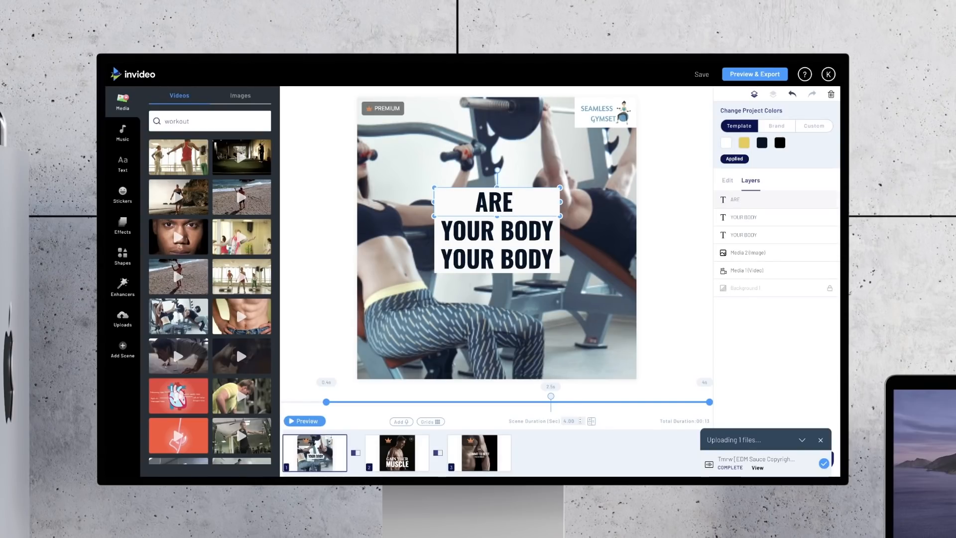
type(" YOU ")
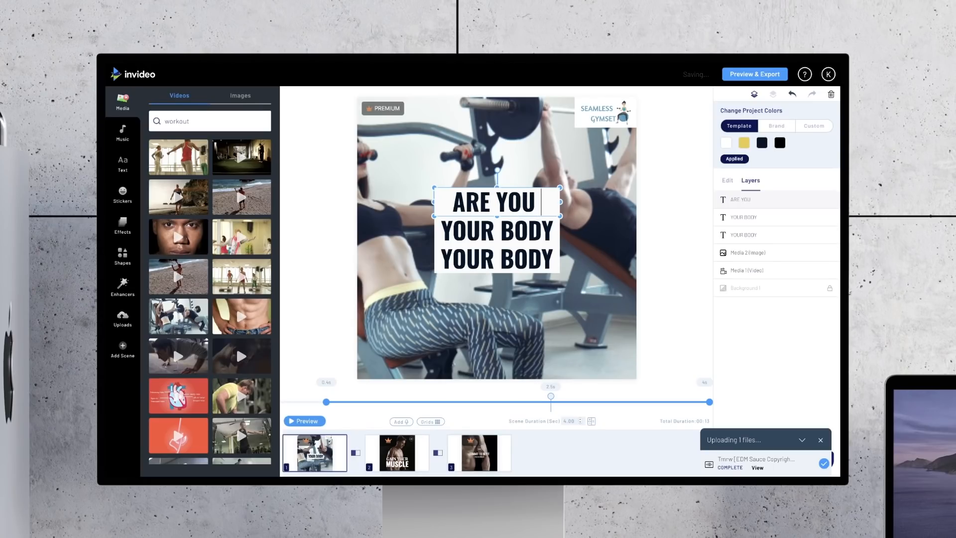
type("WORKIBNG")
Step: Extend the middle text box to YOUR BODY HARD and replace the lowest one's wording with AT THE GYM?
left_click(550, 229)
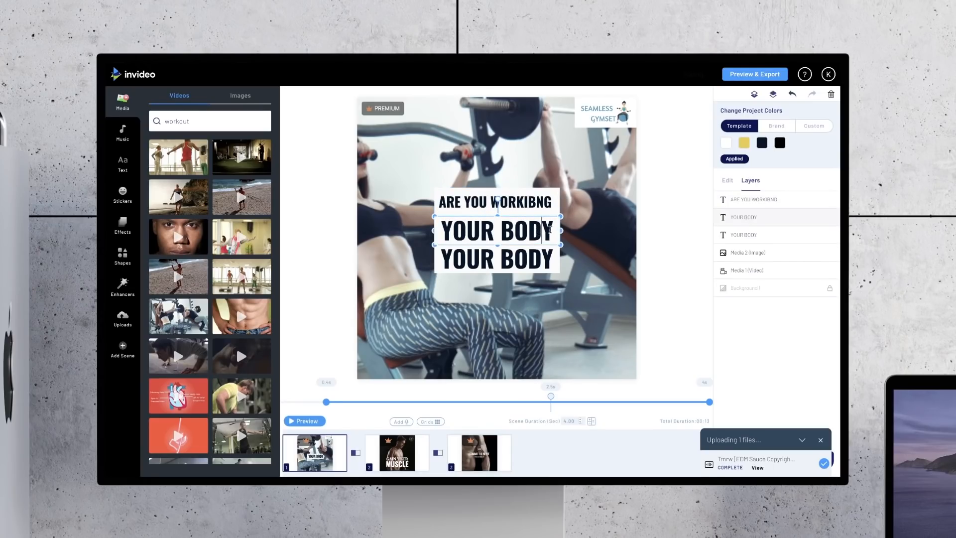
type("HARD")
left_click(554, 256)
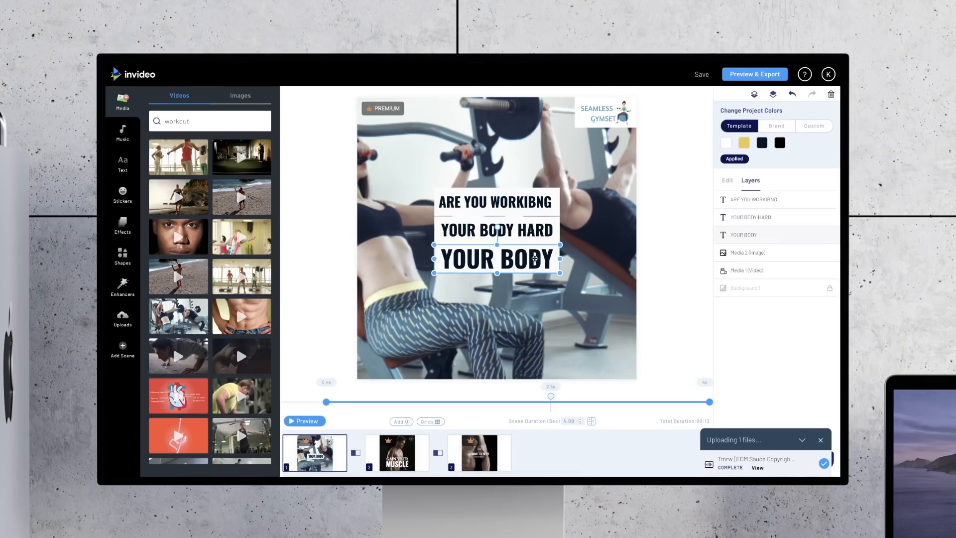
key("BackSpace")
key("BackSpace")
key("BackSpace")
key("BackSpace")
key("BackSpace")
key("BackSpace")
key("BackSpace")
key("BackSpace")
key("BackSpace")
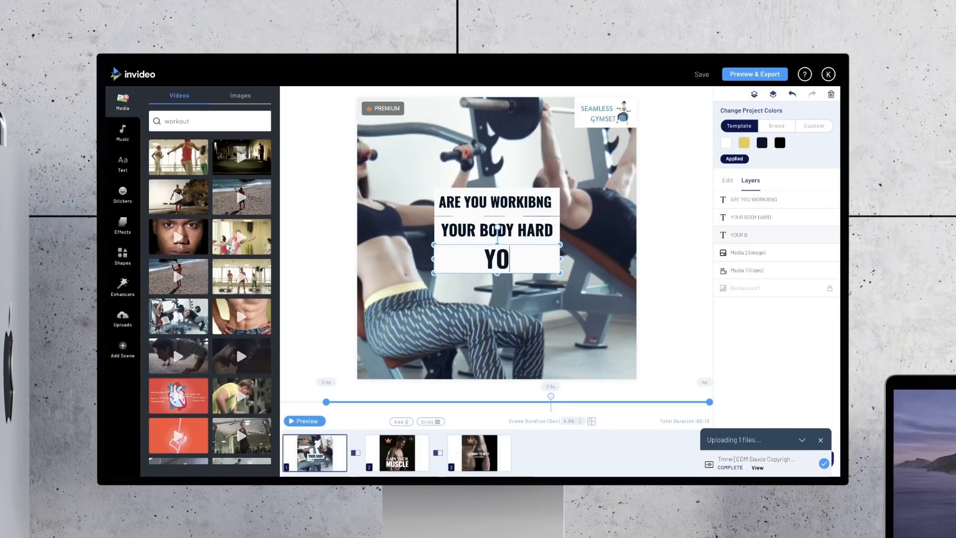
type("AT ")
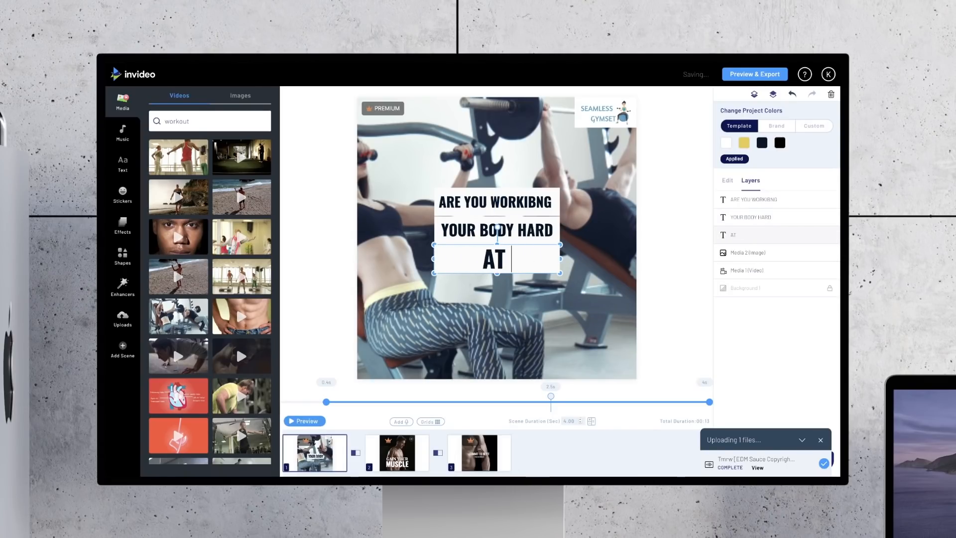
type("THE GYM?")
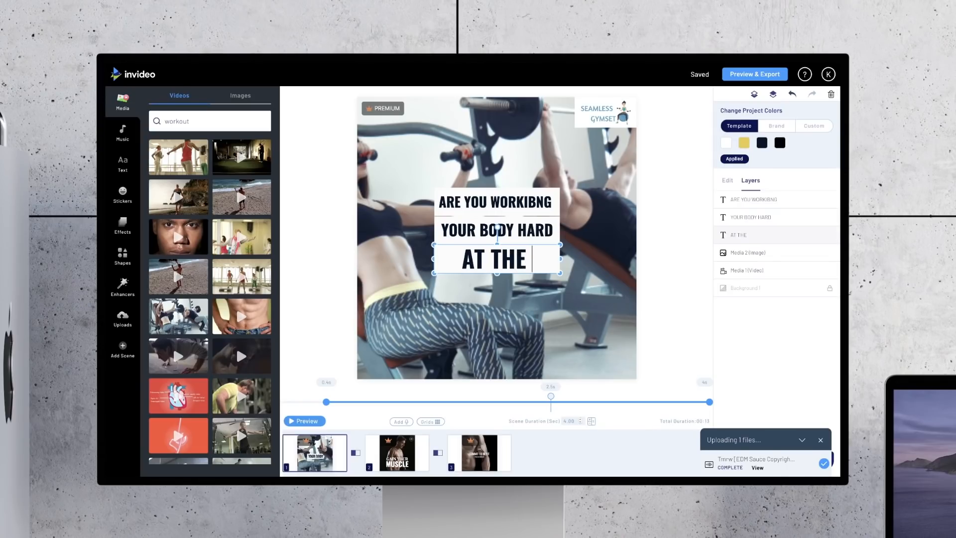
left_click(693, 246)
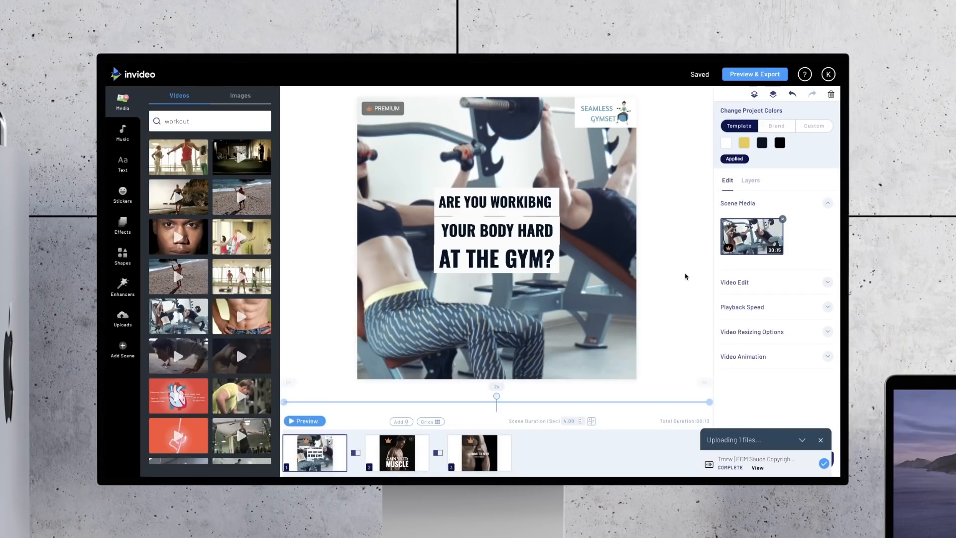
Step: Set the box color of the uppermost text line to the teal preset
left_click(554, 211)
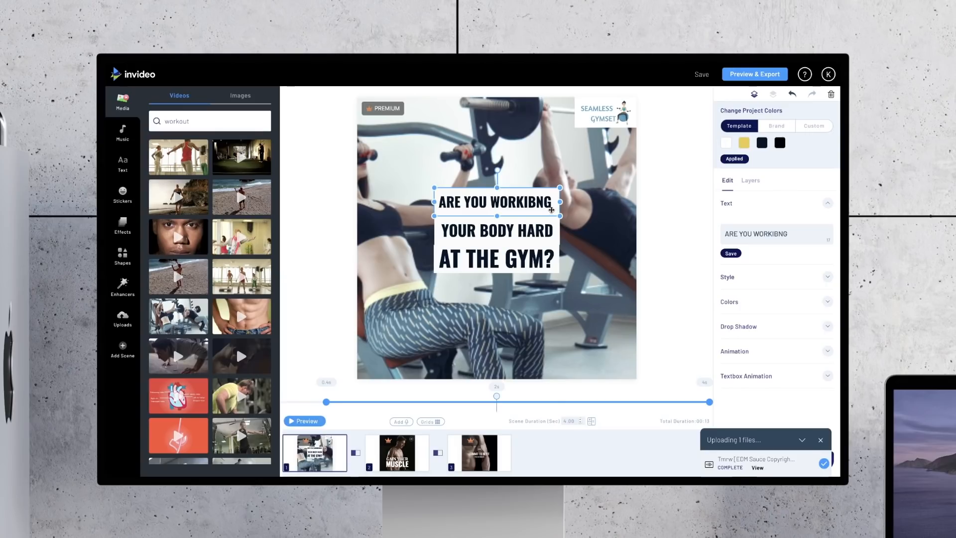
left_click(741, 305)
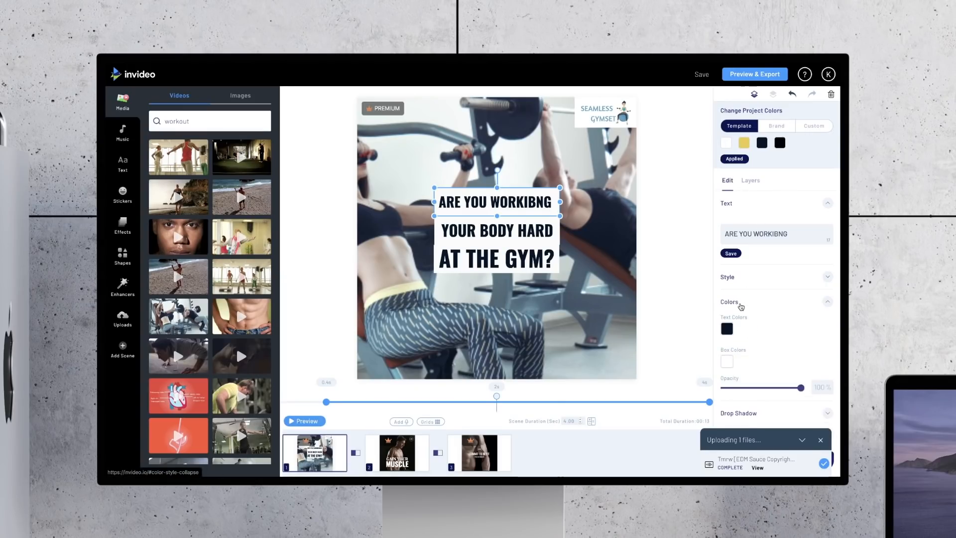
left_click(729, 264)
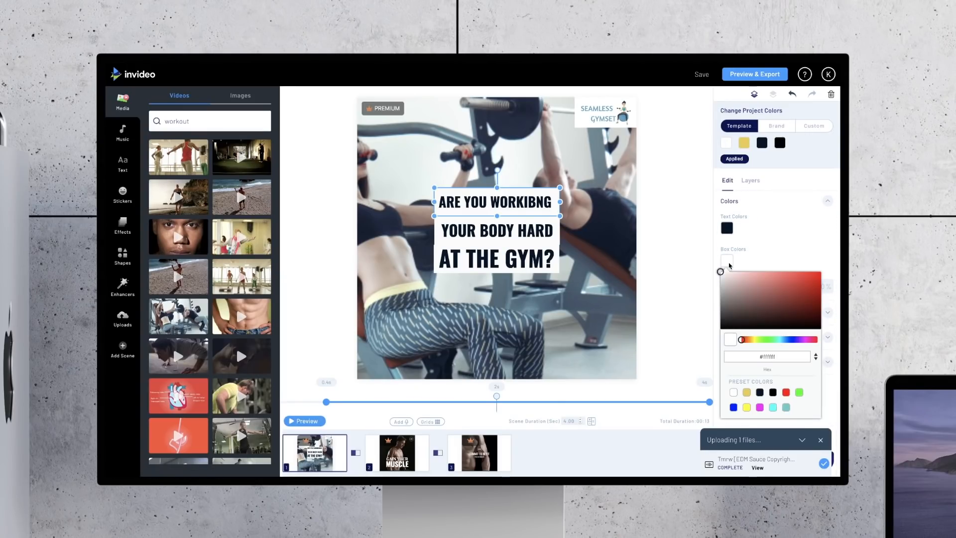
left_click(787, 408)
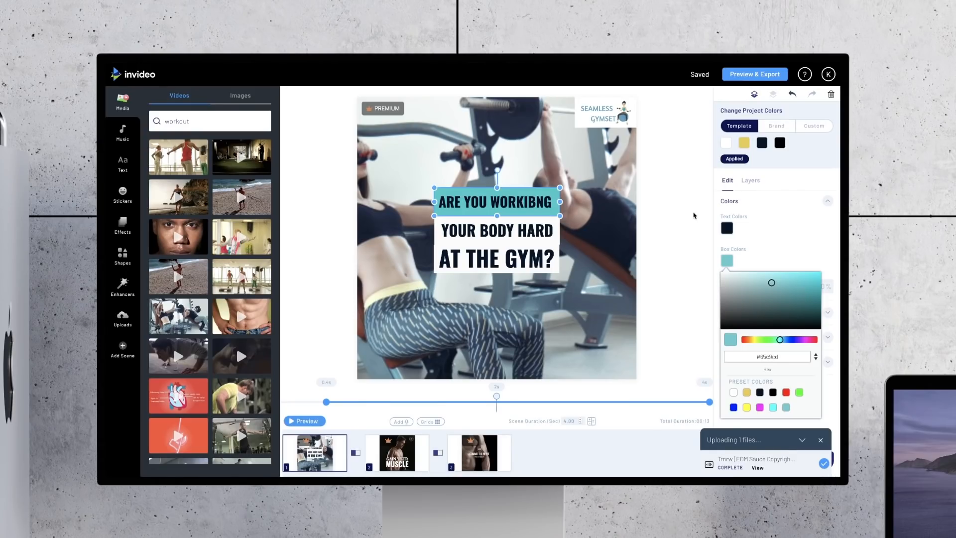
left_click(676, 213)
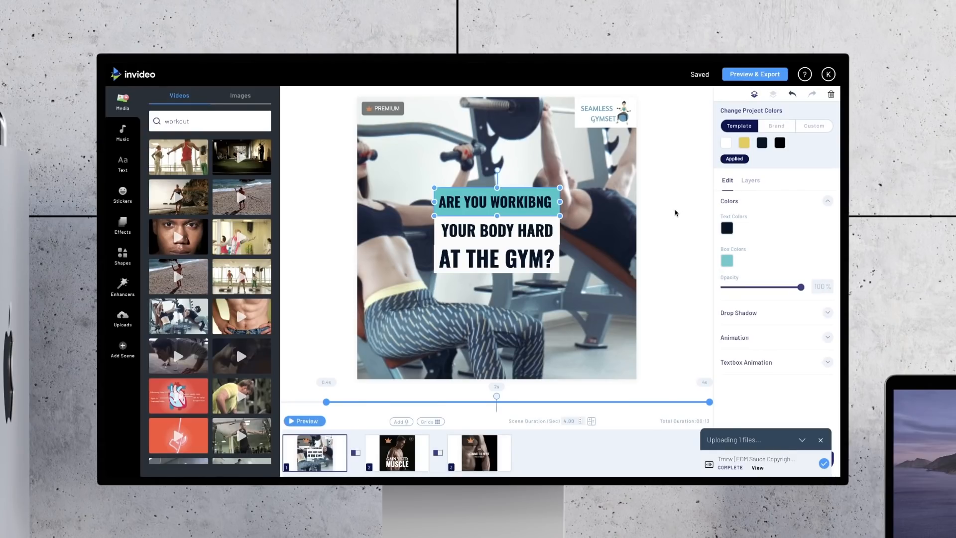
Step: Correct the misspelled word in the uppermost text line so it reads ARE YOU WORKING
left_click(538, 202)
left_click(534, 204)
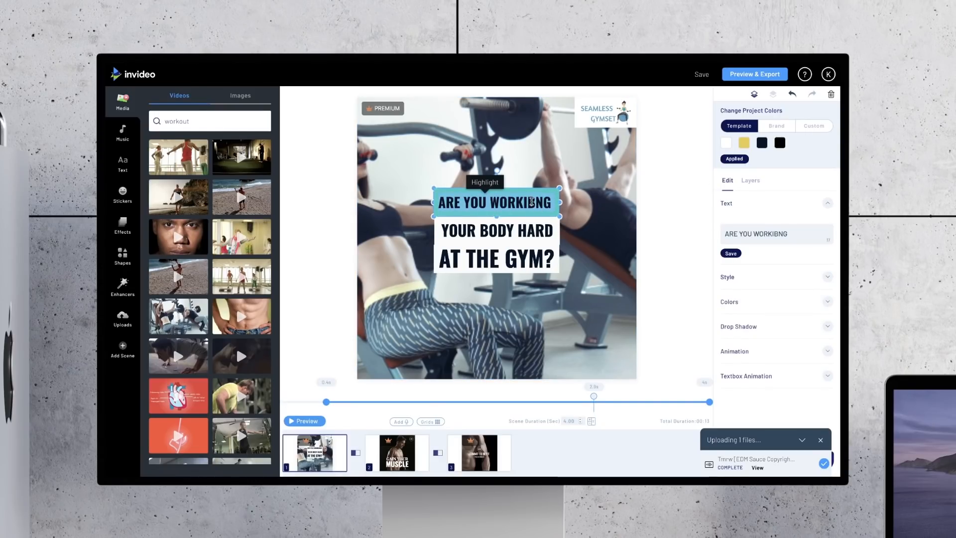
key("Delete")
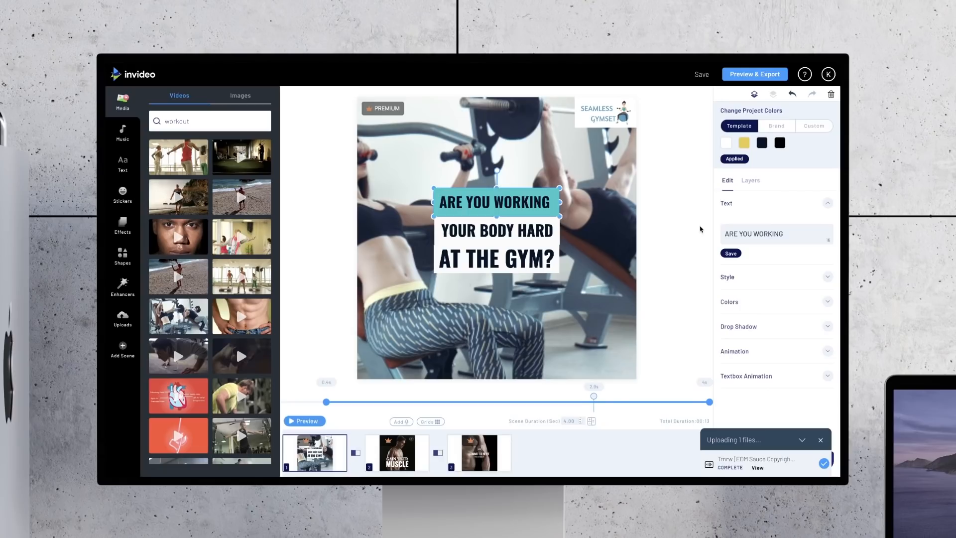
Step: Change the text color of the ARE YOU WORKING line to the white preset
left_click(741, 301)
left_click(728, 227)
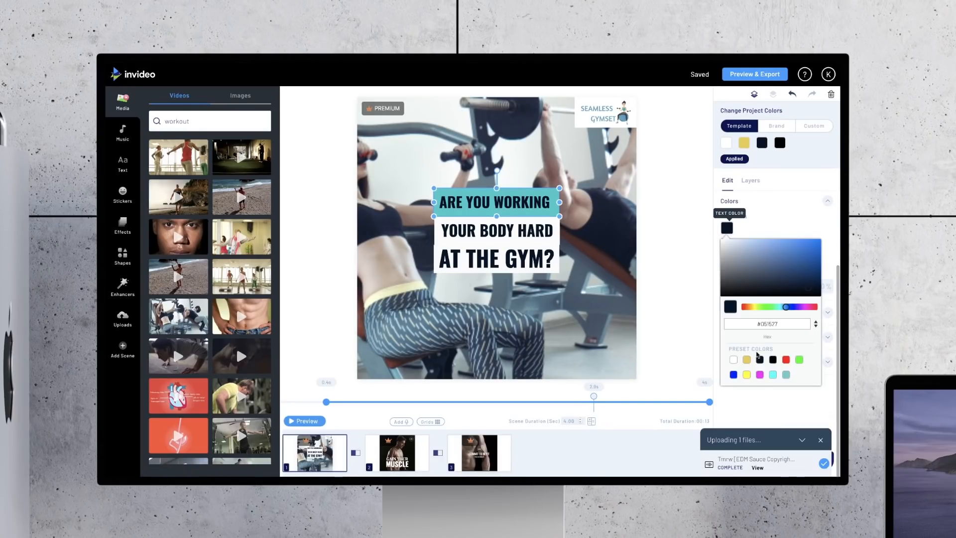
left_click(736, 360)
left_click(605, 249)
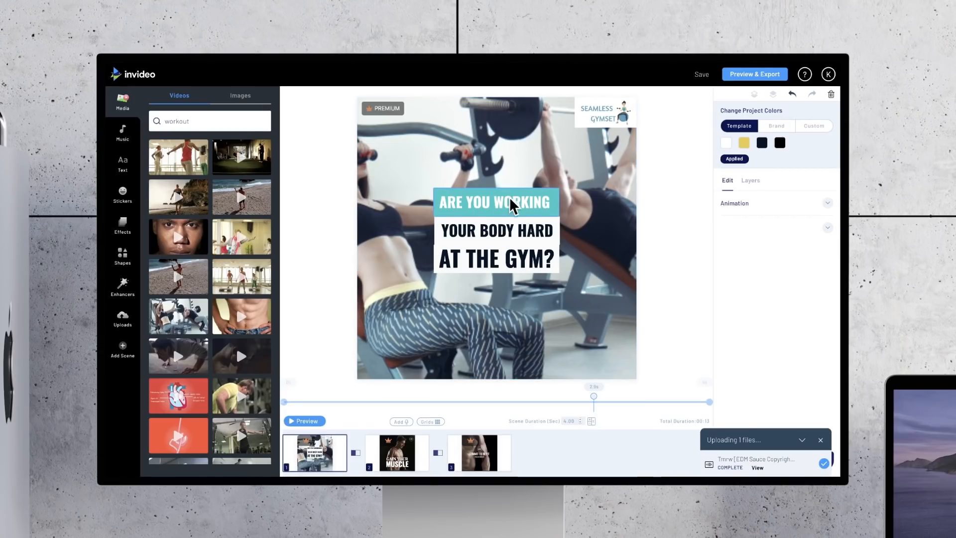
Step: Change the text color of the YOUR BODY HARD line to the teal preset, keeping its white box
left_click(505, 226)
double_click(503, 230)
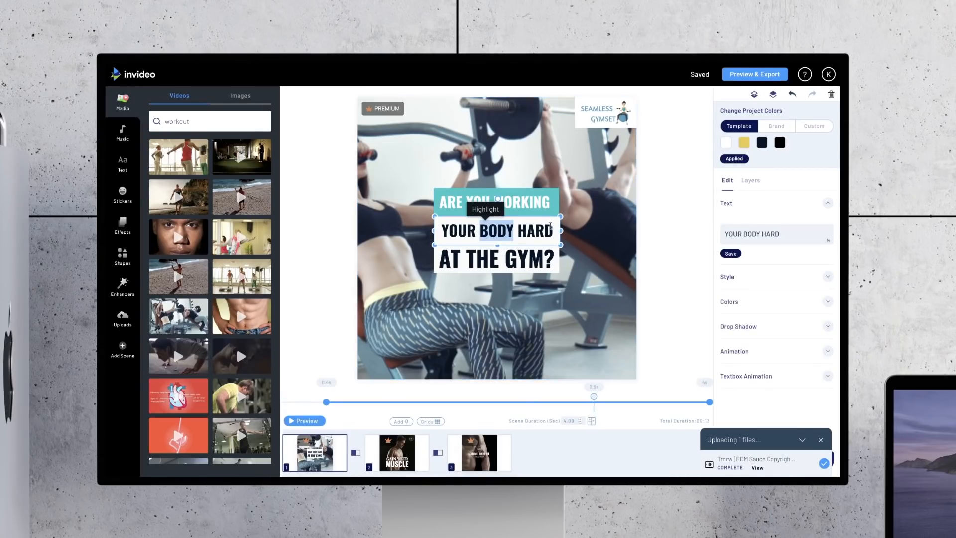
left_click_drag(552, 228, 448, 227)
left_click(442, 227)
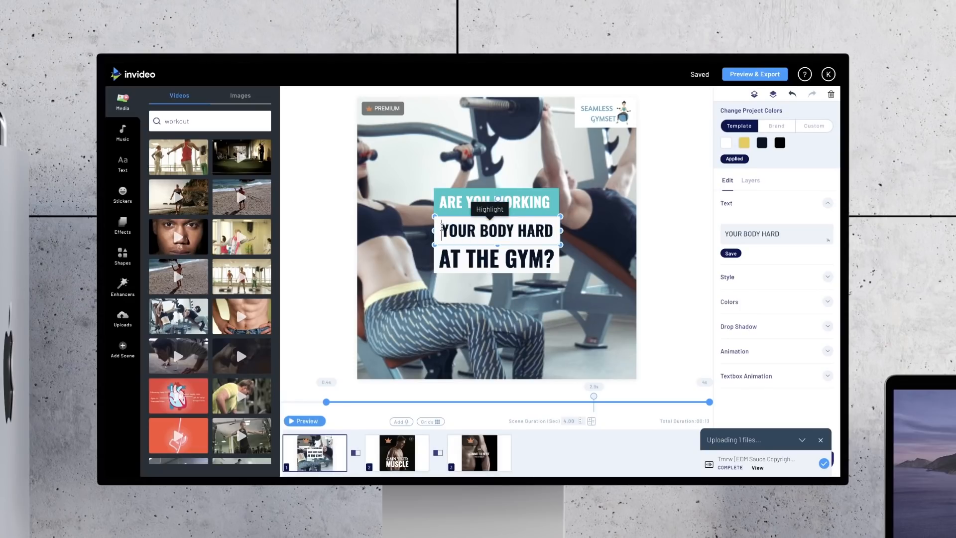
left_click(776, 310)
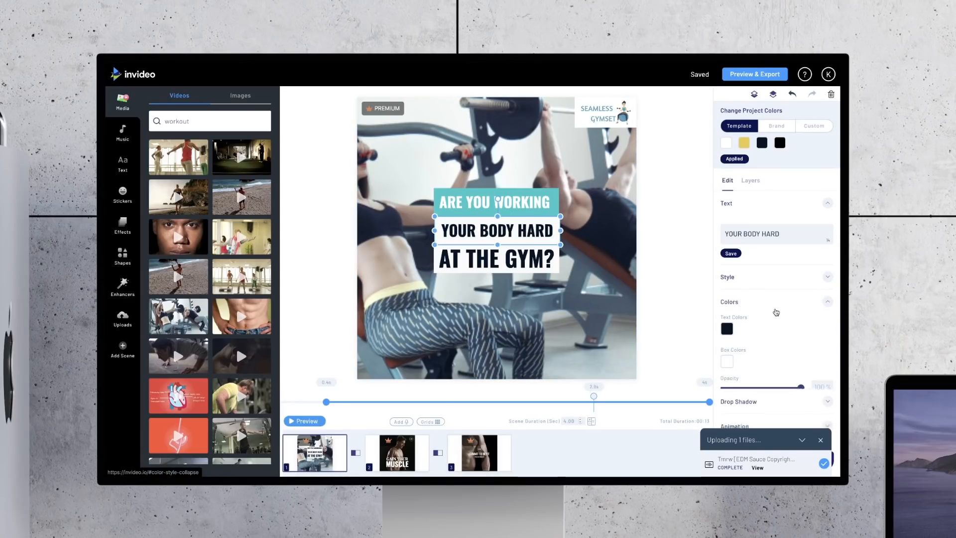
scroll(776, 312, "down", 2)
left_click(726, 227)
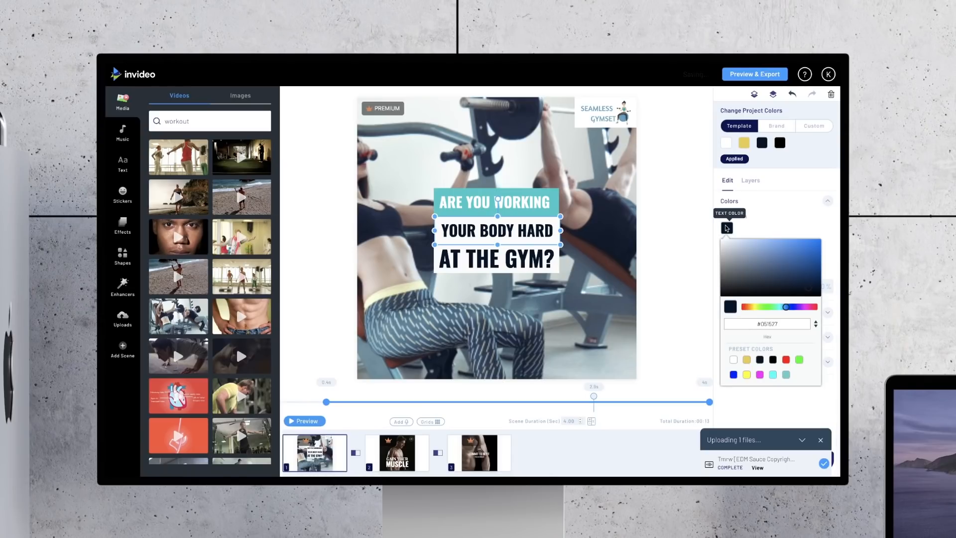
left_click(786, 375)
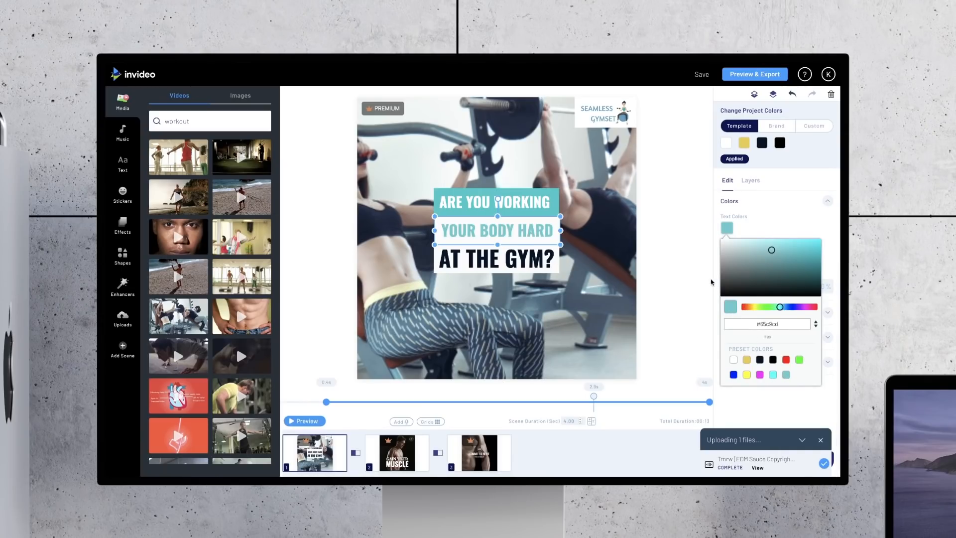
left_click(680, 265)
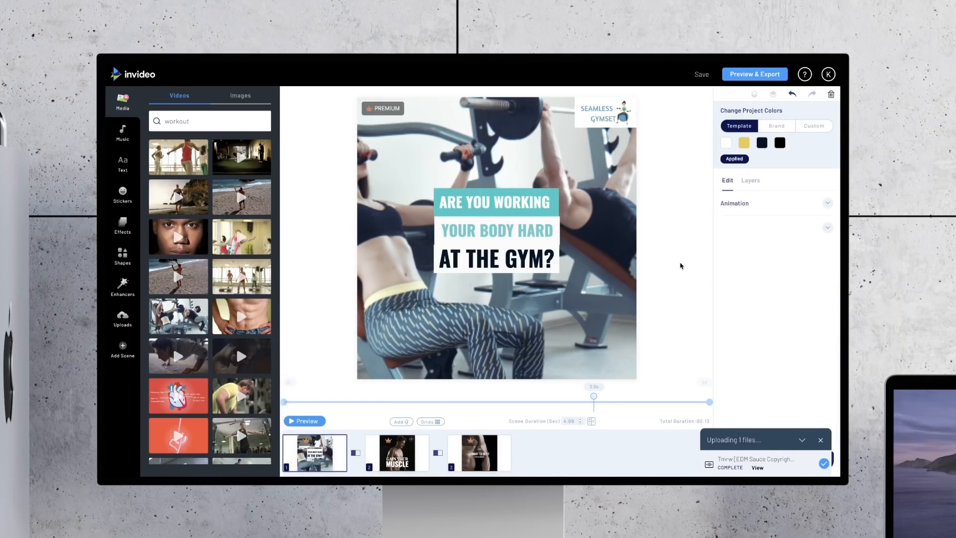
Step: Change the text color of the AT THE GYM? line to the green preset, darkened to #00cc00
left_click(548, 260)
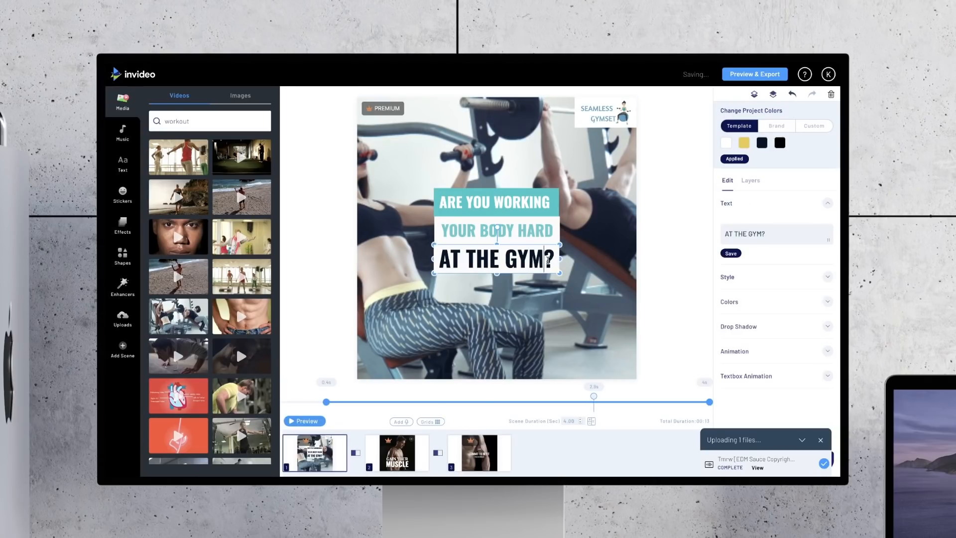
left_click_drag(548, 259, 441, 260)
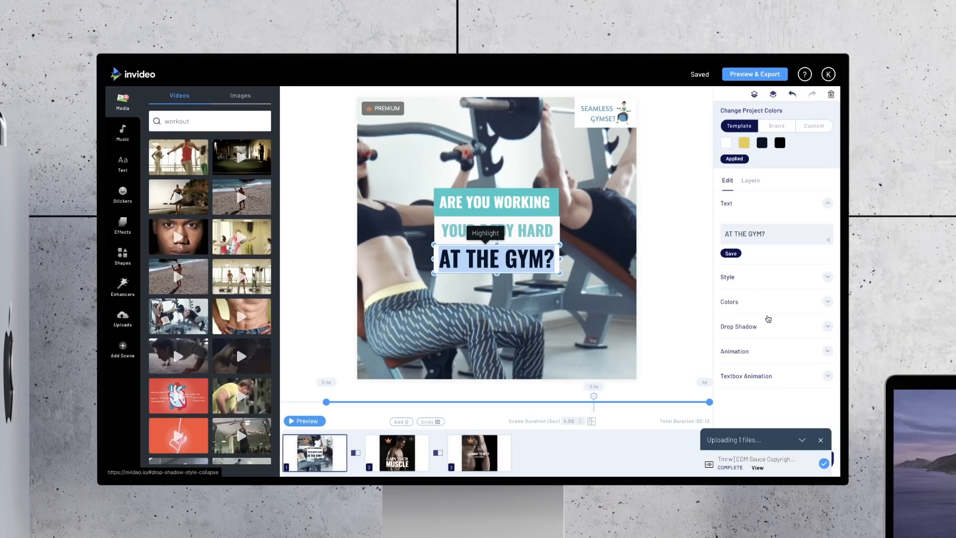
left_click(766, 301)
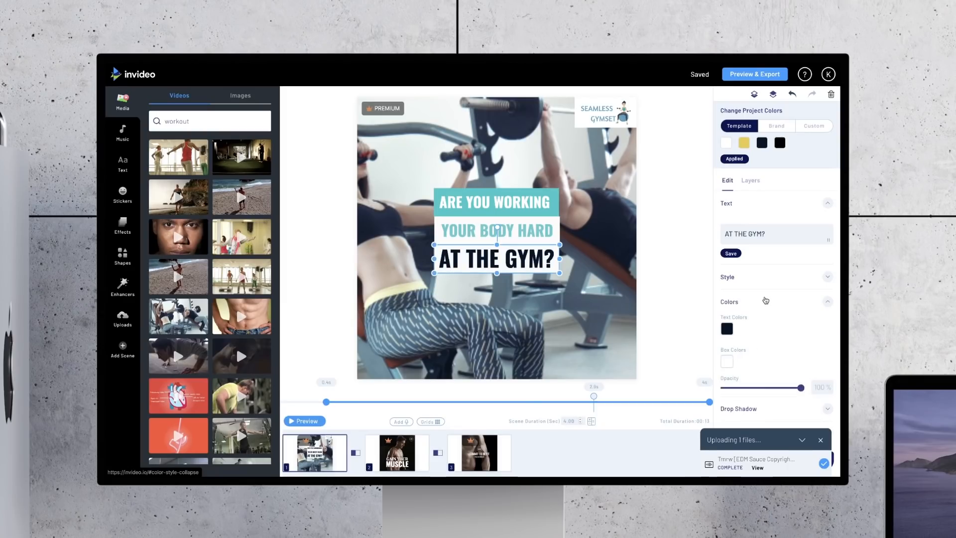
left_click(727, 230)
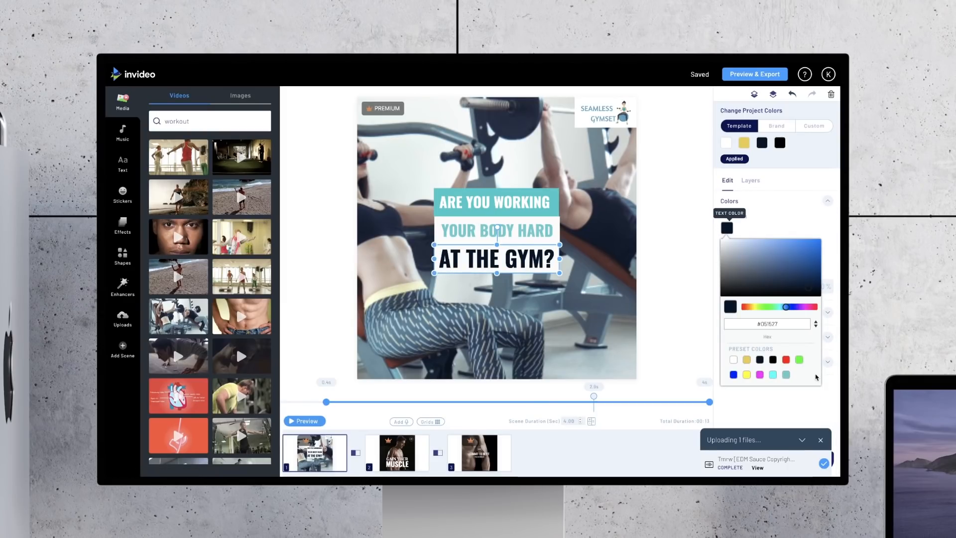
left_click(800, 359)
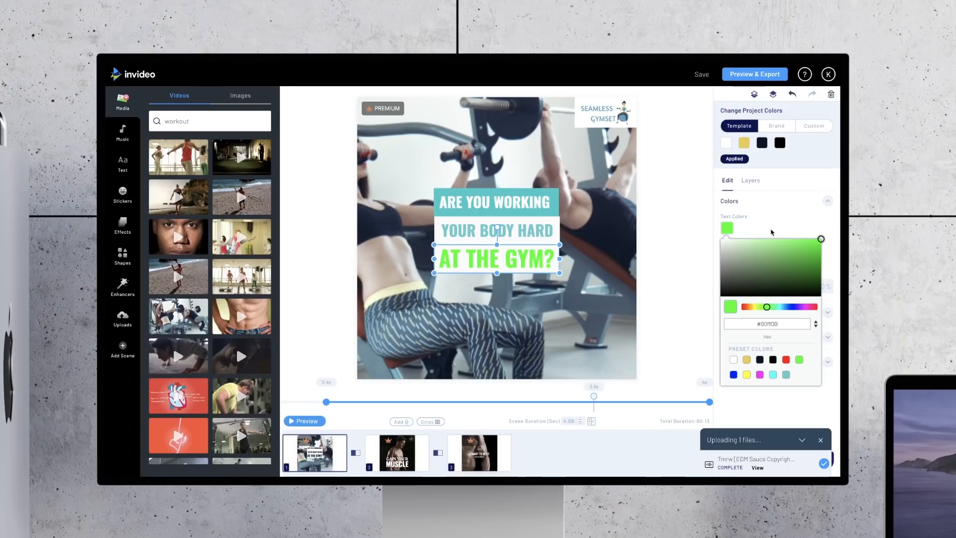
left_click_drag(818, 246, 823, 251)
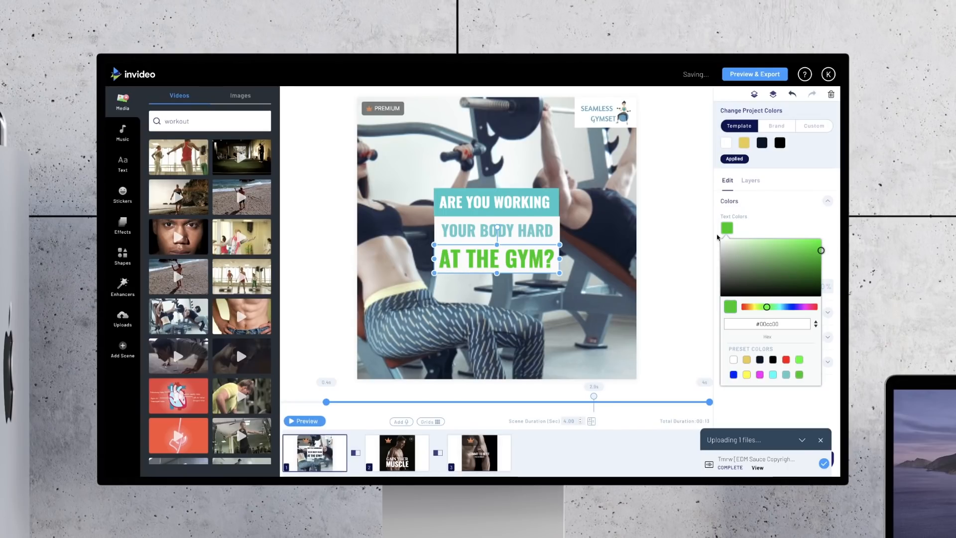
left_click(767, 222)
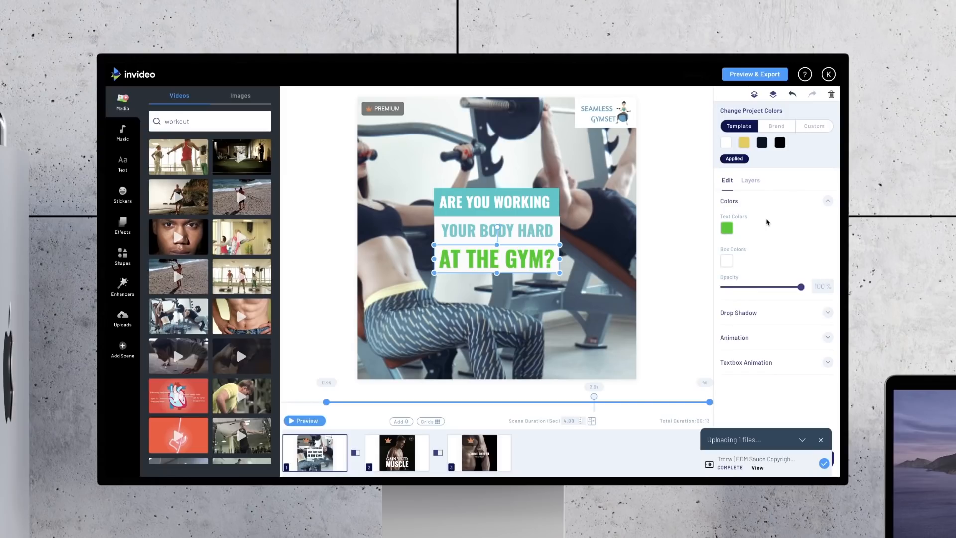
left_click(676, 238)
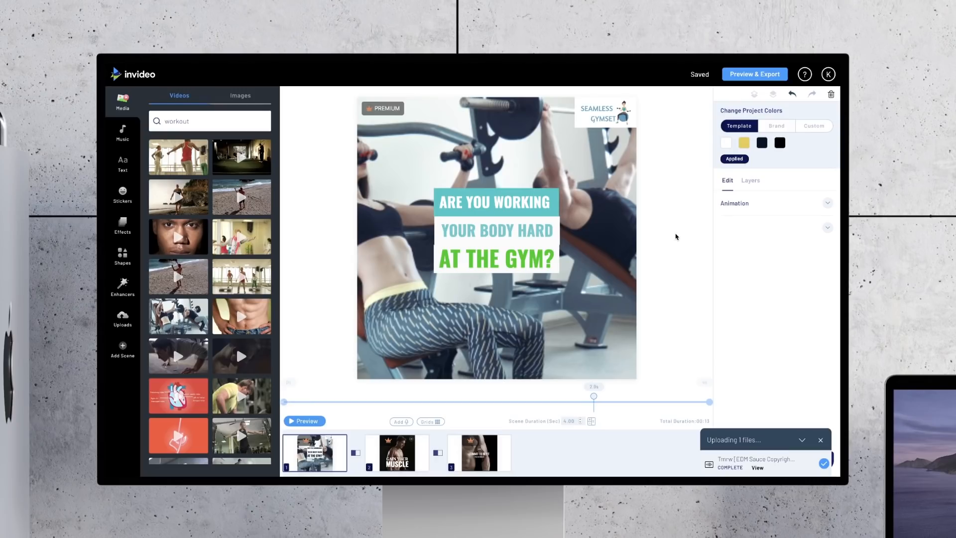
Step: Enlarge the AT THE GYM? and YOUR BODY HARD lines, keeping them centred and stacked in the lower middle of the frame
left_click_drag(520, 260, 598, 304)
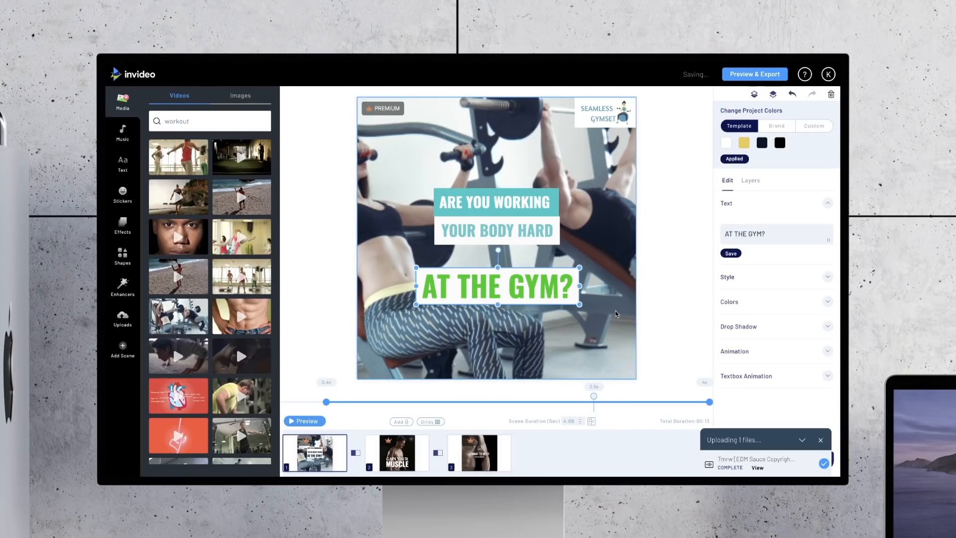
left_click_drag(561, 290, 548, 293)
left_click(532, 241)
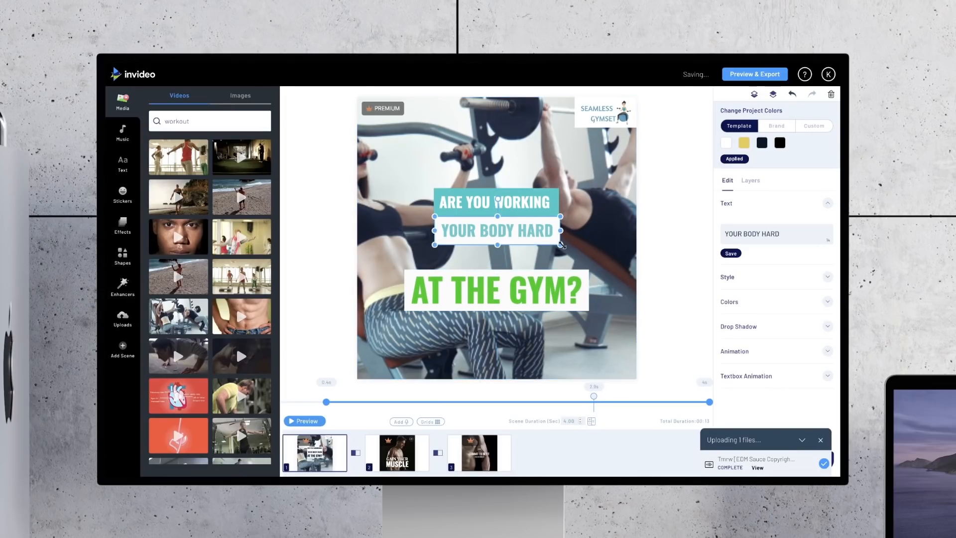
left_click_drag(560, 245, 527, 244)
Step: Enlarge the ARE YOU WORKING line slightly and shrink YOUR BODY HARD so the three lines widen progressively downward
left_click(547, 192)
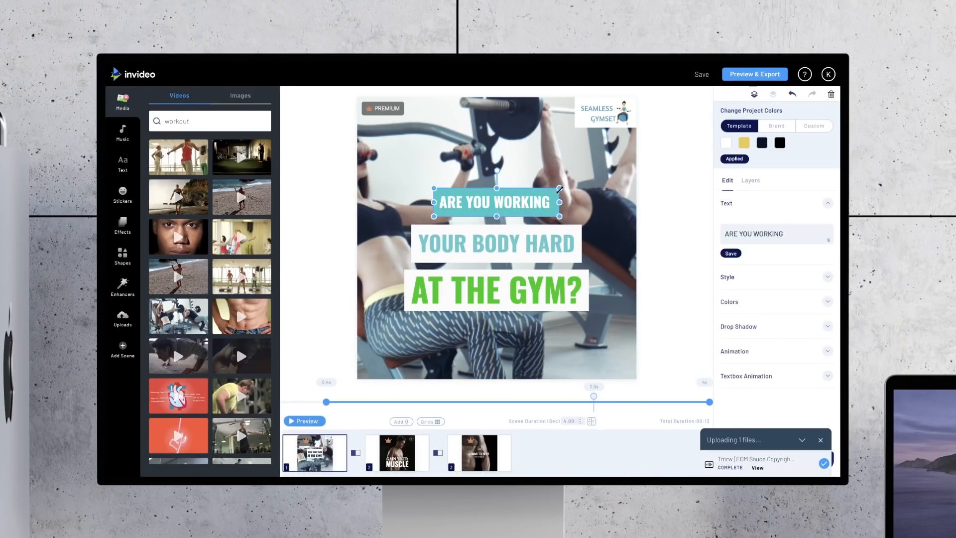
left_click_drag(560, 189, 525, 195)
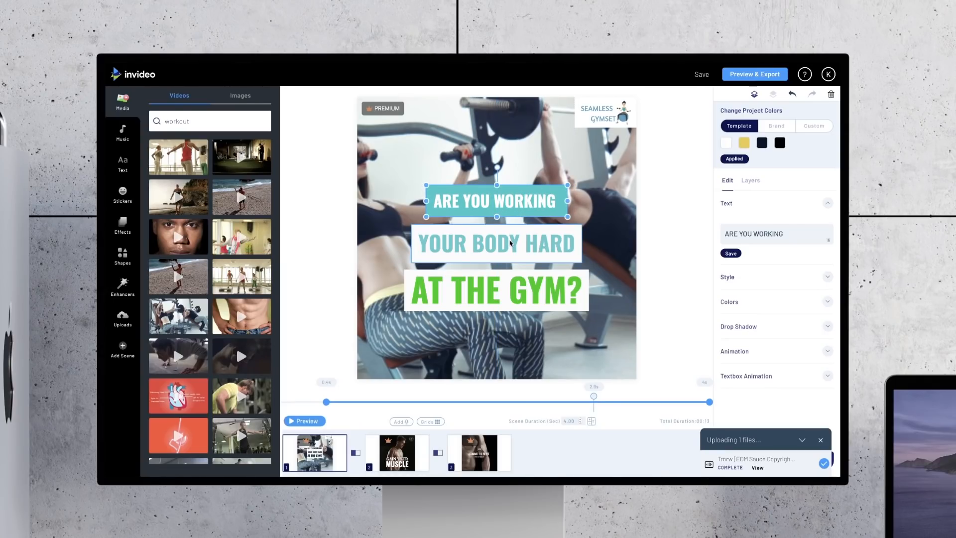
left_click(558, 251)
left_click_drag(582, 262, 530, 244)
left_click(676, 252)
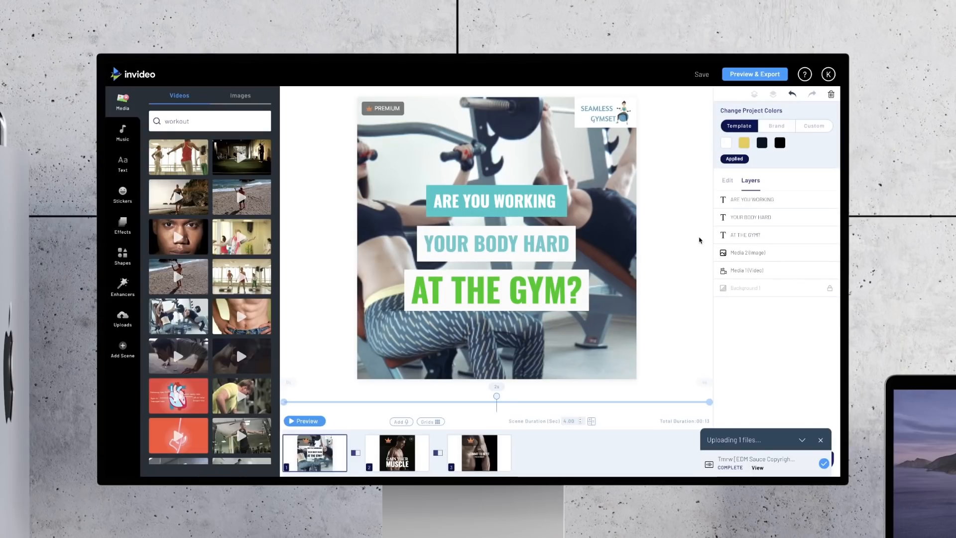
Step: Apply a slight blur to the background gym video in the first scene
left_click(561, 177)
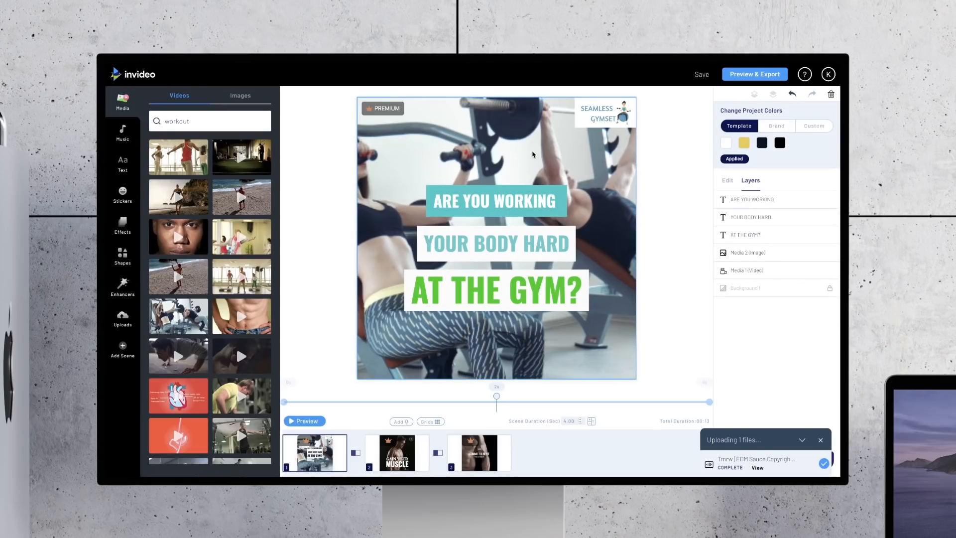
left_click(727, 184)
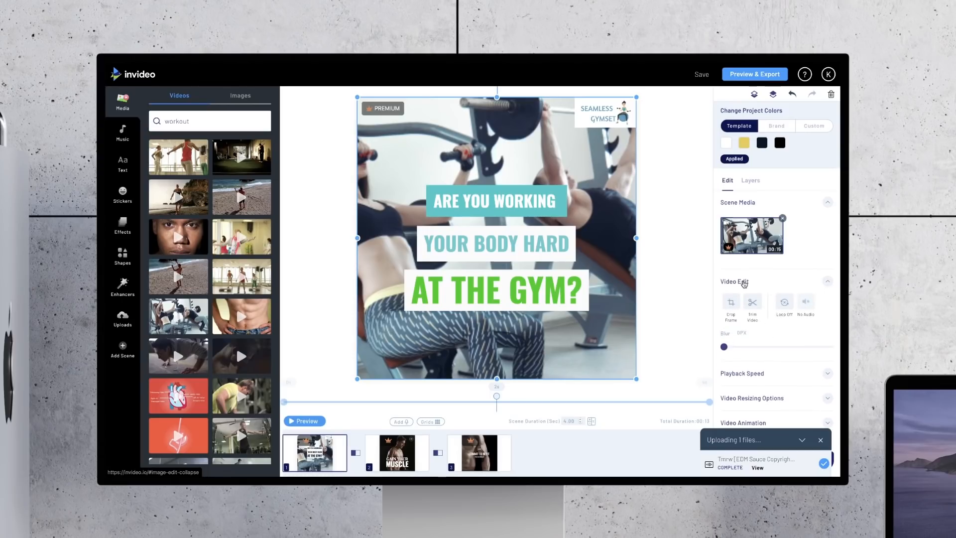
left_click_drag(725, 280, 740, 281)
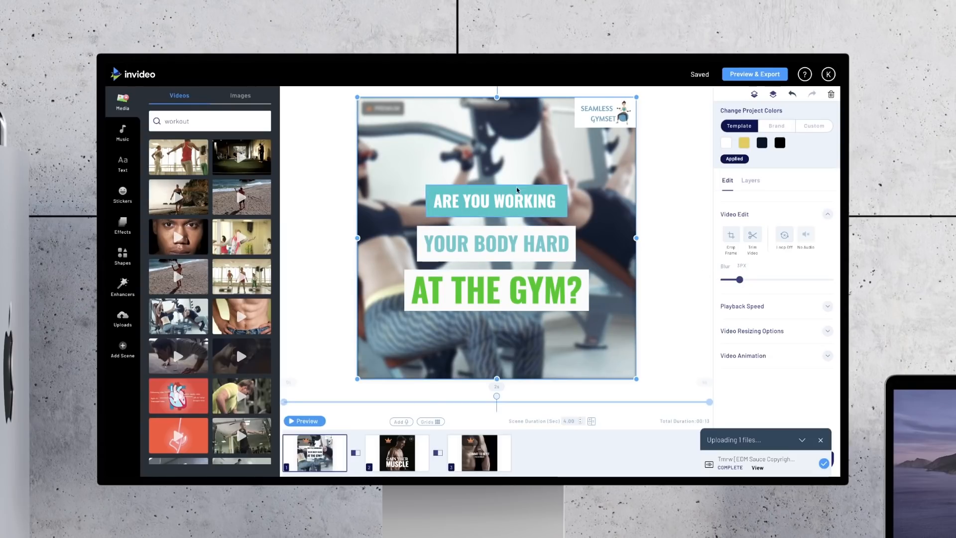
left_click(691, 236)
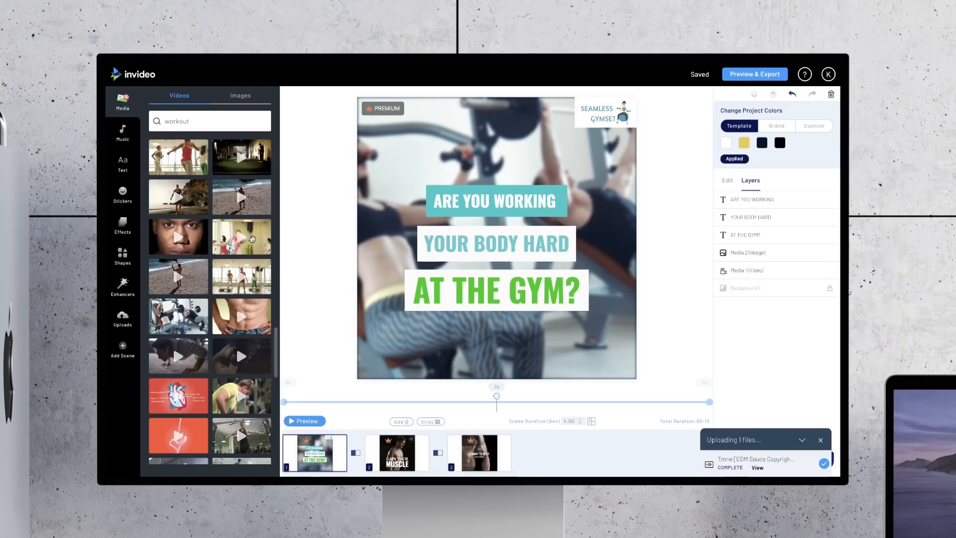
Step: Add the faint low-lying effect from the Smoke category as an overlay on the first scene and preview it
left_click(115, 223)
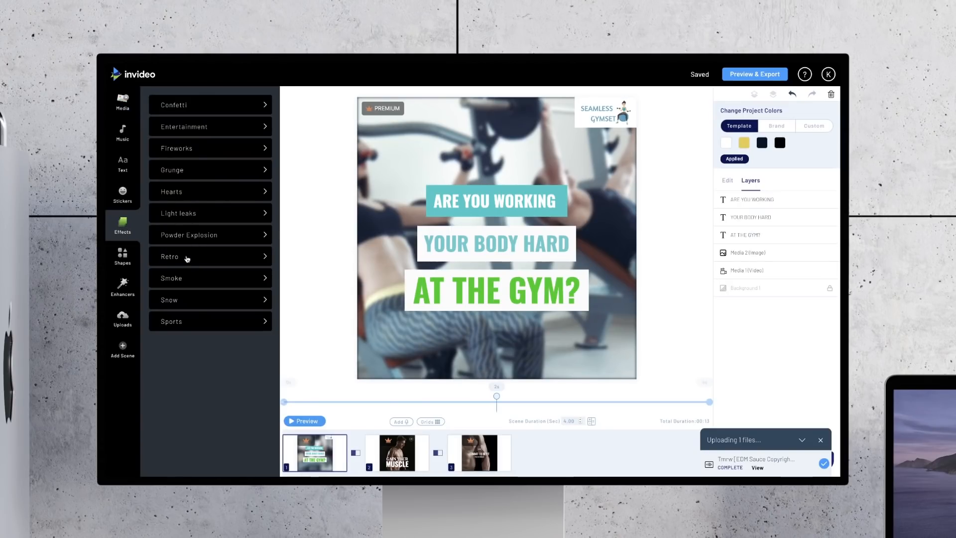
left_click(187, 277)
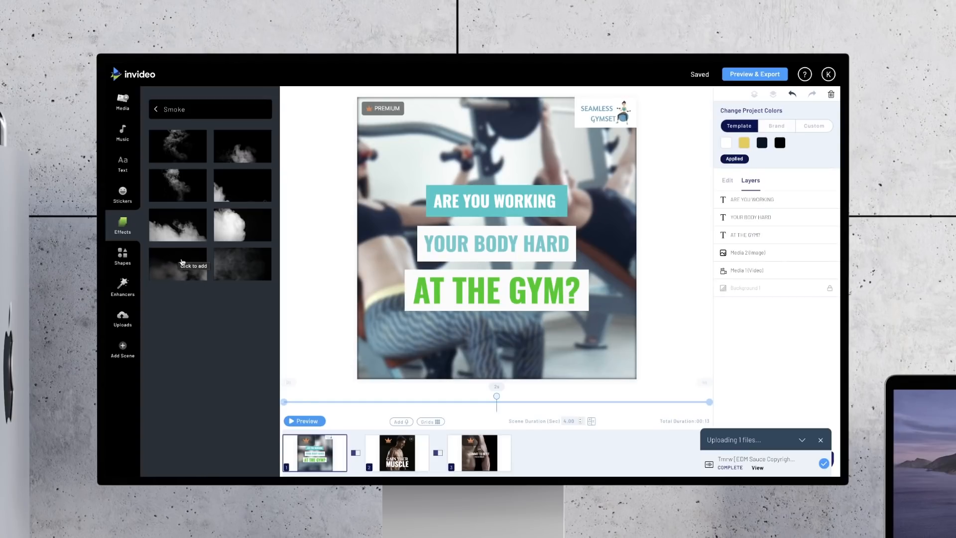
left_click(182, 263)
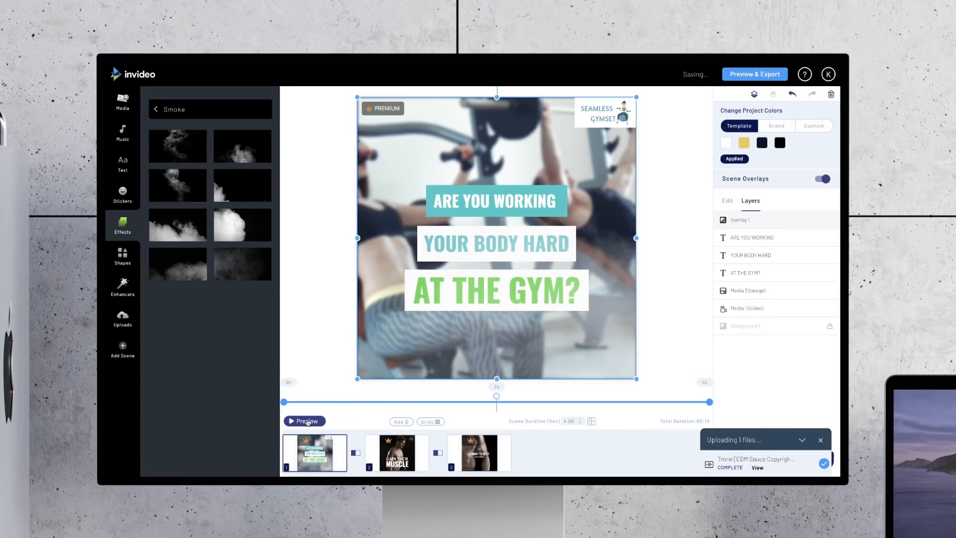
left_click(308, 422)
left_click(308, 422)
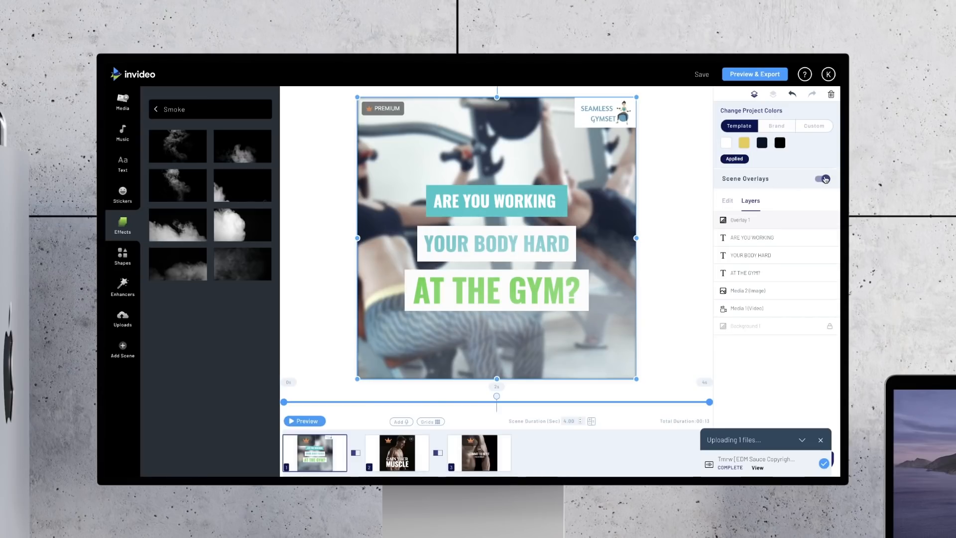
Step: Toggle the scene overlays off and on to test selecting the text lines beneath, leaving the overlays off
left_click(825, 179)
left_click(824, 179)
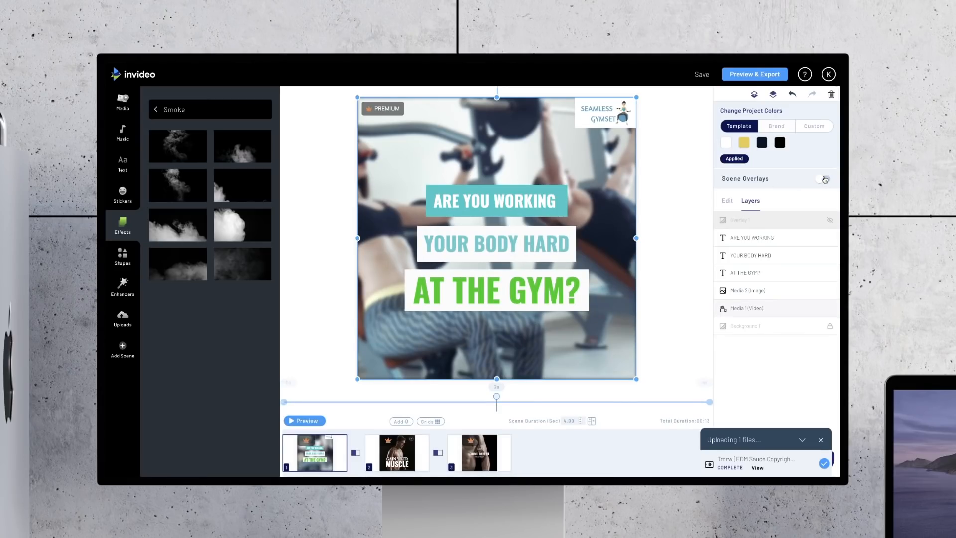
left_click(505, 204)
left_click(503, 241)
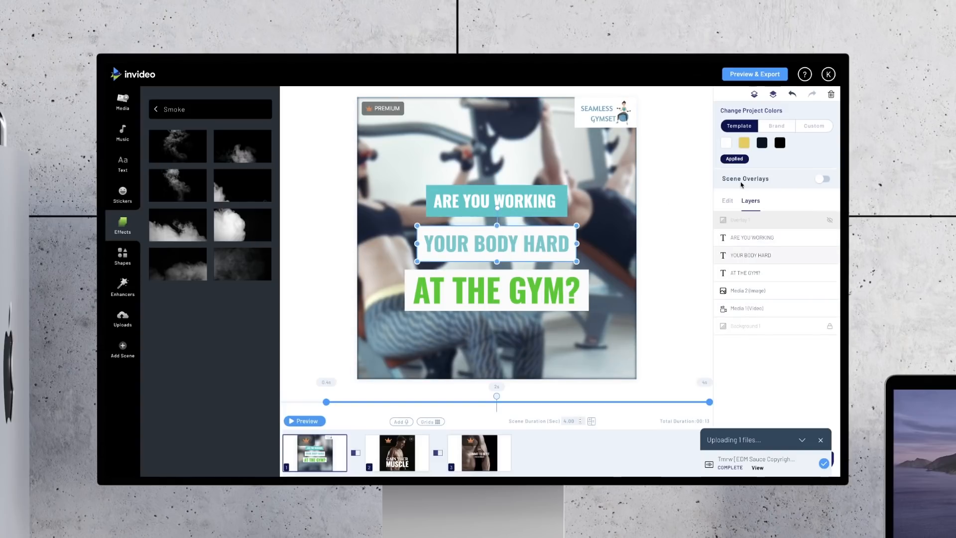
left_click(823, 179)
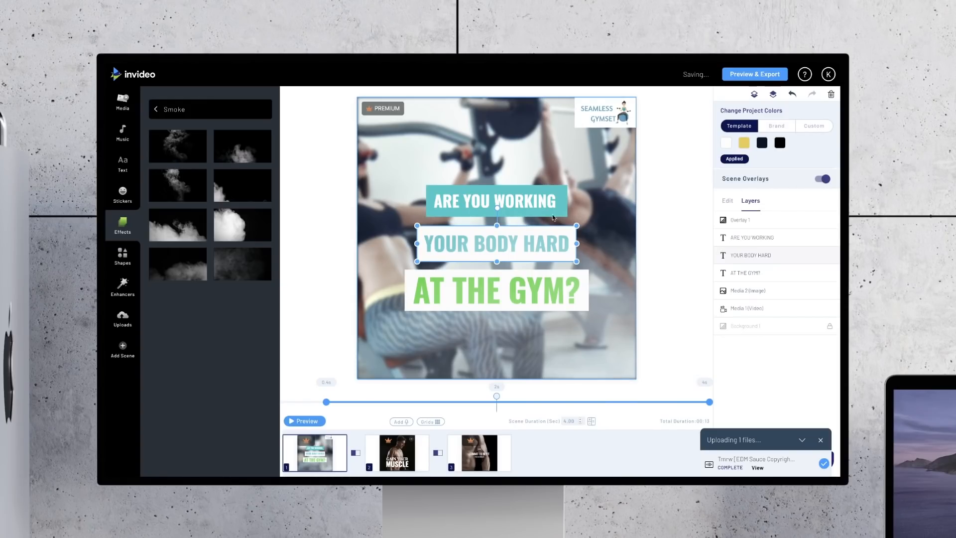
left_click(519, 199)
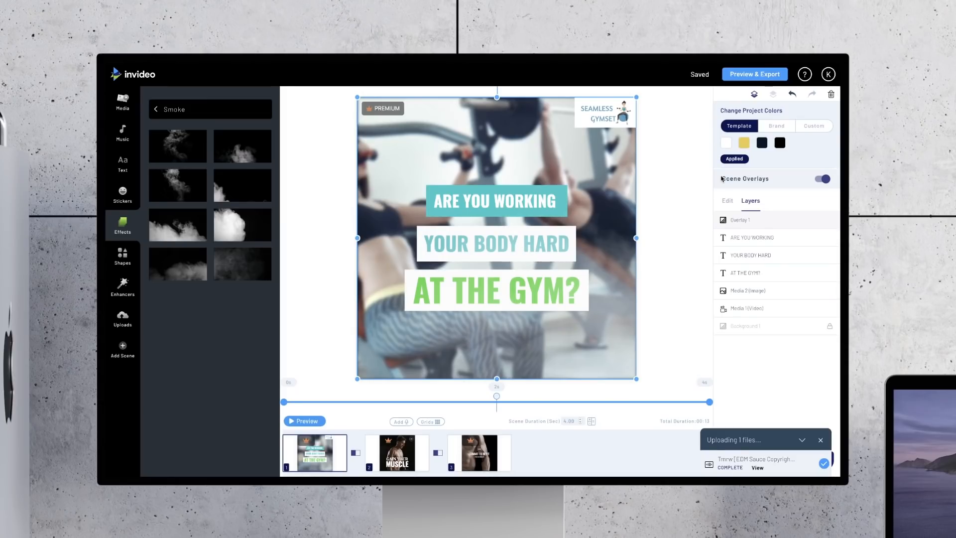
left_click(823, 180)
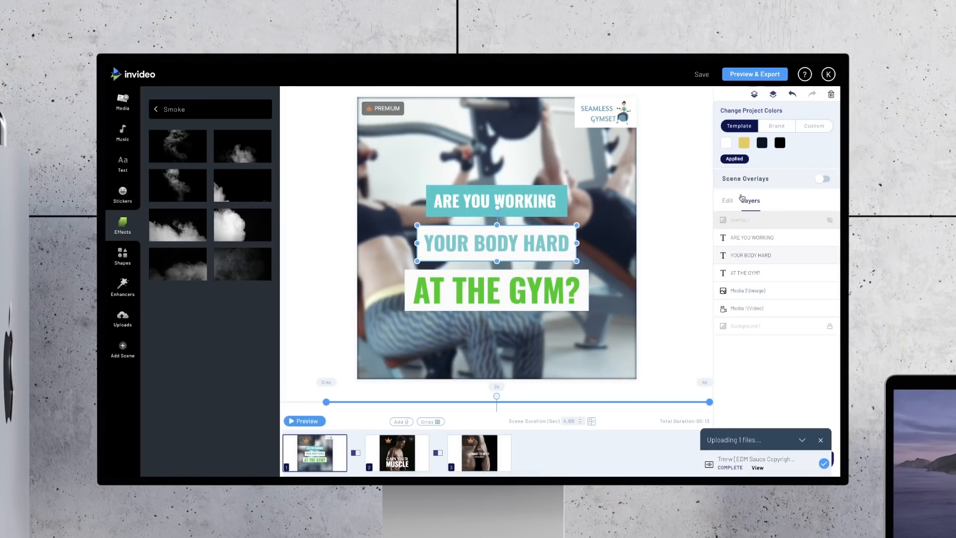
Step: Set the ARE YOU WORKING line's in animation to run by Word, keeping Slide From Down
left_click(524, 201)
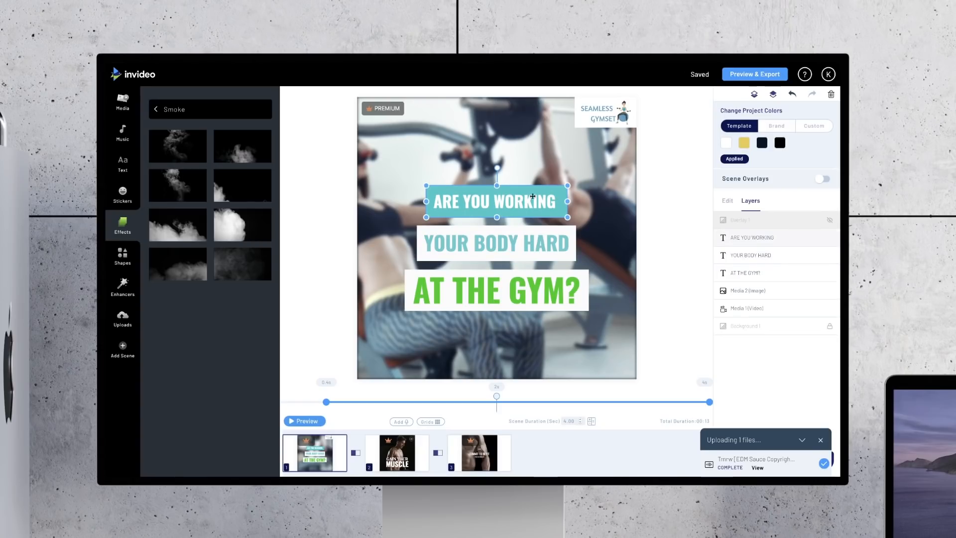
left_click(725, 201)
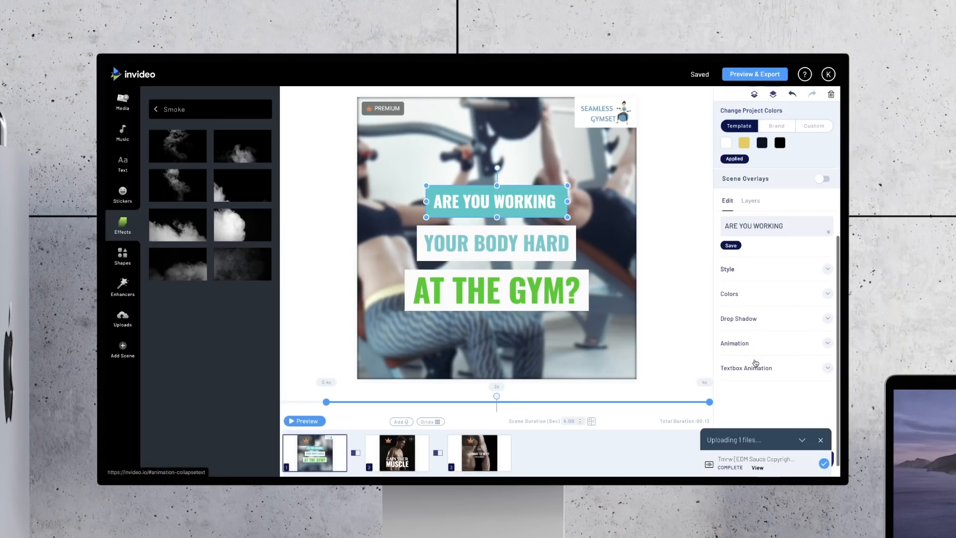
left_click(758, 349)
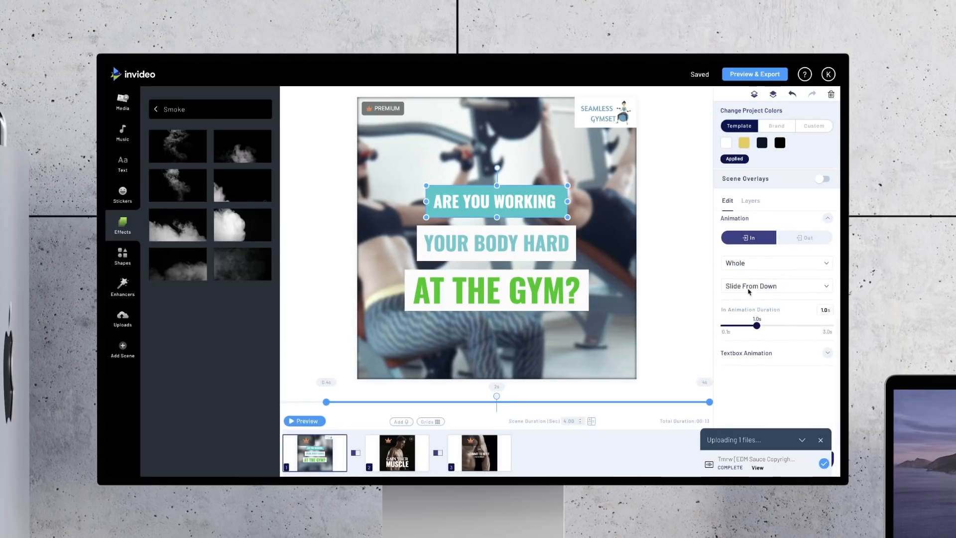
left_click(761, 265)
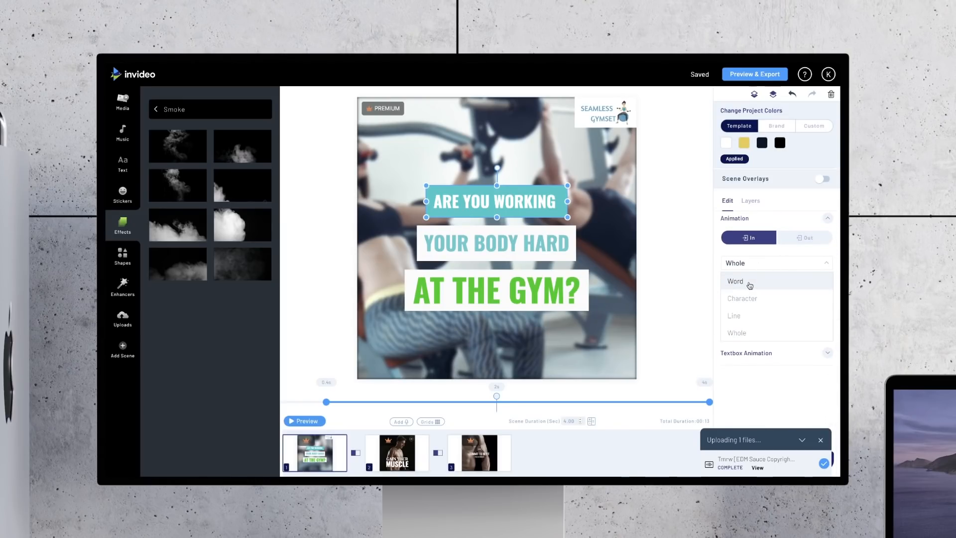
left_click(749, 282)
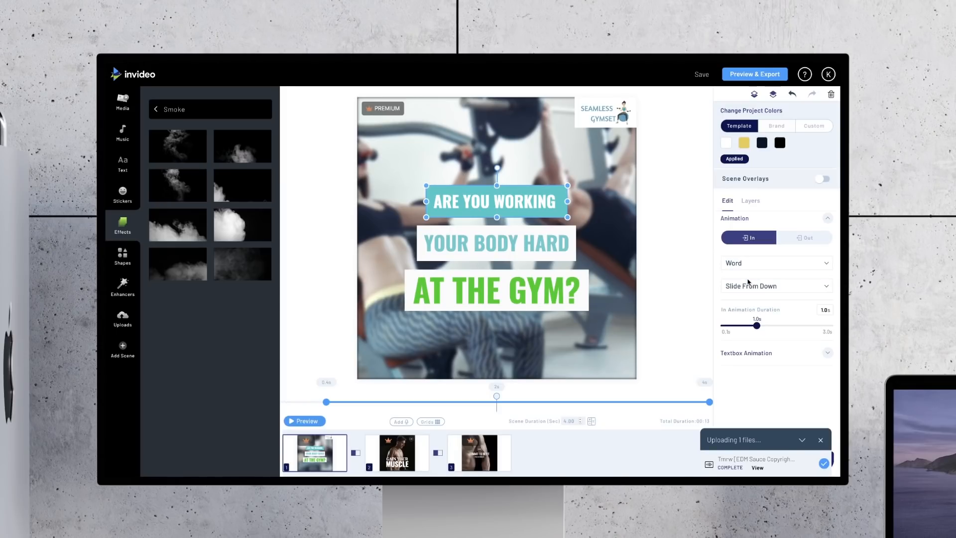
Step: Set the YOUR BODY HARD line's in animation to run by Word, keeping Slide From Down
scroll(749, 283, "up", 1)
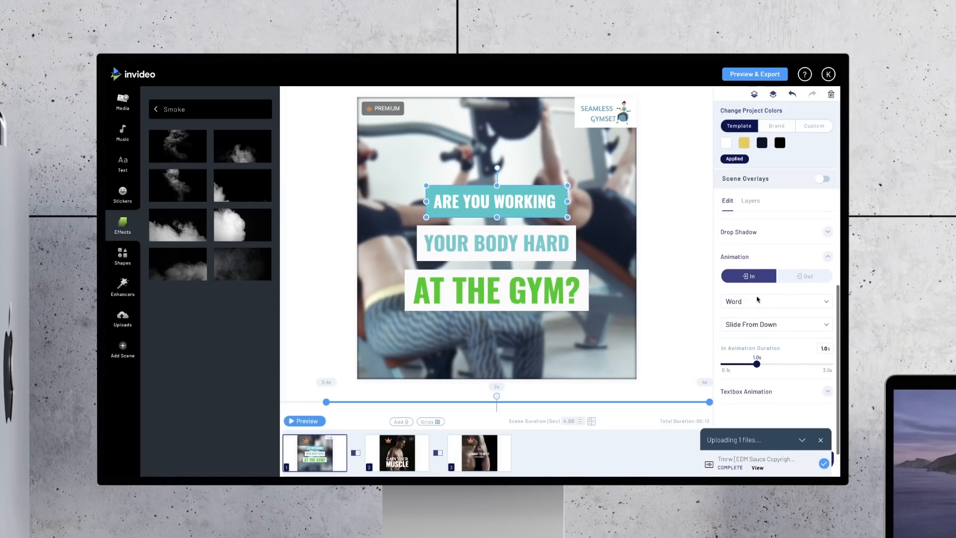
left_click(532, 242)
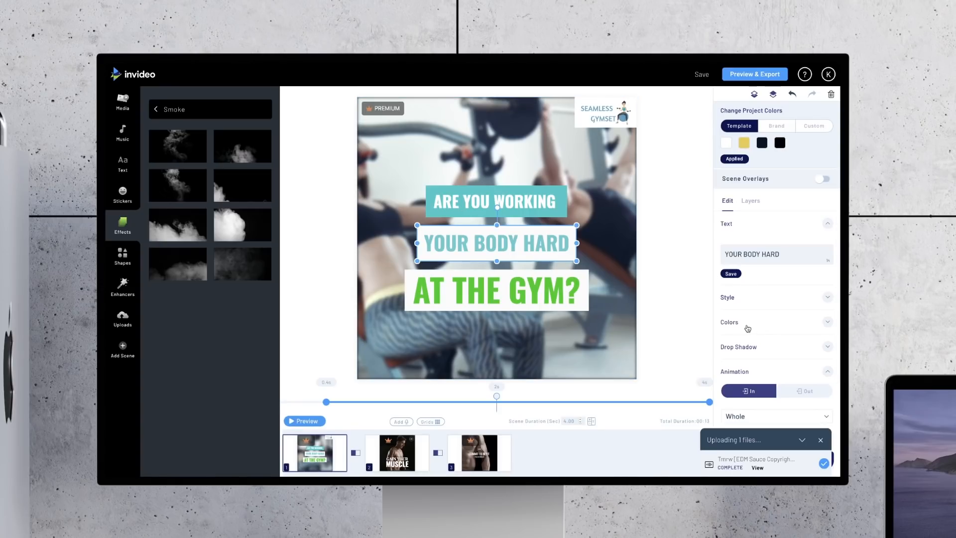
left_click(741, 373)
left_click(741, 380)
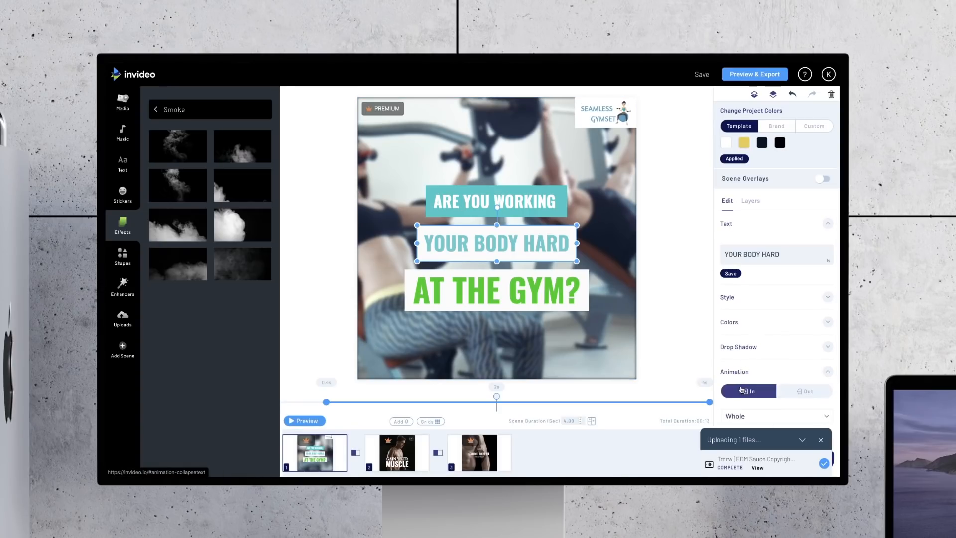
scroll(742, 389, "down", 3)
left_click(755, 266)
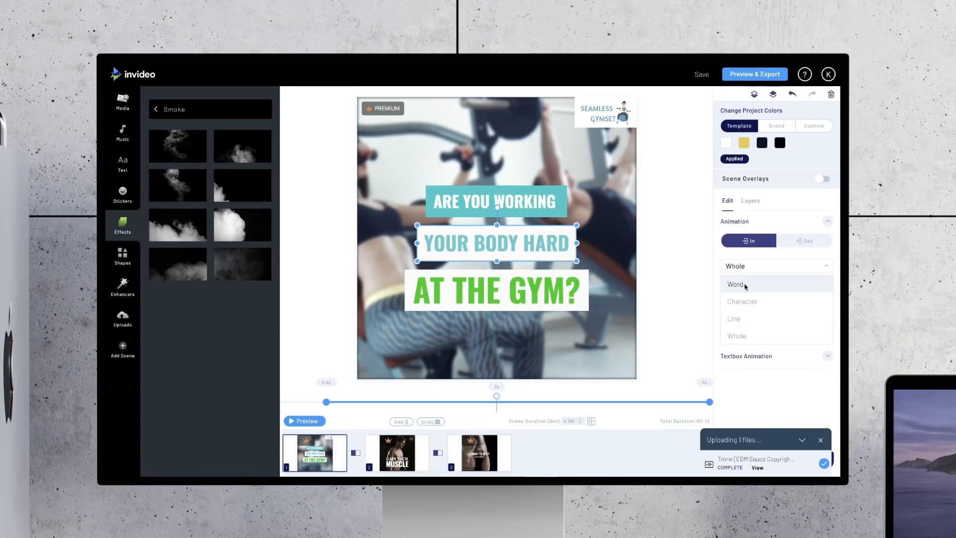
left_click(736, 284)
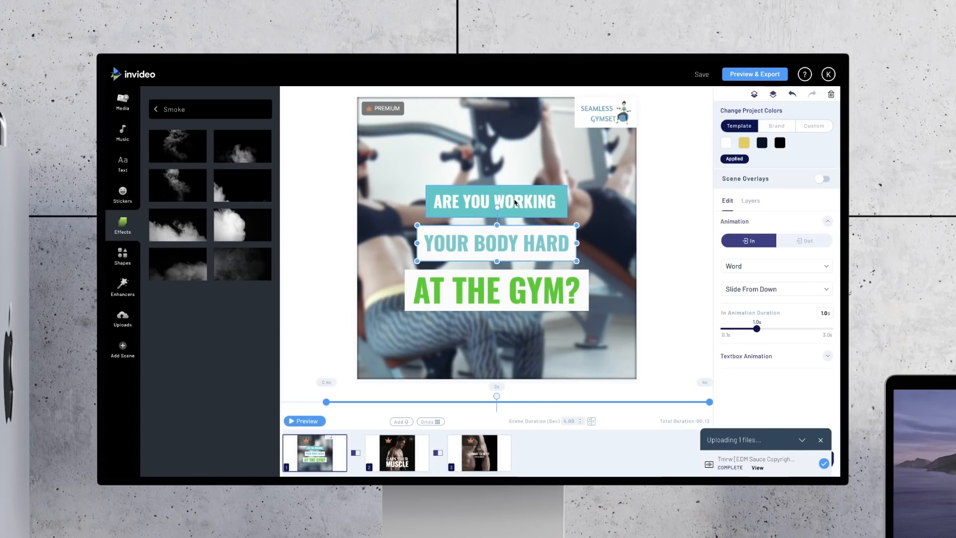
Step: Set the AT THE GYM? line's in animation to run by Word and display its out animation settings
left_click(536, 280)
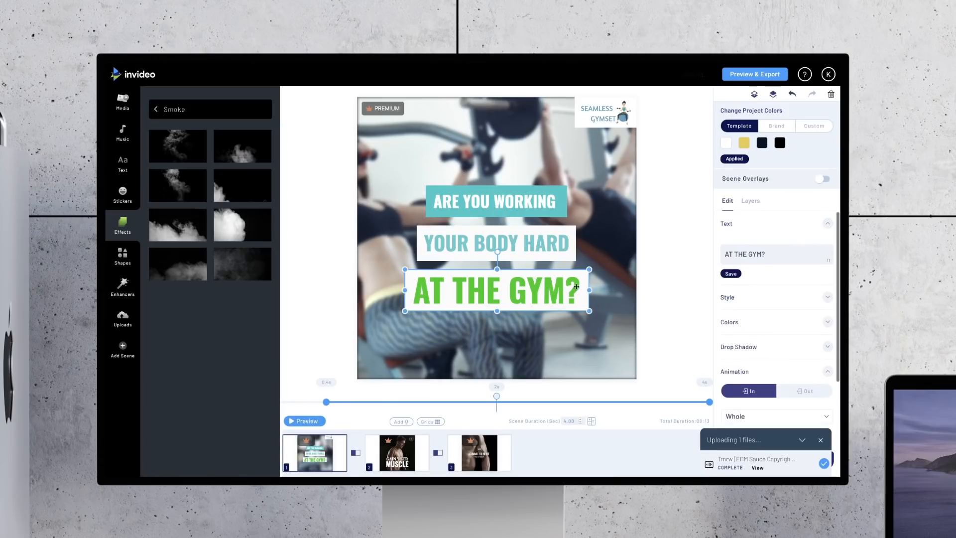
left_click(755, 365)
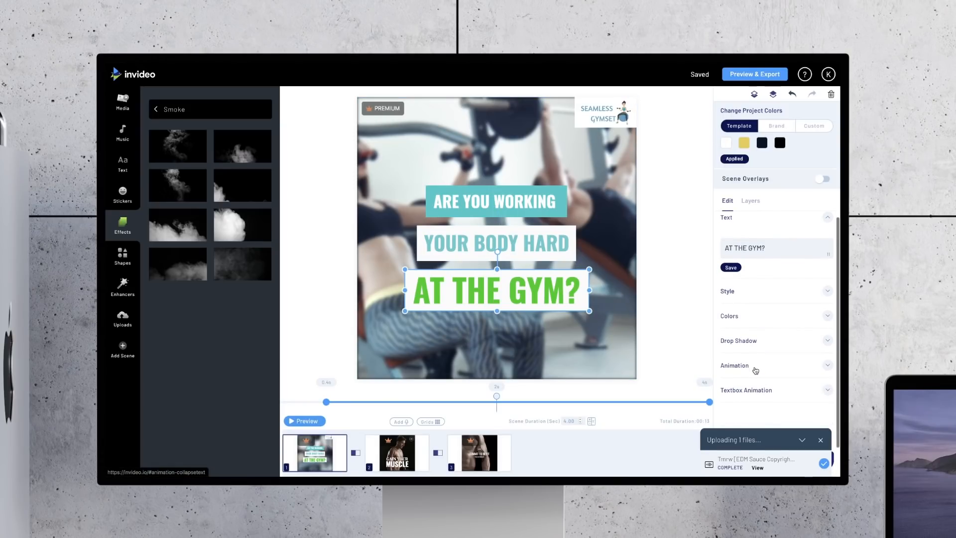
scroll(755, 367, "down", 1)
left_click(746, 328)
scroll(746, 342, "down", 1)
scroll(746, 342, "down", 1)
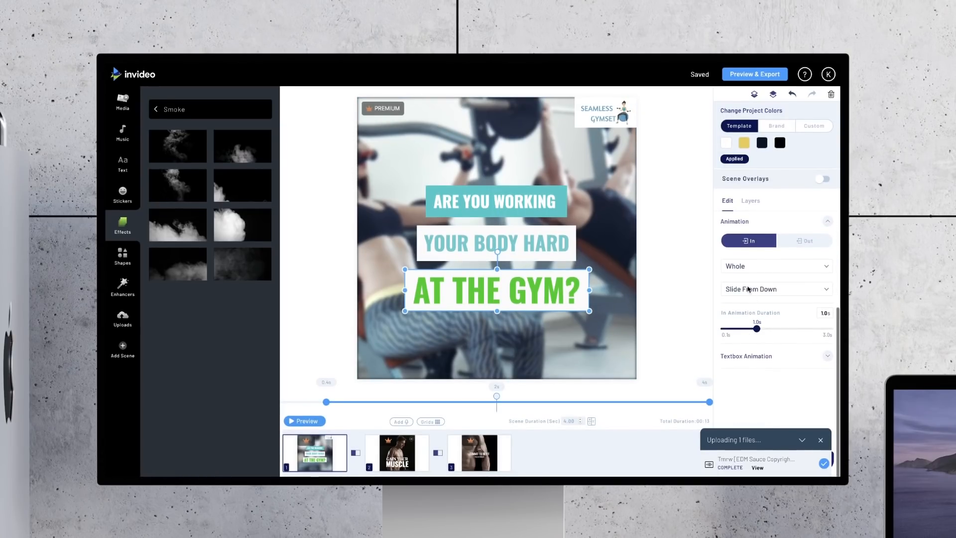
left_click(756, 267)
left_click(746, 285)
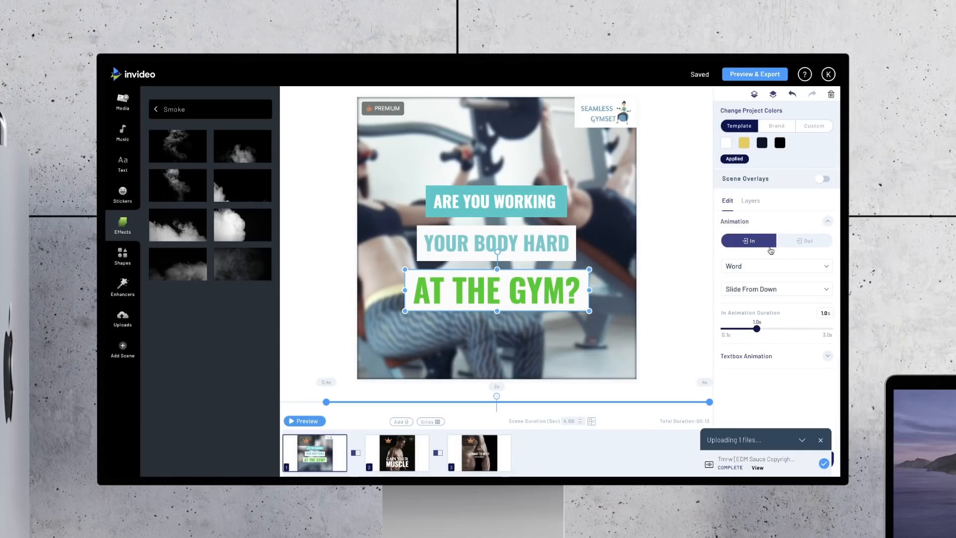
left_click(798, 245)
left_click(799, 244)
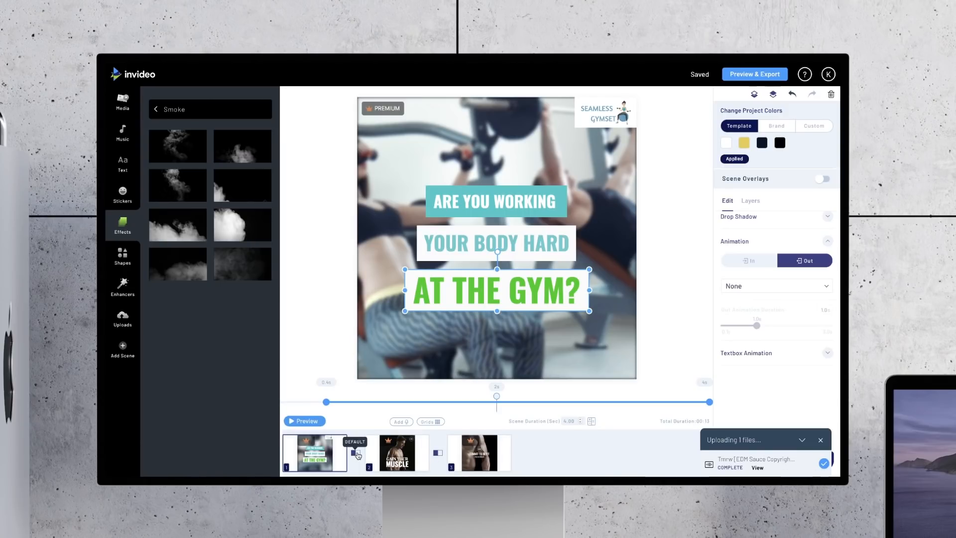
Step: Apply the Cross Zoom transition between the first and second scenes and between the second and third, and play the first scene's preview
left_click(358, 454)
scroll(439, 377, "down", 5)
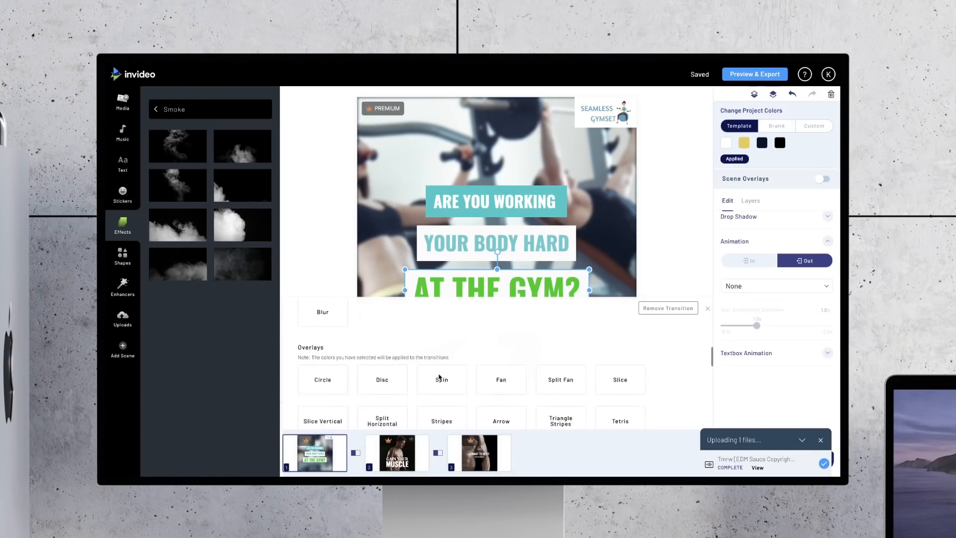
scroll(439, 378, "down", 10)
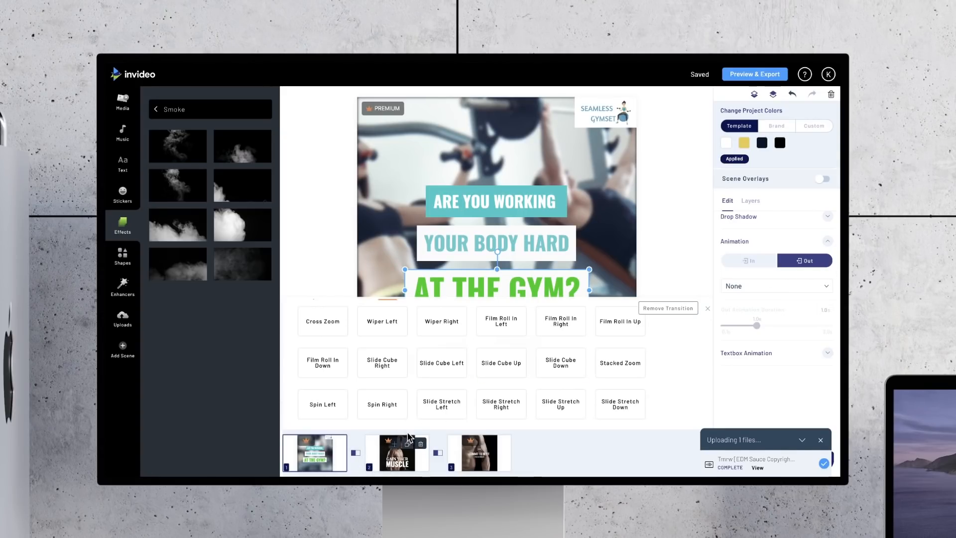
mouse_move(407, 443)
scroll(379, 369, "up", 1)
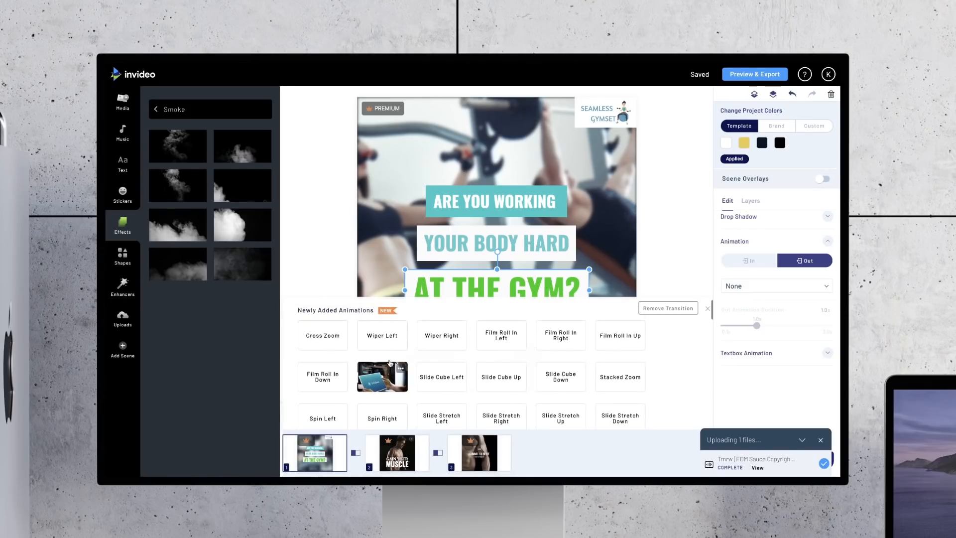
left_click(325, 344)
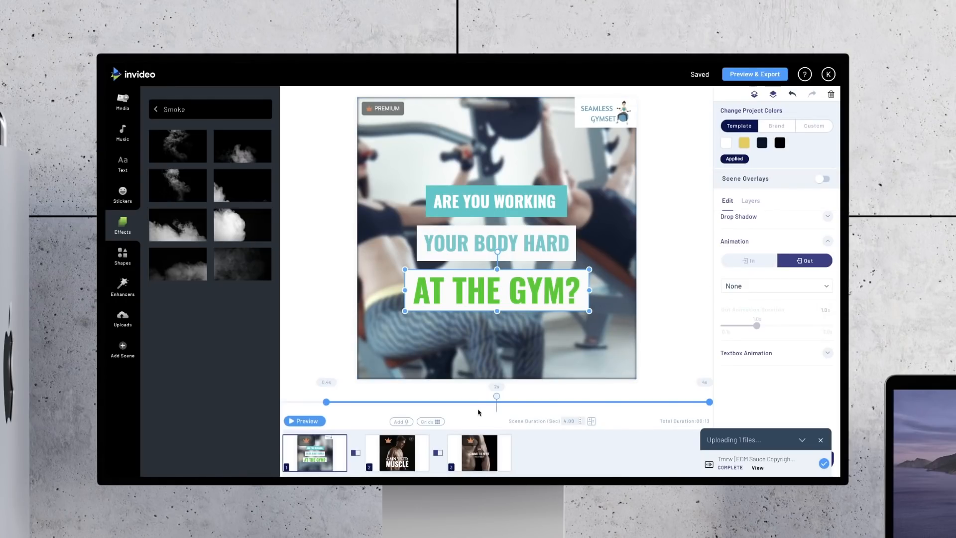
left_click(438, 454)
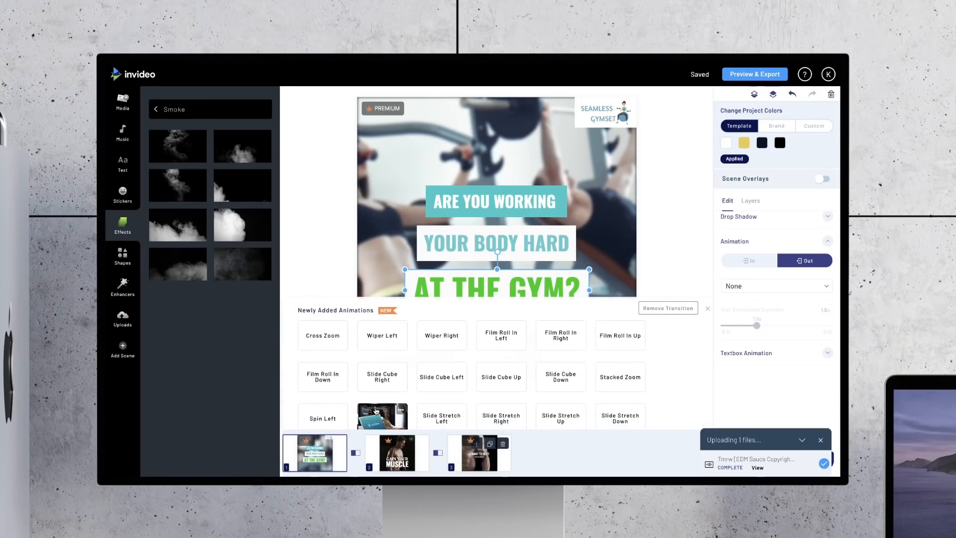
left_click(337, 347)
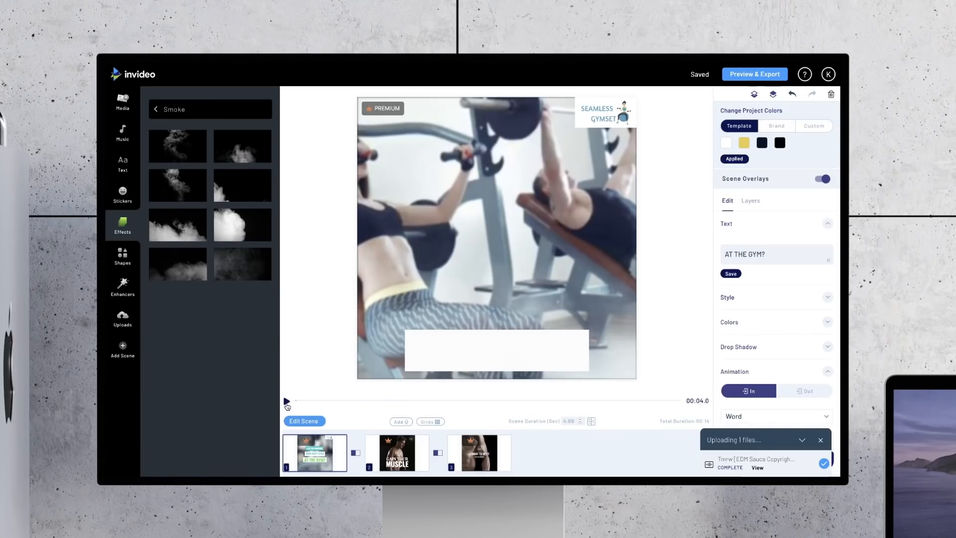
left_click(287, 402)
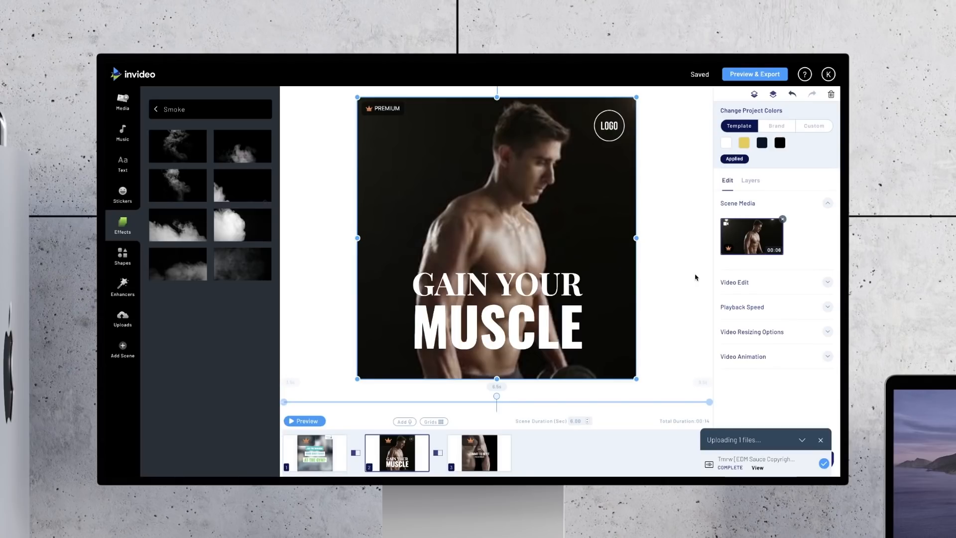
Step: Replace the second scene's background with the muscle pain stock video of a shirtless man on white, using its full length
mouse_move(336, 459)
left_click(125, 99)
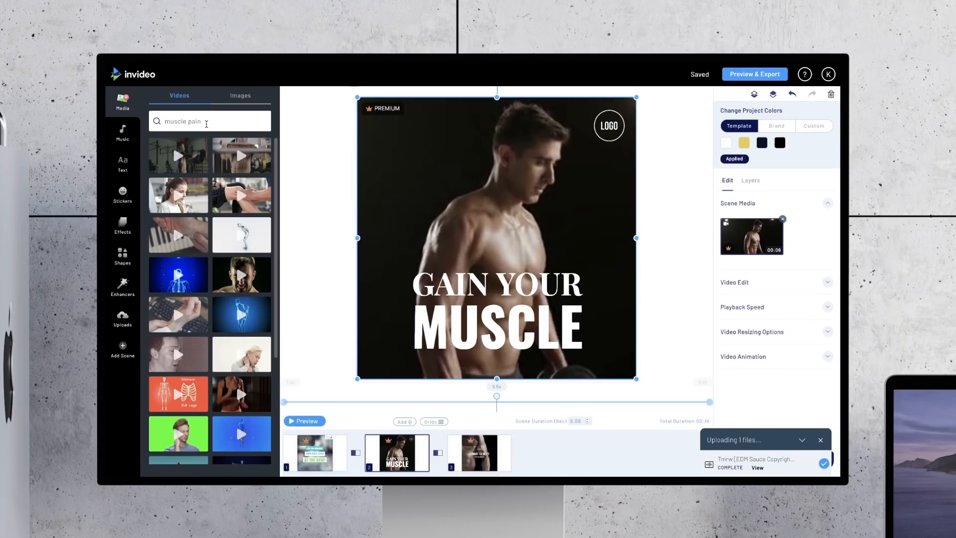
scroll(239, 260, "down", 2)
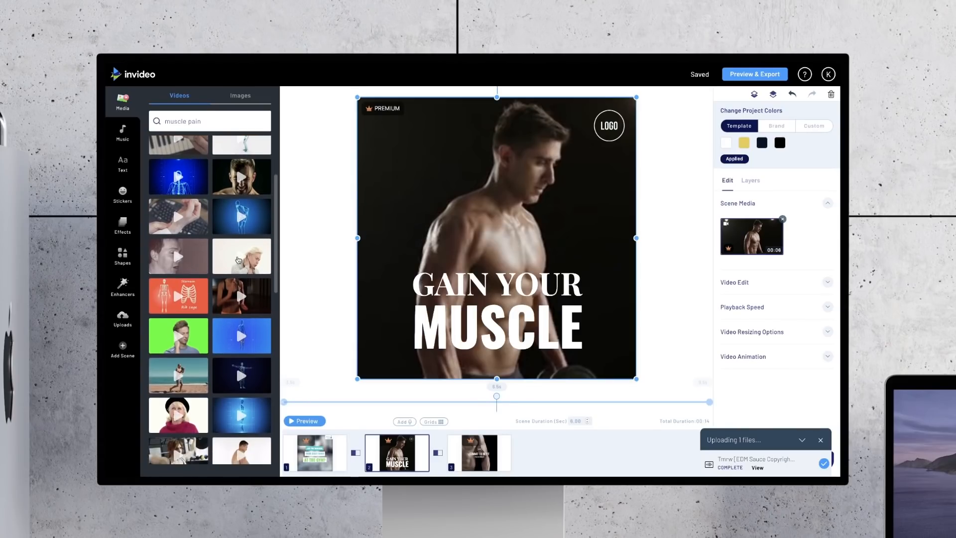
scroll(238, 260, "down", 3)
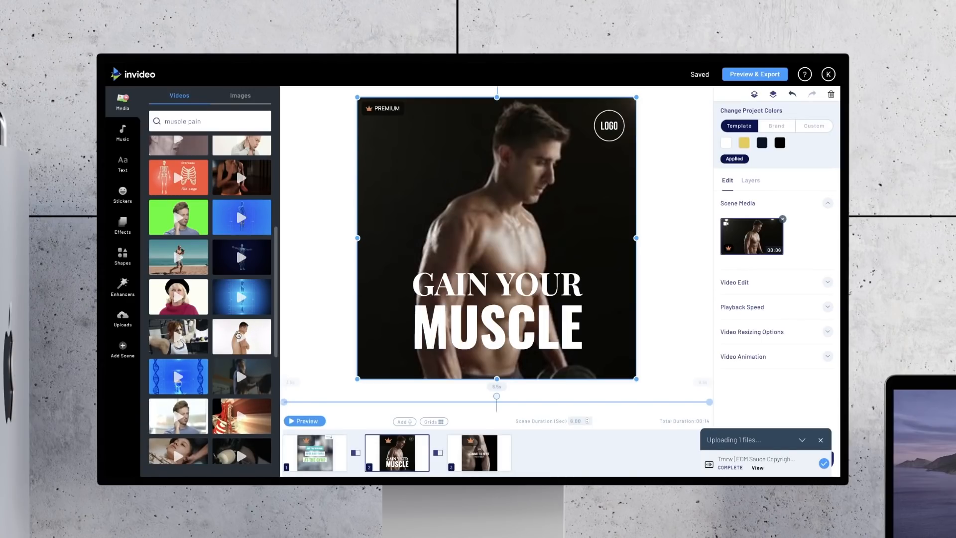
left_click_drag(231, 331, 449, 209)
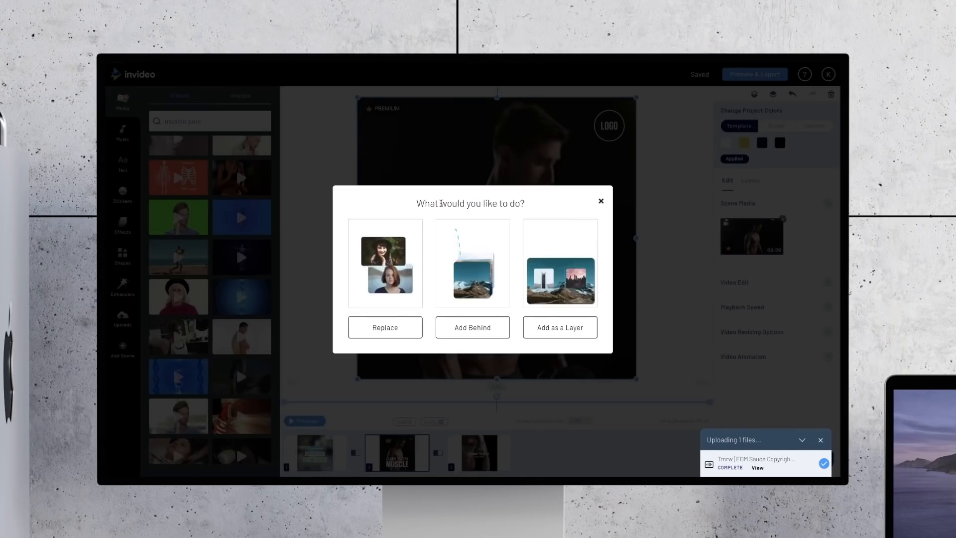
left_click(380, 326)
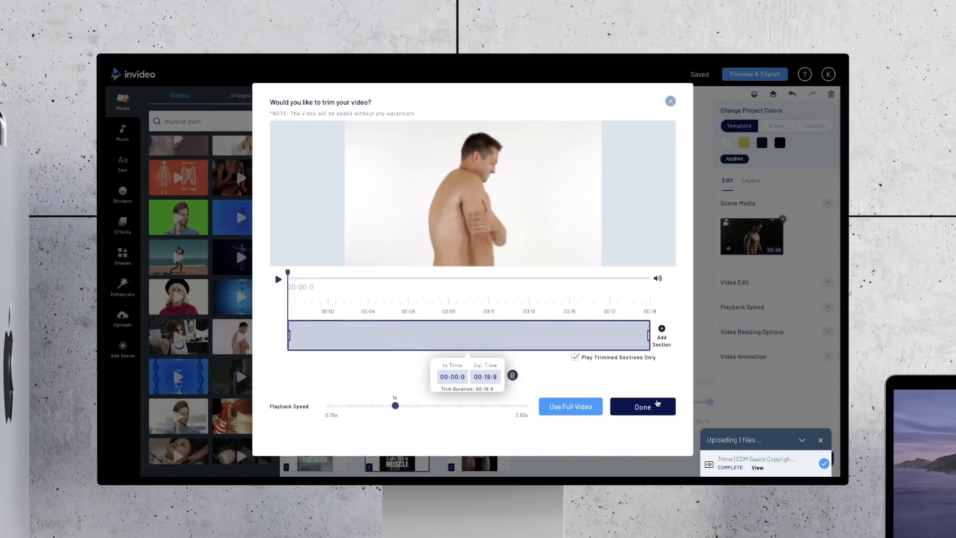
left_click(642, 406)
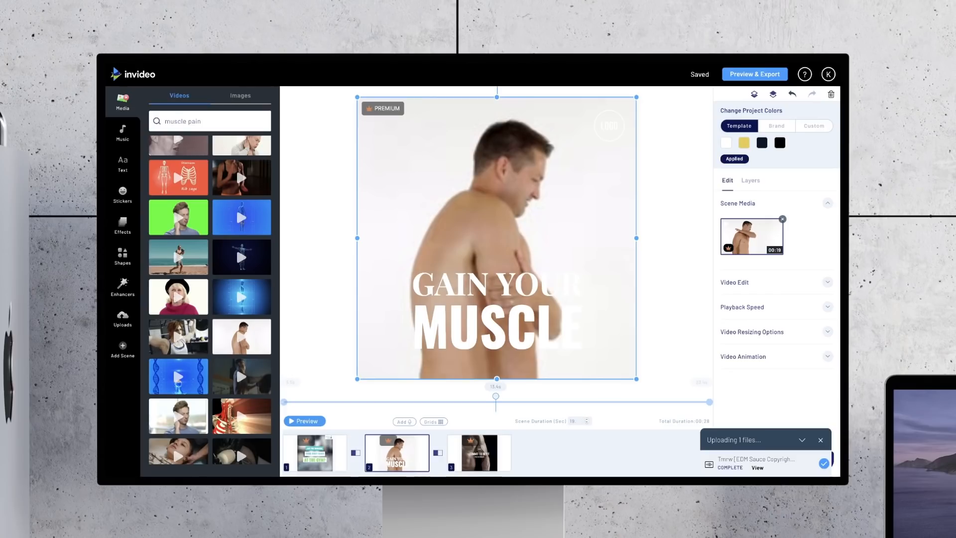
Step: Set the second scene's duration to 4 seconds and preview the scene
type("4")
key("Return")
left_click(538, 305)
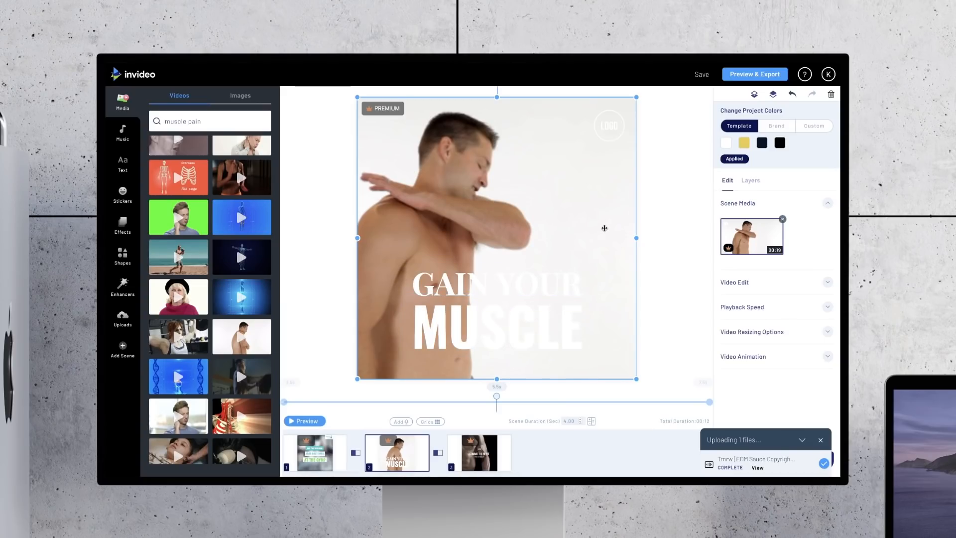
left_click(293, 421)
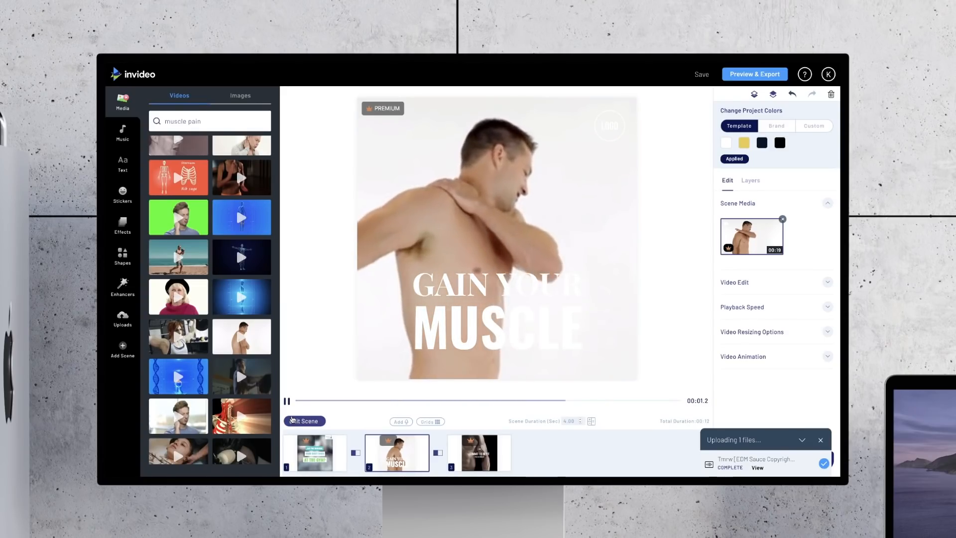
left_click(292, 419)
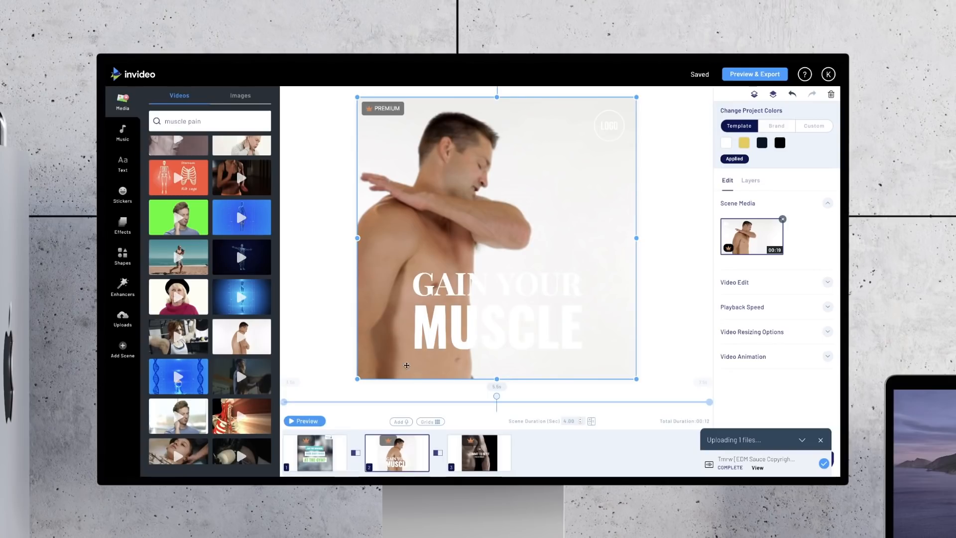
Step: Delete the MUSCLE and GAIN YOUR text lines from the second scene
left_click(498, 326)
key("Delete")
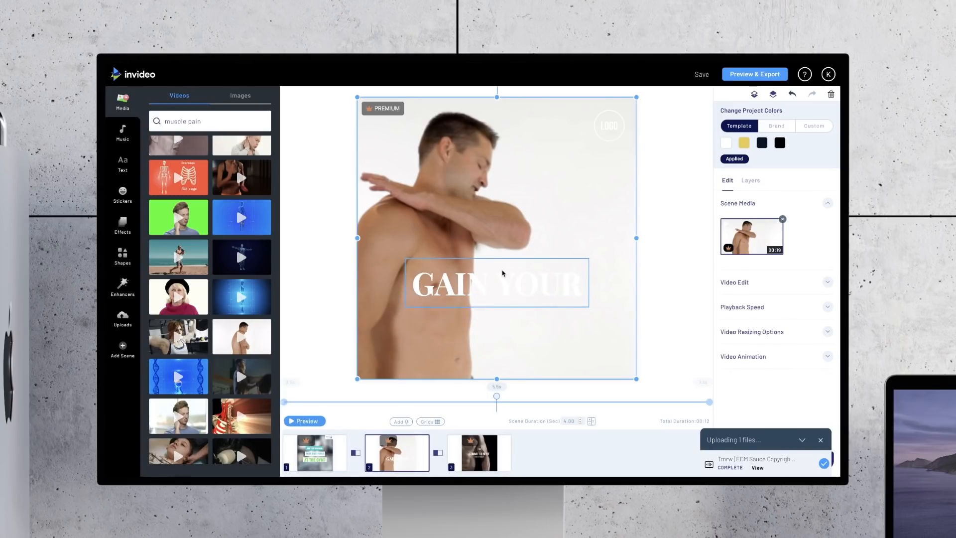
left_click(503, 274)
key("Delete")
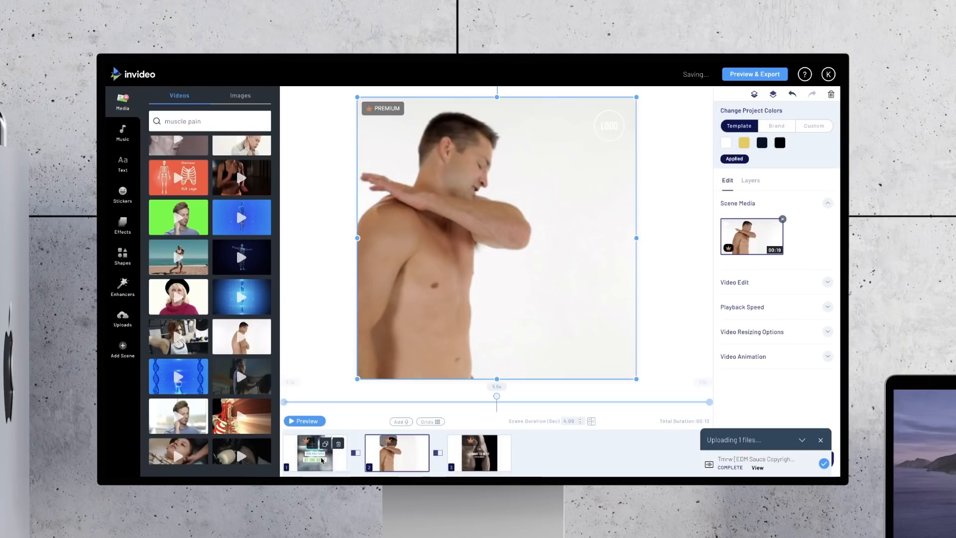
Step: Turn the scene overlays back on in the first scene
left_click(322, 460)
left_click(512, 205)
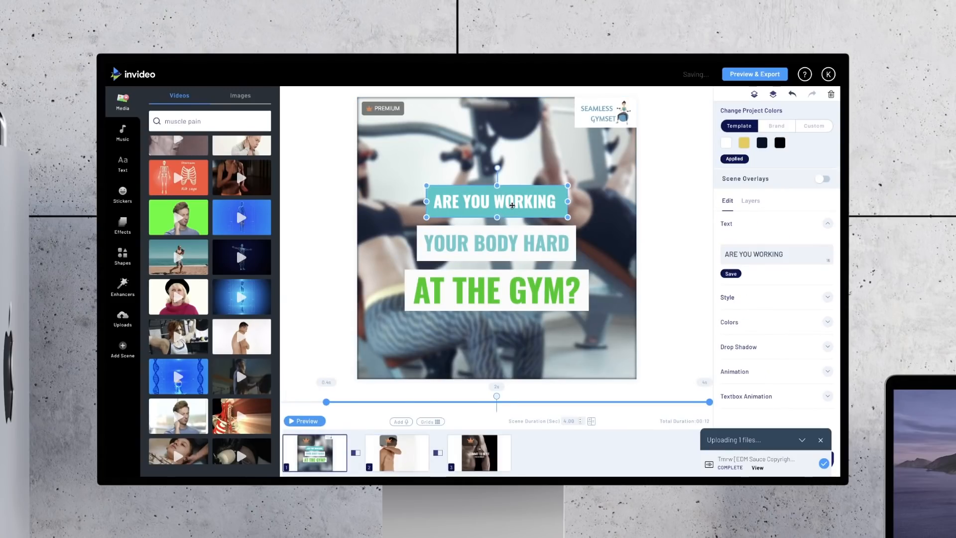
left_click(823, 179)
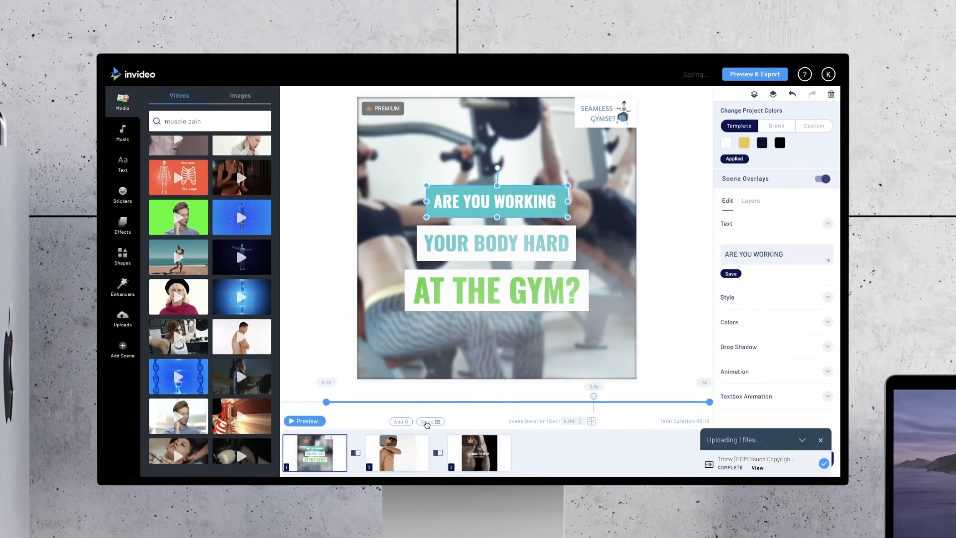
Step: Paste the copied YOUR BODY text box into the second scene and place it over the man's chest
left_click(397, 453)
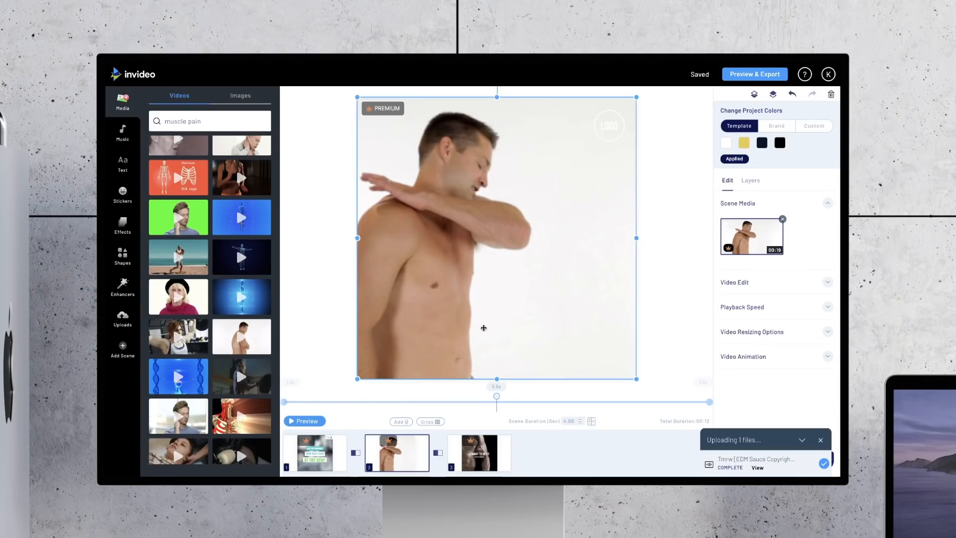
type("YOUR BODY")
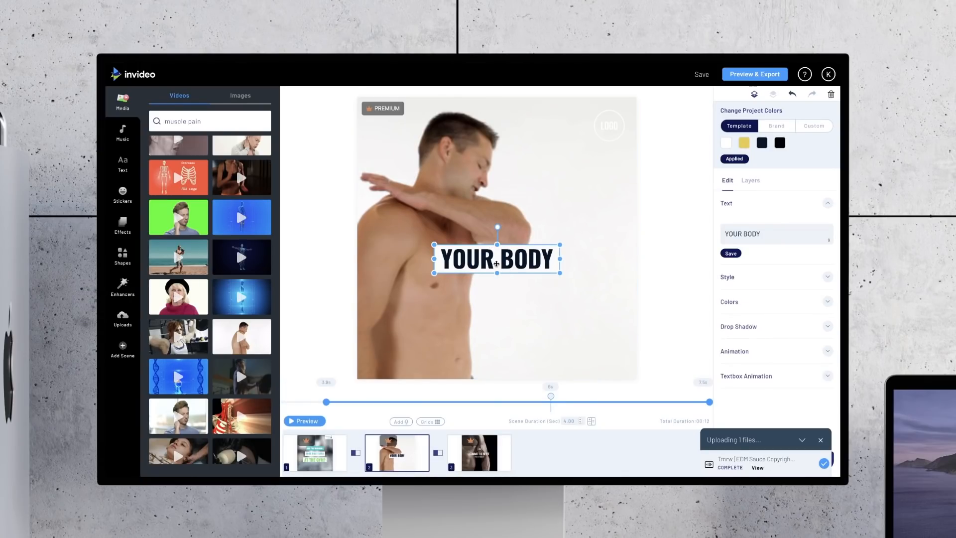
mouse_move(526, 260)
left_mouse_down()
mouse_move(544, 194)
mouse_move(526, 186)
mouse_move(528, 240)
mouse_move(544, 231)
mouse_move(527, 232)
mouse_move(512, 257)
left_mouse_up()
Step: Duplicate the text box below the original, and set the two lines to DOES YOUR MUSCLES and HURT AFTER?
key("ctrl+c")
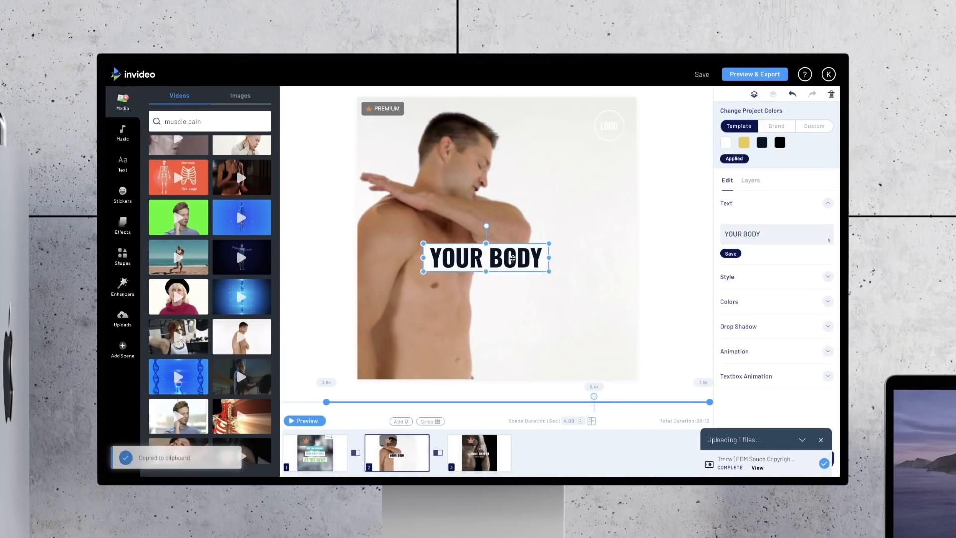
key("ctrl+v")
left_click_drag(503, 259, 495, 288)
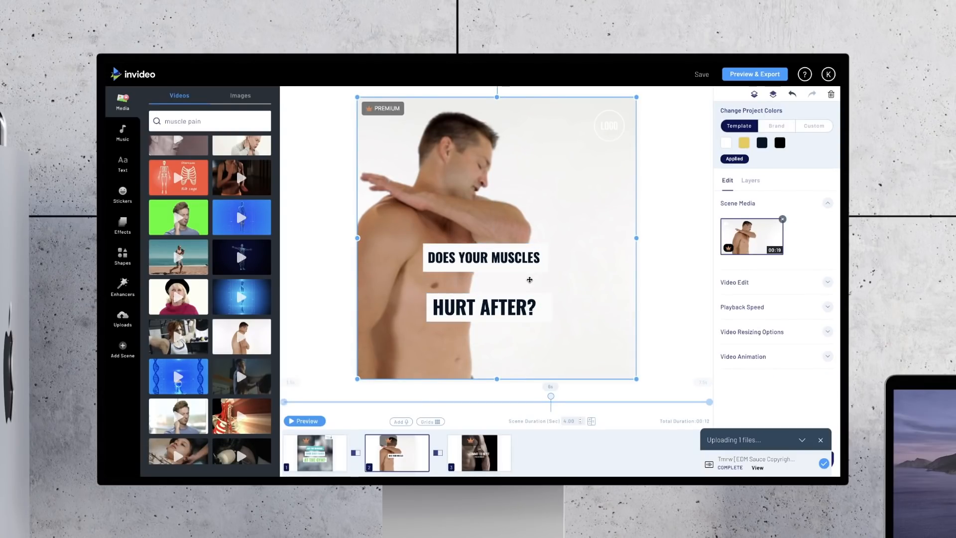
left_click(522, 263)
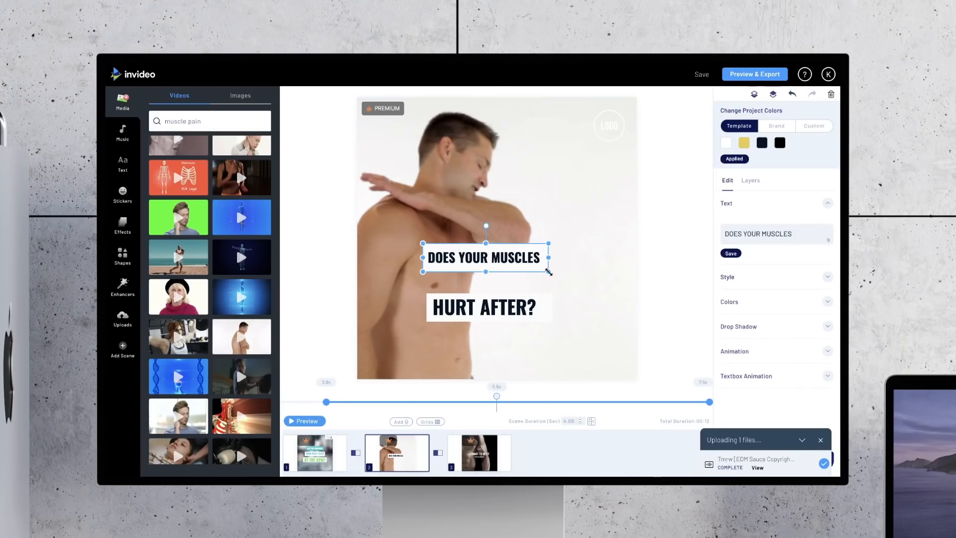
Step: Enlarge the DOES YOUR MUSCLES text box and centre it horizontally just above the HURT AFTER? line
left_click_drag(549, 272, 509, 269)
left_click_drag(591, 288, 558, 280)
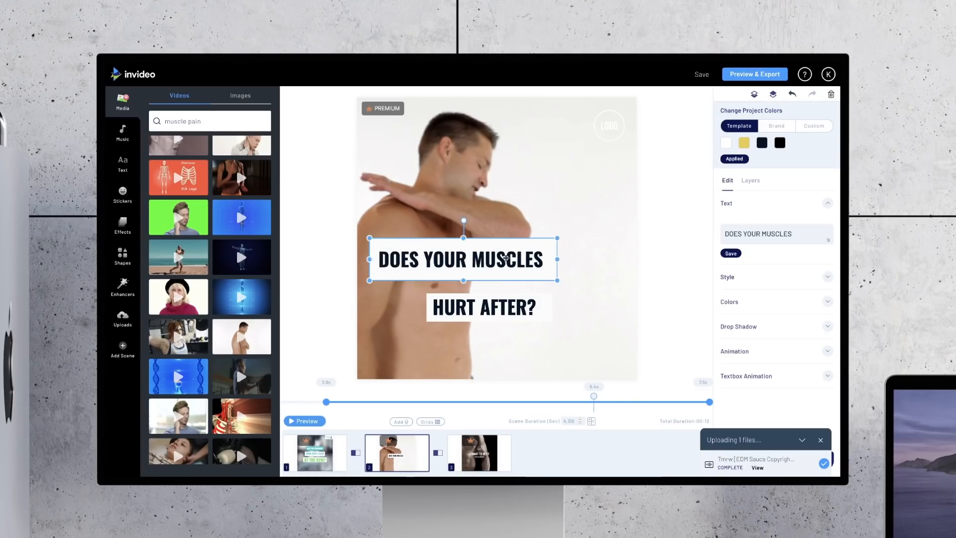
left_click_drag(506, 258, 540, 267)
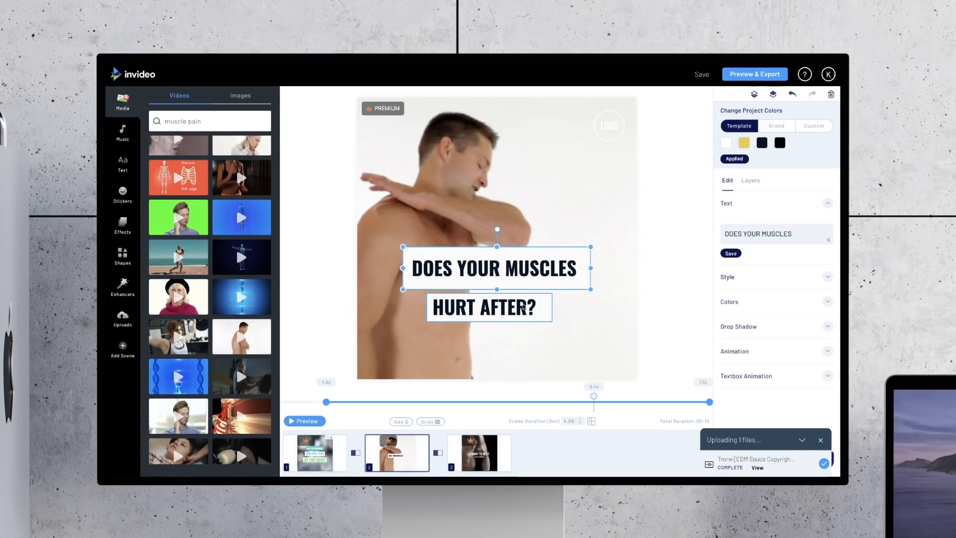
Step: Enlarge the HURT AFTER? text box until it is wider than the line above, and centre it directly beneath that line
left_click(522, 308)
left_click_drag(551, 322, 631, 341)
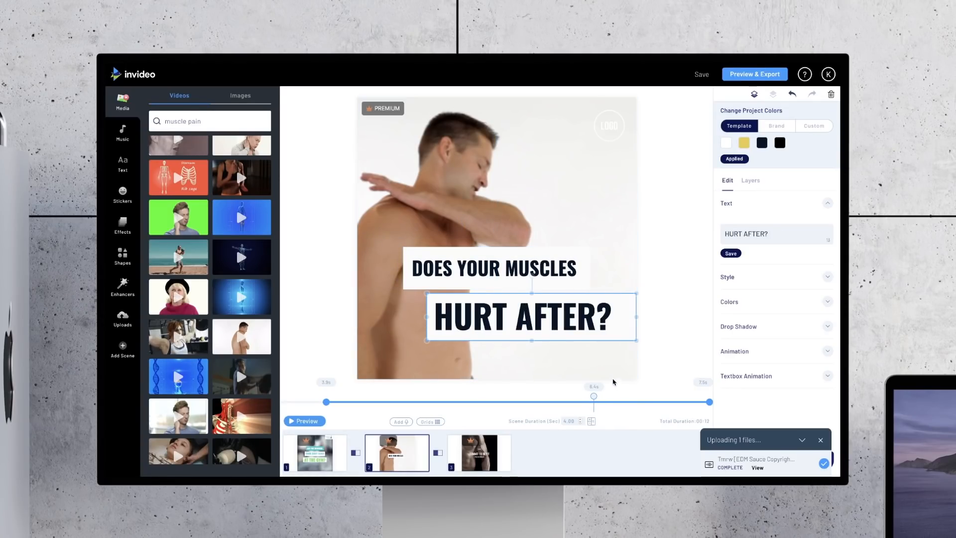
left_click_drag(489, 317, 422, 316)
left_click_drag(561, 342, 577, 344)
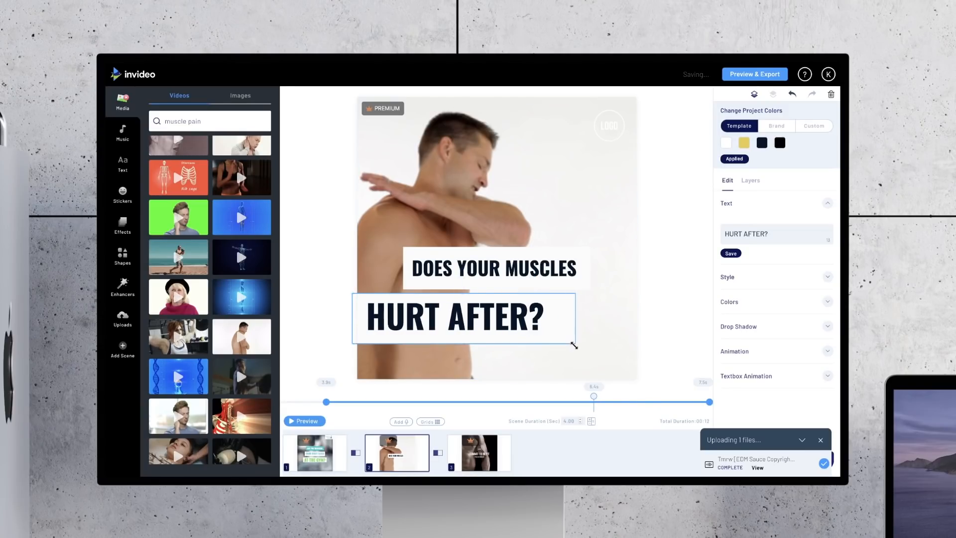
left_click_drag(521, 316, 554, 316)
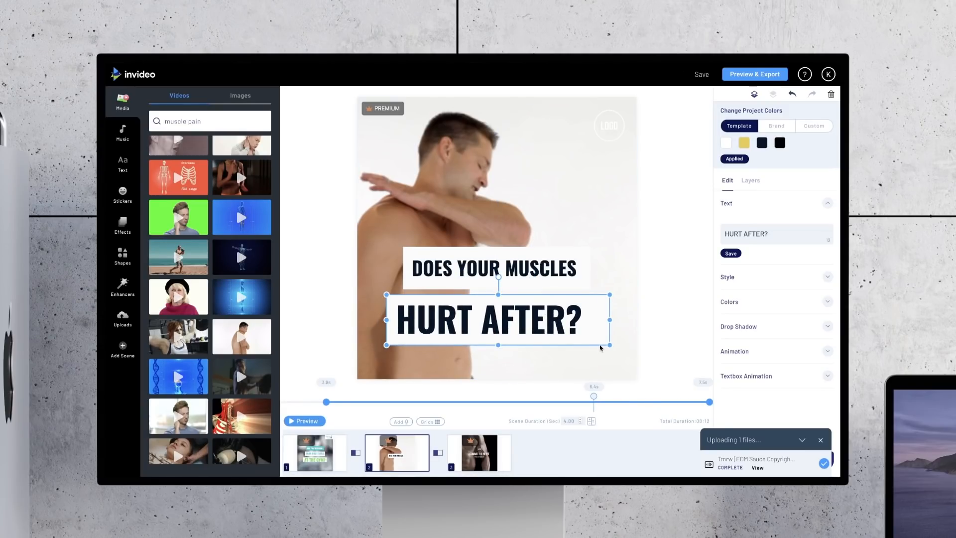
left_click_drag(609, 346, 637, 352)
mouse_move(587, 324)
left_mouse_down()
mouse_move(561, 325)
mouse_move(571, 324)
left_mouse_up()
left_click_drag(572, 324, 572, 324)
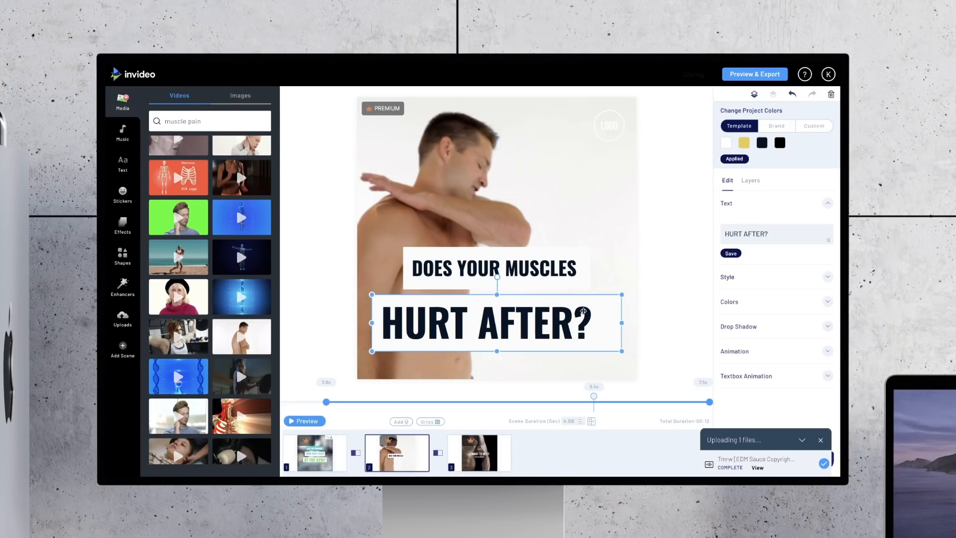
Step: Add a leading space to HURT AFTER? to centre the words within their box
left_click(591, 329)
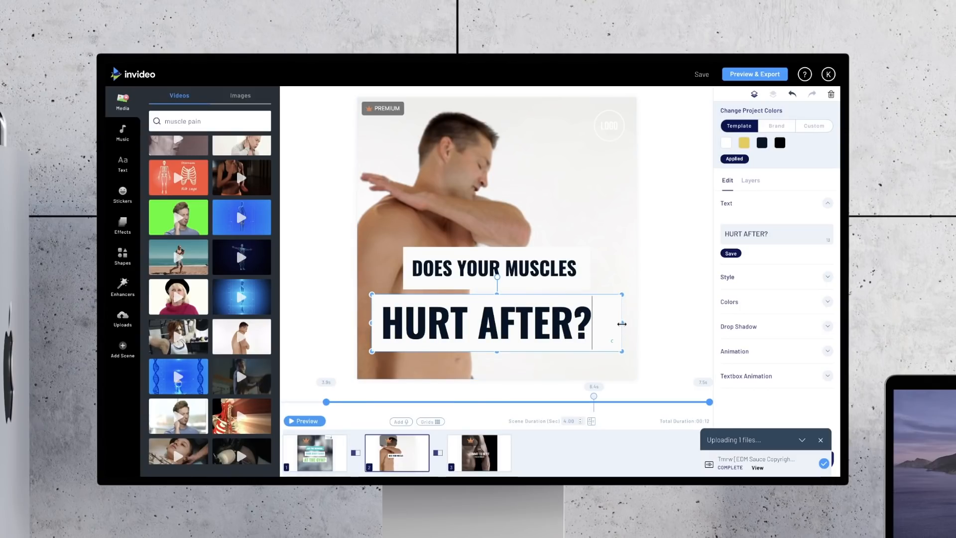
left_click(385, 321)
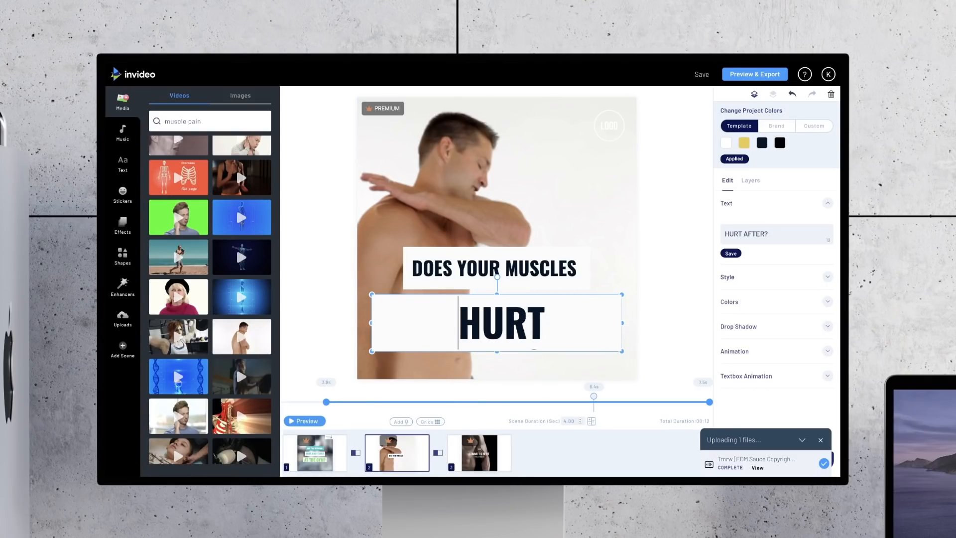
left_click(638, 291)
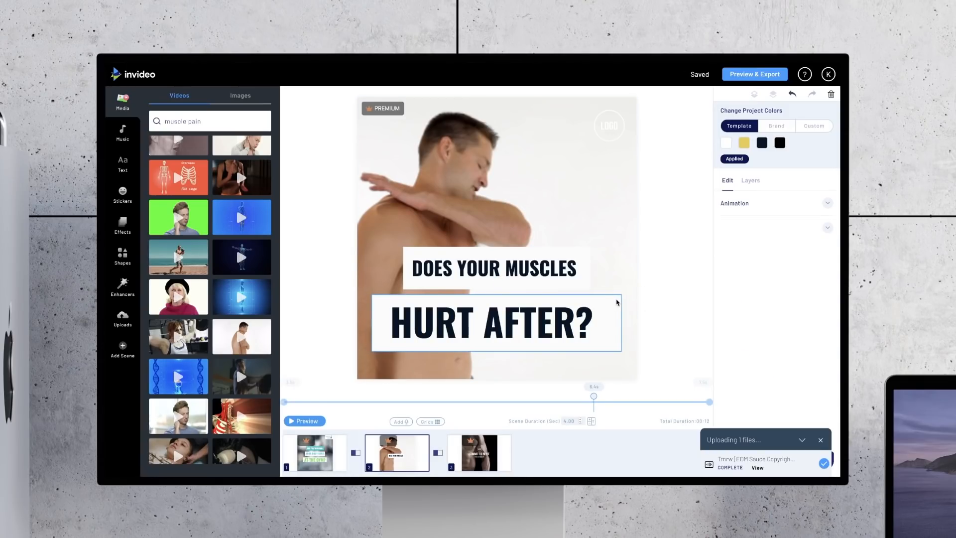
Step: Change the DOES YOUR MUSCLES text colour to the preset teal
left_click(545, 274)
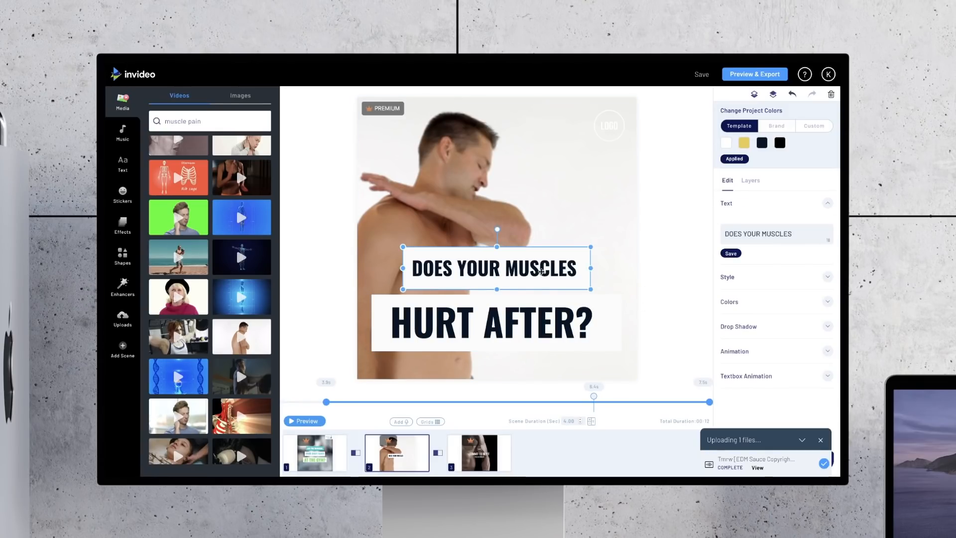
double_click(558, 269)
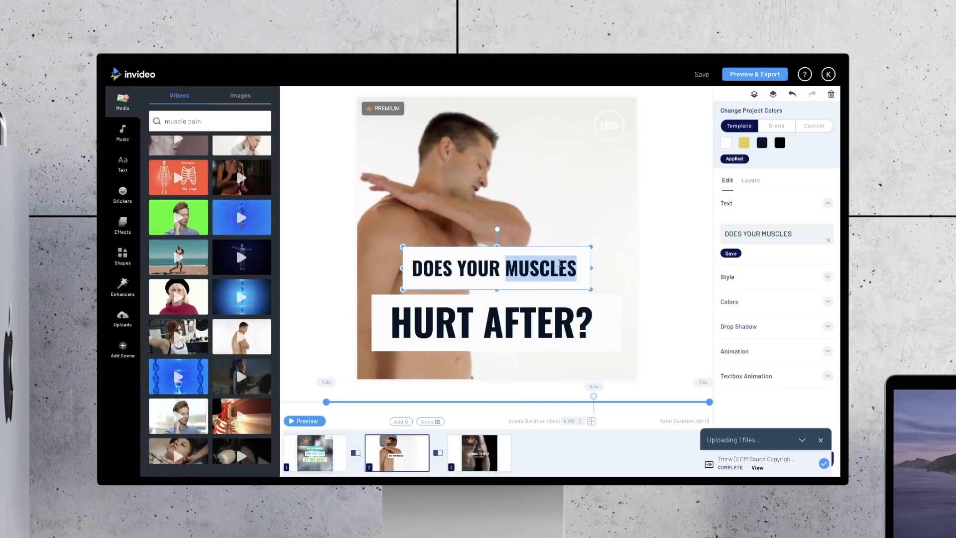
left_click(576, 266)
left_click(731, 301)
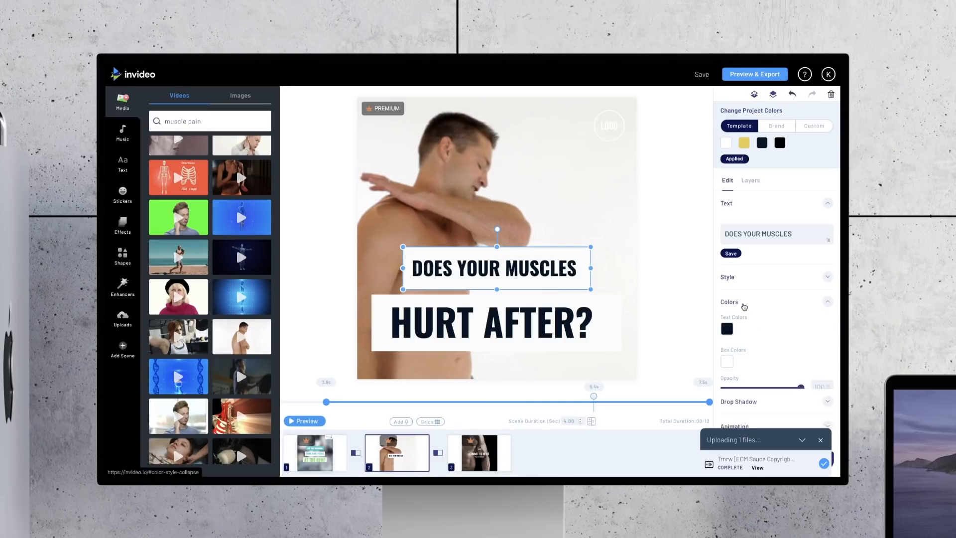
left_click(727, 228)
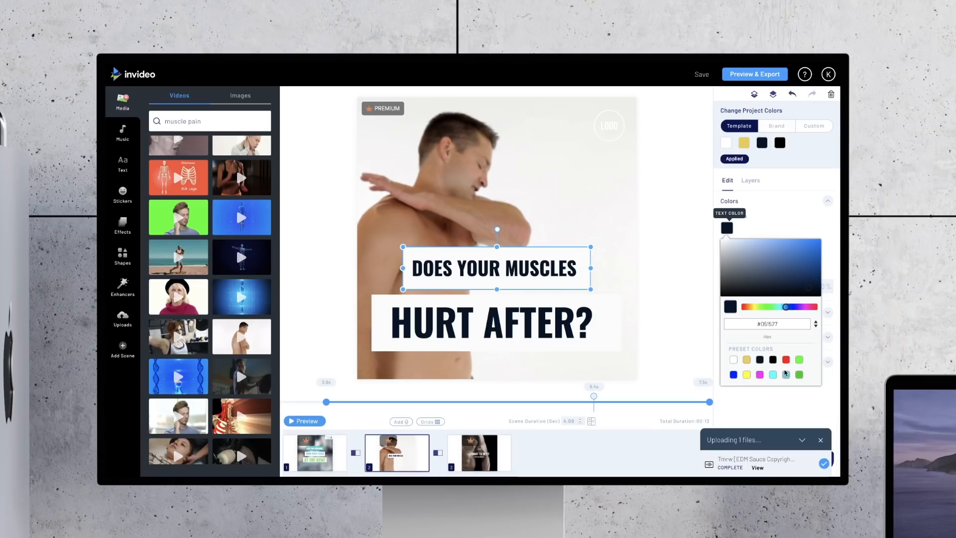
left_click(786, 374)
Step: Change the HURT AFTER? text colour to the preset red and darken it slightly to #f50000
double_click(589, 326)
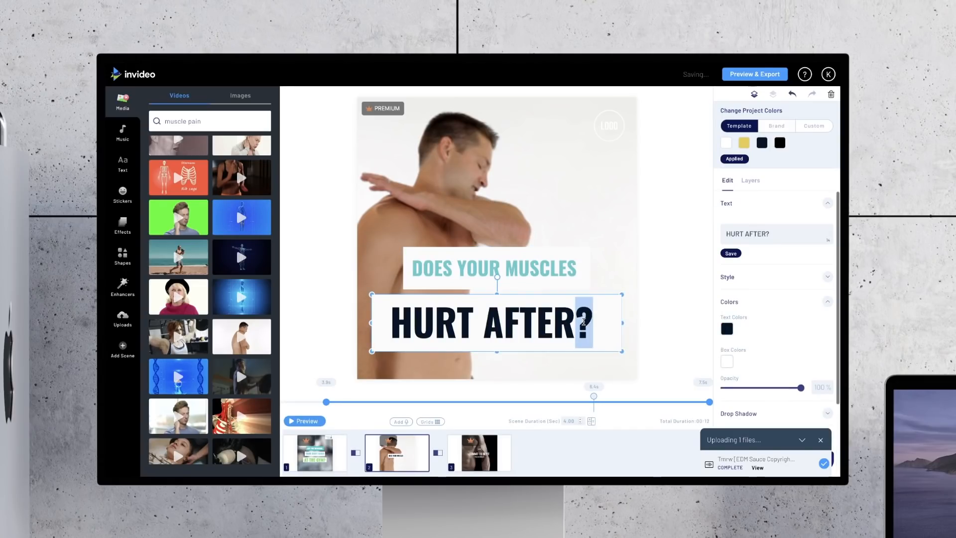
left_click(593, 323)
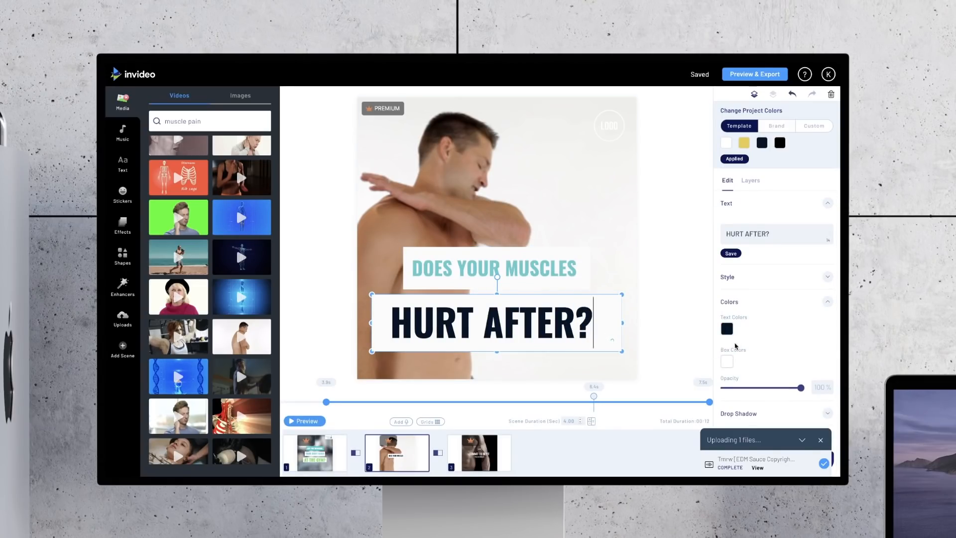
left_click(728, 329)
scroll(750, 393, "down", 1)
left_click(786, 418)
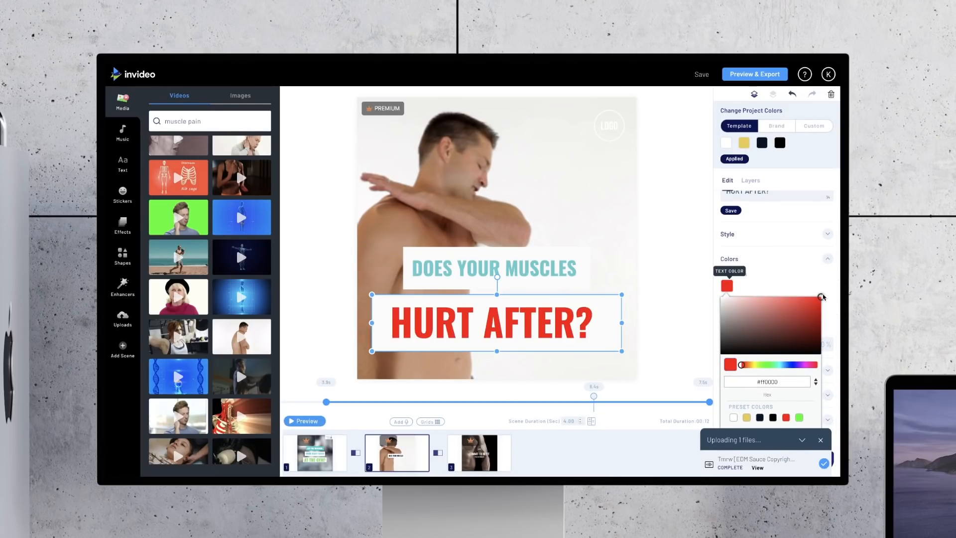
left_click_drag(821, 298, 823, 301)
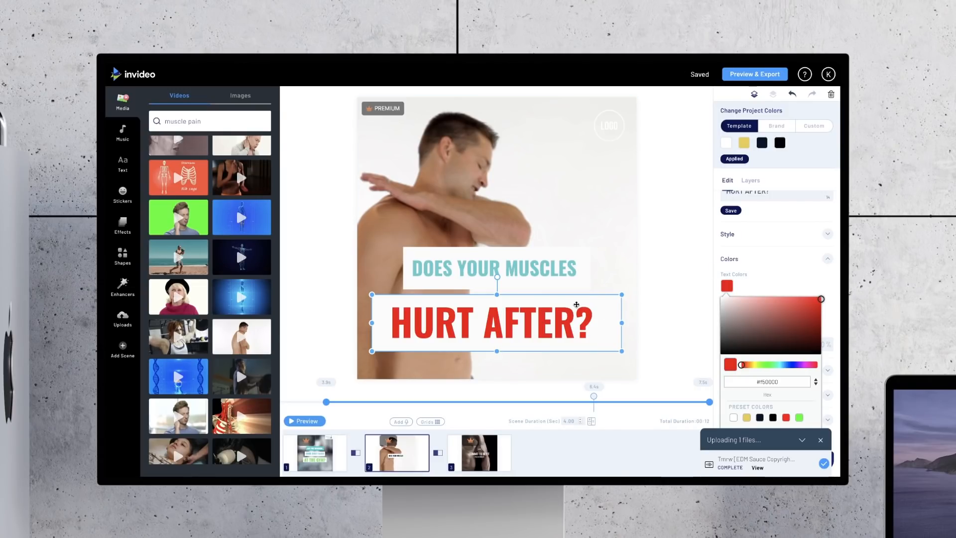
Step: Compare with the first scene's text styling, and give the HURT AFTER? box in the second scene a teal fill
left_click(323, 461)
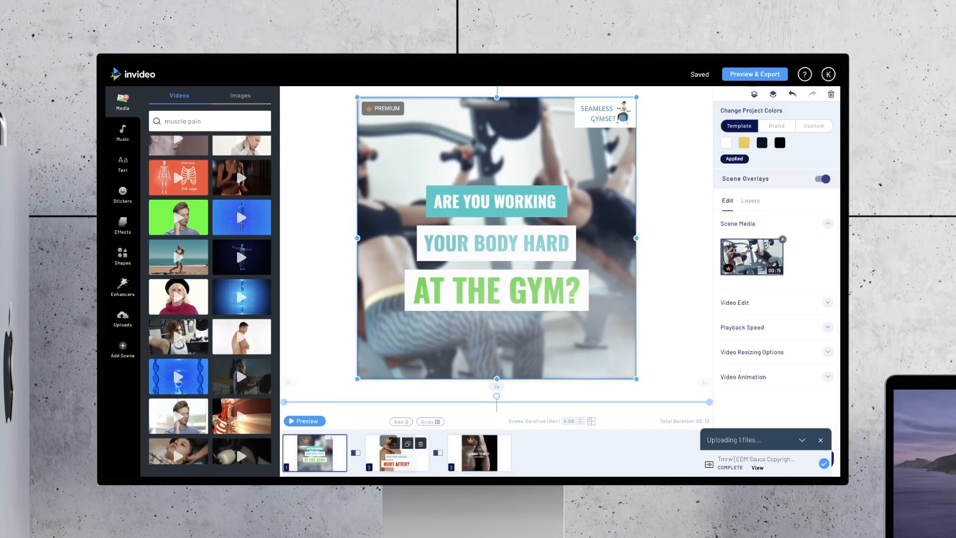
left_click(401, 462)
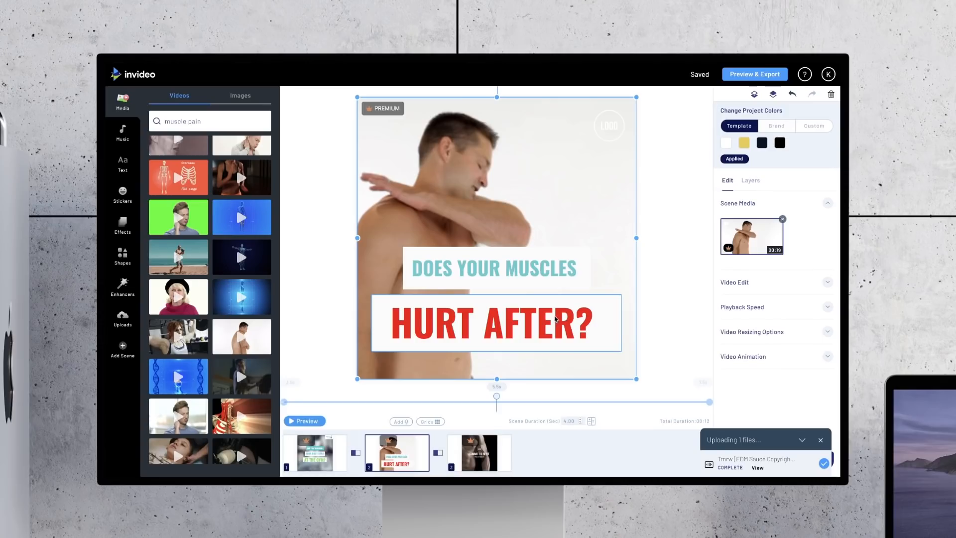
left_click(596, 324)
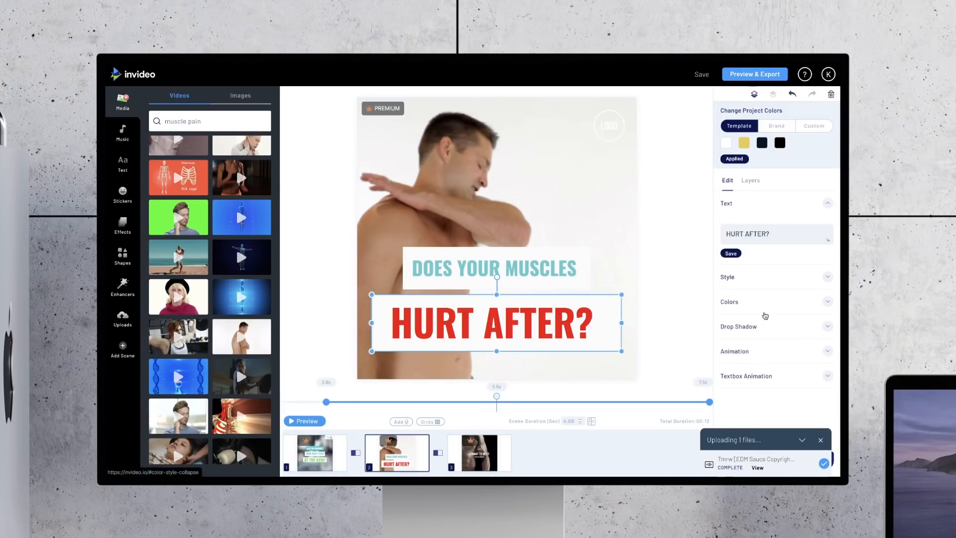
left_click(747, 309)
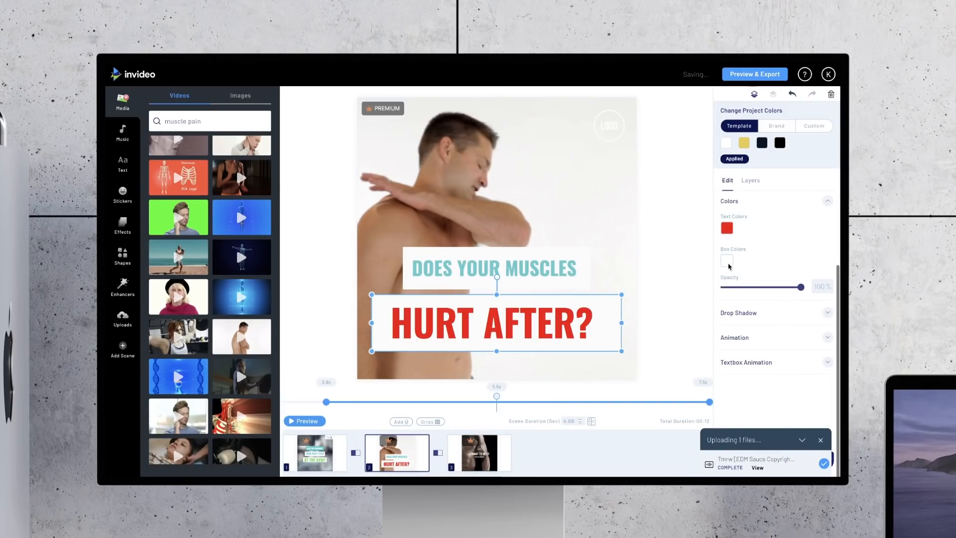
left_click(727, 262)
left_click(786, 408)
left_click(690, 196)
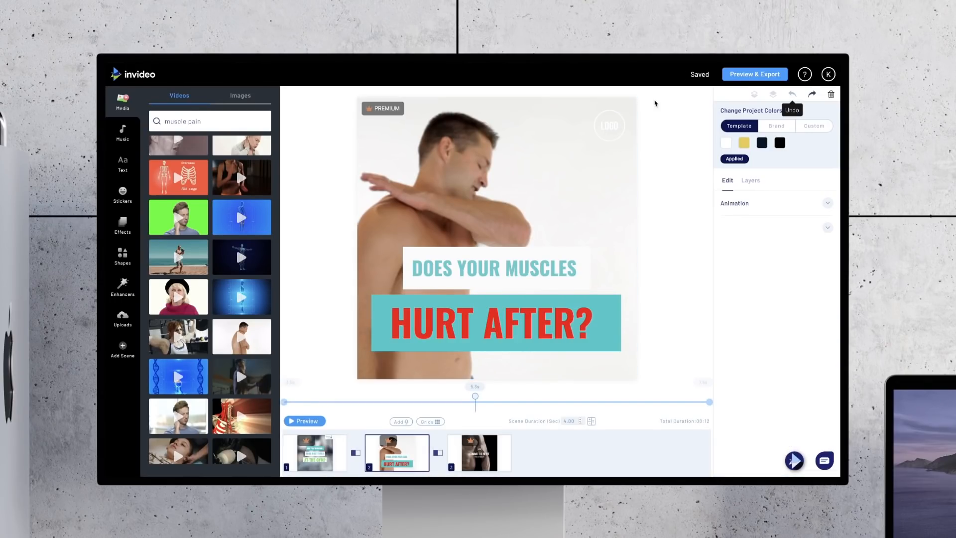
Step: Turn off the first scene's overlays, and replace the second scene's LOGO placeholder with a copy of the SEAMLESS GYMSET logo
left_click(610, 122)
left_click(610, 120)
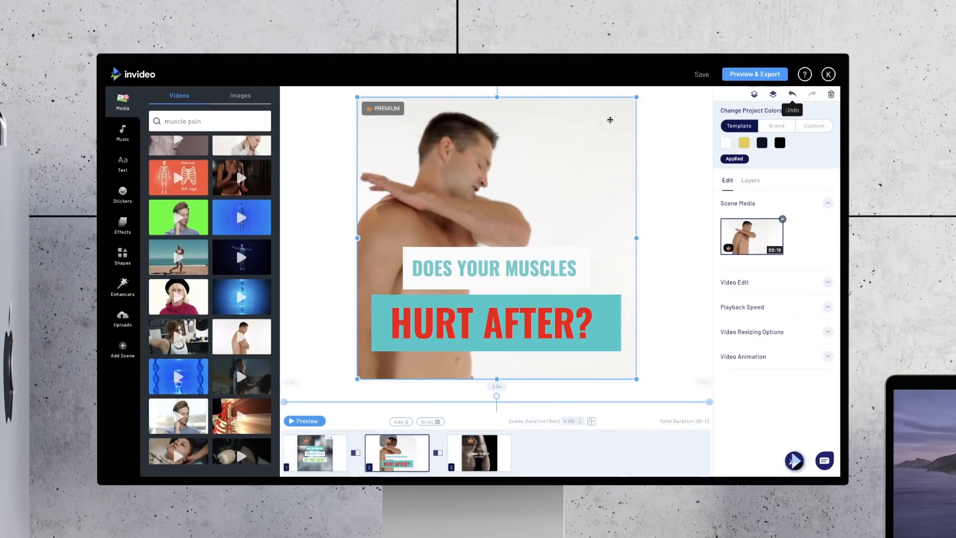
left_click(327, 459)
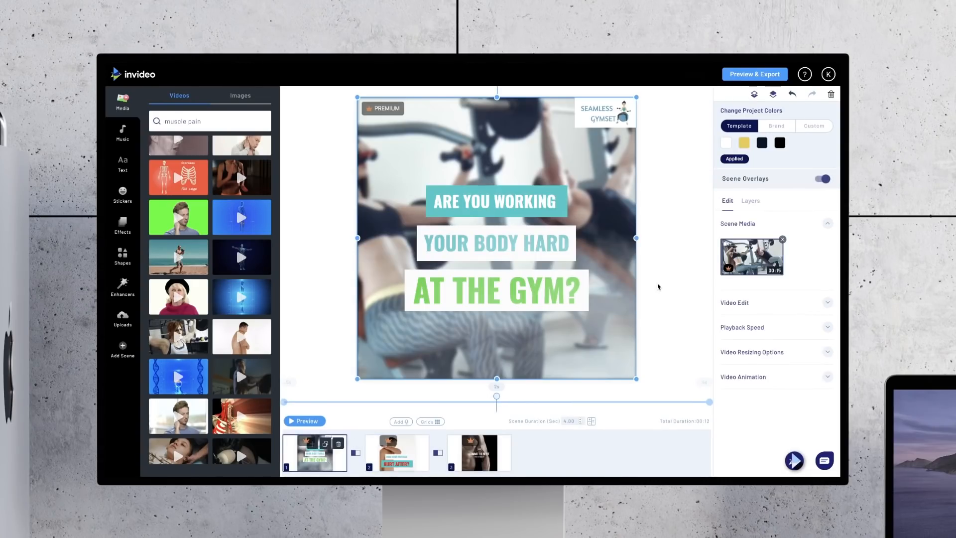
left_click(822, 179)
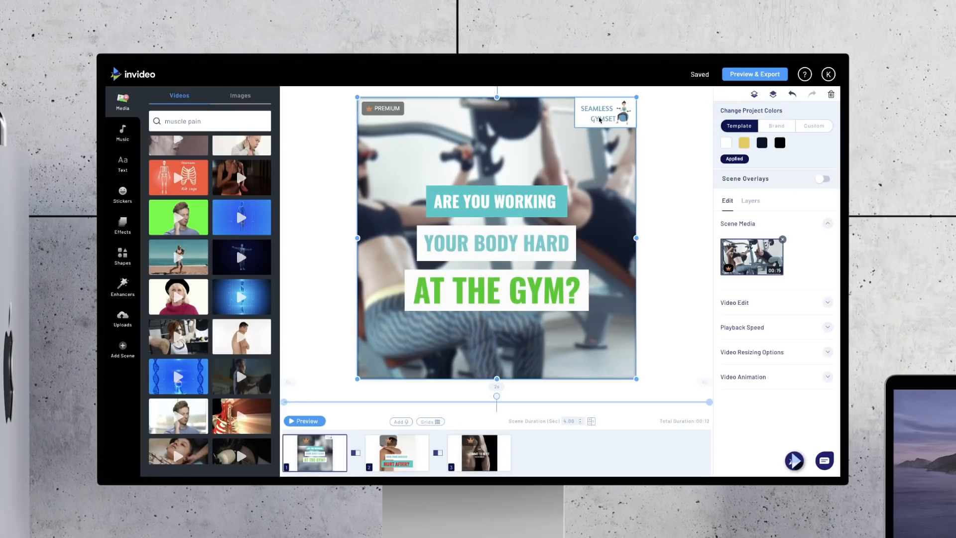
left_click(600, 117)
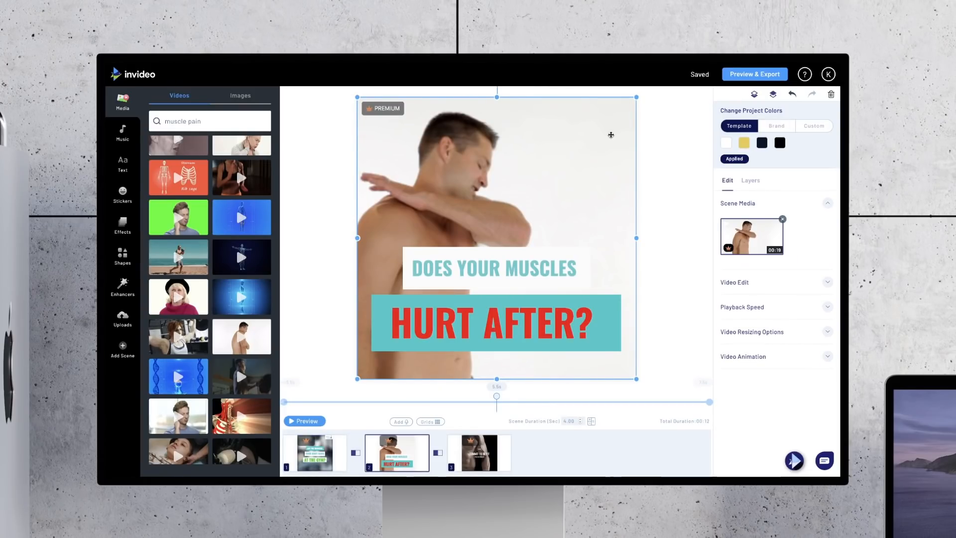
key("ctrl+v")
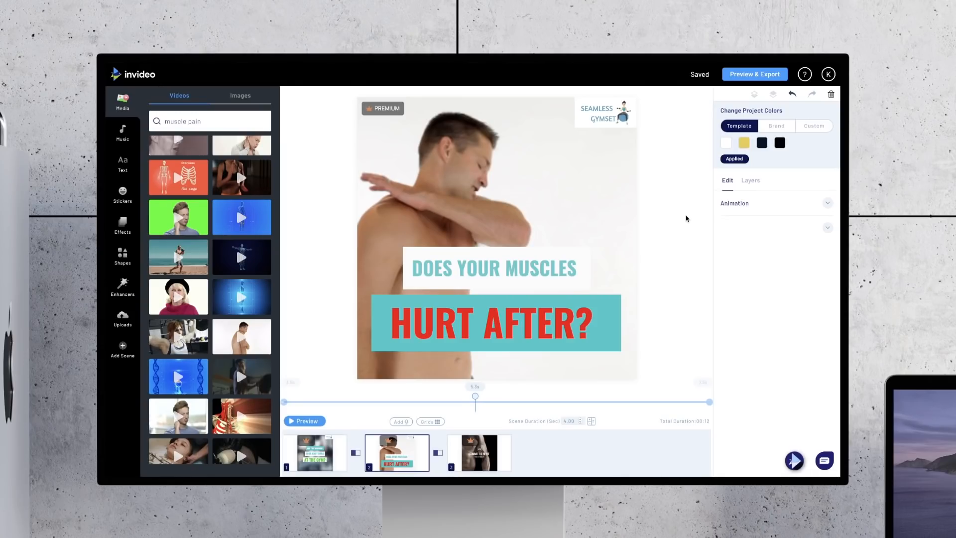
Step: Overlay the red and yellow splatter Grunge effect on the second scene at 30% opacity, and preview the scene
left_click(122, 228)
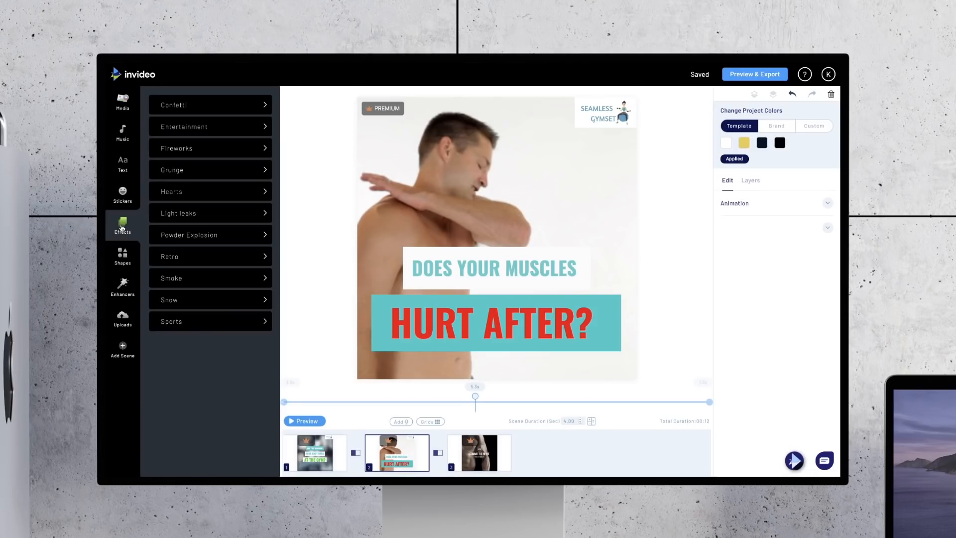
left_click(184, 175)
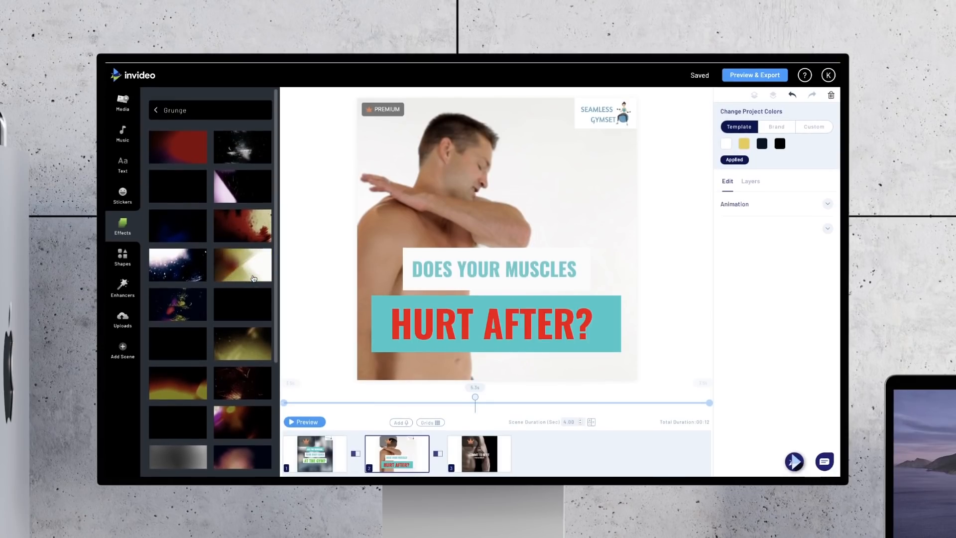
left_click(248, 222)
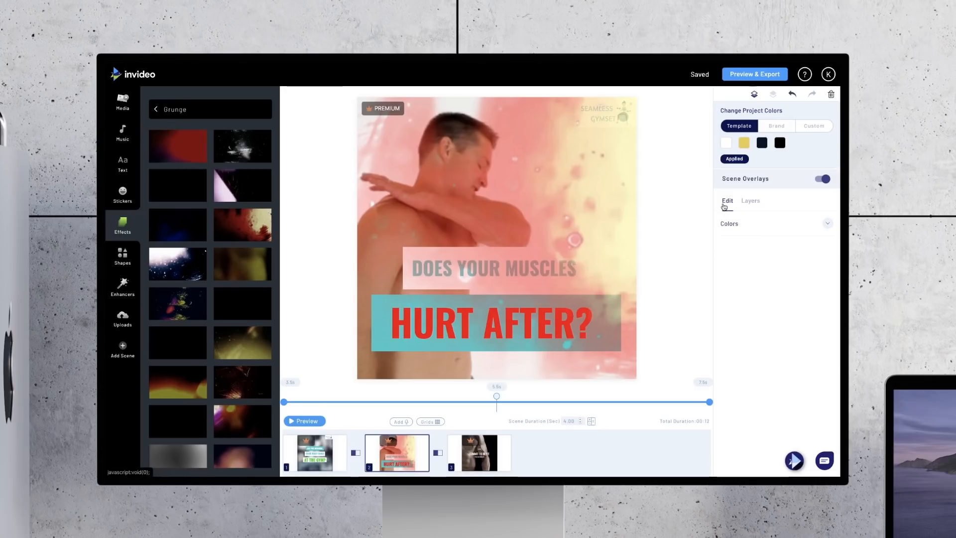
left_click(744, 228)
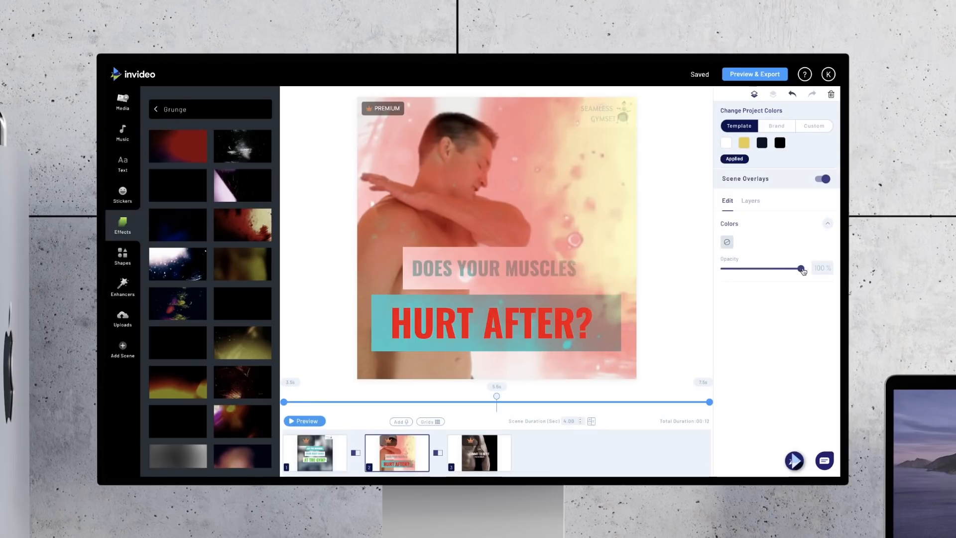
left_click_drag(800, 269, 748, 272)
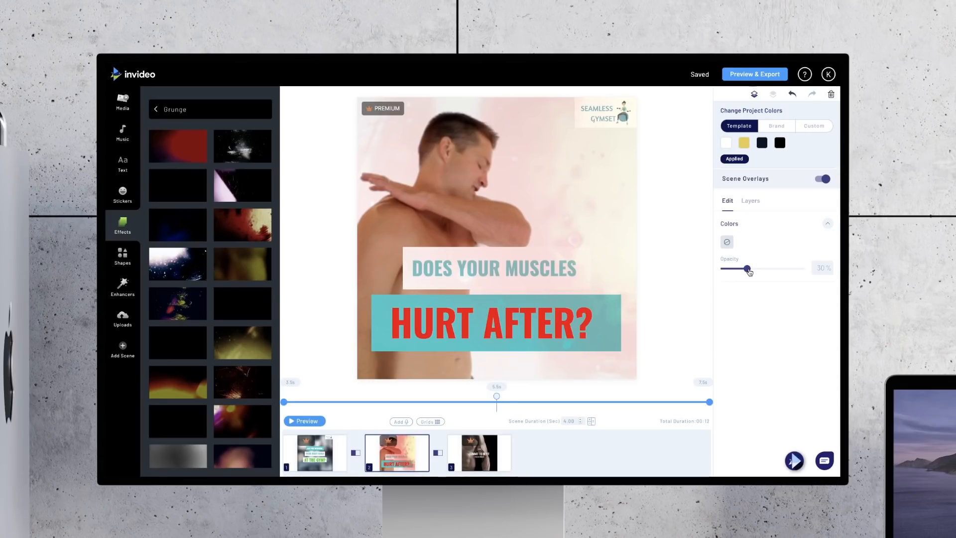
left_click(302, 422)
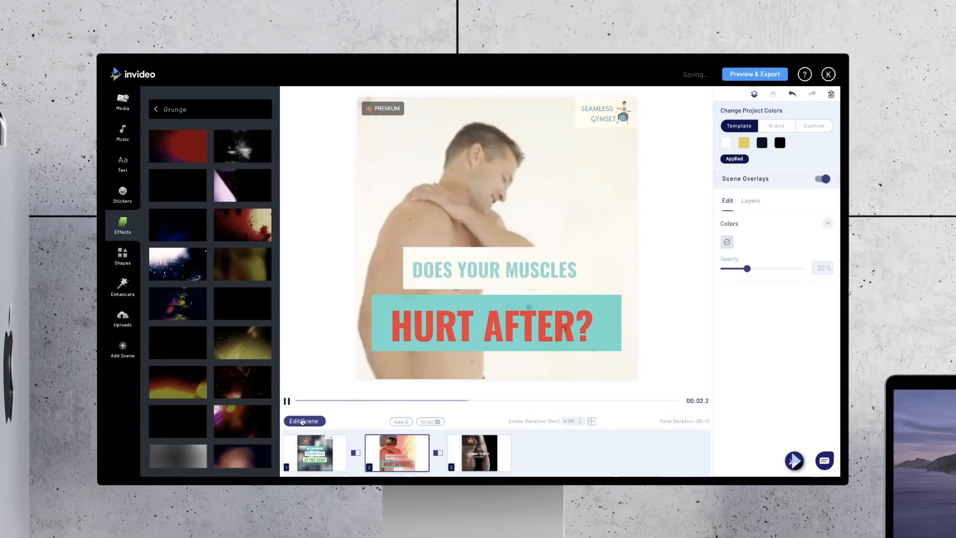
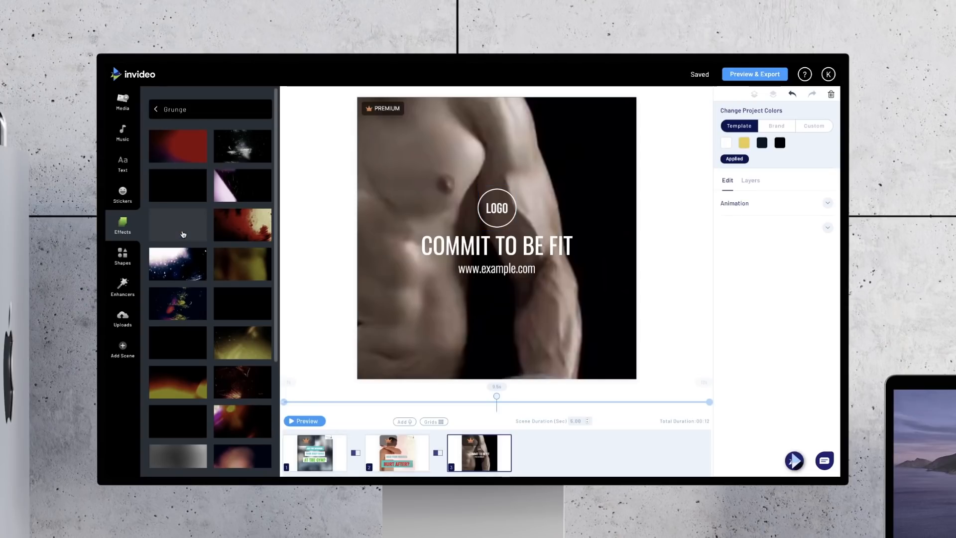
Step: Replace the third scene's background with the uploaded gym clip of the man exercising by the window
left_click(123, 318)
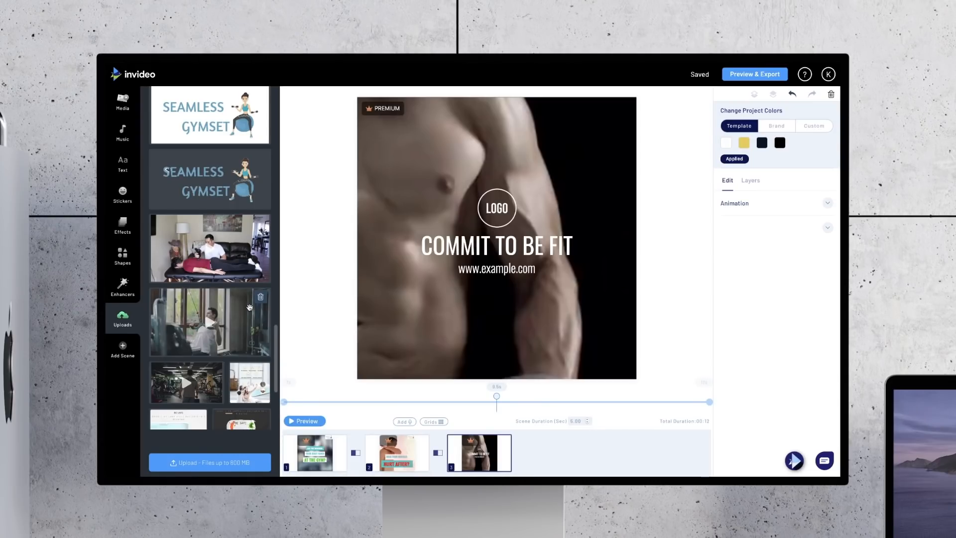
left_click_drag(235, 308, 465, 285)
left_click(392, 327)
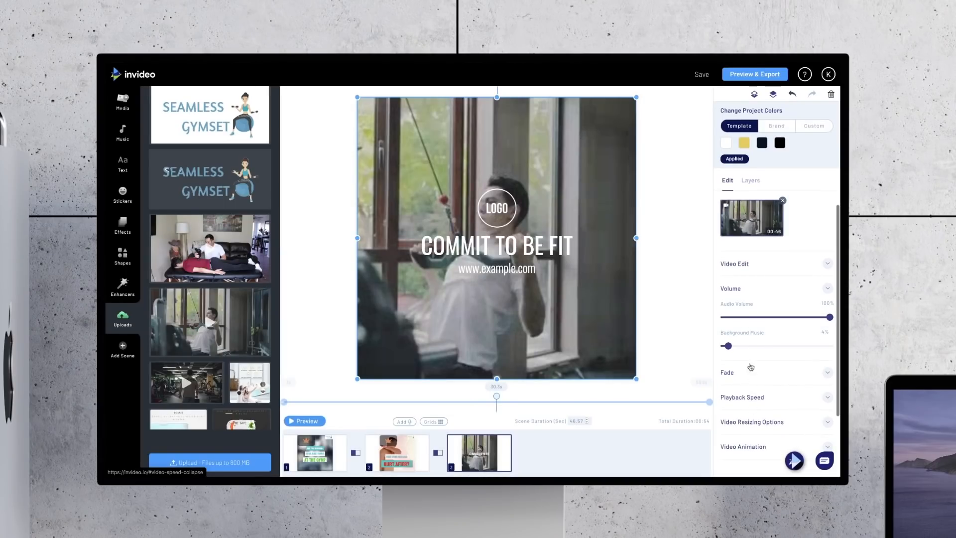
Step: Start trimming the third scene's background video and set its in time to 00:09:9
left_click(751, 264)
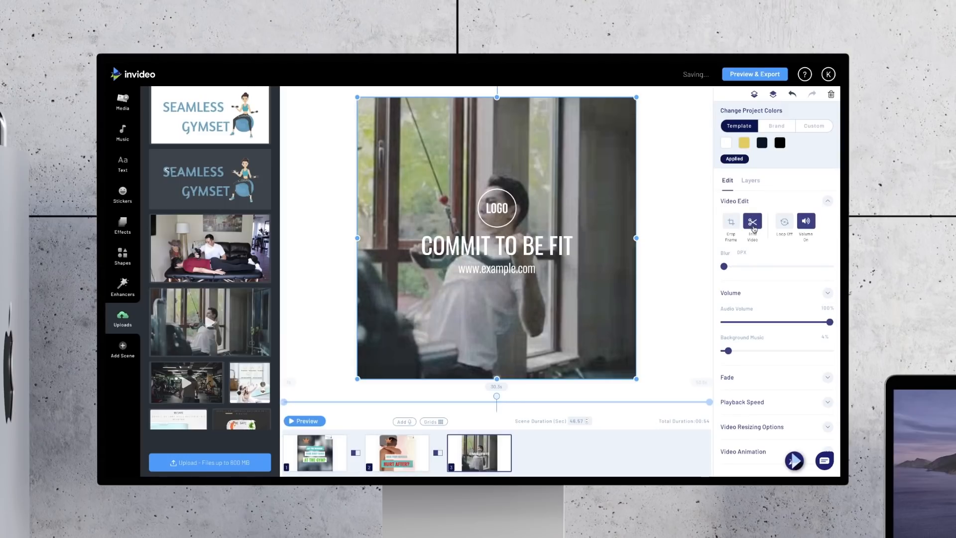
left_click(753, 224)
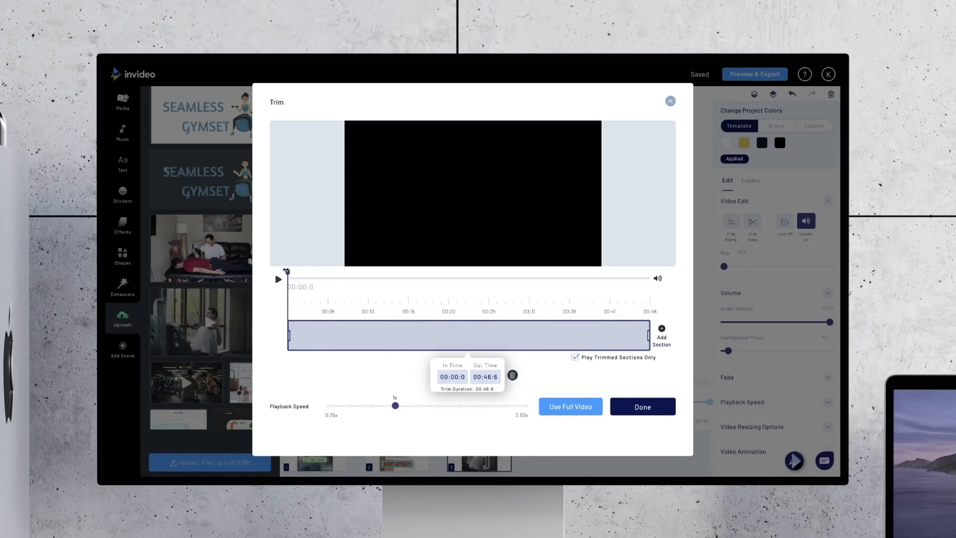
left_click_drag(287, 272, 365, 271)
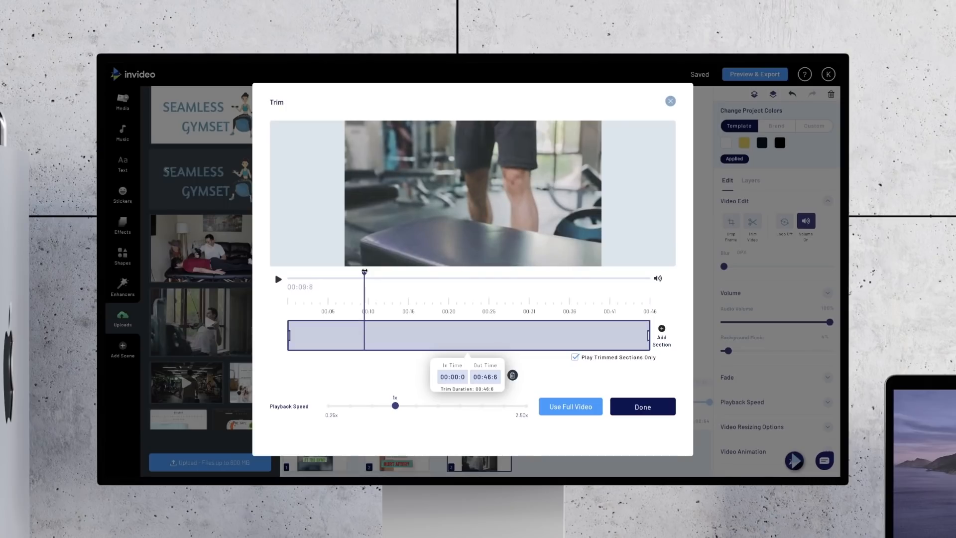
left_click(463, 377)
key("BackSpace")
type("00:09:9")
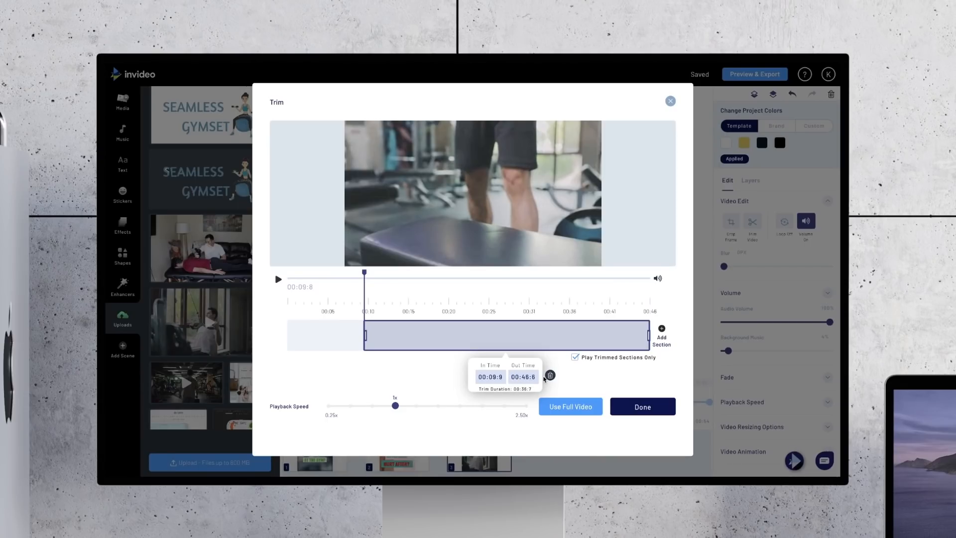
Step: Set the clip's out time to 00:16:0 and apply the trim
key("Delete")
key("Delete")
key("Delete")
type("16:0")
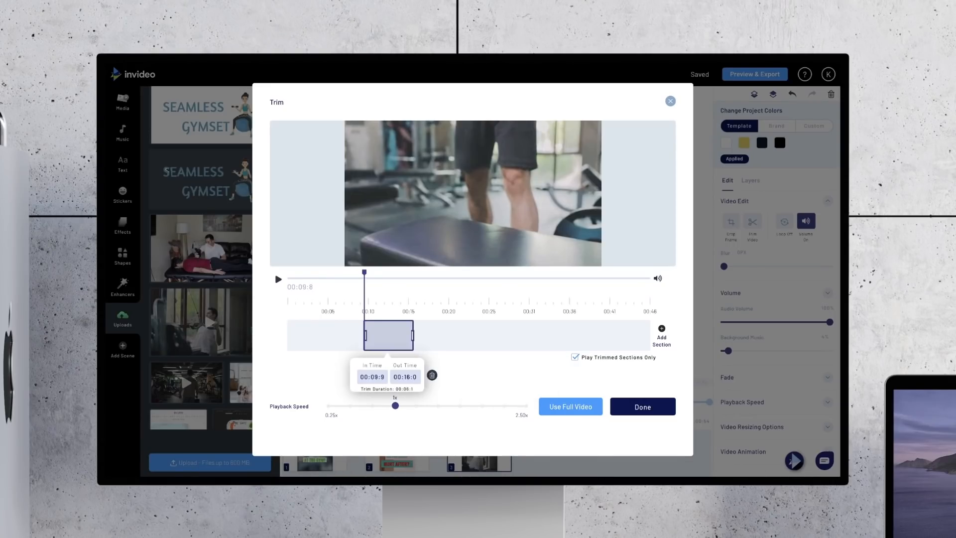
left_click(640, 410)
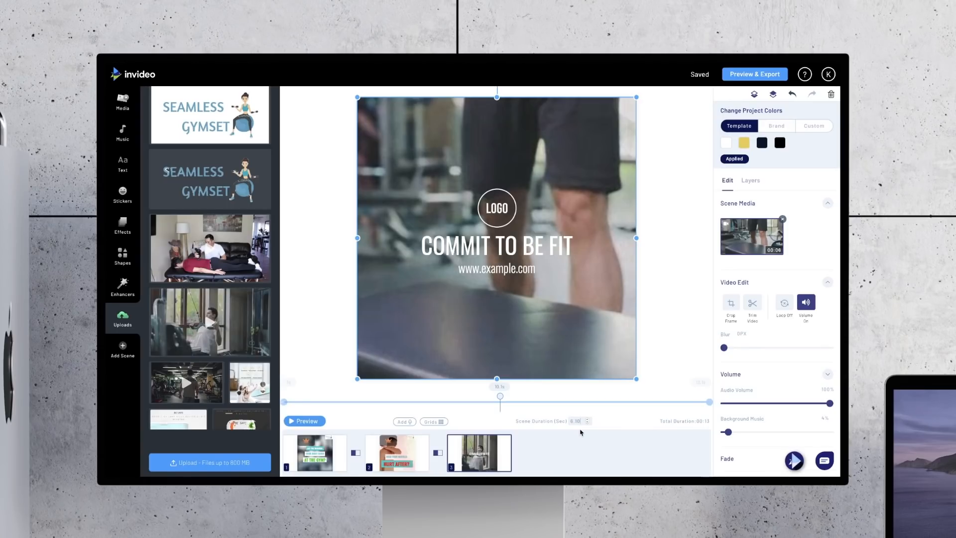
Step: Replace the third scene's LOGO placeholder, heading and web address with a copy of the SEAMLESS GYMSET logo in the frame's lower-right corner
left_click(686, 218)
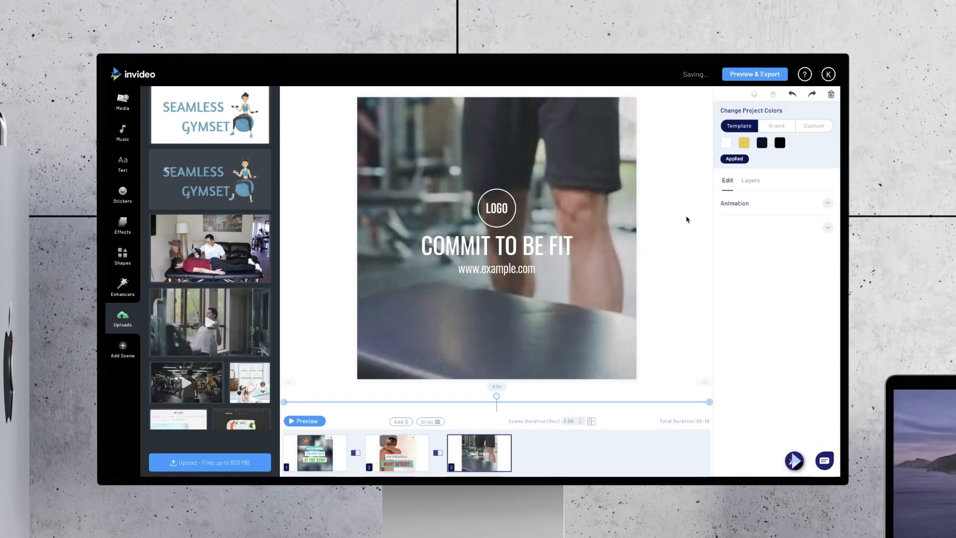
left_click(491, 207)
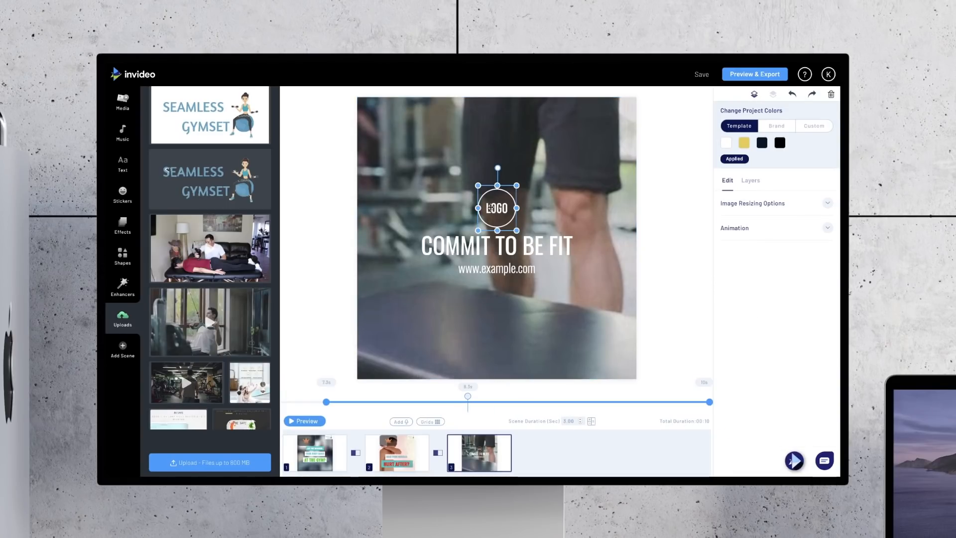
left_click(491, 207)
left_click(491, 246)
key("Delete")
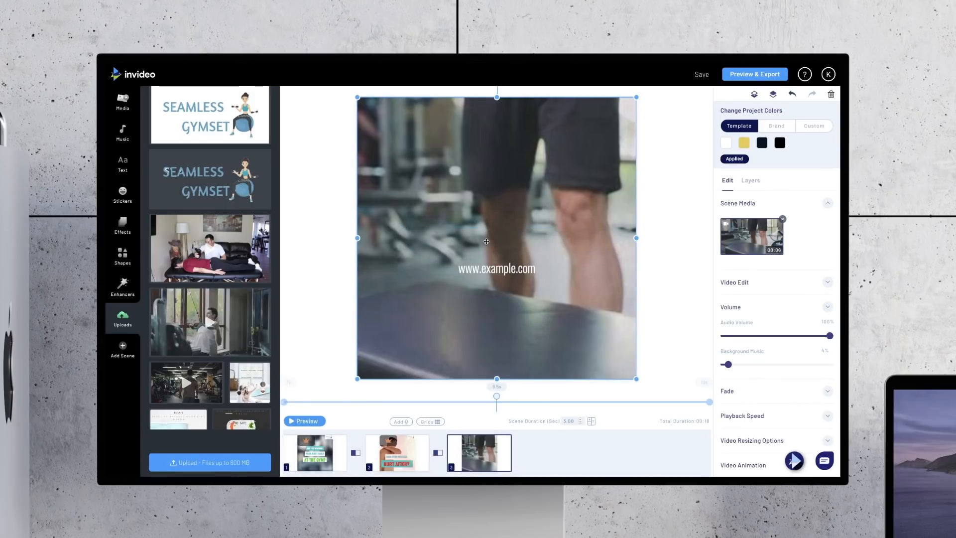
left_click(491, 269)
key("Delete")
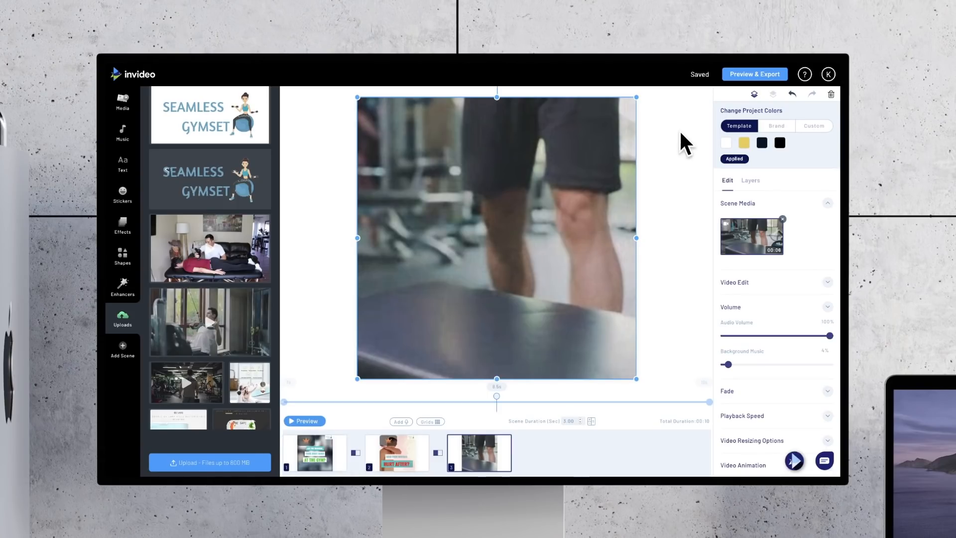
key("super+v")
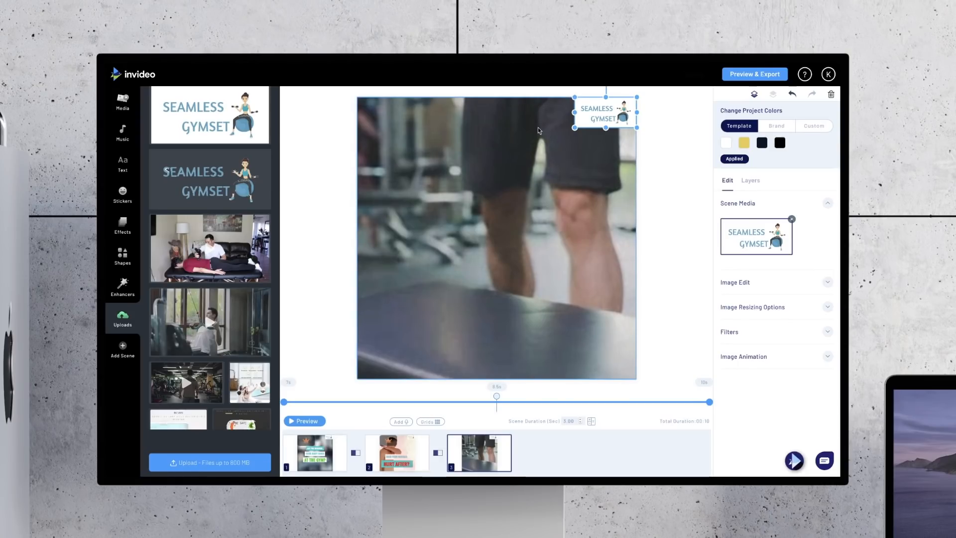
left_click_drag(612, 123, 612, 361)
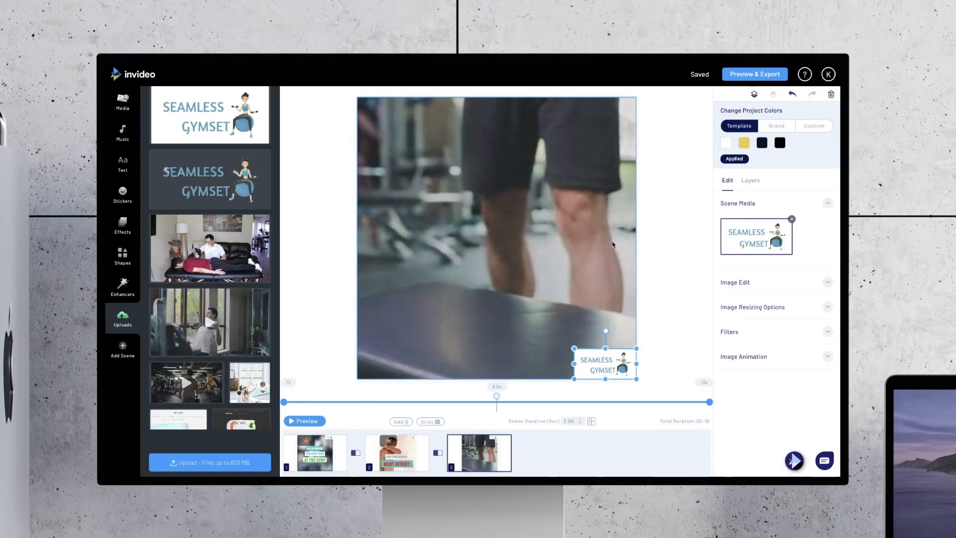
Step: Copy the HURT AFTER? text box into the upper part of the third scene and adapt it into NOW WITH THE above MASSAGE GUN
key("ctrl+v")
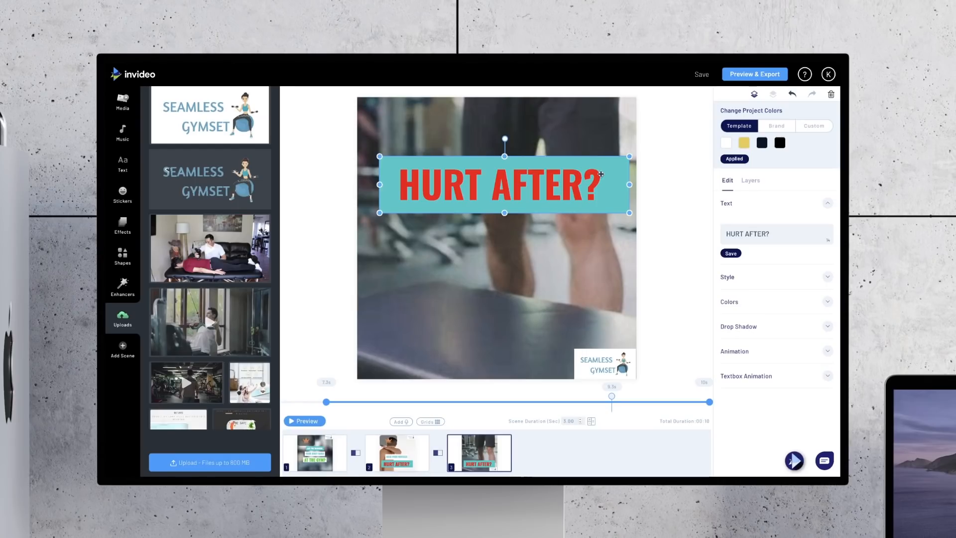
left_click_drag(602, 174, 605, 149)
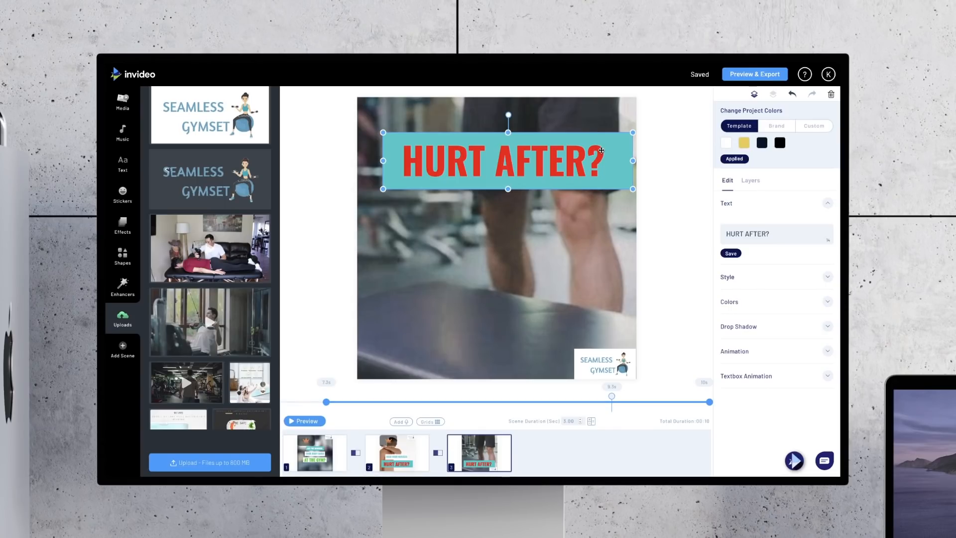
left_click(601, 150)
left_click(699, 323)
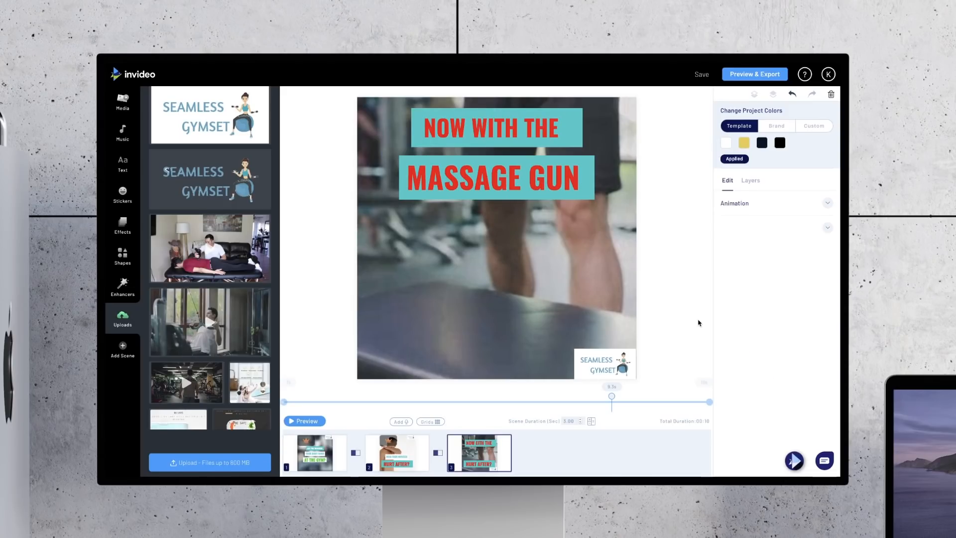
Step: Give the NOW WITH THE text a white box and the preset teal text colour
left_click(566, 138)
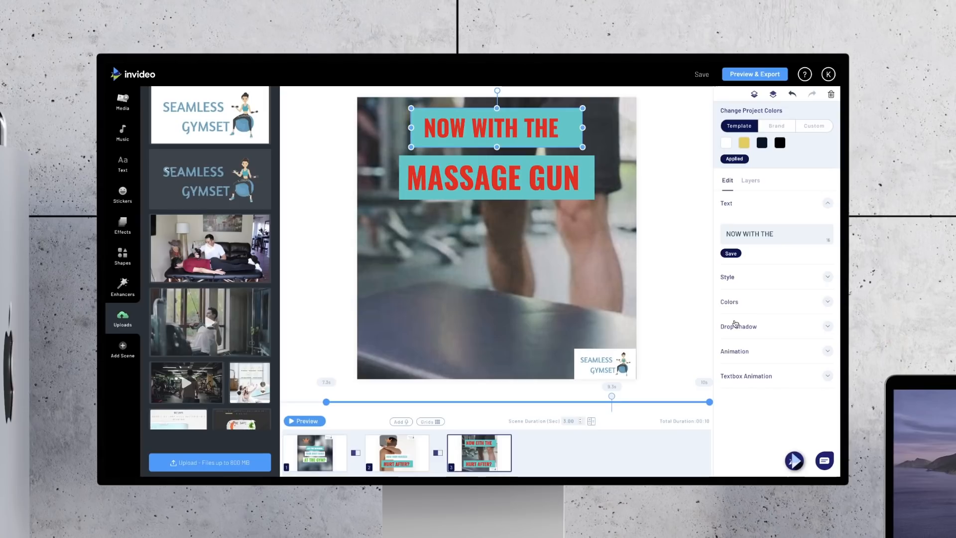
left_click(729, 301)
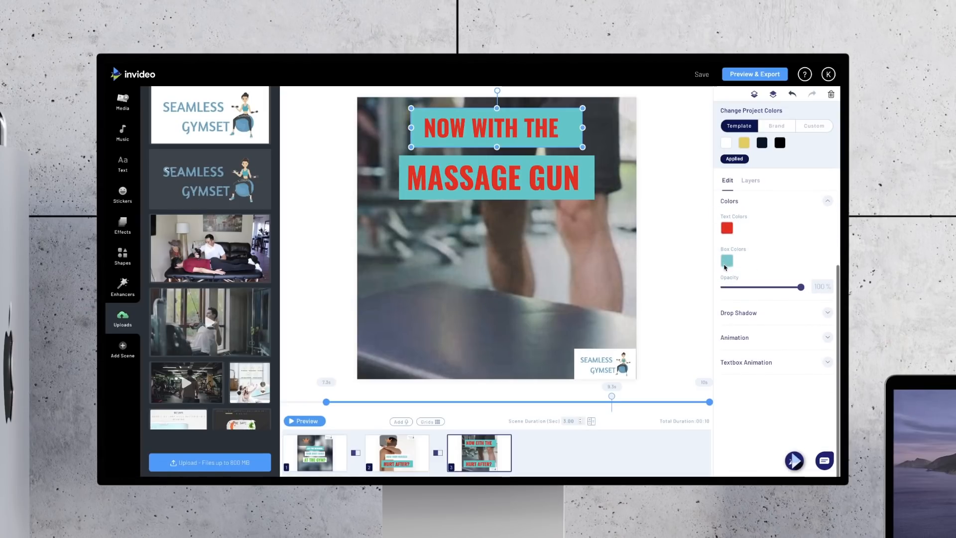
left_click(727, 260)
left_click(733, 393)
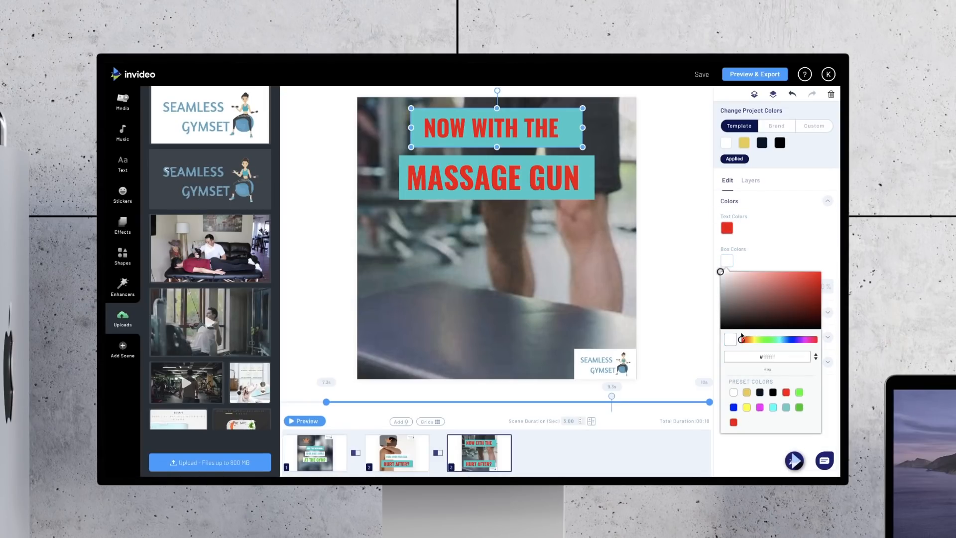
left_click(727, 227)
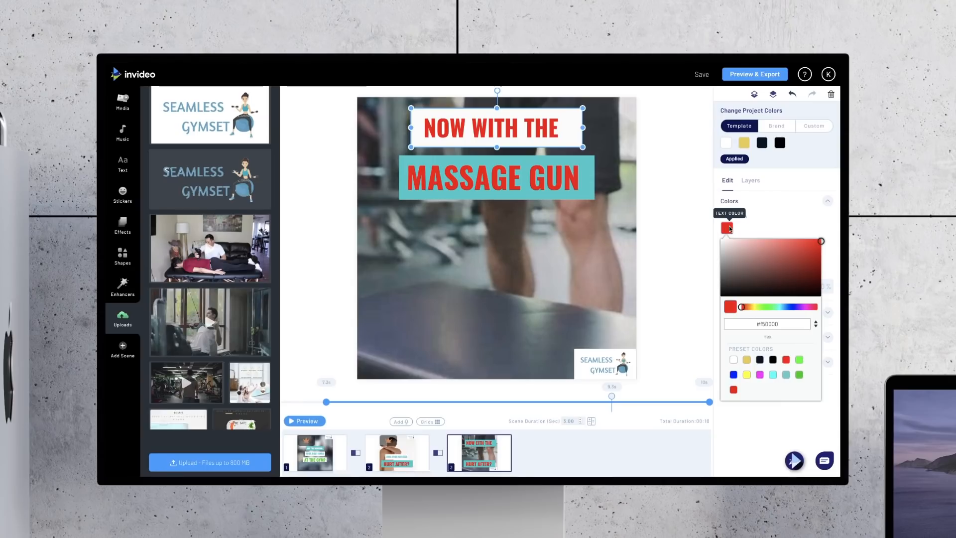
left_click(774, 375)
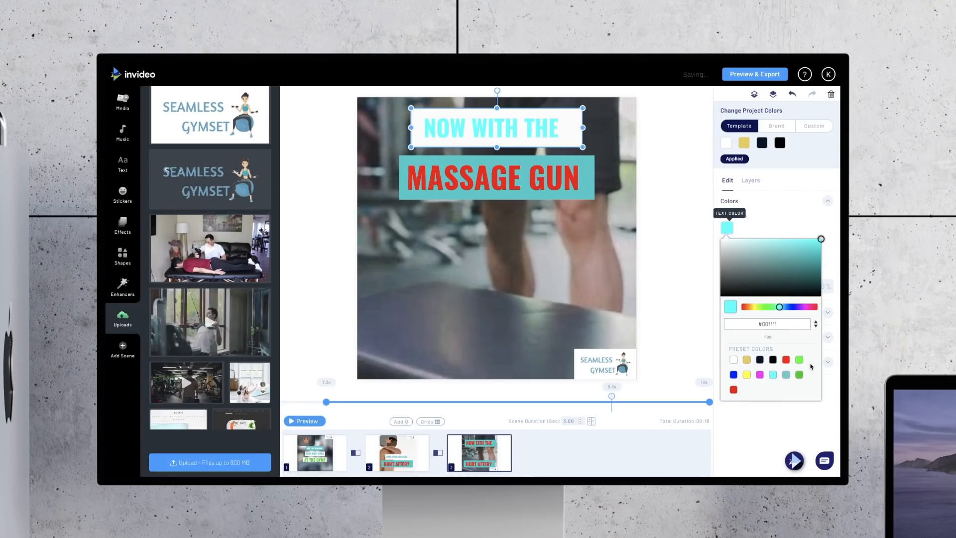
left_click(787, 374)
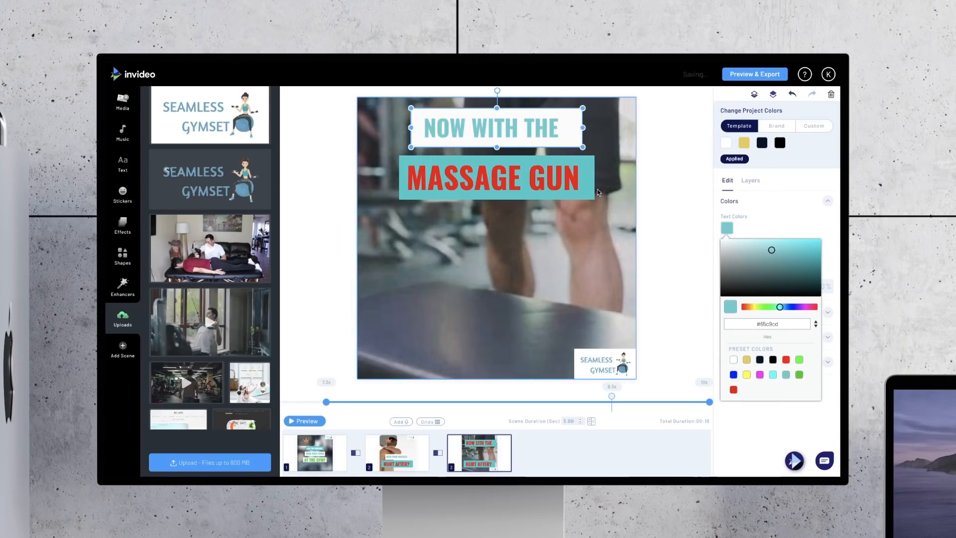
Step: Change the MASSAGE GUN text colour to the preset bright green, and preview the third scene
left_click(543, 180)
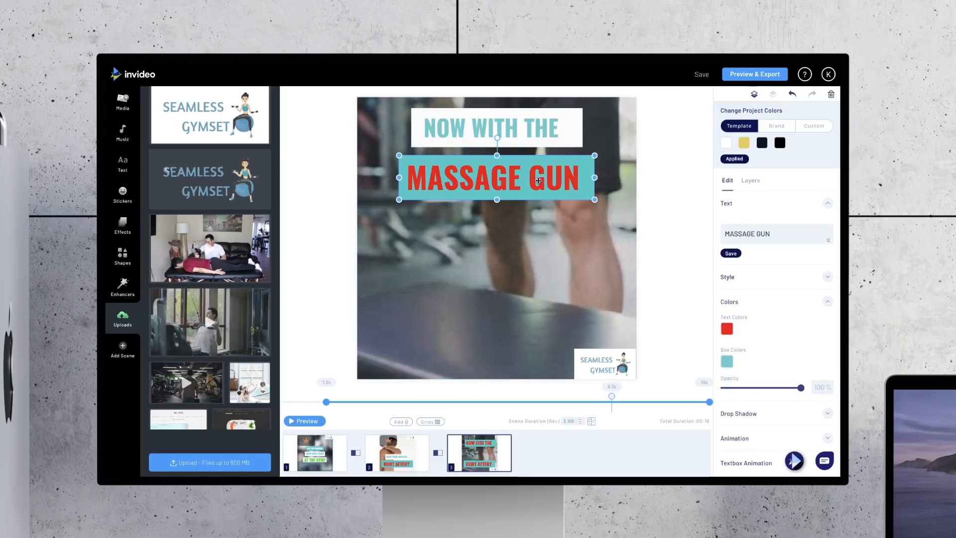
left_click(727, 329)
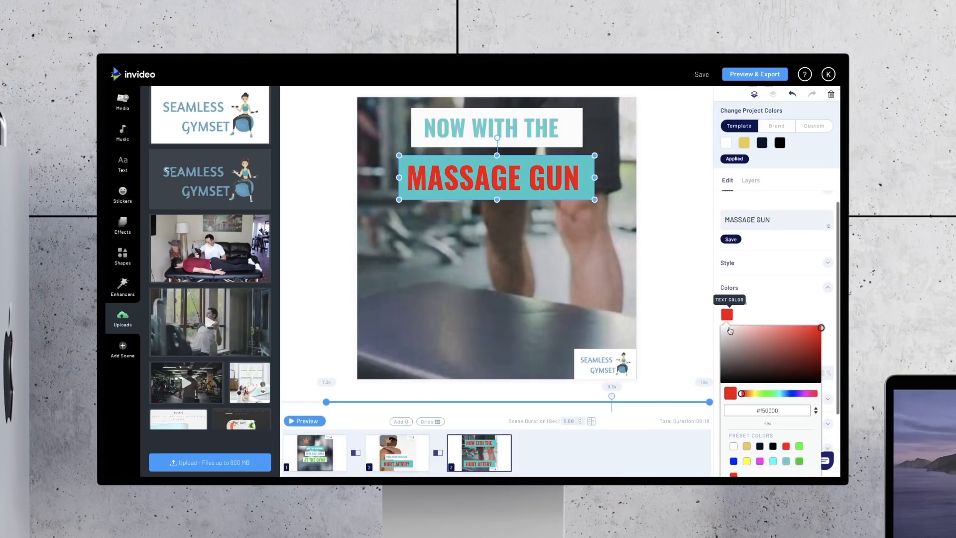
left_click(800, 432)
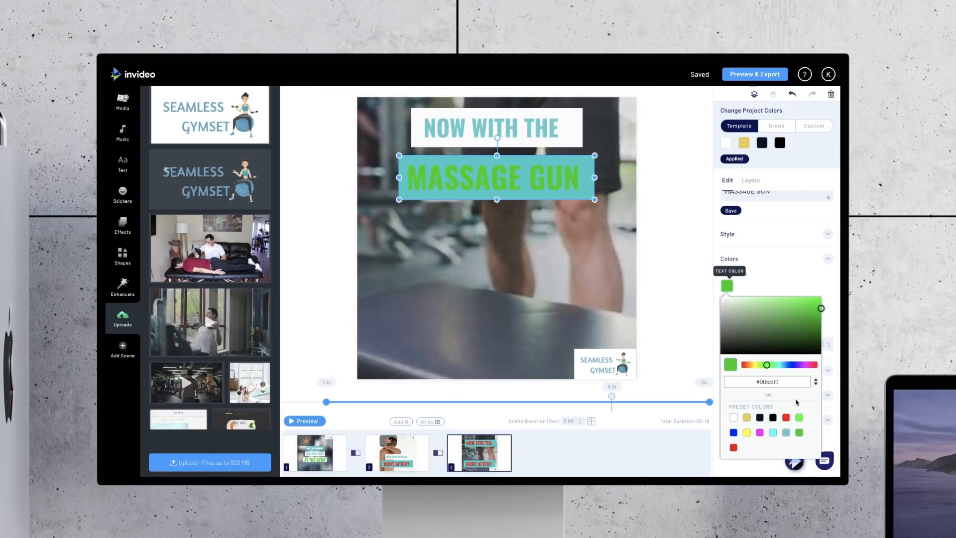
left_click(694, 246)
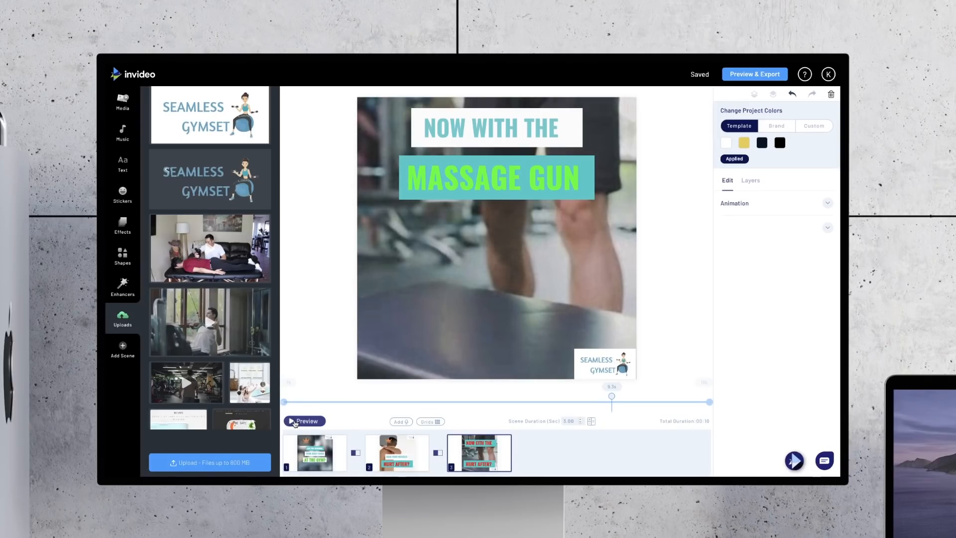
left_click(294, 422)
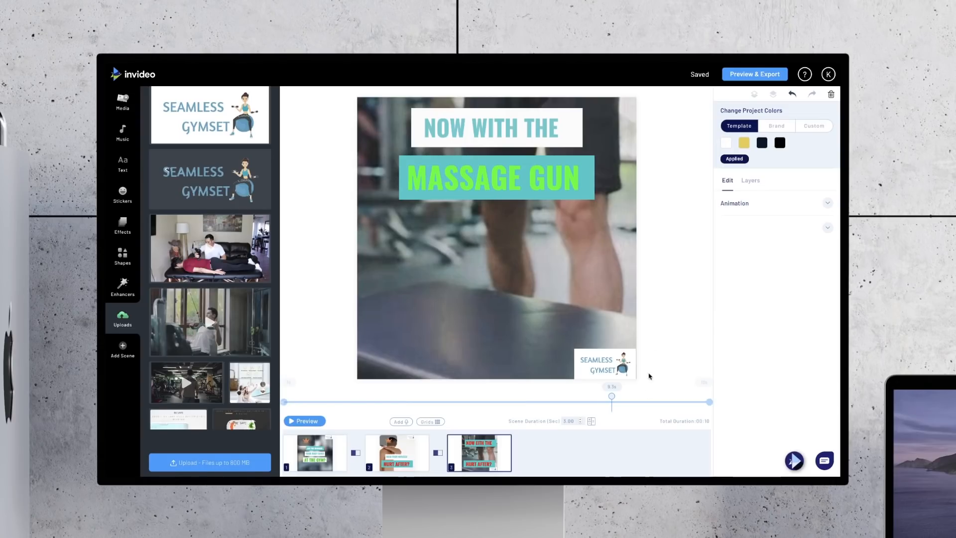
Step: Duplicate the third scene, compare it with its copy, and make the fourth scene the one being edited
mouse_move(494, 459)
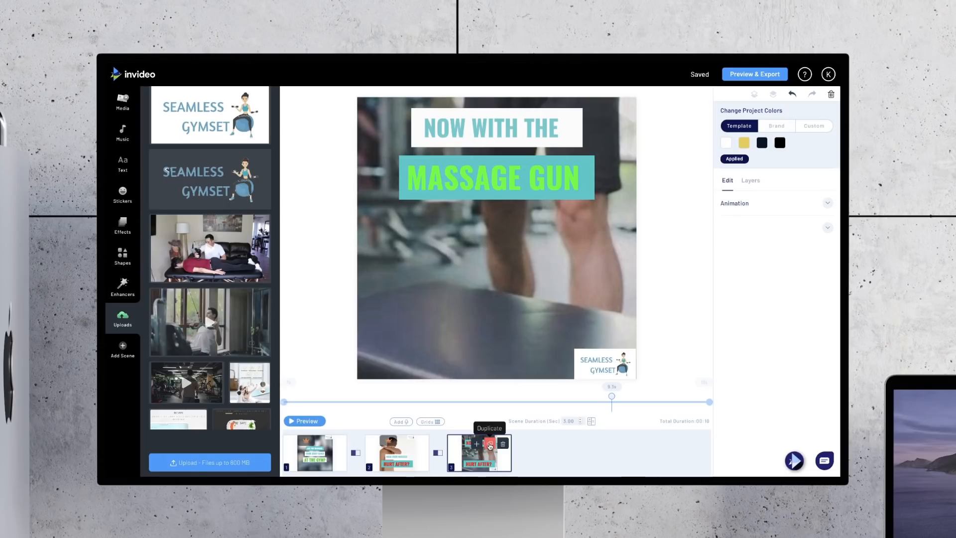
left_click(491, 448)
left_click(542, 309)
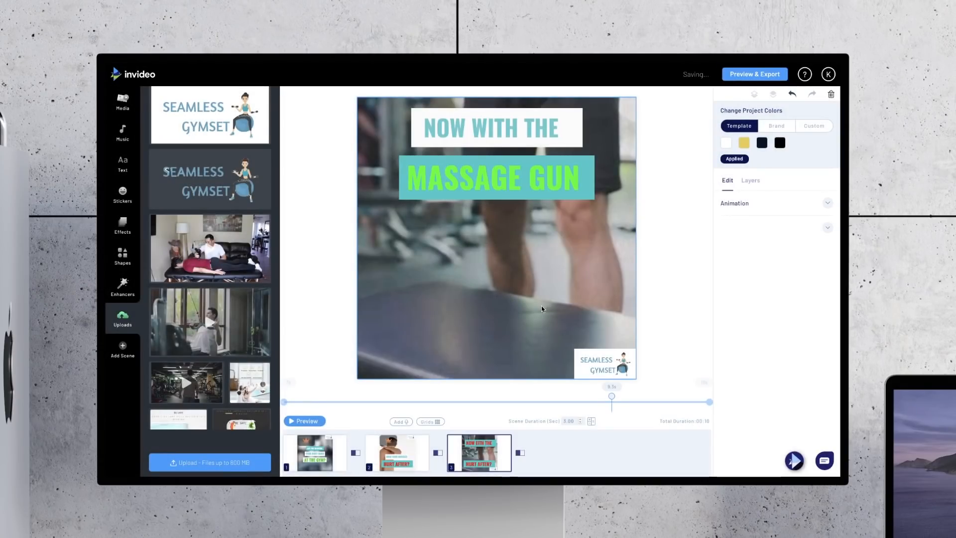
mouse_move(495, 465)
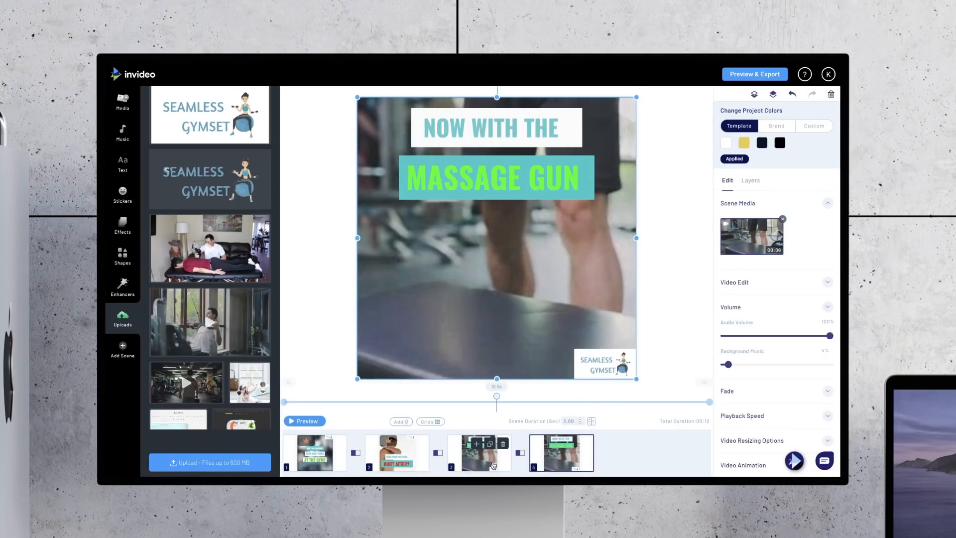
left_click(492, 466)
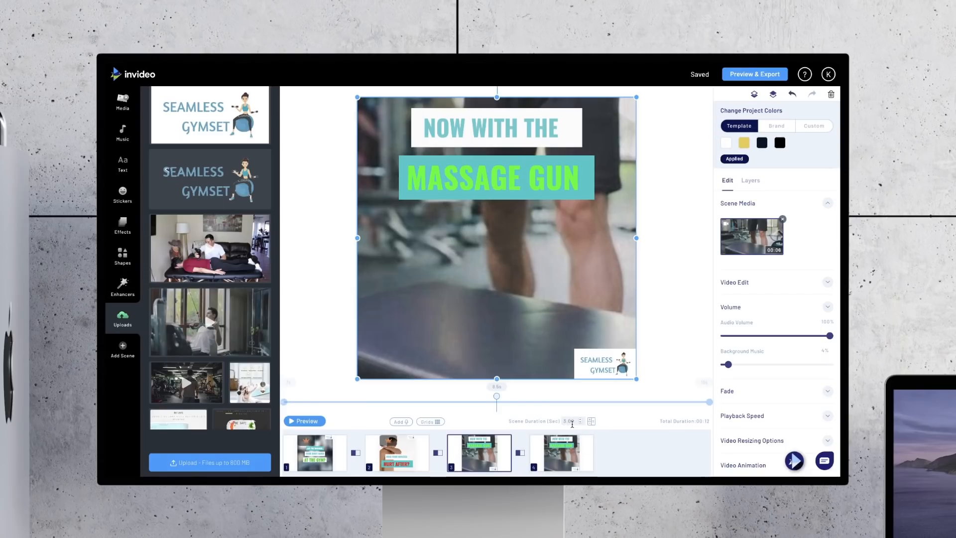
mouse_move(571, 448)
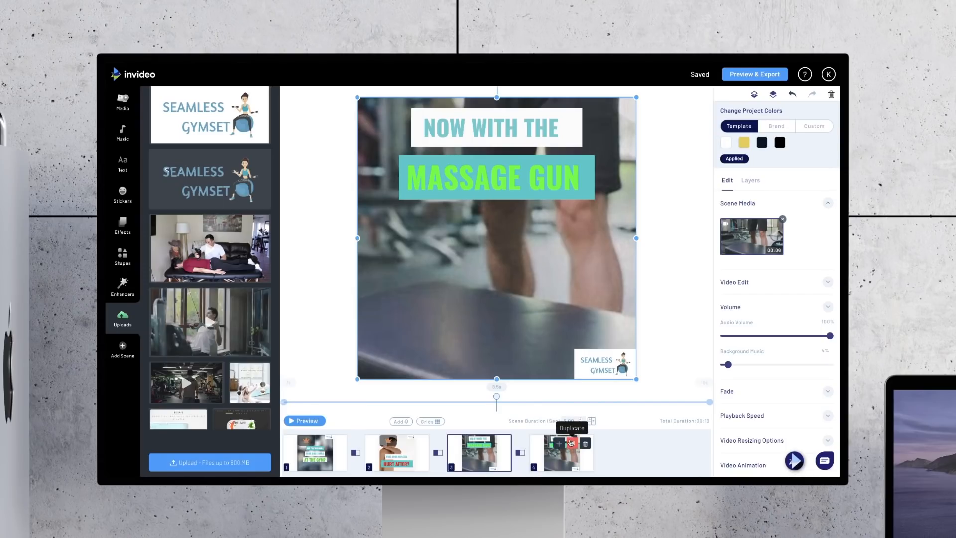
left_click(571, 443)
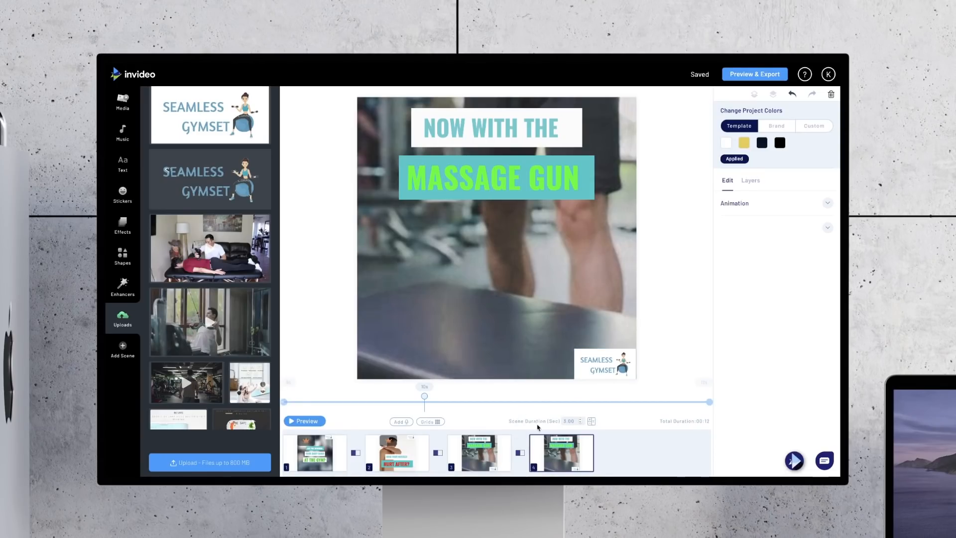
mouse_move(560, 438)
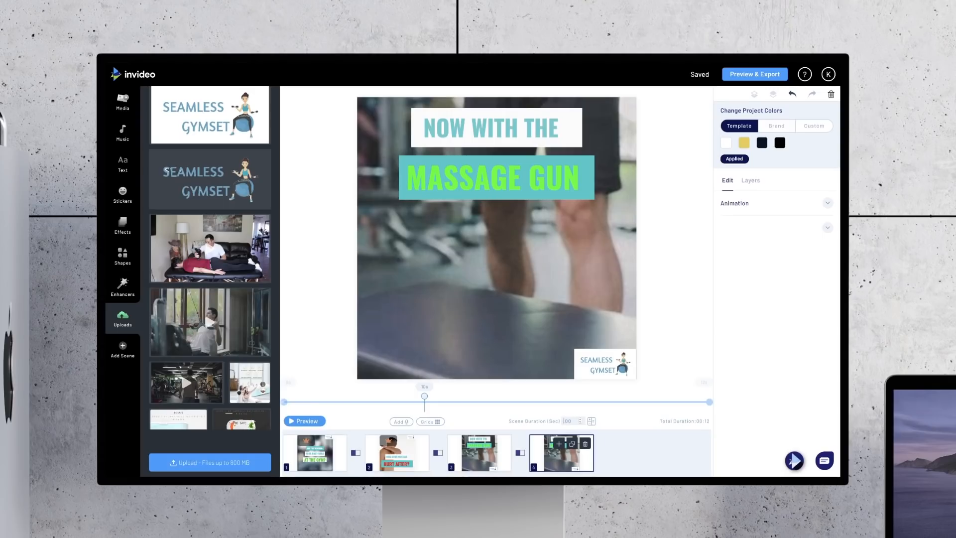
Step: Trim the fourth scene's background video so its in time is 00:12:9
left_click(671, 329)
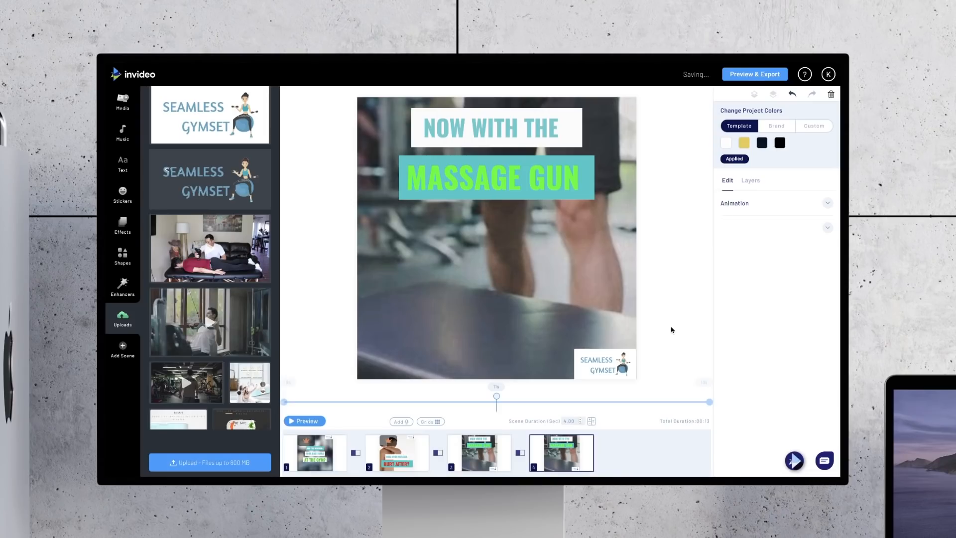
left_click(480, 463)
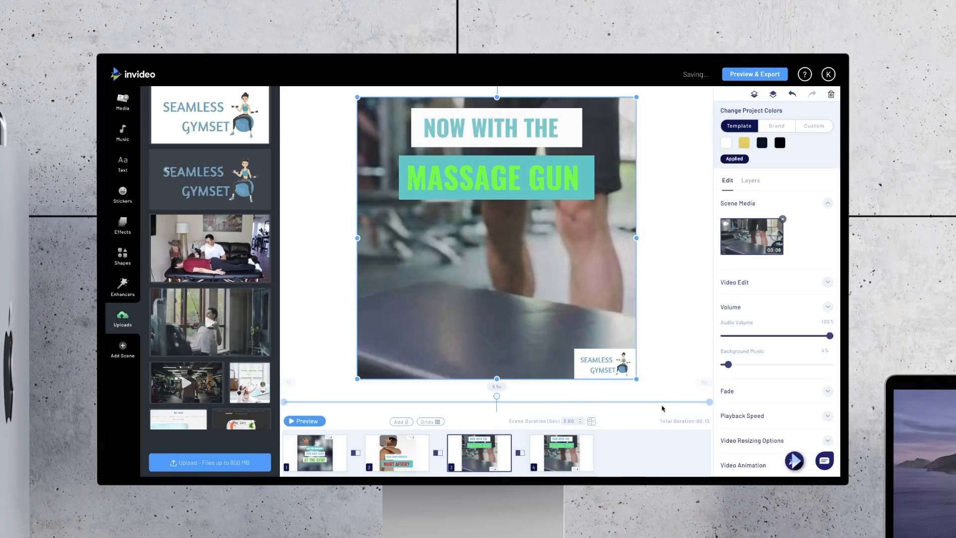
left_click(575, 464)
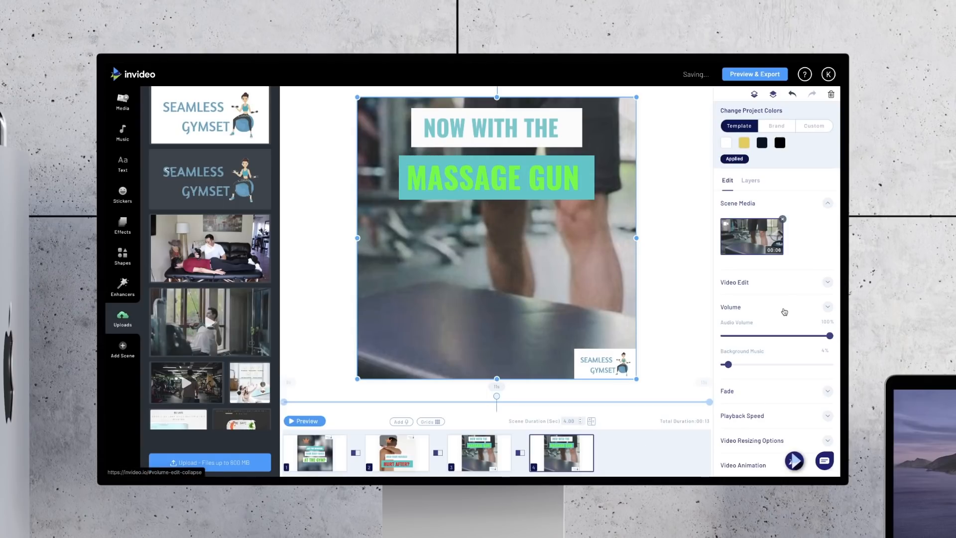
left_click(771, 290)
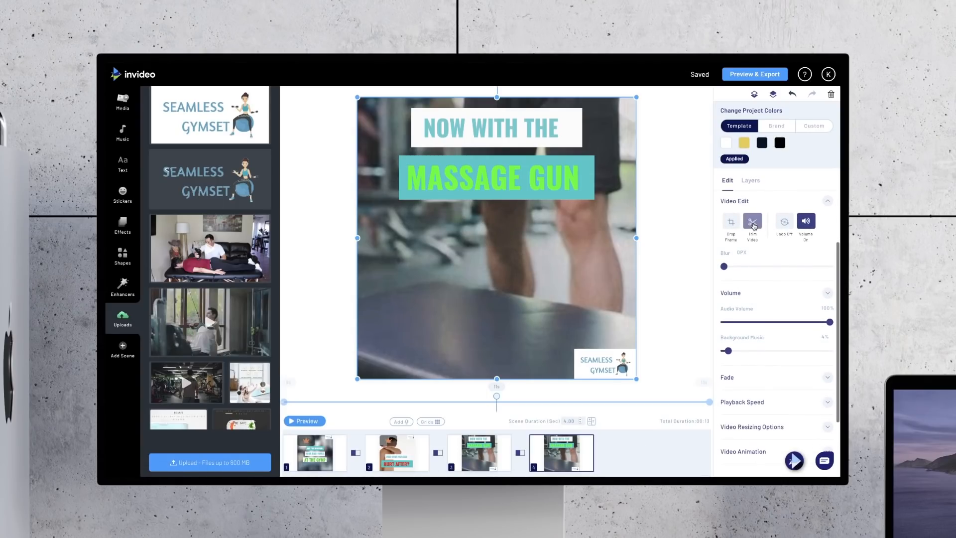
left_click(755, 238)
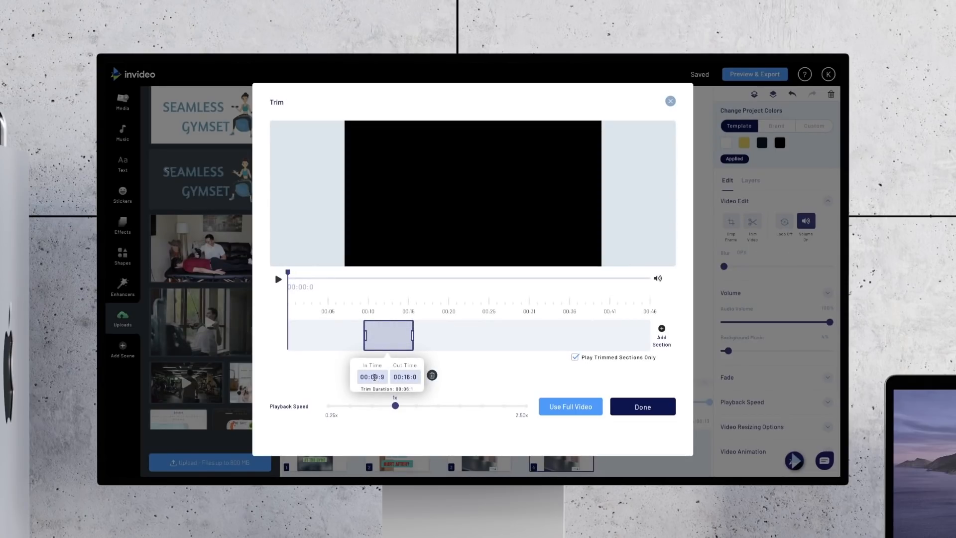
left_click(375, 377)
left_click(387, 376)
type("00129")
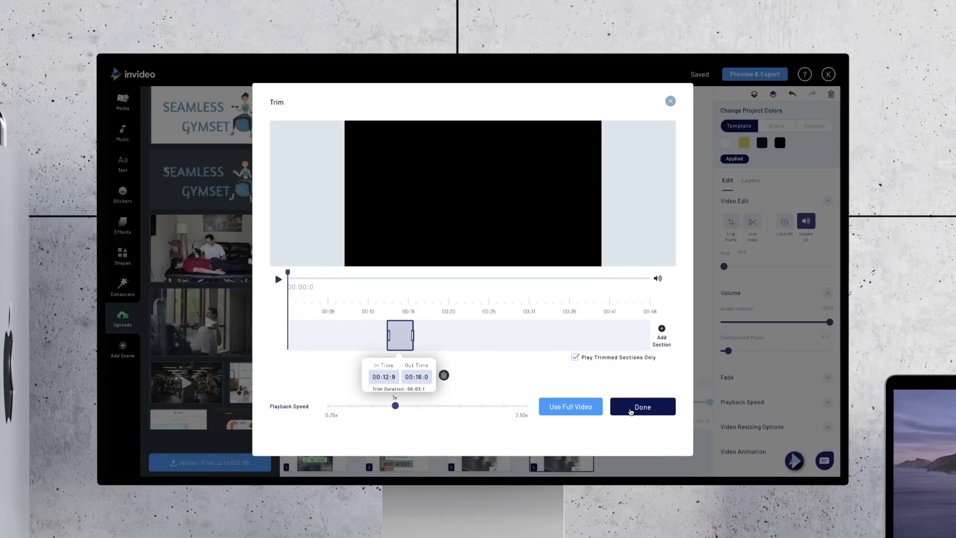
left_click(634, 409)
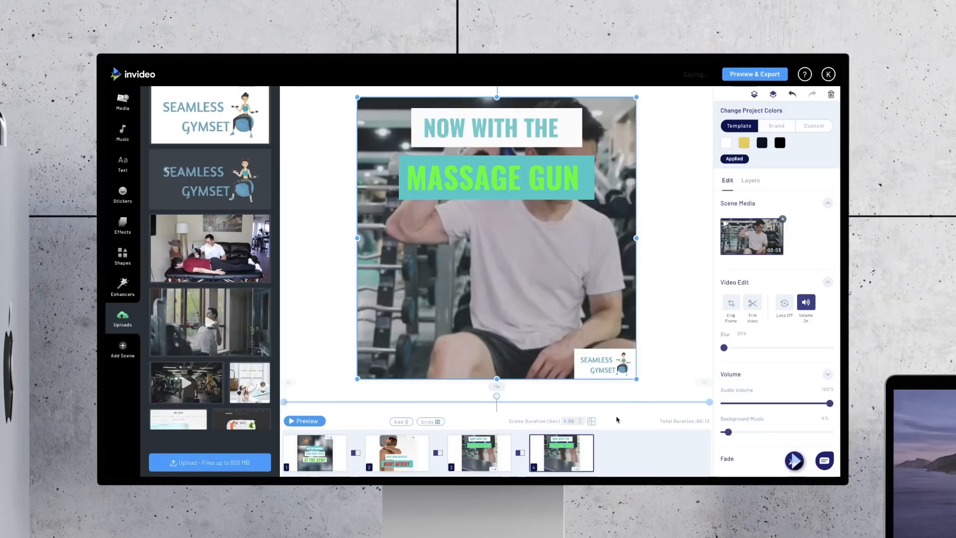
Step: Preview the third scene and the fourth scene one after the other
mouse_move(483, 437)
left_click(479, 467)
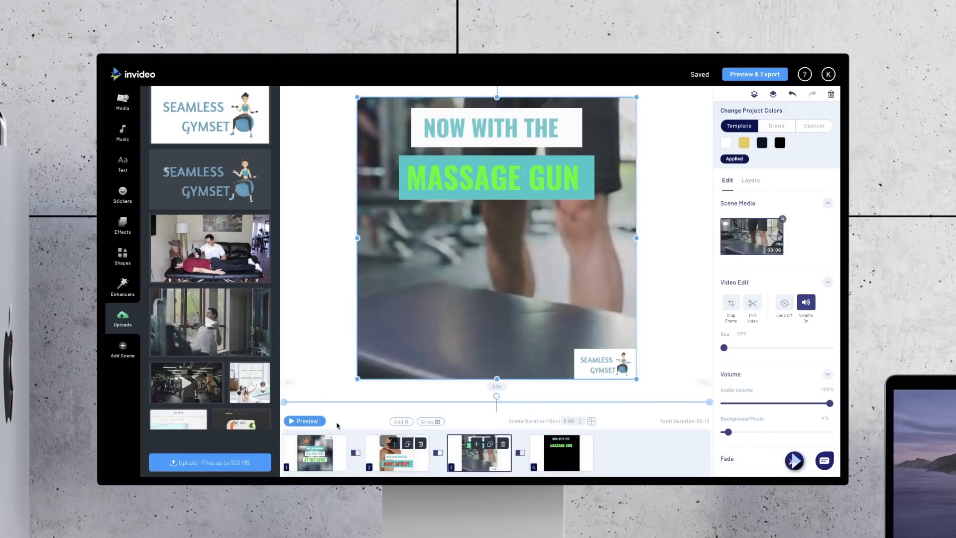
left_click(301, 421)
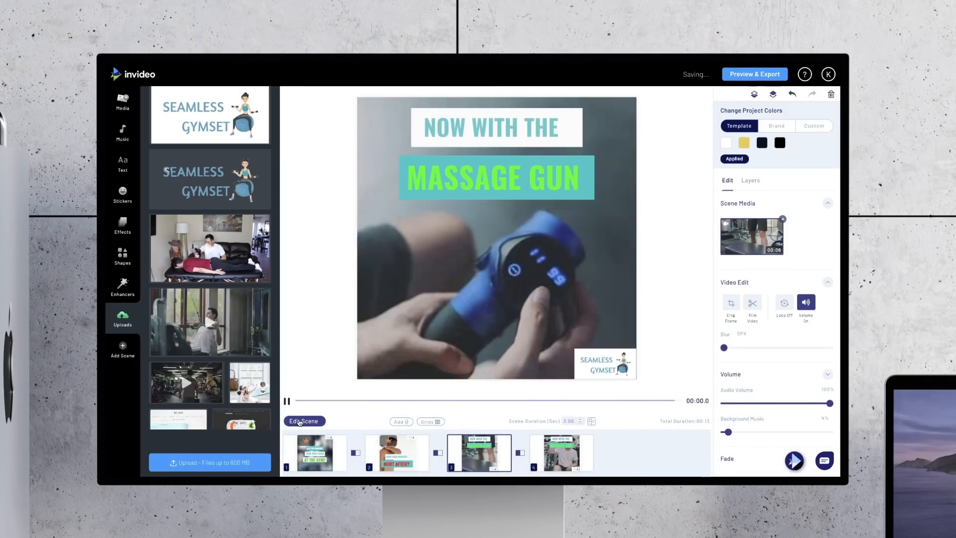
left_click(301, 420)
left_click(559, 468)
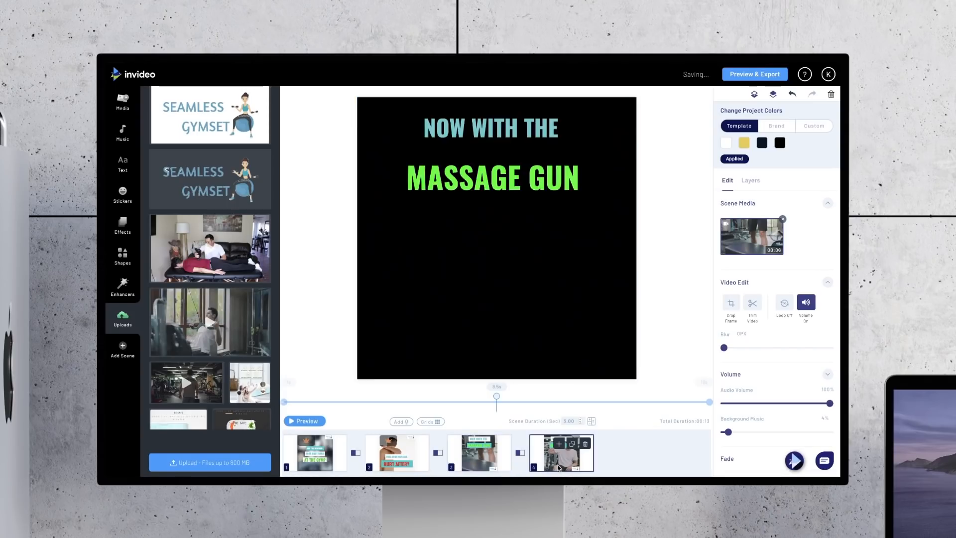
left_click(303, 421)
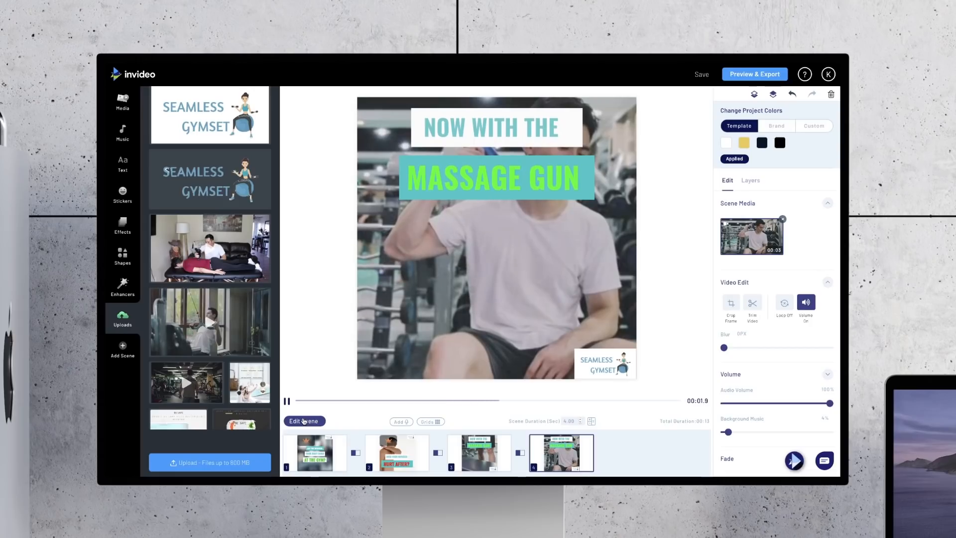
left_click(304, 421)
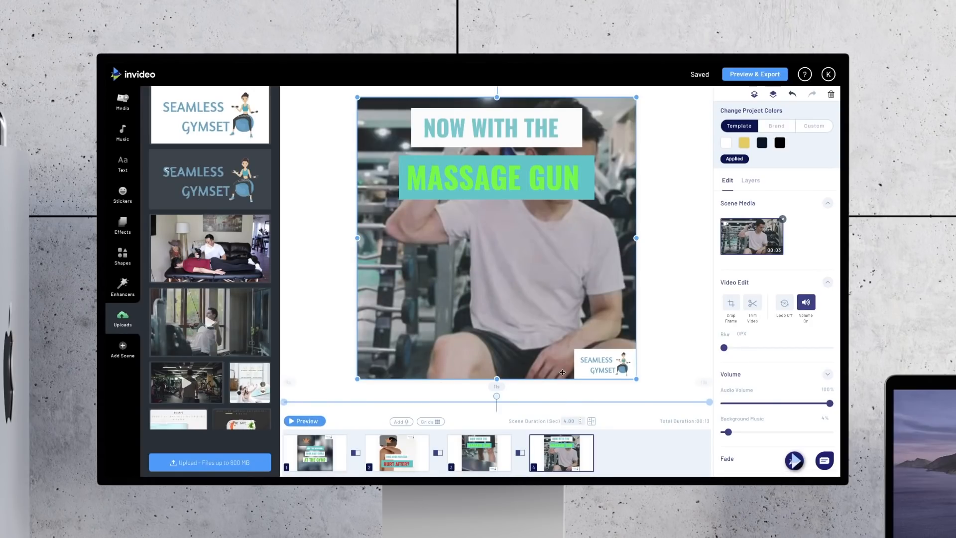
Step: Move both text boxes down to the middle of the fourth scene and the logo up to its upper right corner
left_click(497, 191)
left_click_drag(496, 187, 498, 278)
left_click_drag(503, 128, 506, 225)
left_click(607, 362)
left_click_drag(608, 362, 607, 109)
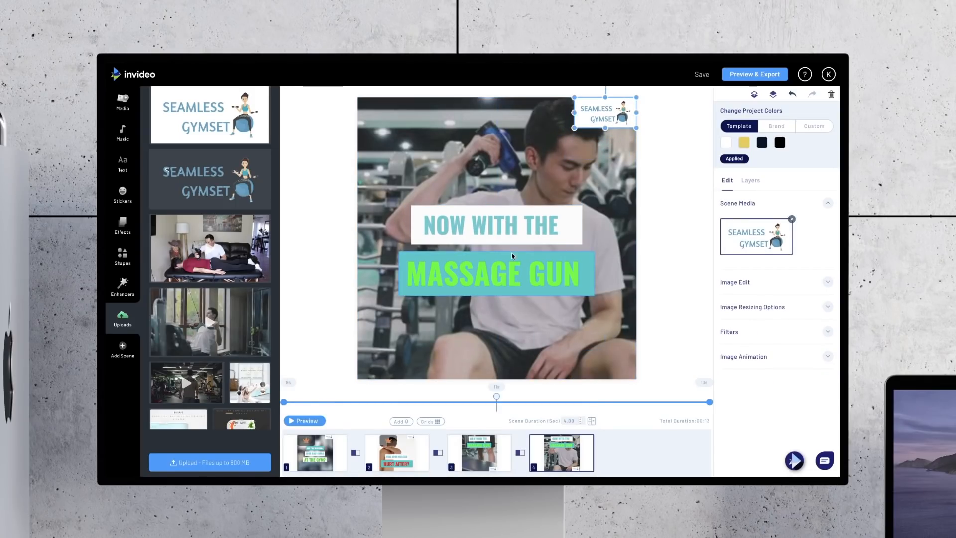
Step: Replace the fourth scene's texts with SAY GOODBYE and TO MUSCLE PAIN, and space the two boxes slightly lower and apart
left_click(524, 234)
left_click(543, 229)
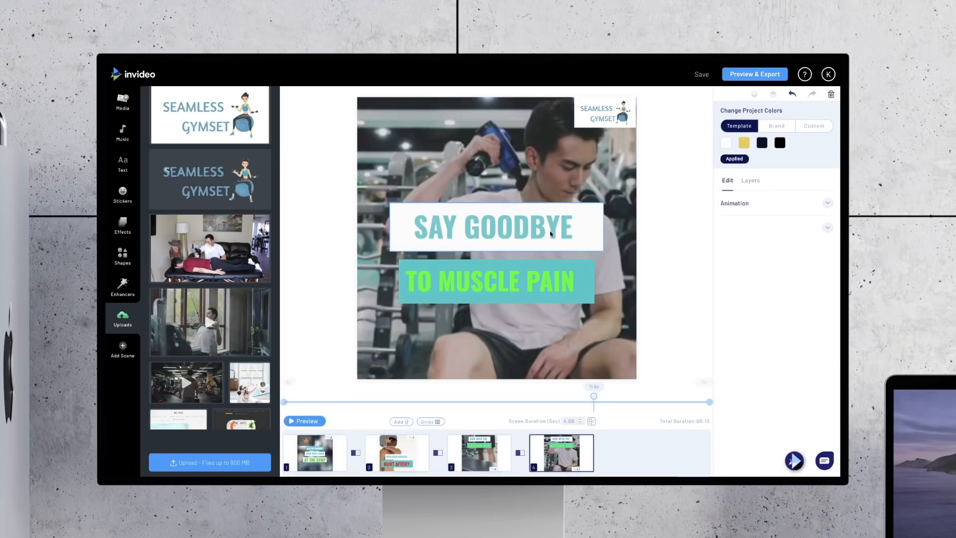
left_click(535, 288)
left_click(534, 232)
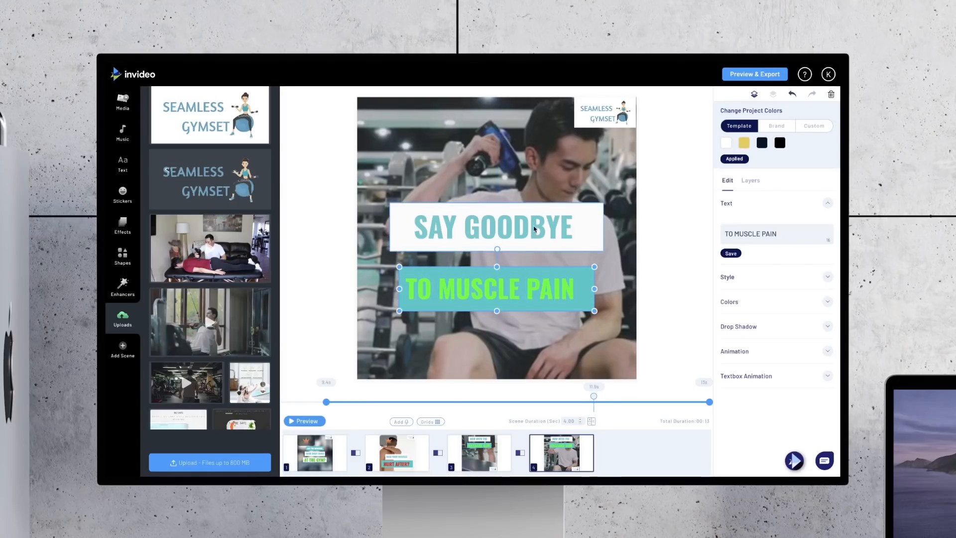
left_click_drag(534, 233, 534, 233)
left_click(531, 292)
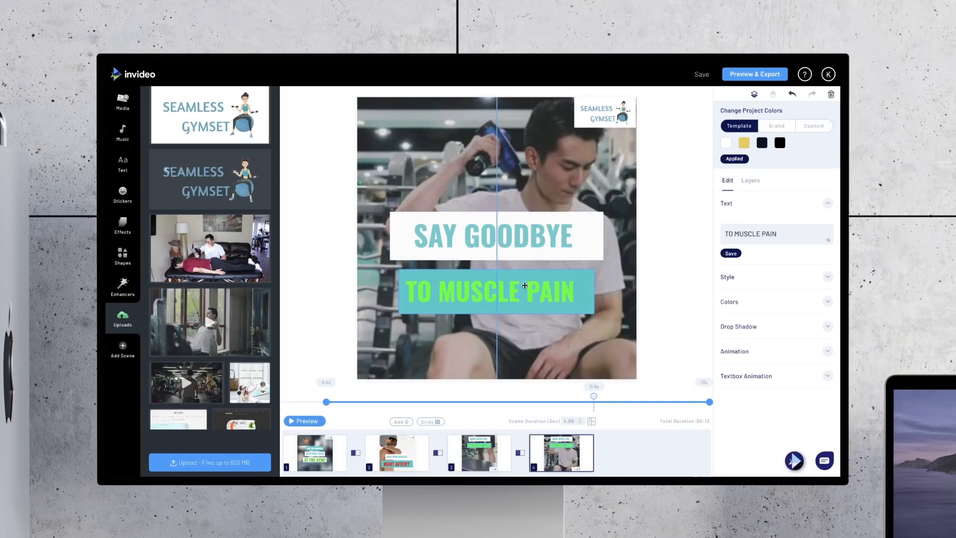
left_click(535, 237)
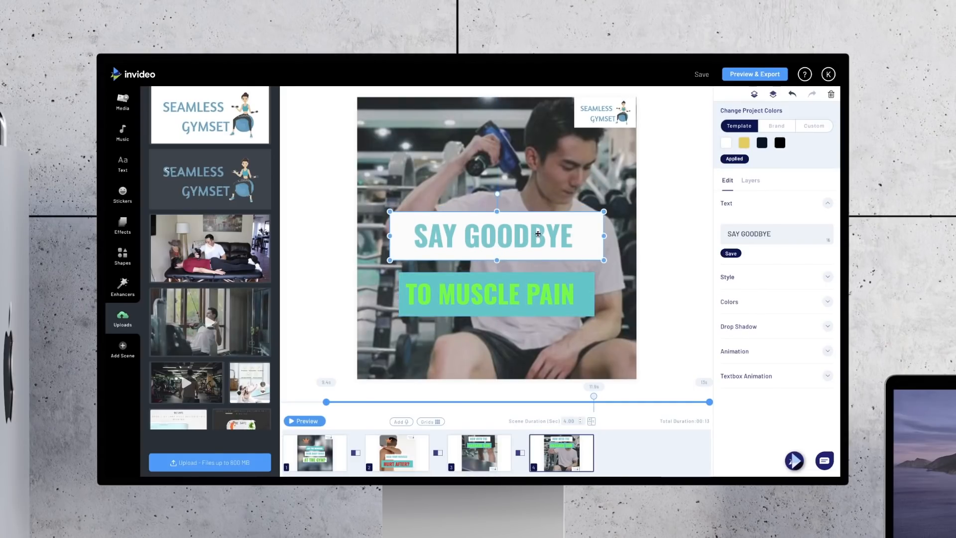
Step: Give the SAY GOODBYE text the preset teal box colour and white text
left_click(733, 302)
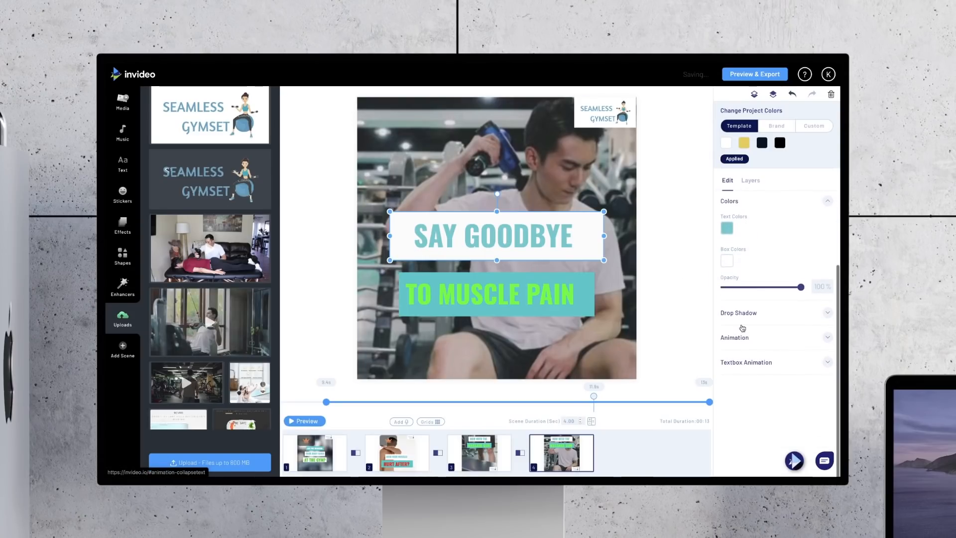
left_click(728, 261)
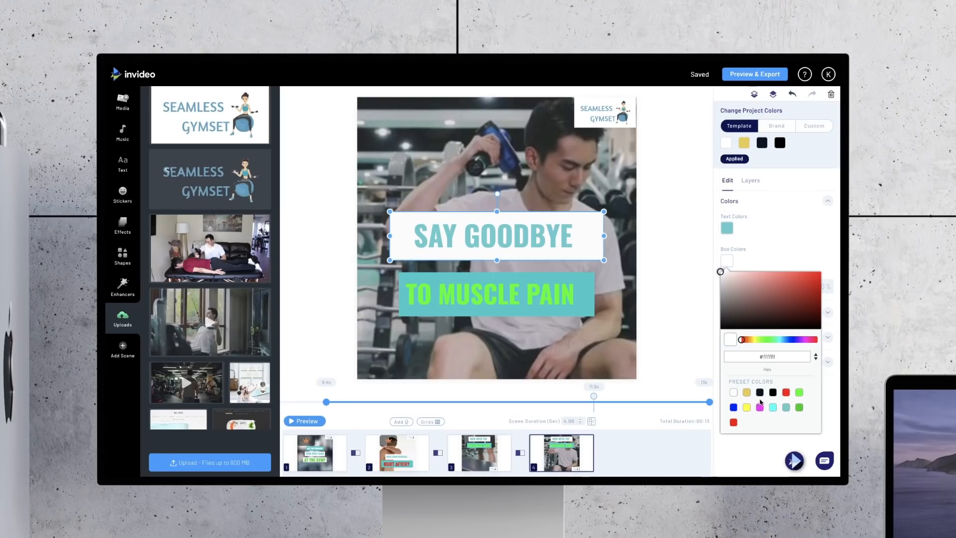
left_click(773, 407)
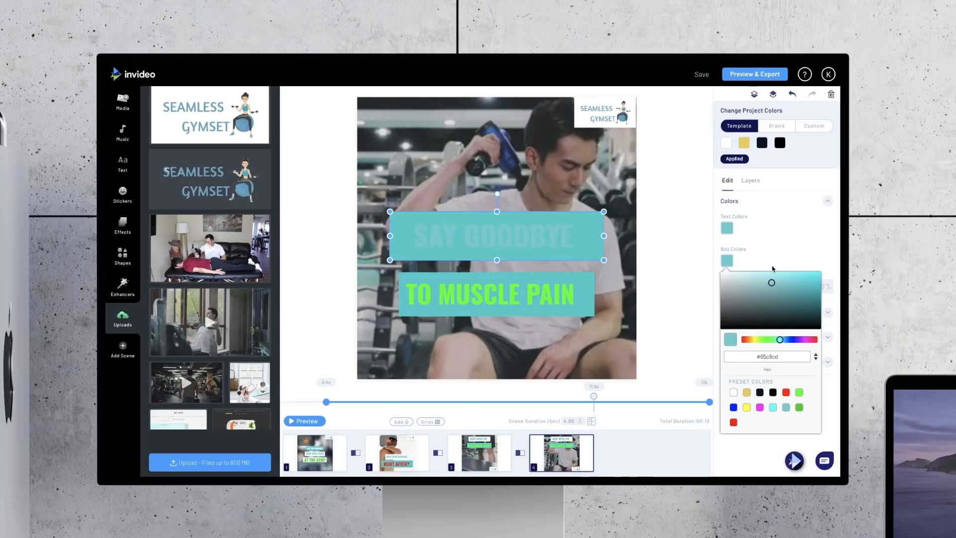
left_click(728, 227)
left_click(728, 228)
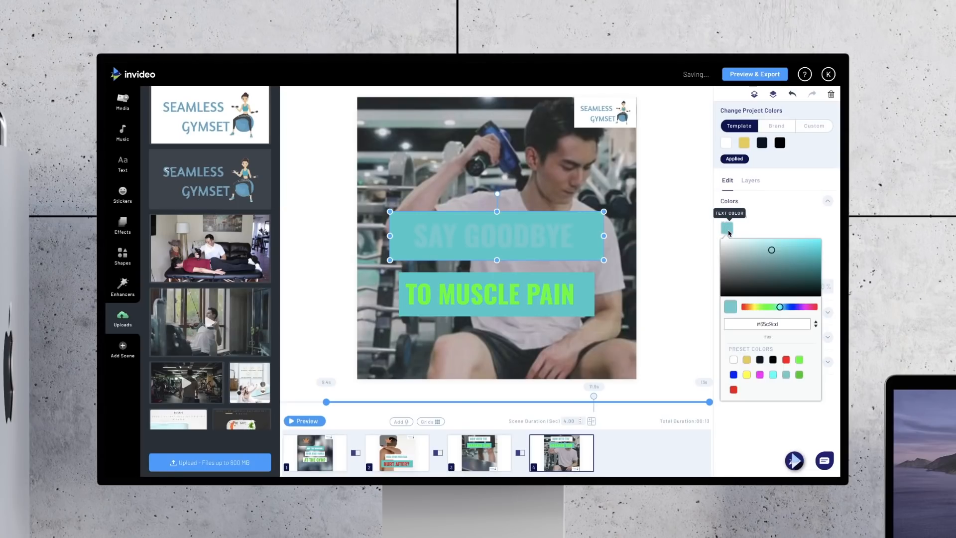
left_click(734, 360)
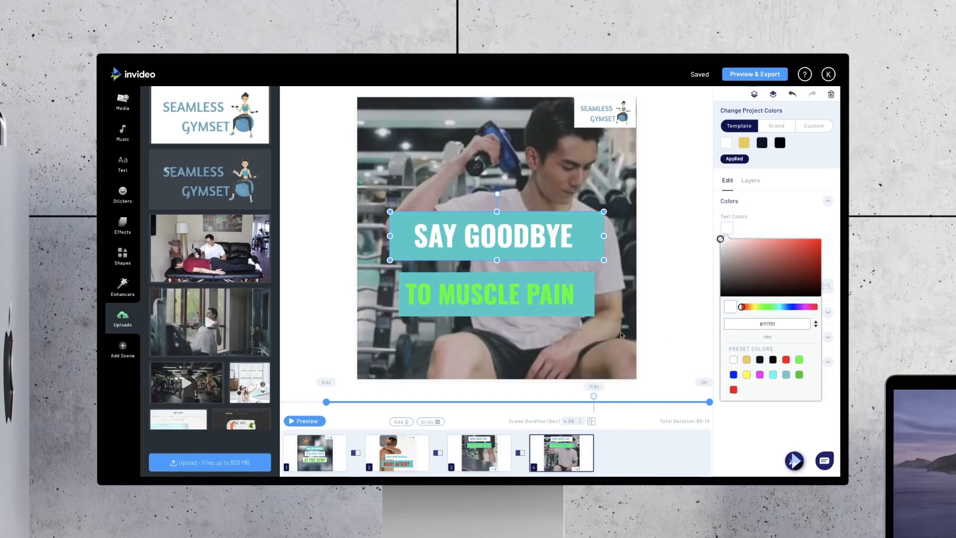
Step: Give the TO MUSCLE PAIN text a white box and the preset teal text colour
left_click(551, 306)
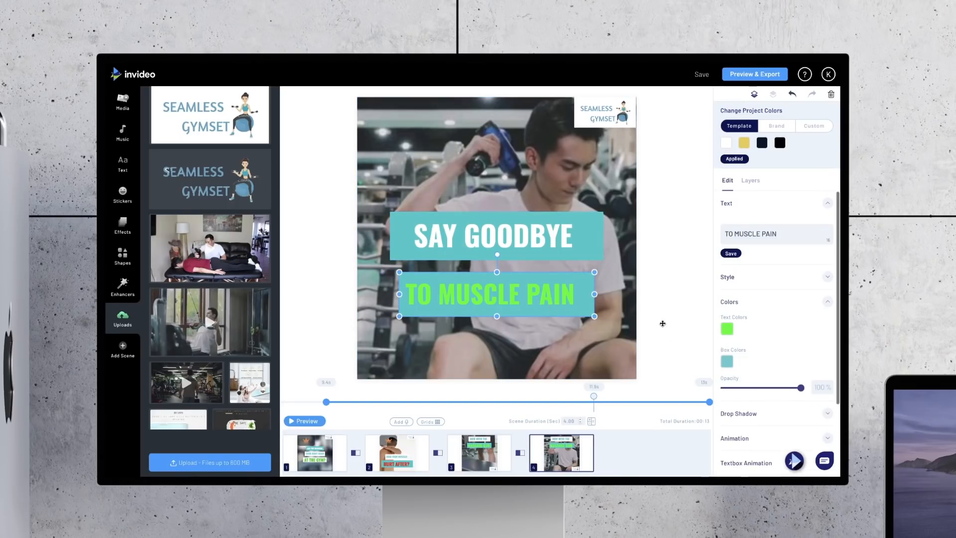
left_click(727, 361)
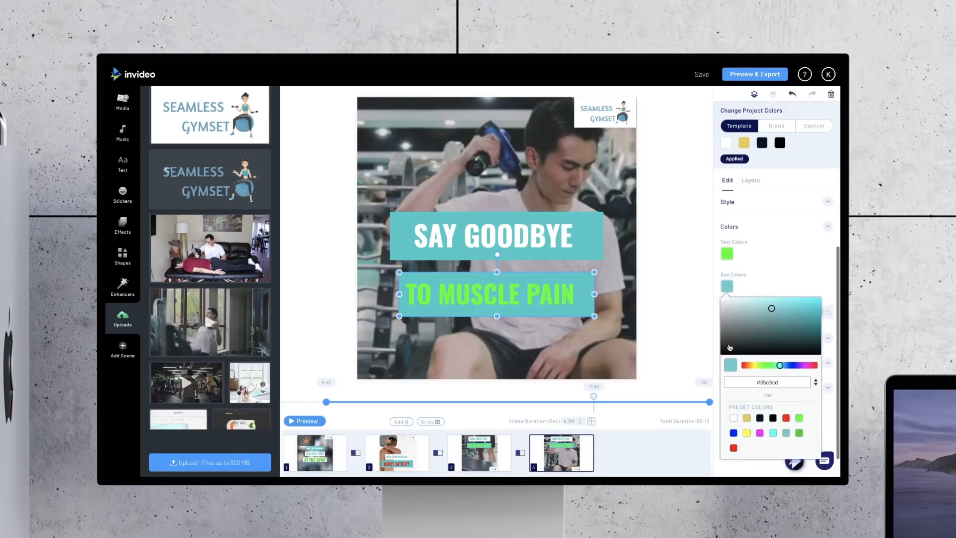
left_click(727, 252)
left_click(683, 263)
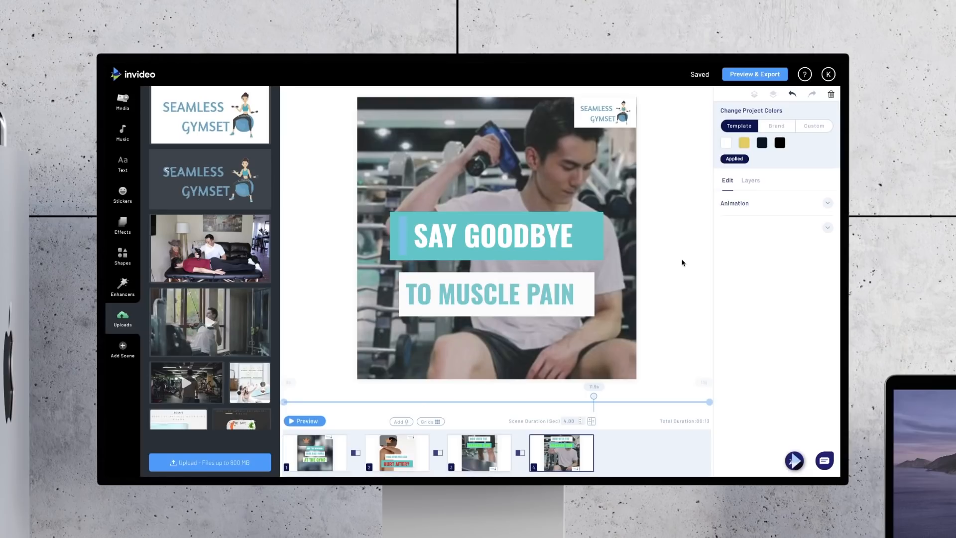
Step: Add a multicoloured falling Confetti effect over the fourth scene and preview it
left_click(120, 228)
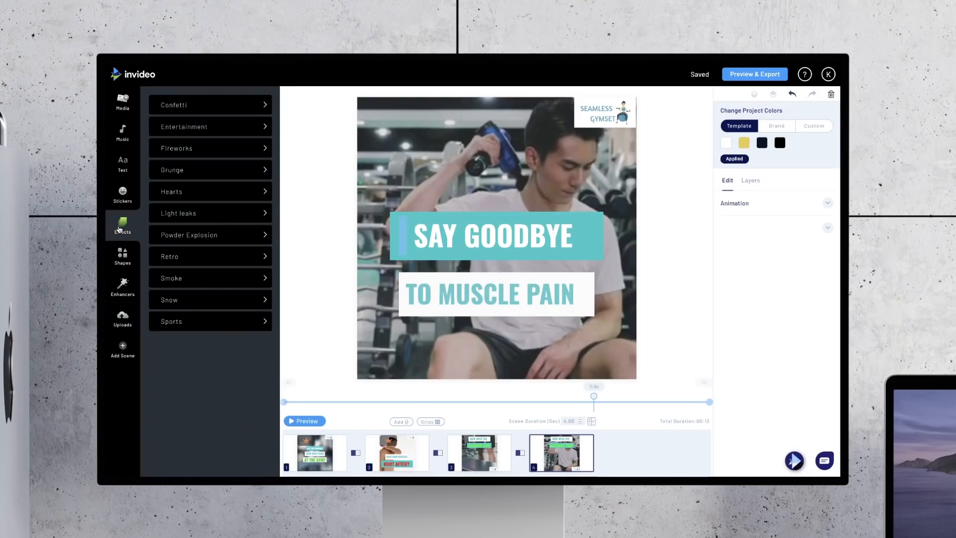
left_click(179, 109)
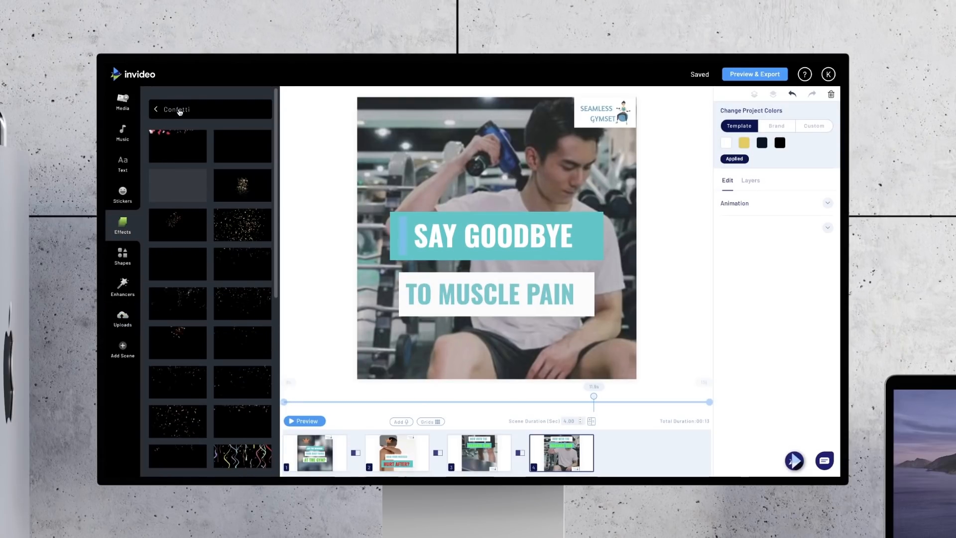
scroll(260, 350, "down", 3)
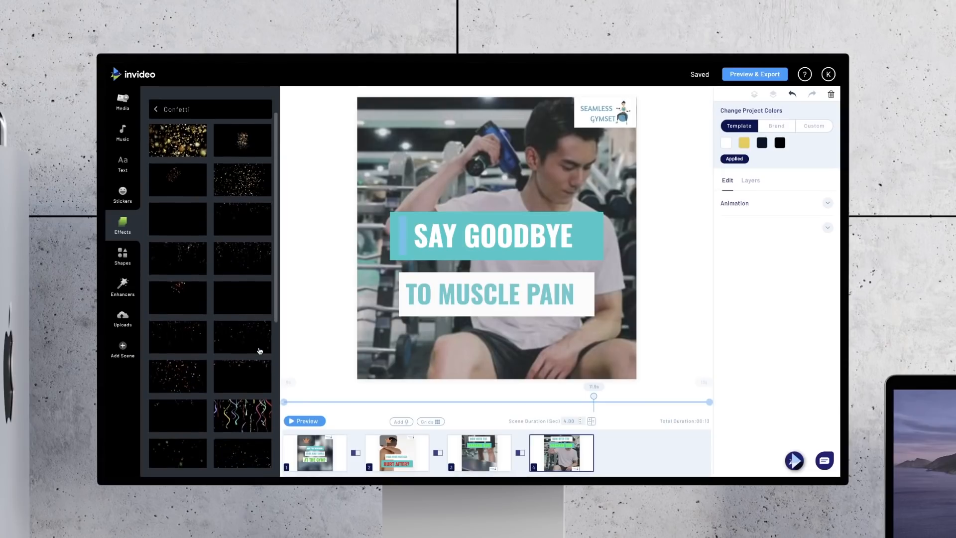
scroll(260, 352, "down", 4)
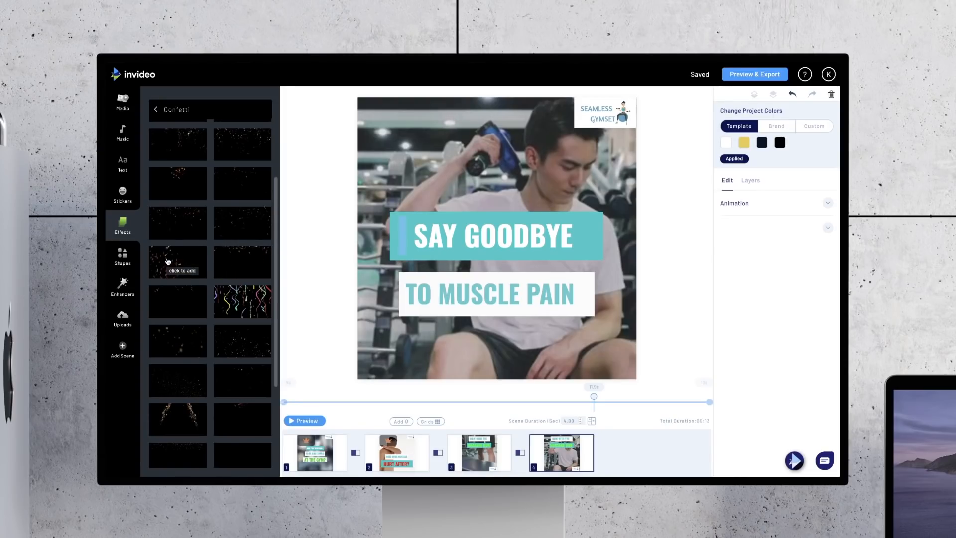
scroll(252, 230, "up", 2)
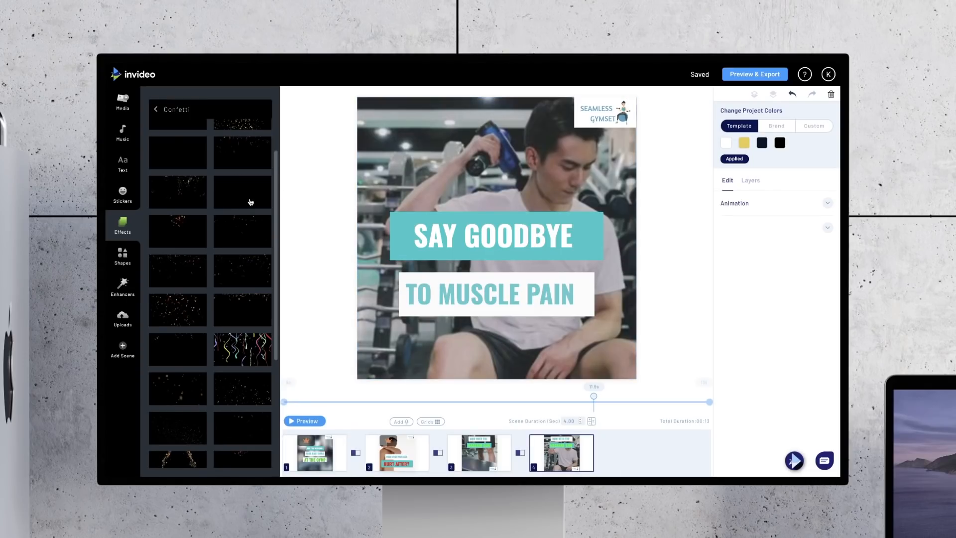
left_click(235, 200)
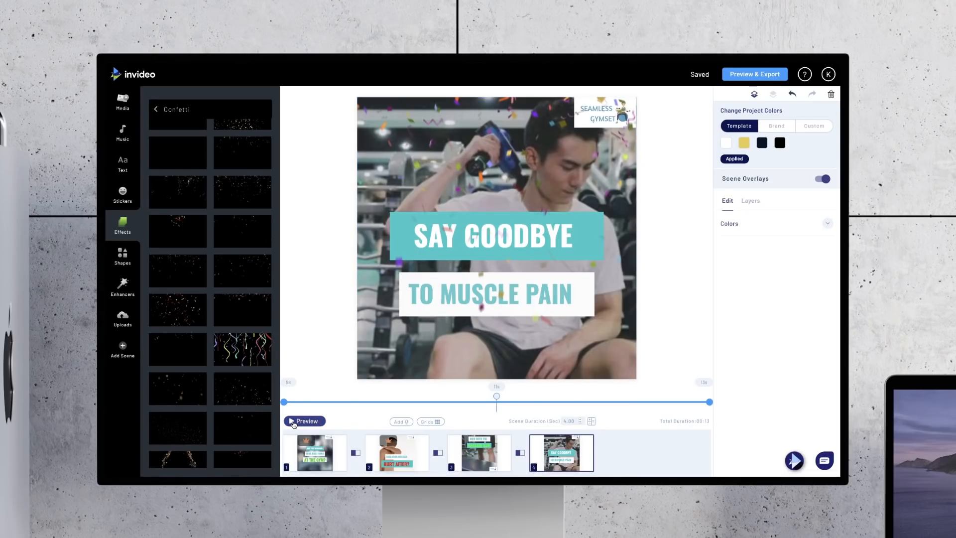
left_click(293, 423)
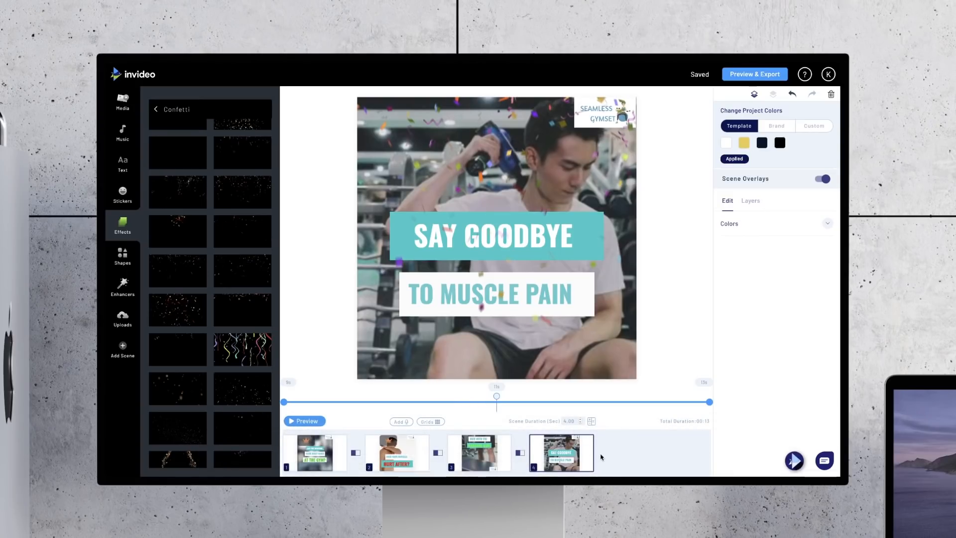
Step: Duplicate the fourth scene, and in the copy turn off the scene overlay and delete the TO MUSCLE PAIN text
left_click(573, 443)
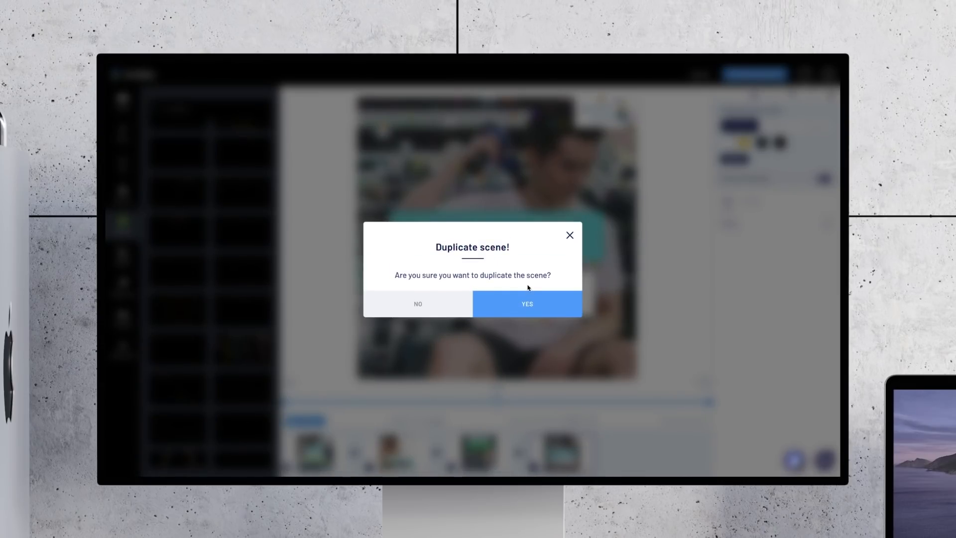
left_click(529, 302)
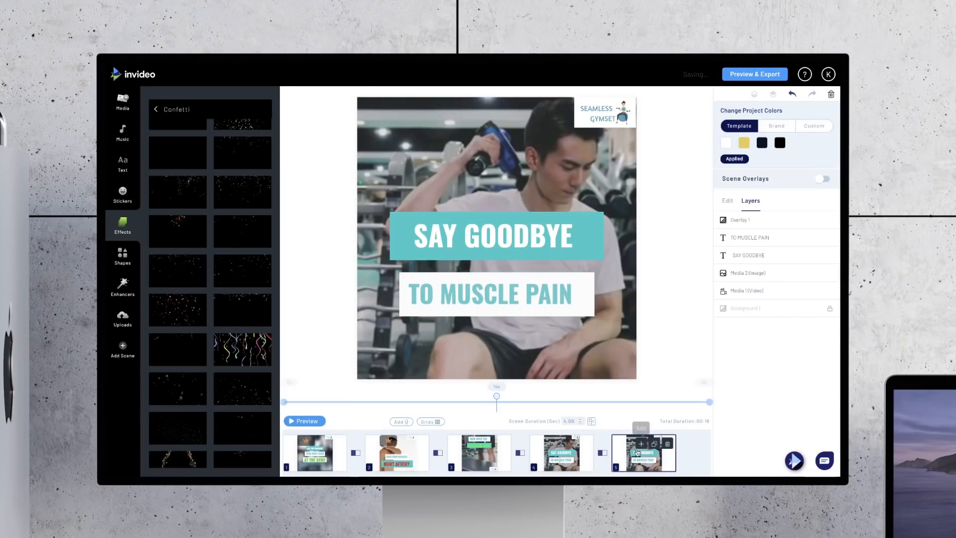
left_click(747, 241)
key("Delete")
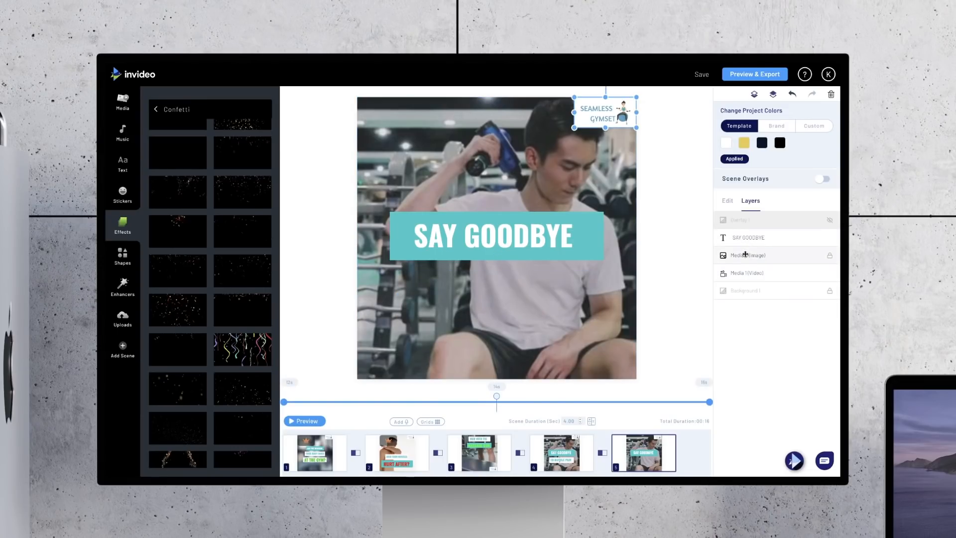
Step: Delete the logo image, the SAY GOODBYE text and the background video from the duplicated fifth scene
key("Delete")
left_click(748, 236)
key("Delete")
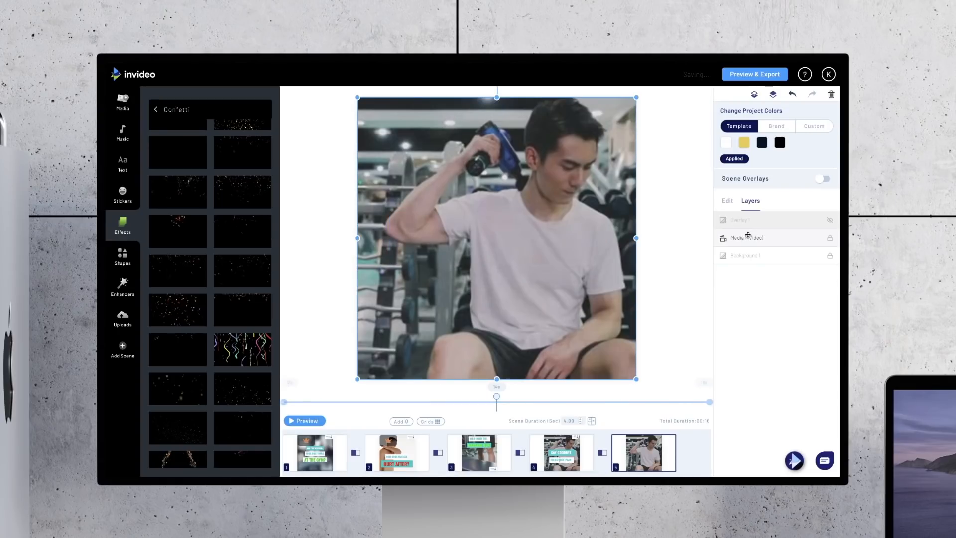
left_click(748, 238)
key("Delete")
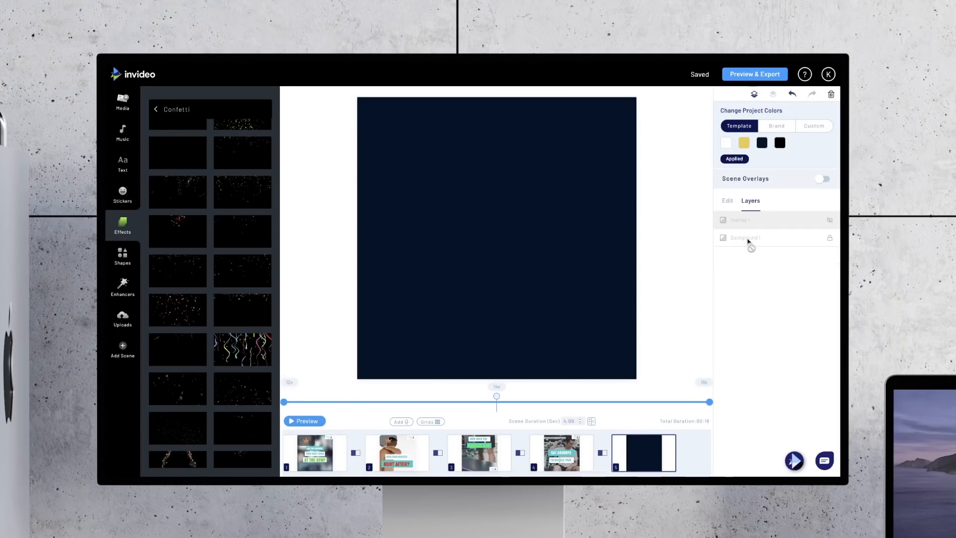
Step: Fill the empty fifth scene with the uploaded massage gun features image and set its duration to 3 seconds
left_click(115, 327)
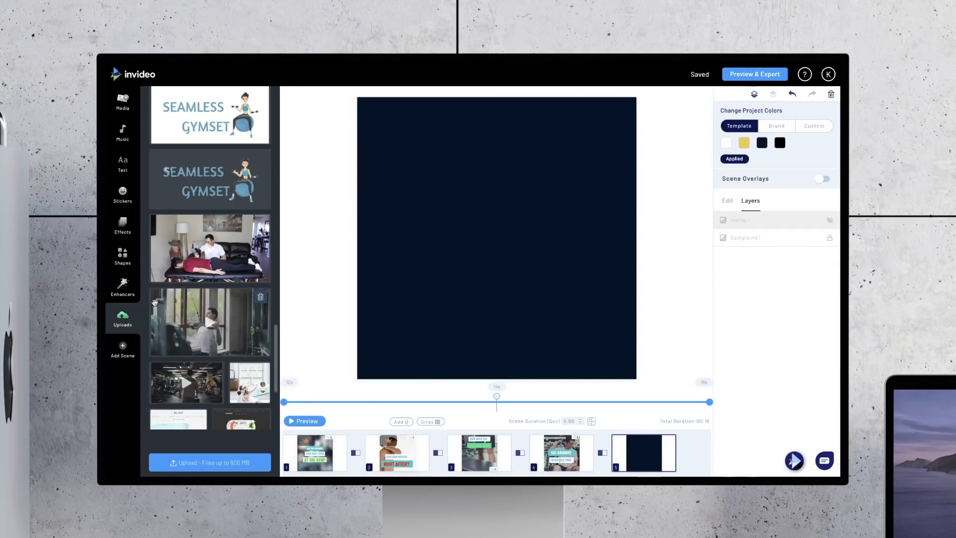
scroll(223, 321, "down", 1)
scroll(223, 321, "up", 3)
scroll(222, 321, "up", 1)
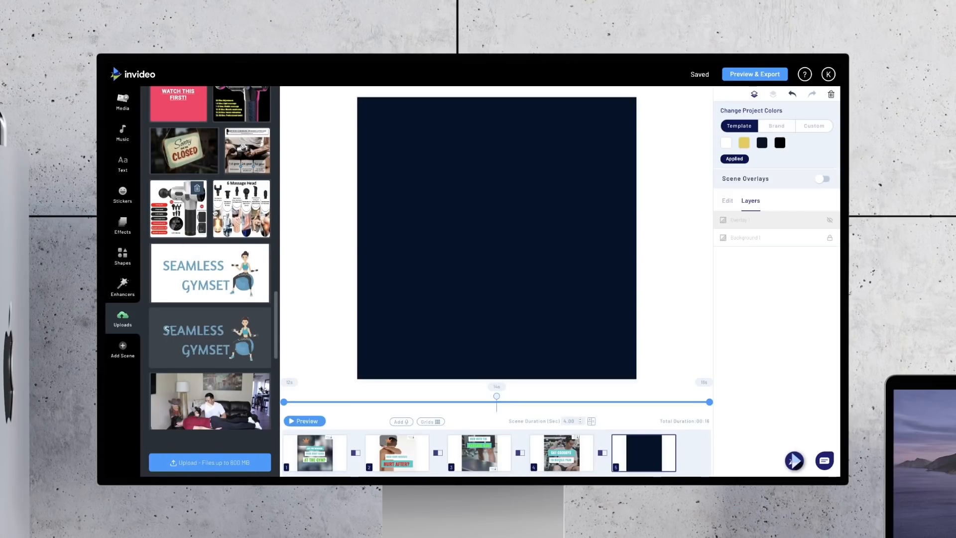
left_click(188, 211)
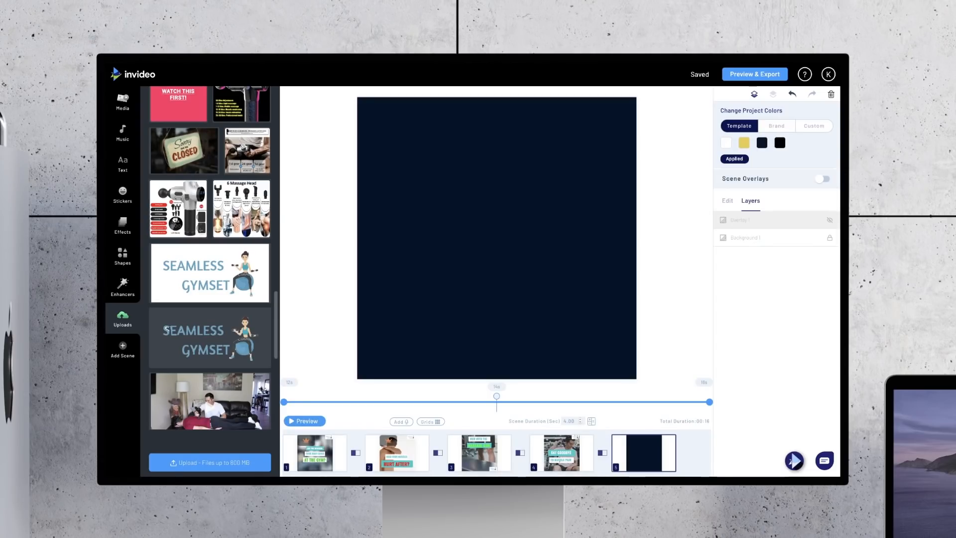
left_click(700, 209)
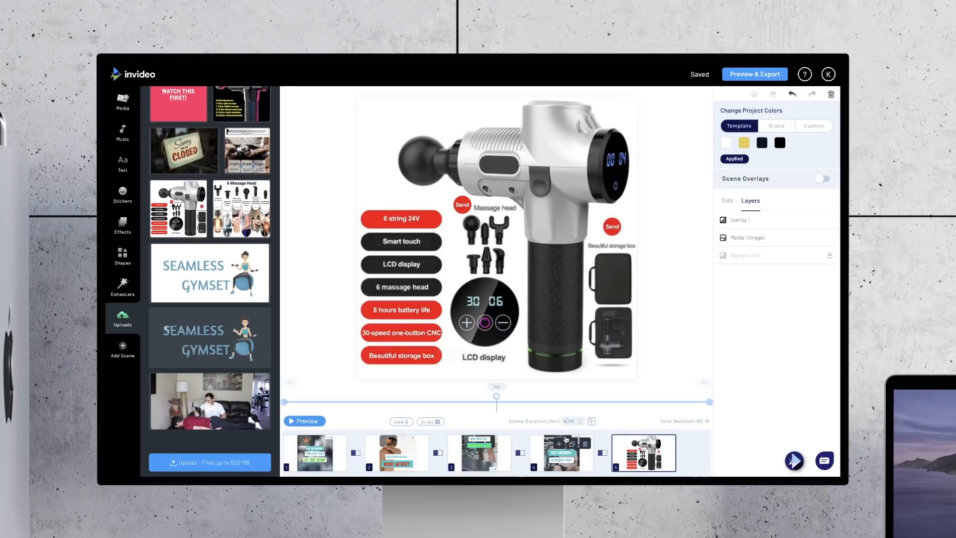
left_click(695, 368)
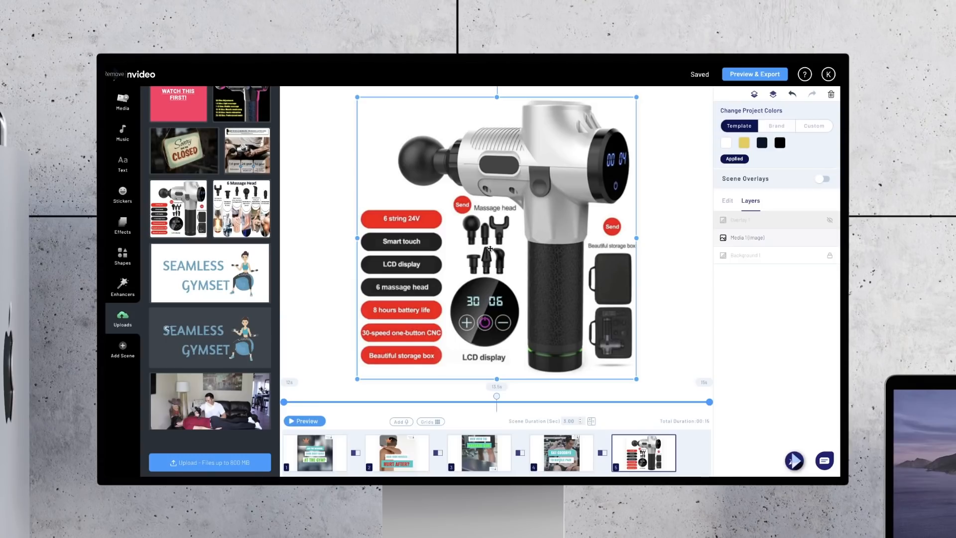
Step: Duplicate the fourth scene and move the copy behind the massage gun image scene at the end
left_click(567, 455)
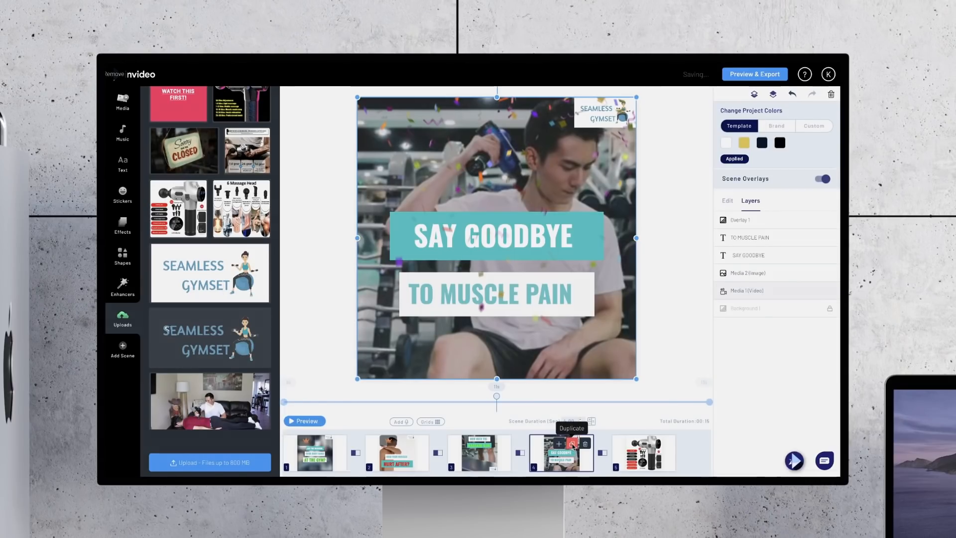
left_click(573, 444)
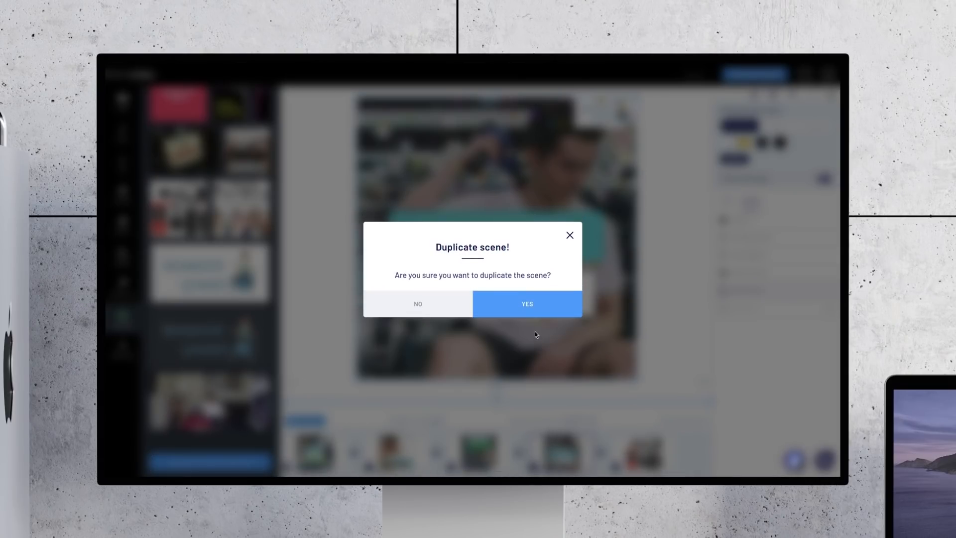
left_click(532, 302)
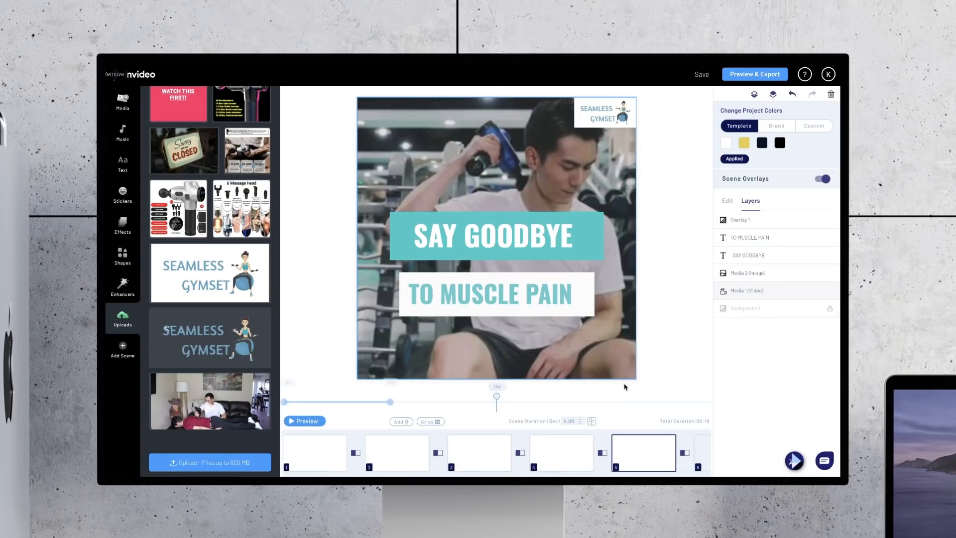
scroll(648, 455, "right", 2)
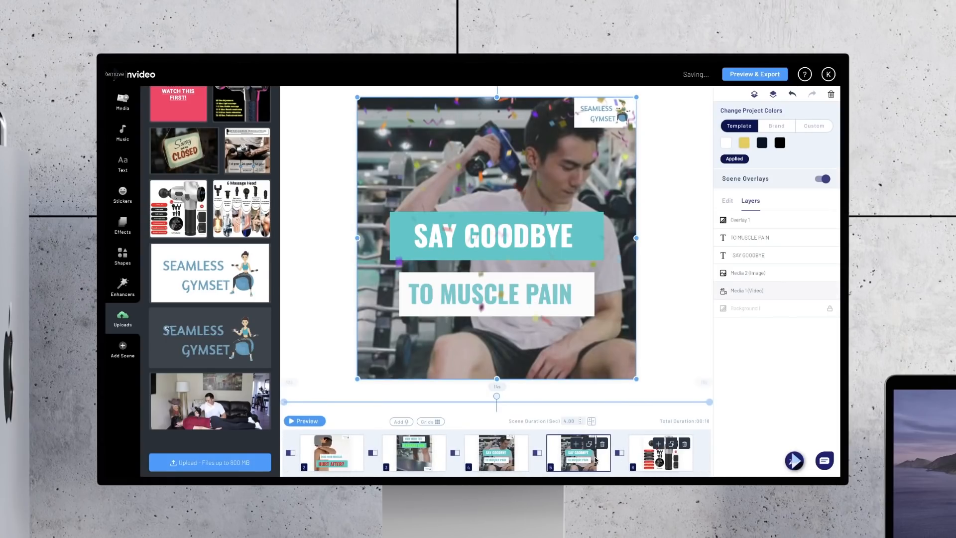
left_click_drag(595, 459, 676, 454)
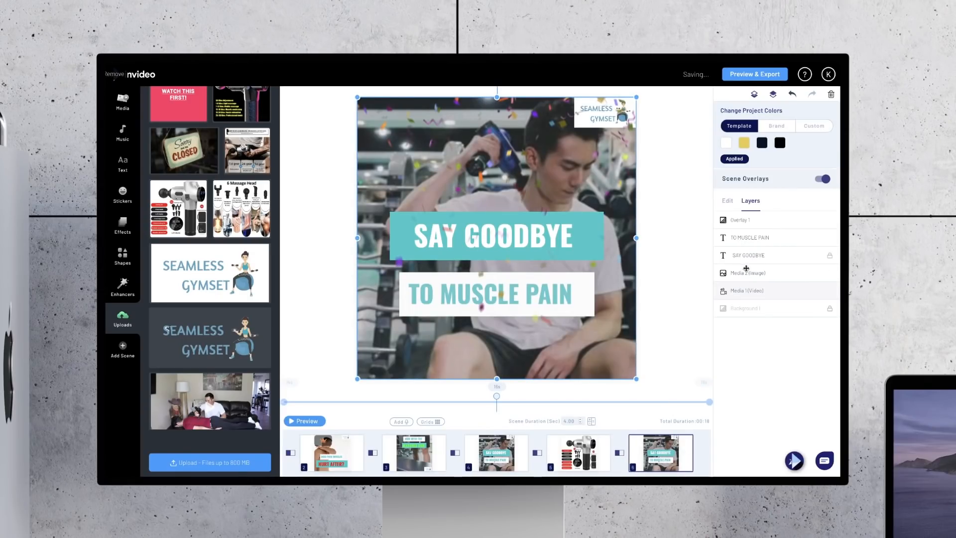
Step: In the last scene, delete the confetti overlay and replace the background video with the uploaded dark gym clip
left_click(754, 223)
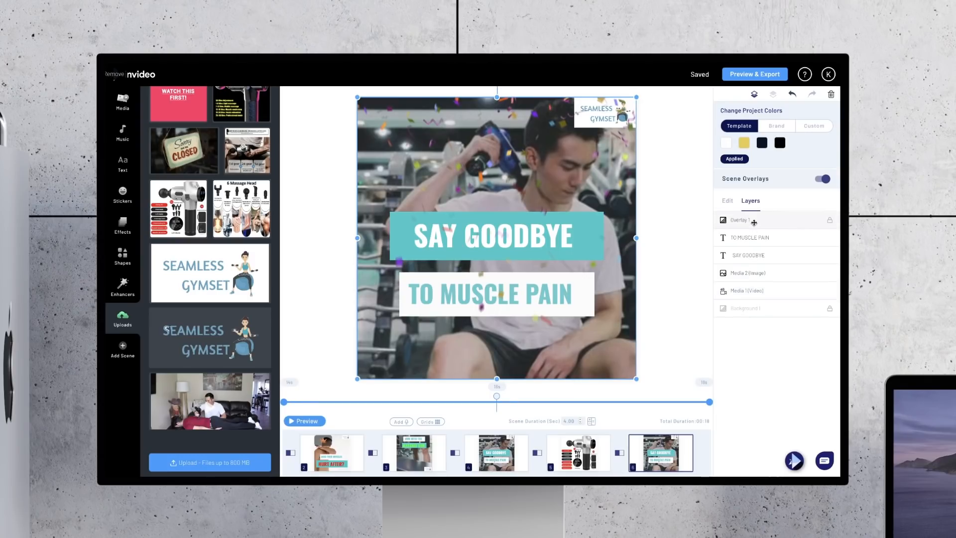
key("Delete")
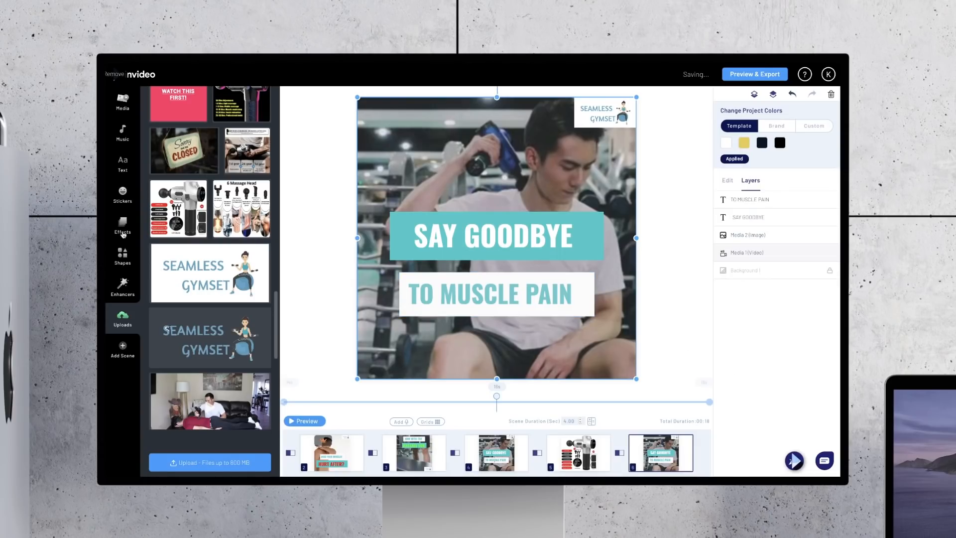
scroll(226, 357, "down", 3)
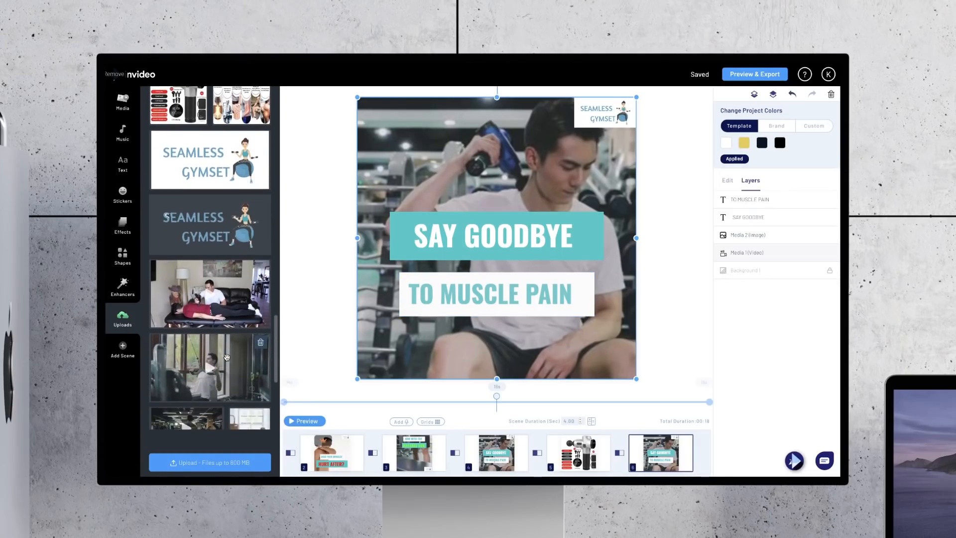
scroll(227, 357, "down", 1)
left_click_drag(203, 341, 390, 343)
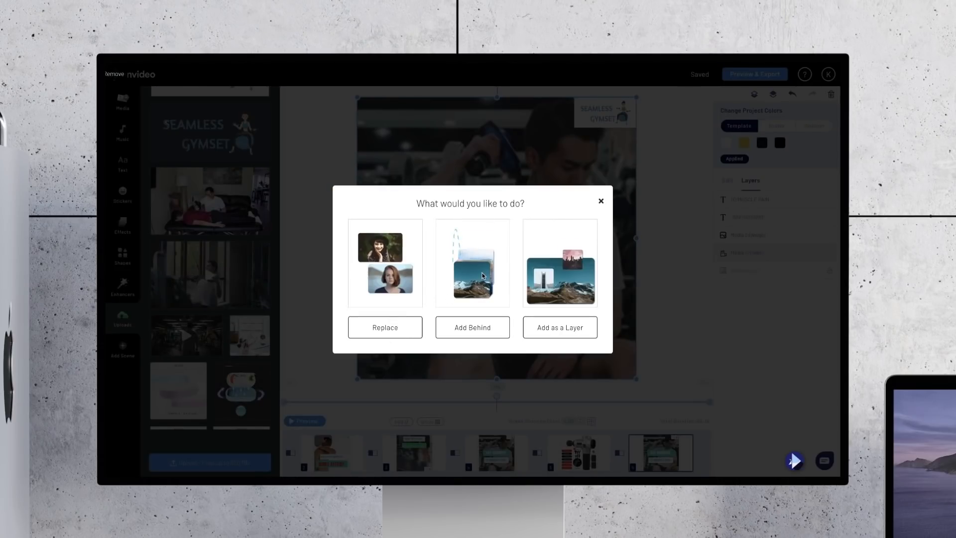
left_click(381, 328)
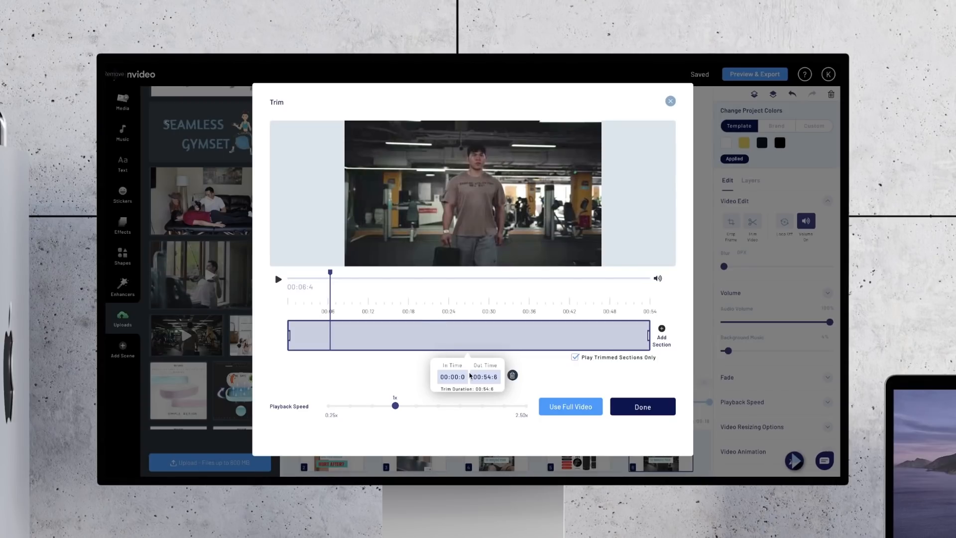
Step: Trim the gym clip from 00:06:4 to 00:16:4 and preview the last scene with its duration set to 10 seconds
double_click(463, 377)
key("BackSpace")
type("00:06:4")
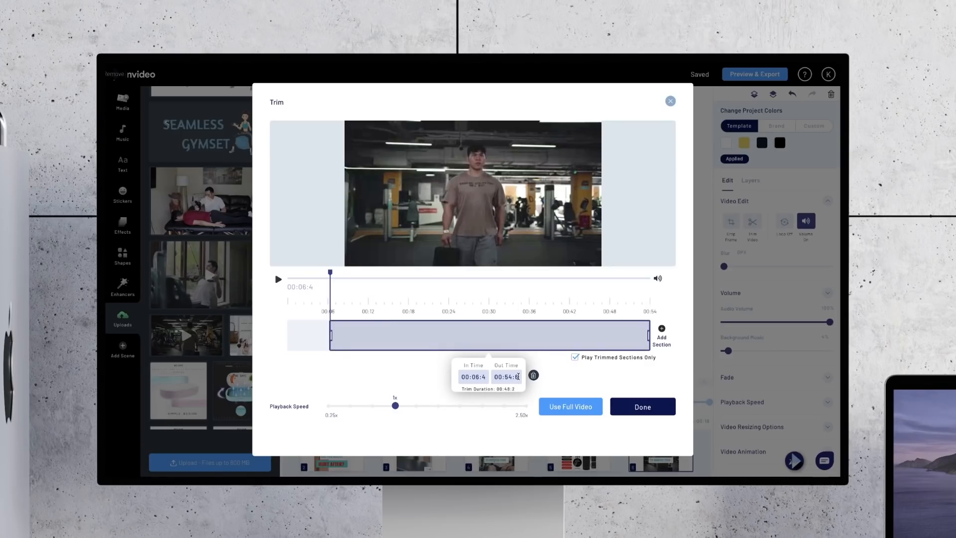
double_click(517, 377)
key("BackSpace")
type("00:16:4")
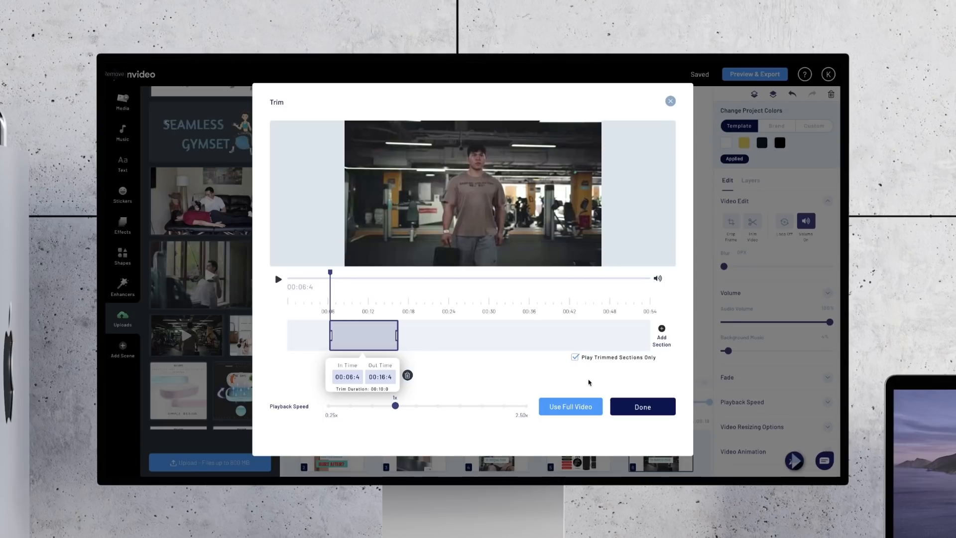
left_click(641, 405)
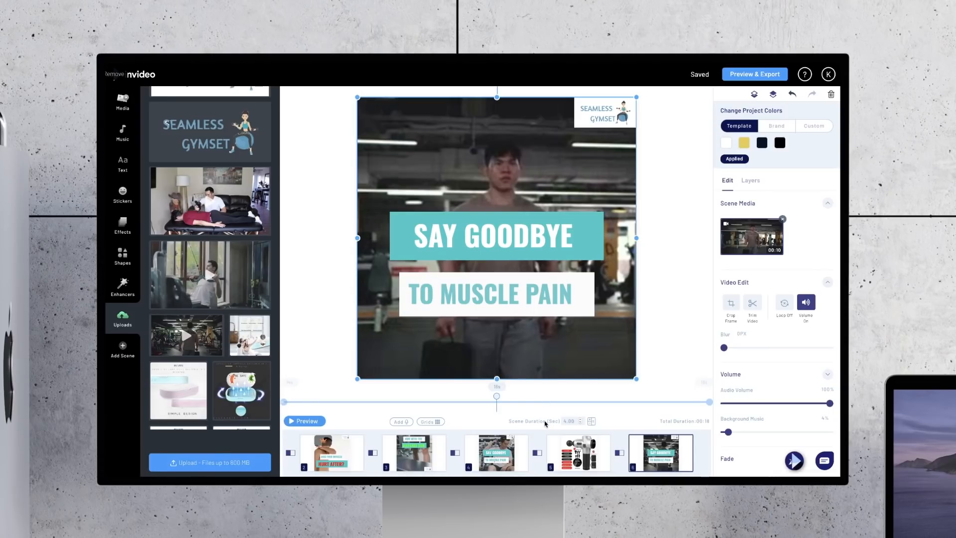
mouse_move(562, 438)
left_click(298, 423)
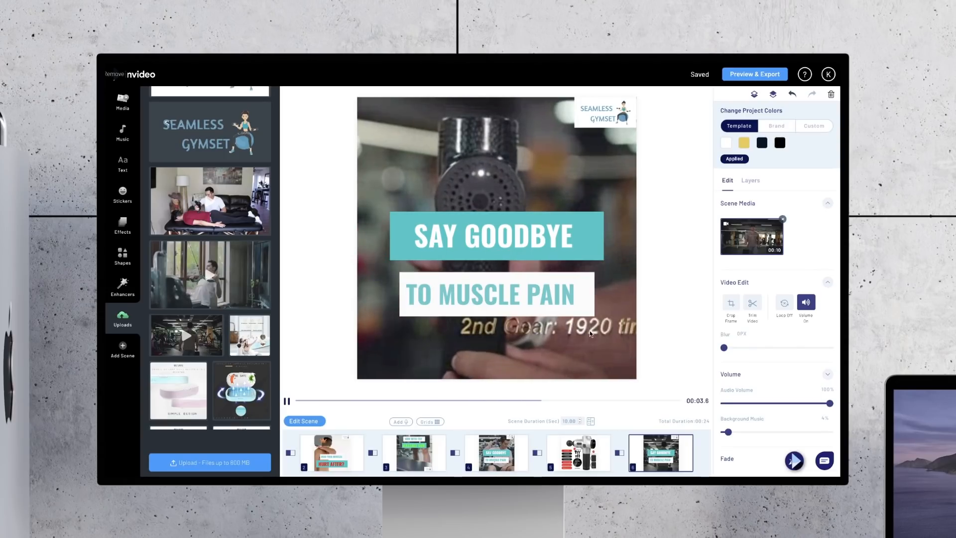
Step: Move the TO MUSCLE PAIN text to the lower right of the frame, enlarging it slightly against the right edge
left_click(549, 293)
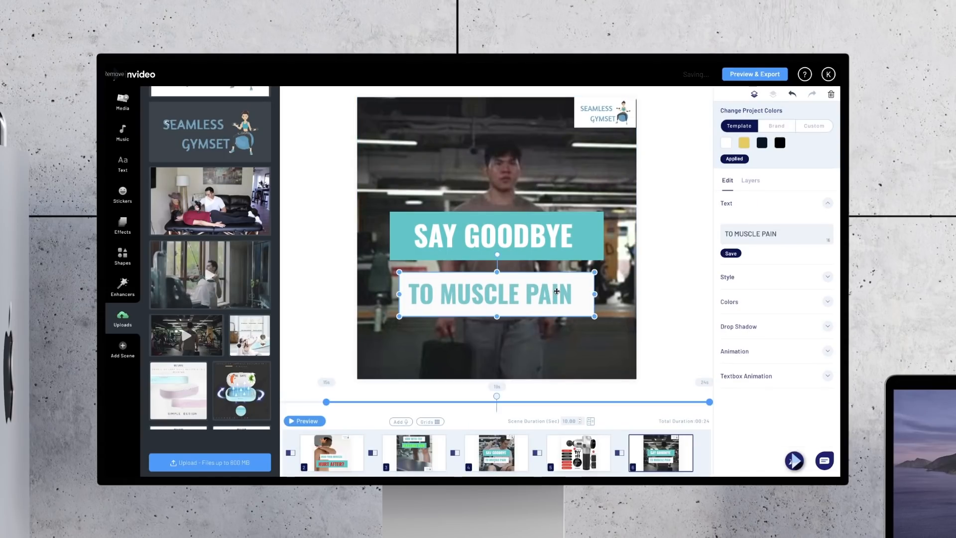
left_click_drag(557, 290, 584, 340)
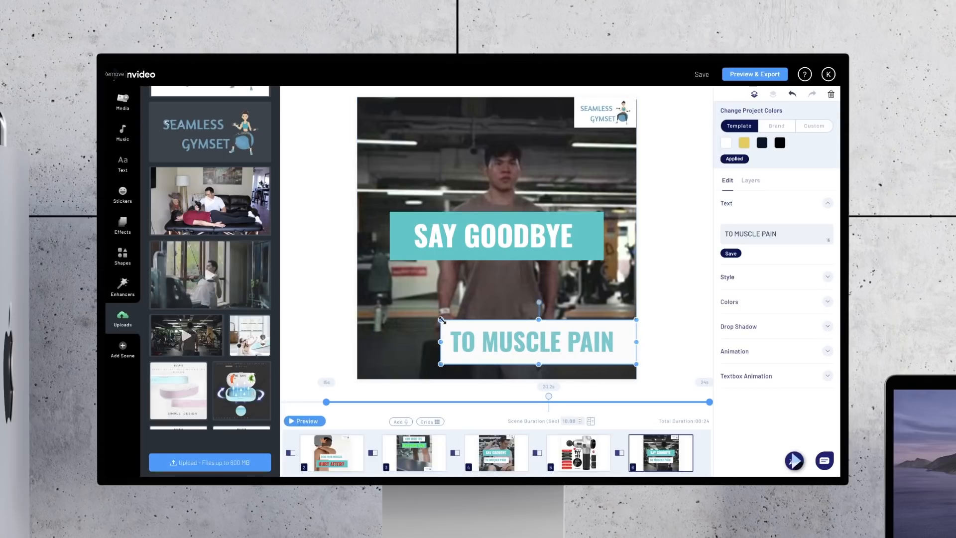
left_click_drag(442, 319, 420, 317)
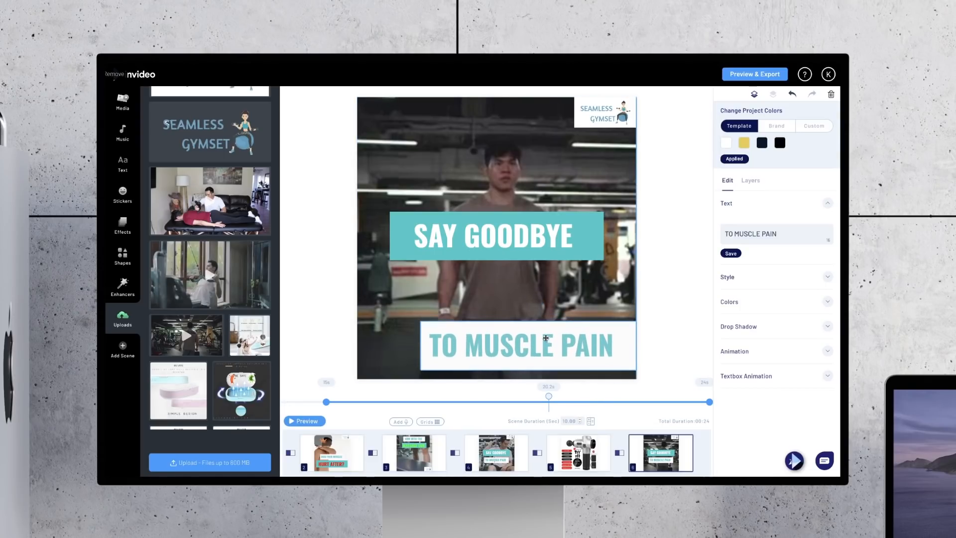
left_click_drag(546, 334, 546, 329)
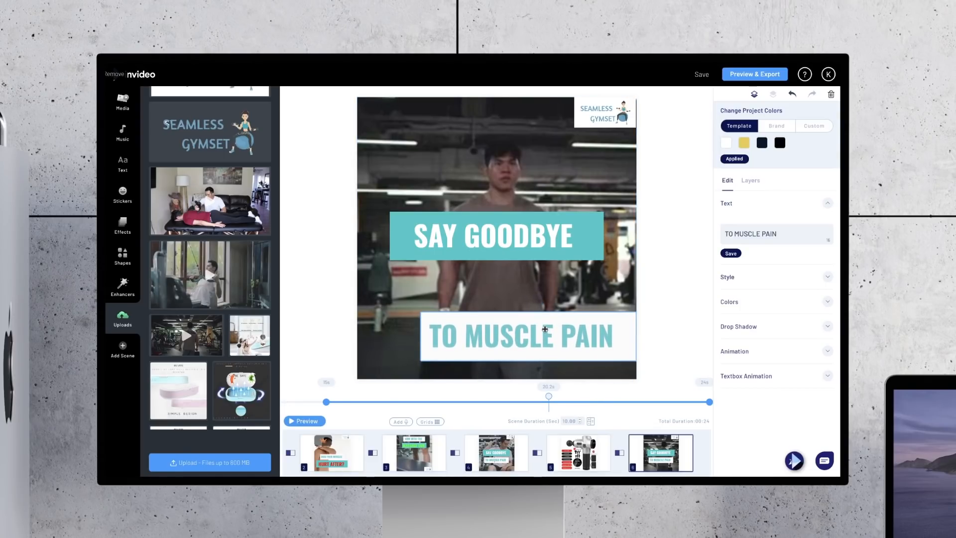
Step: Place a larger, wider SAY GOODBYE box directly above TO MUSCLE PAIN, narrow the lower box slightly and preview the scene
left_click(497, 226)
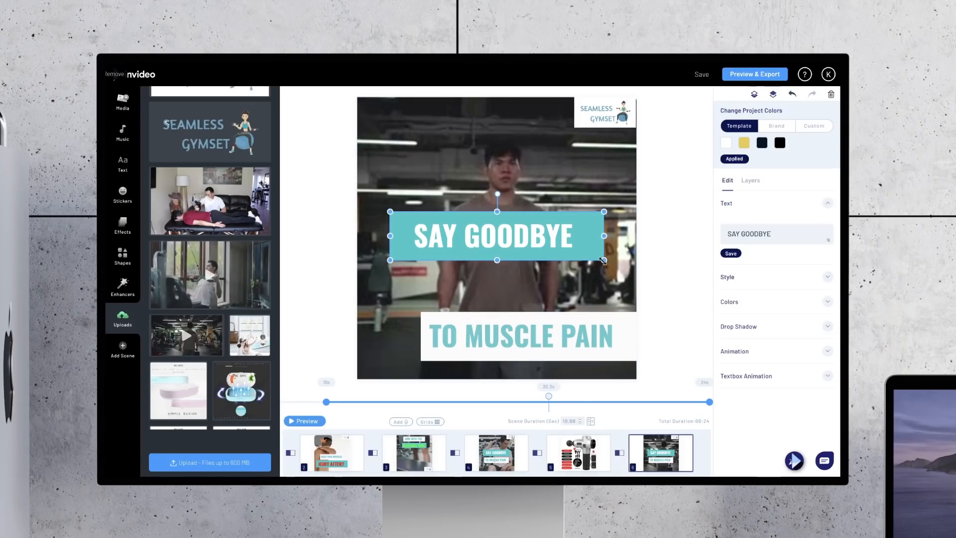
left_click_drag(603, 260, 598, 286)
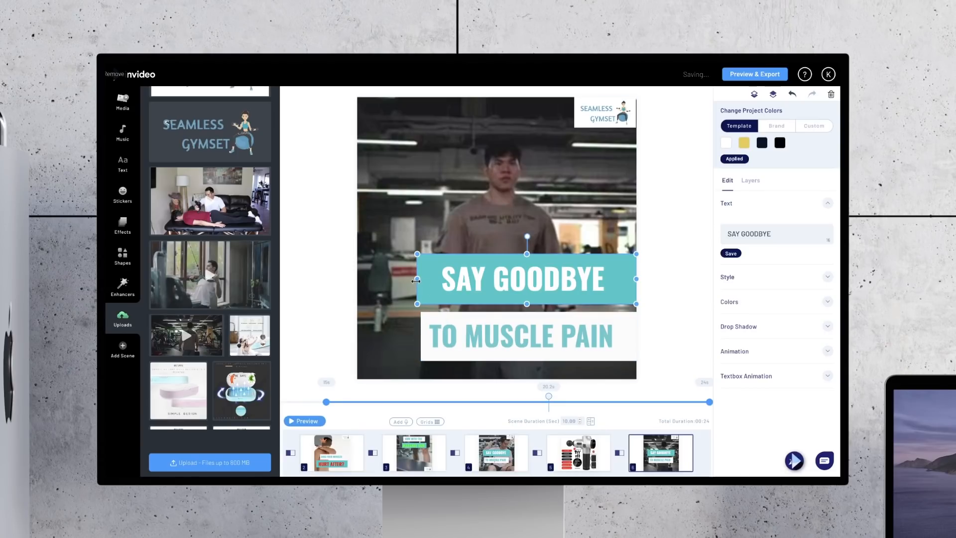
left_click_drag(416, 281, 405, 279)
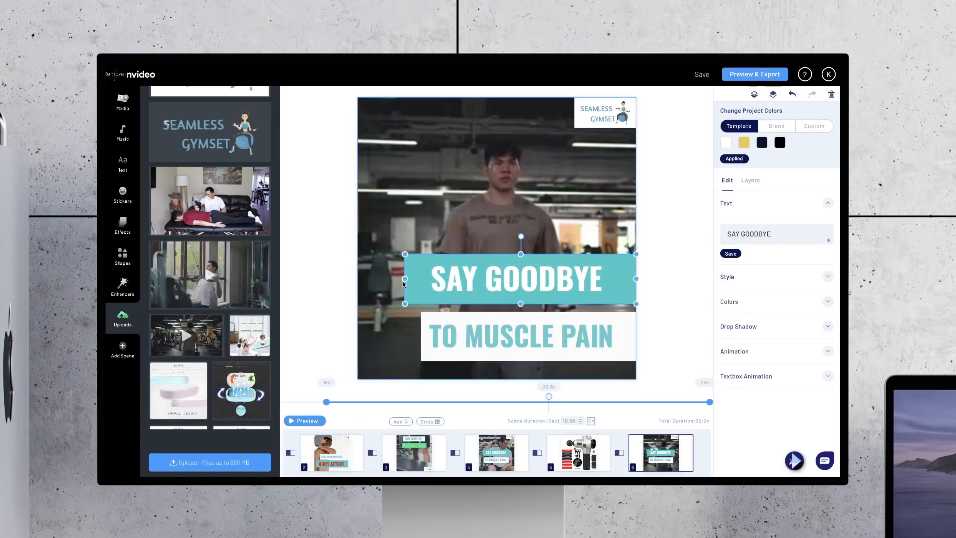
left_click(450, 344)
left_click_drag(421, 337, 426, 337)
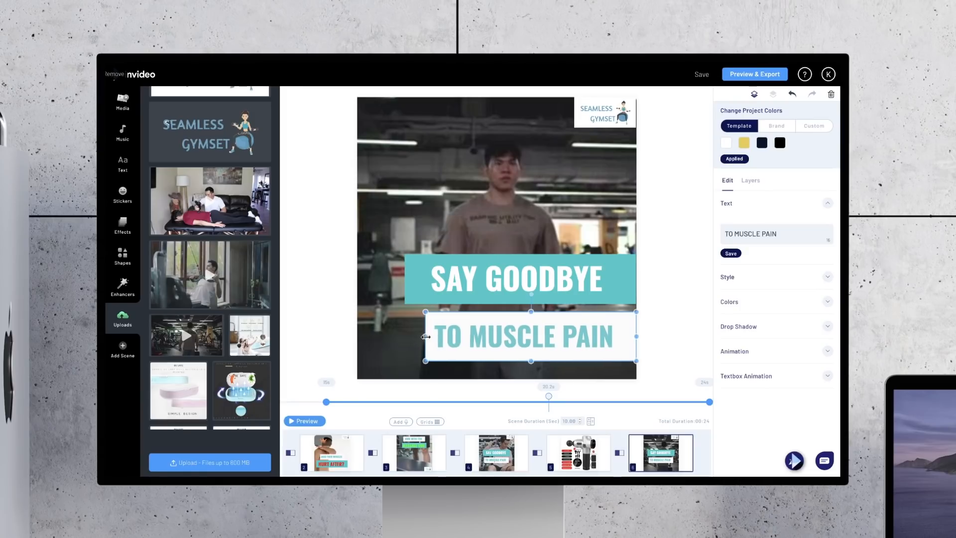
left_click(301, 420)
Step: Replace the last scene's two texts with THREE LEVELS OF and POWER SETTINGS
left_click(575, 279)
left_click(597, 273)
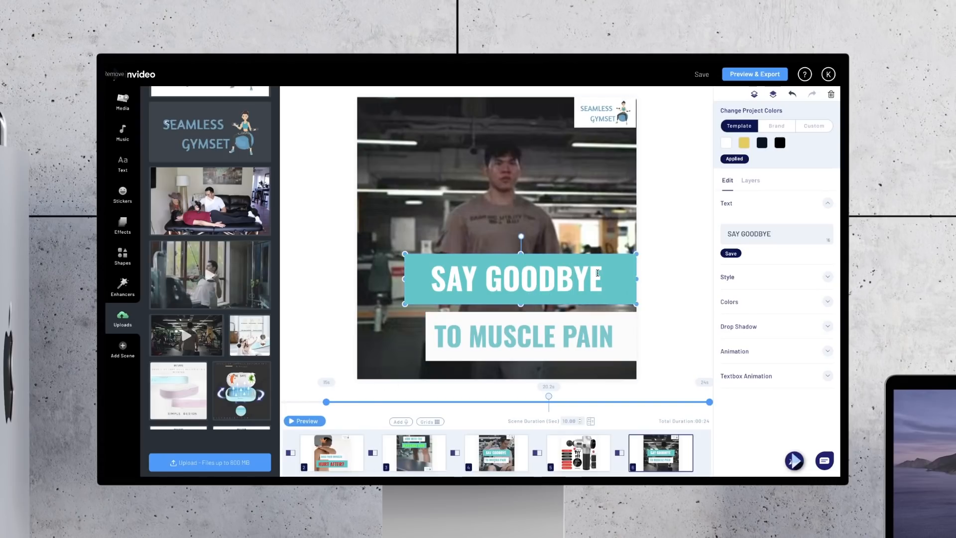
key("BackSpace")
key("BackSpace")
key("BackSpace")
key("BackSpace")
key("BackSpace")
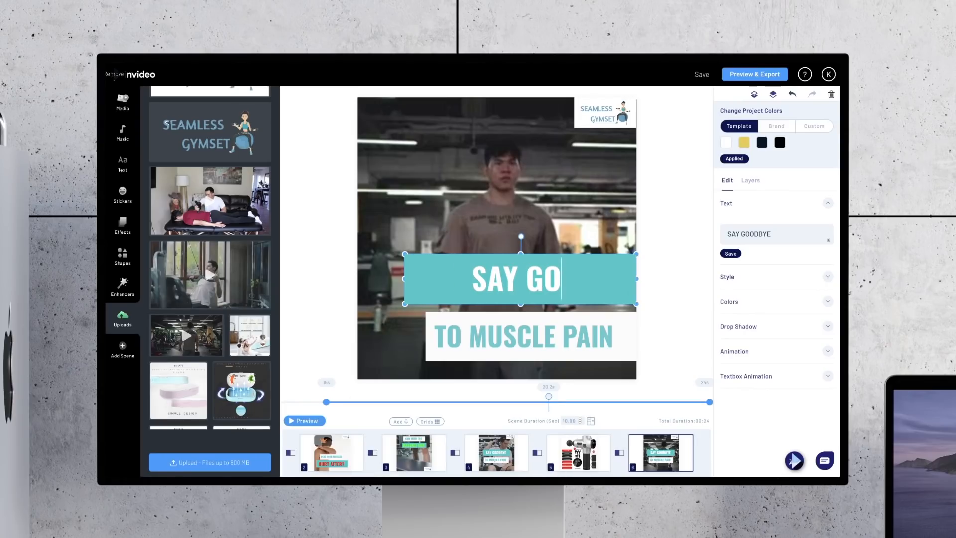
key("BackSpace")
key("BackSpace")
key("BackSpace")
key("BackSpace")
key("BackSpace")
key("BackSpace")
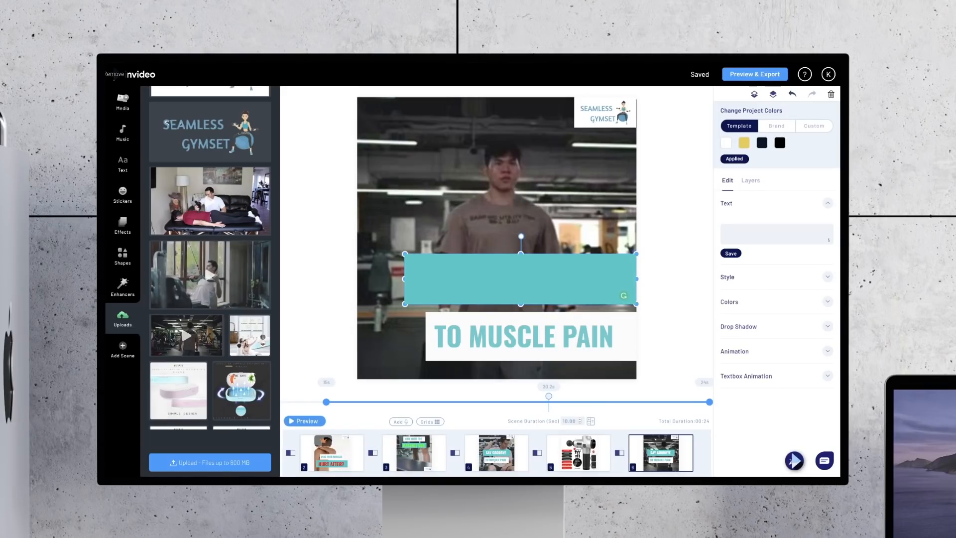
left_click(689, 250)
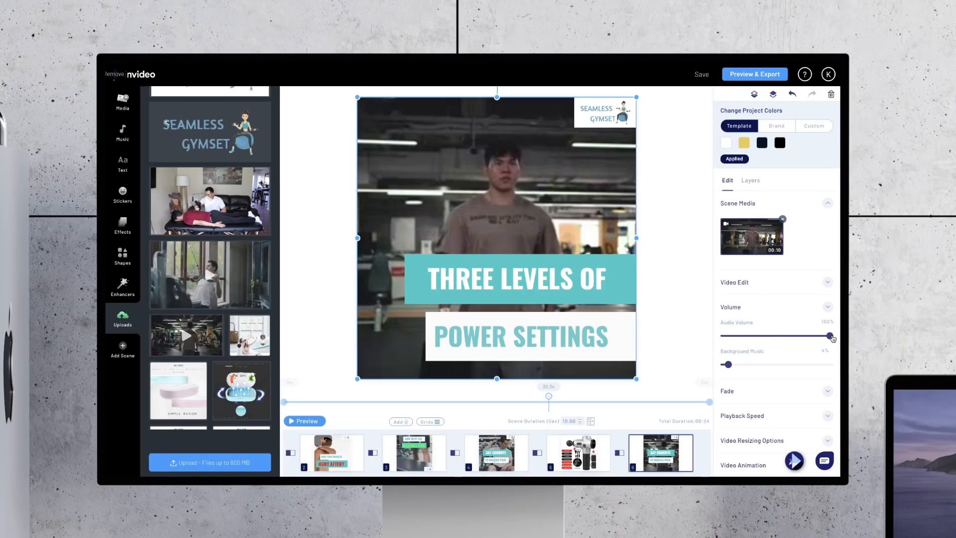
Step: Set the last scene's video audio volume to 0% and its background music to 100%
left_click_drag(830, 336, 798, 364)
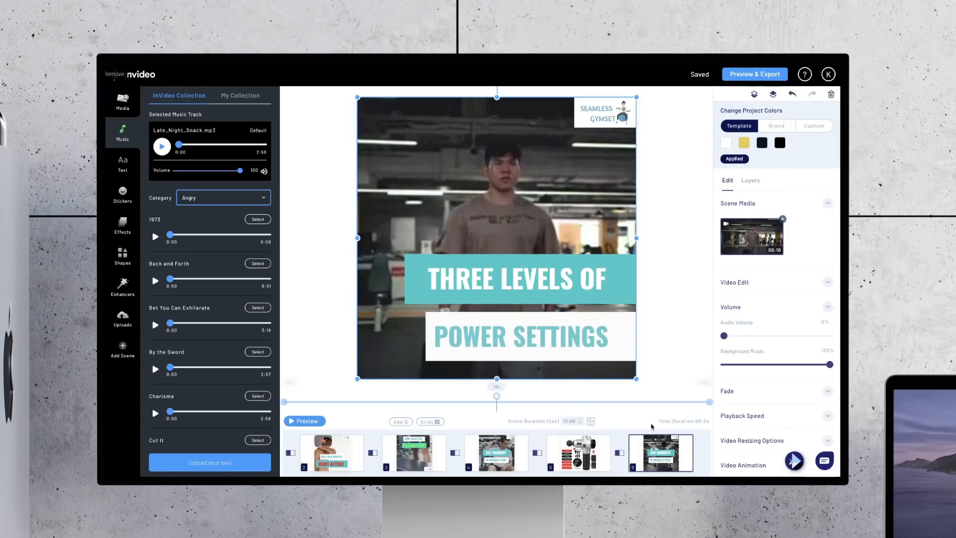
Step: Set the SAY GOODBYE scene's video audio to 0% and background music to 100%, and lower the video audio in the MASSAGE GUN scene
left_click(512, 462)
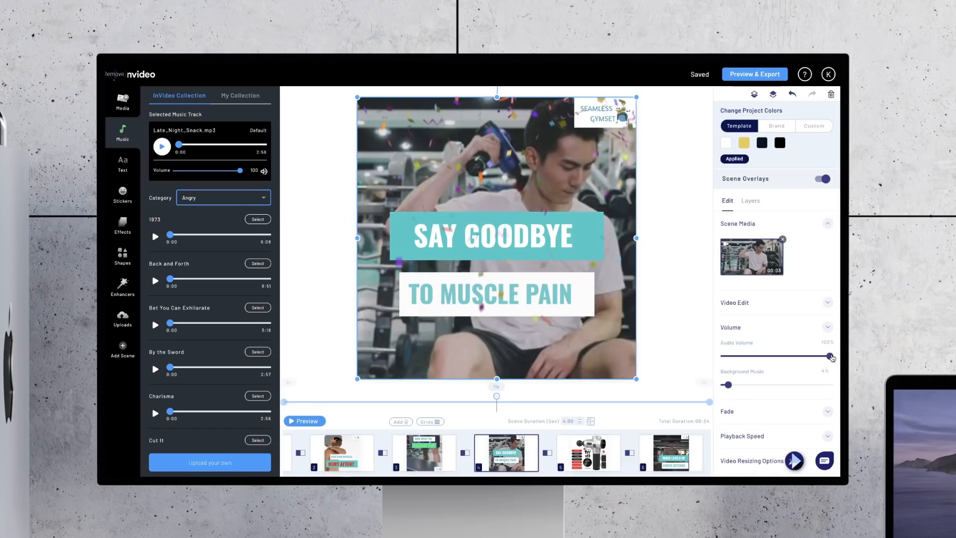
left_click_drag(830, 356, 830, 384)
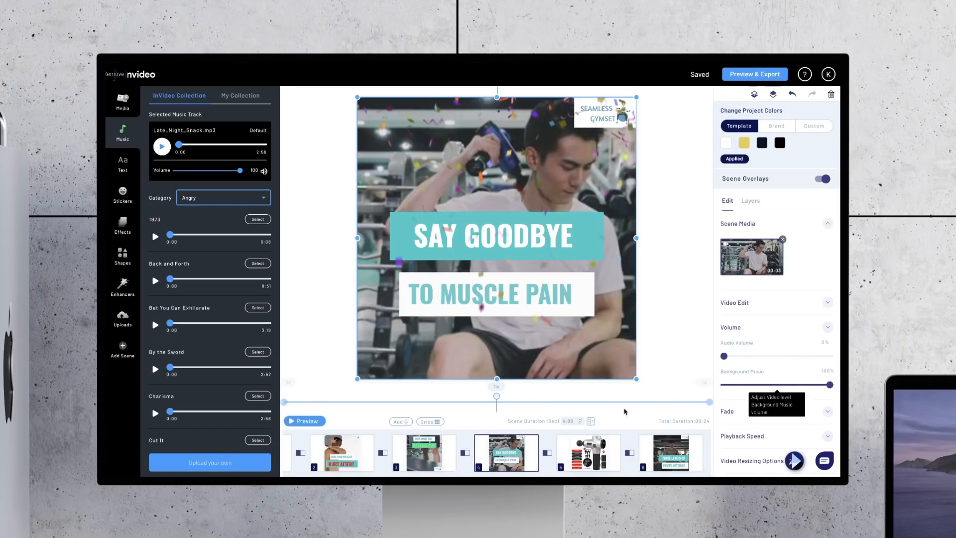
left_click(424, 453)
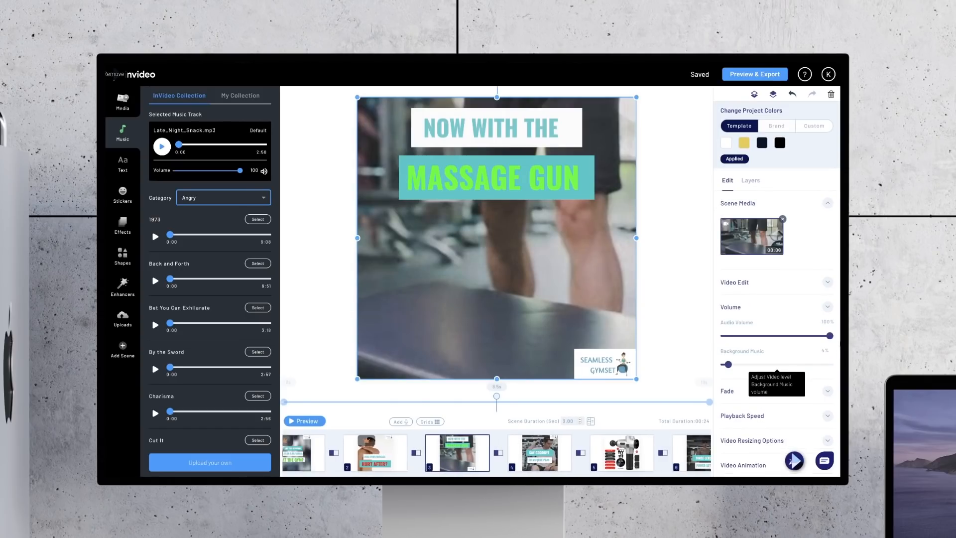
left_click_drag(830, 335, 701, 336)
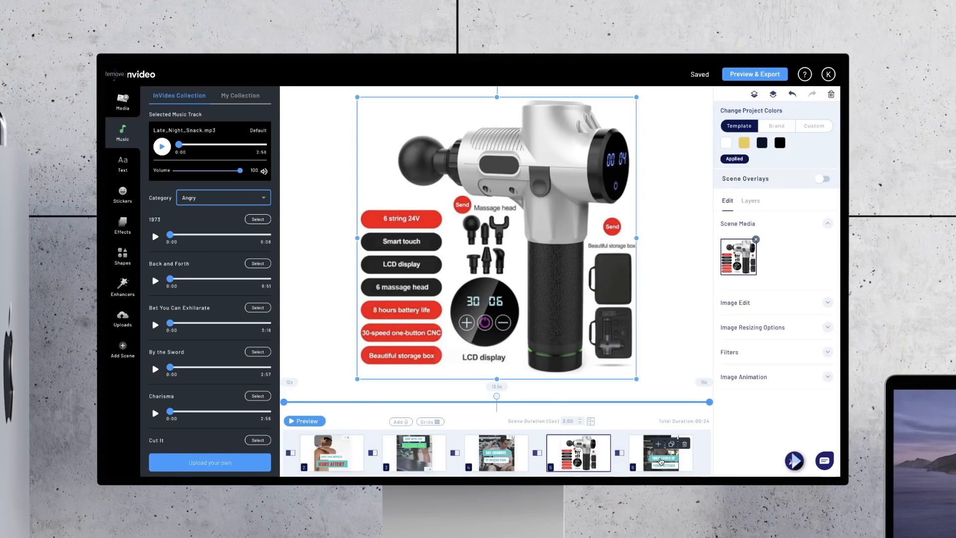
Step: Duplicate the massage gun product image scene and move the copy to the end, after the THREE LEVELS OF POWER SETTINGS scene
left_click(661, 461)
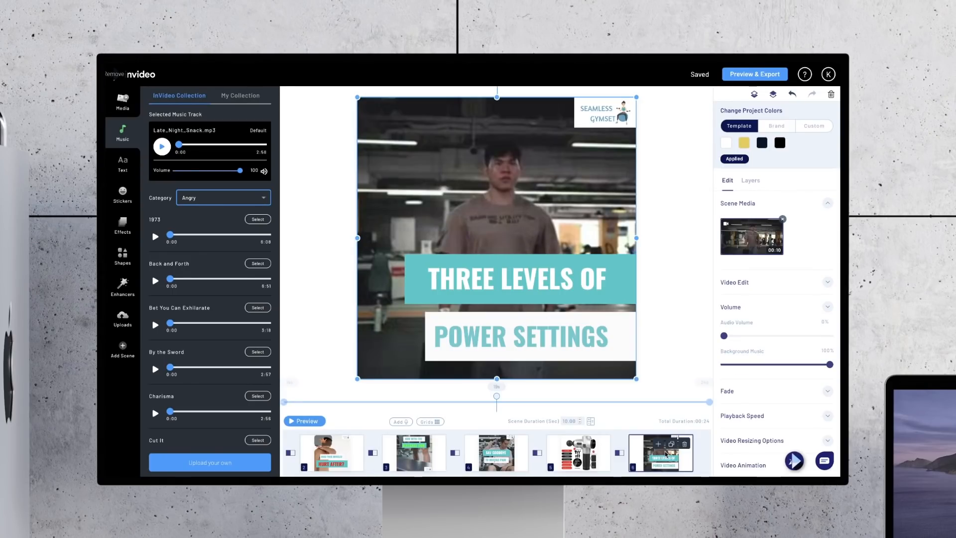
left_click(581, 461)
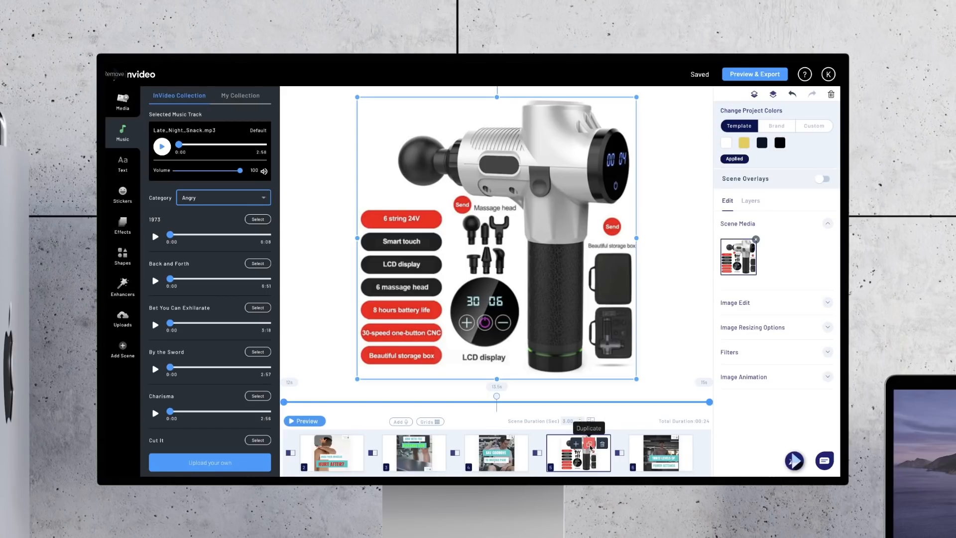
left_click(589, 445)
left_click(536, 300)
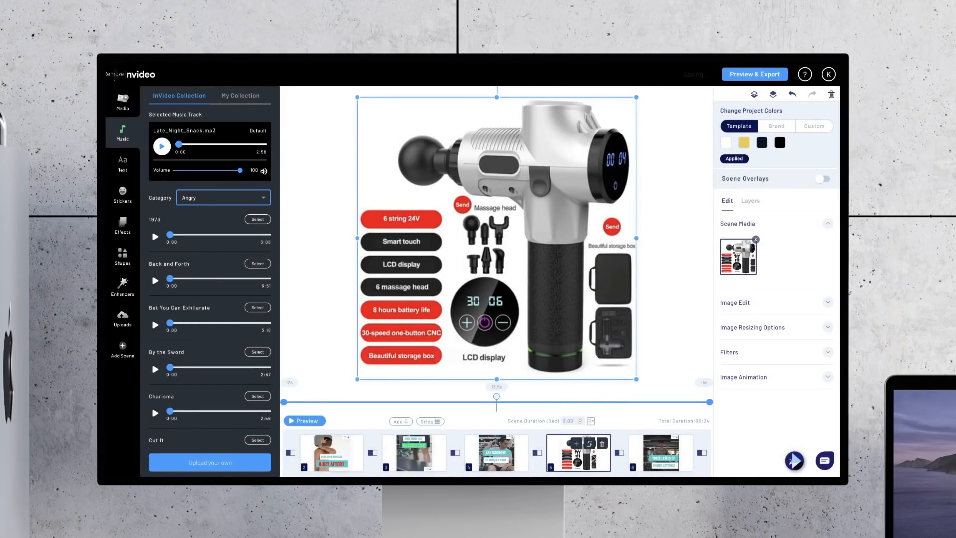
scroll(626, 465, "right", 2)
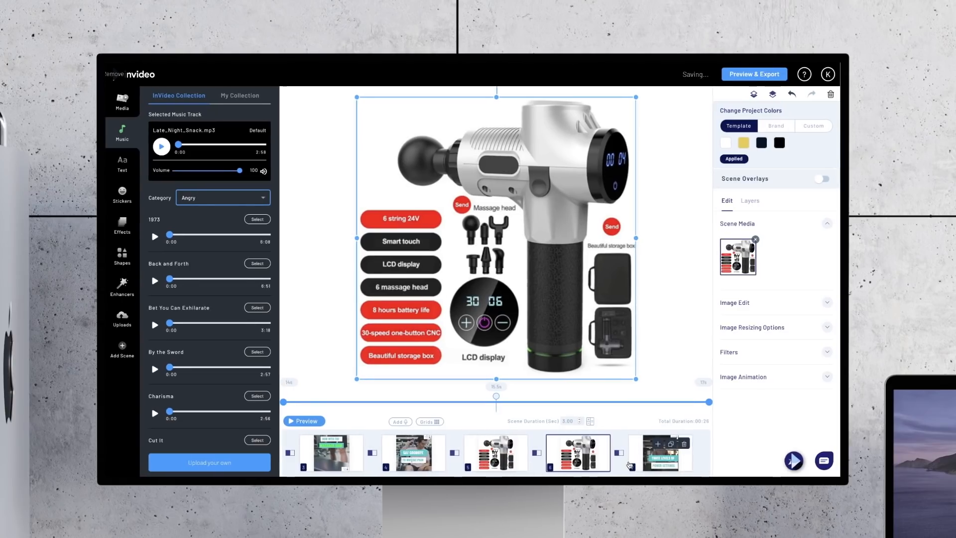
left_click_drag(588, 460, 675, 460)
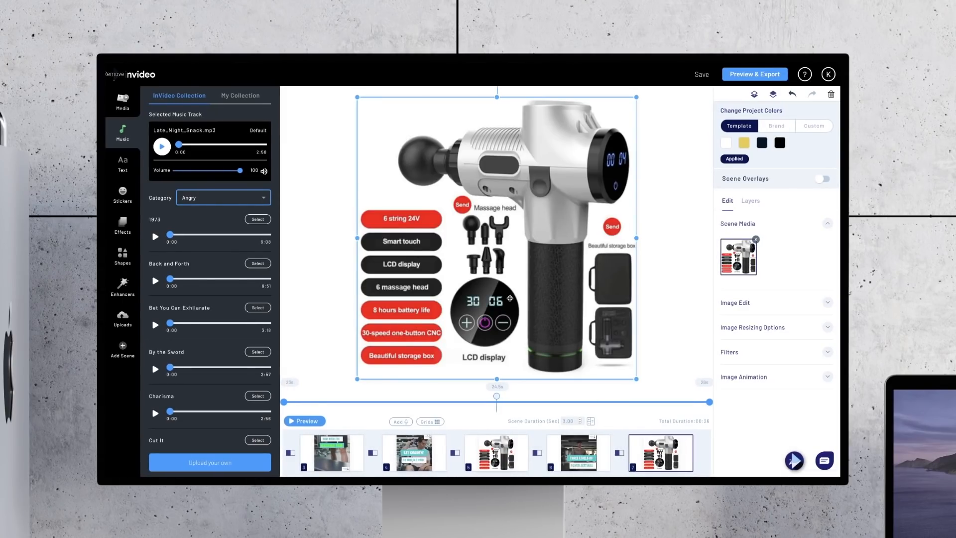
Step: Replace the last scene's product image with the uploaded Deep Muscle Massage image showing the three gears
key("Delete")
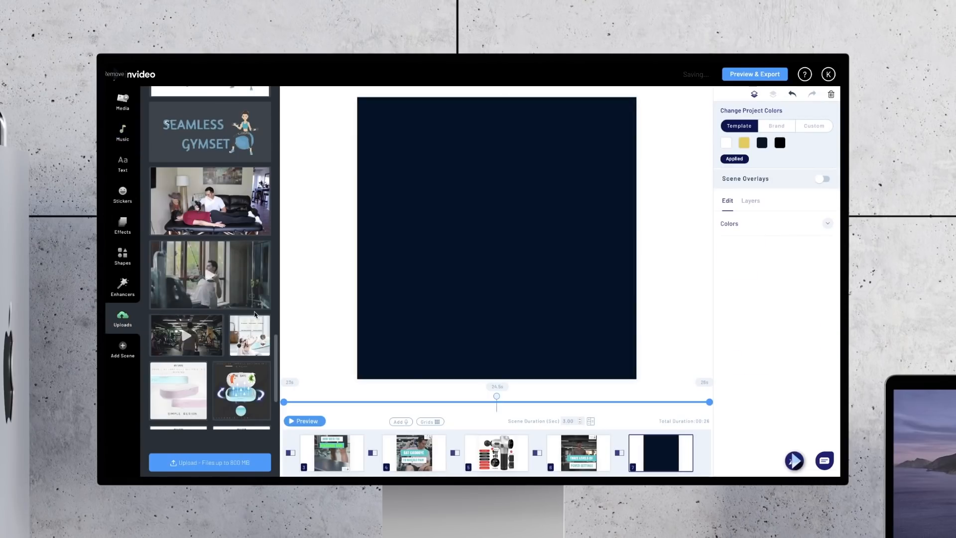
scroll(254, 311, "up", 5)
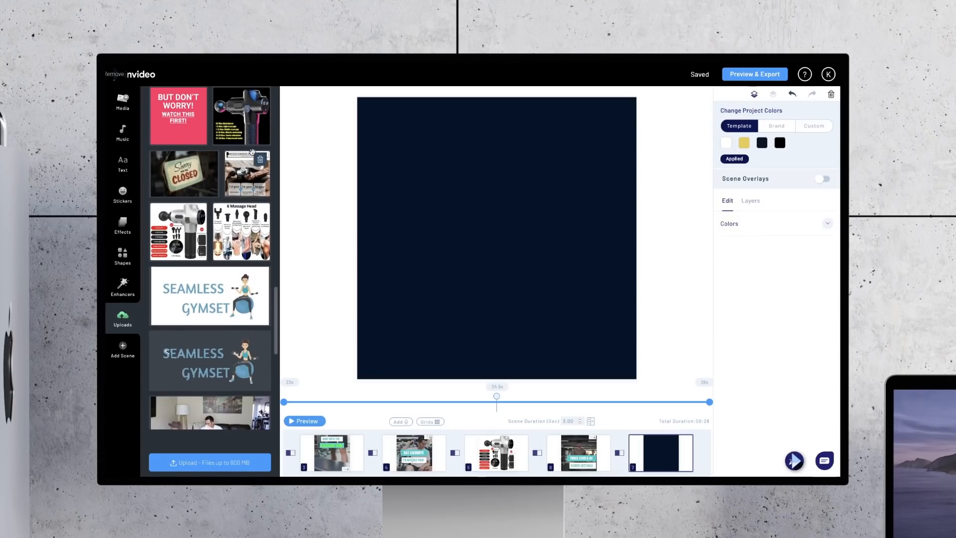
left_click_drag(247, 175, 421, 196)
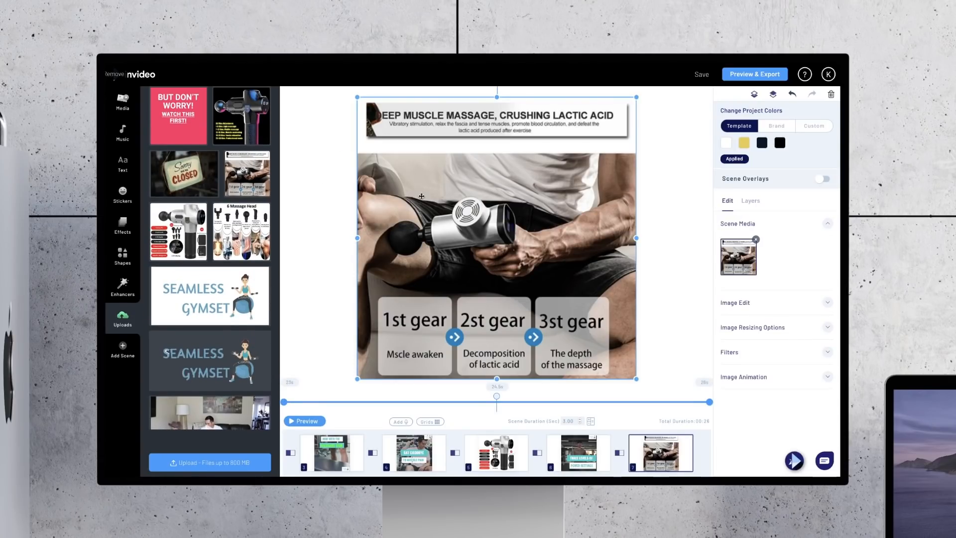
left_click(678, 251)
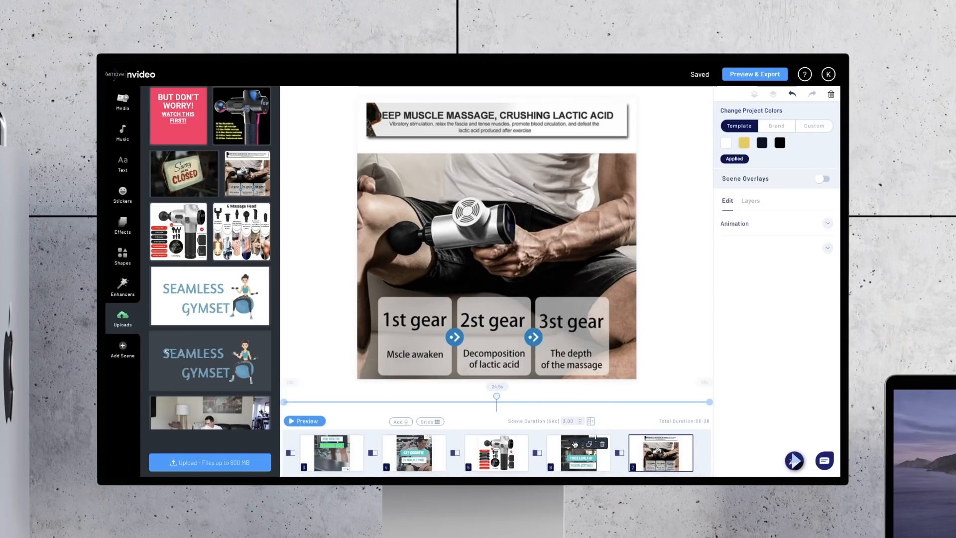
Step: Set the duration of the Deep Muscle Massage scene to 4 seconds
left_click(578, 466)
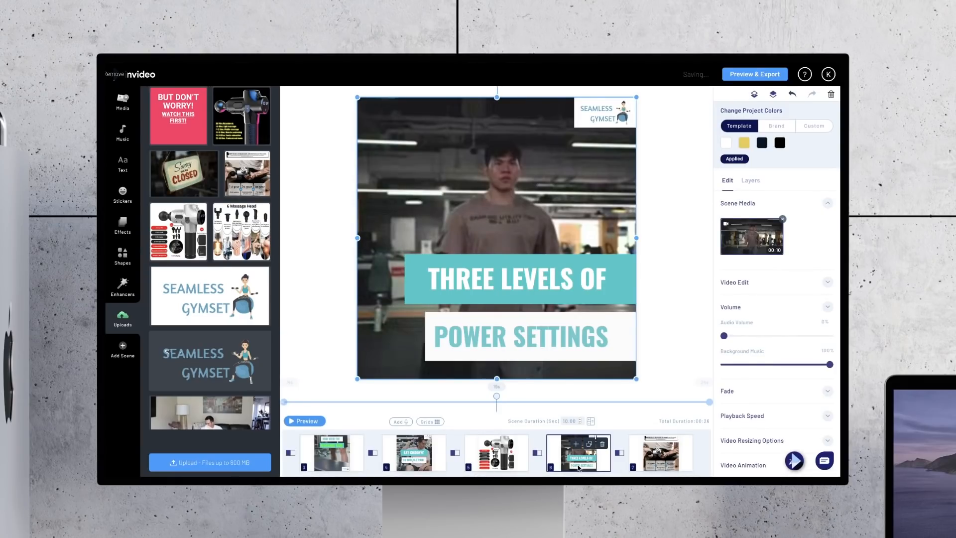
left_click(654, 460)
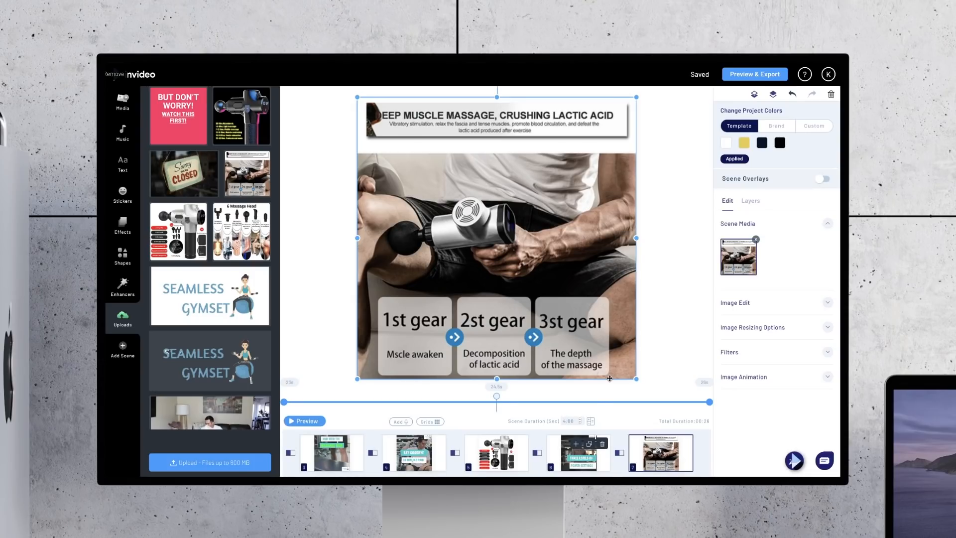
left_click(662, 342)
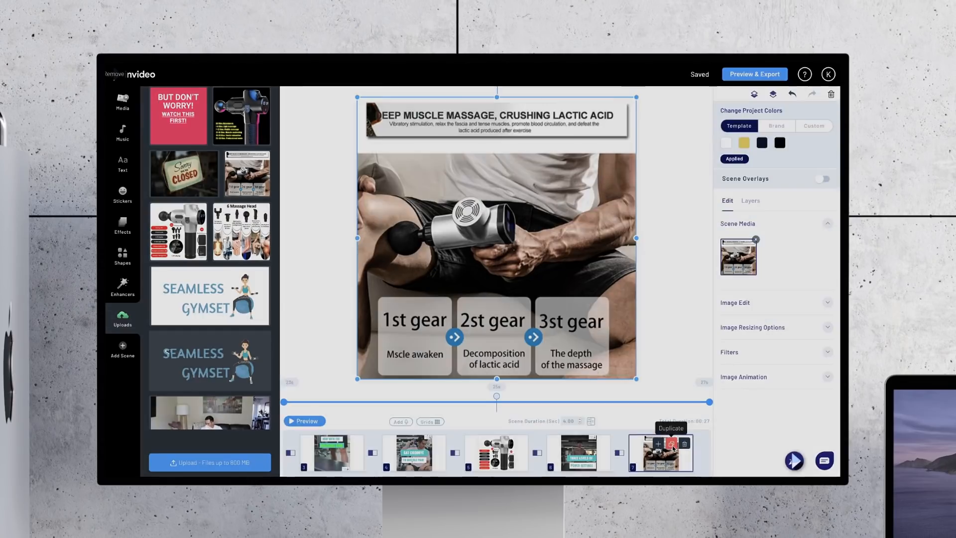
Step: Duplicate the last scene for the uploaded 6 Massage Head image and set the new scene's duration to 3 seconds
left_click(672, 444)
left_click(533, 309)
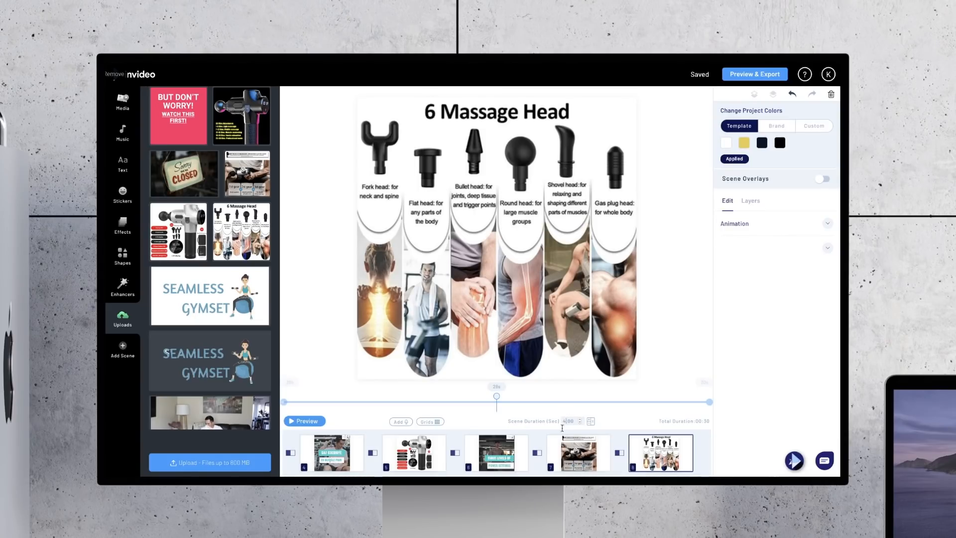
key("BackSpace")
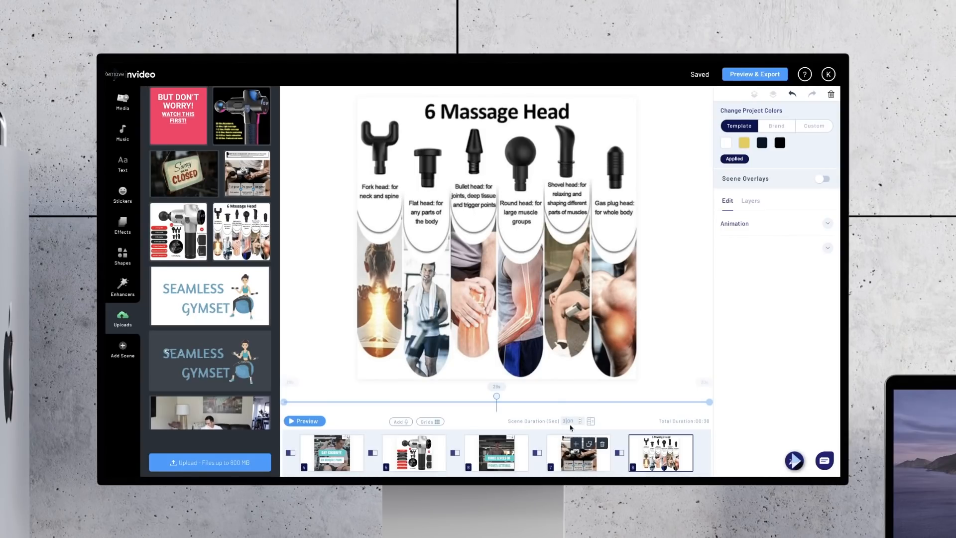
left_click(654, 341)
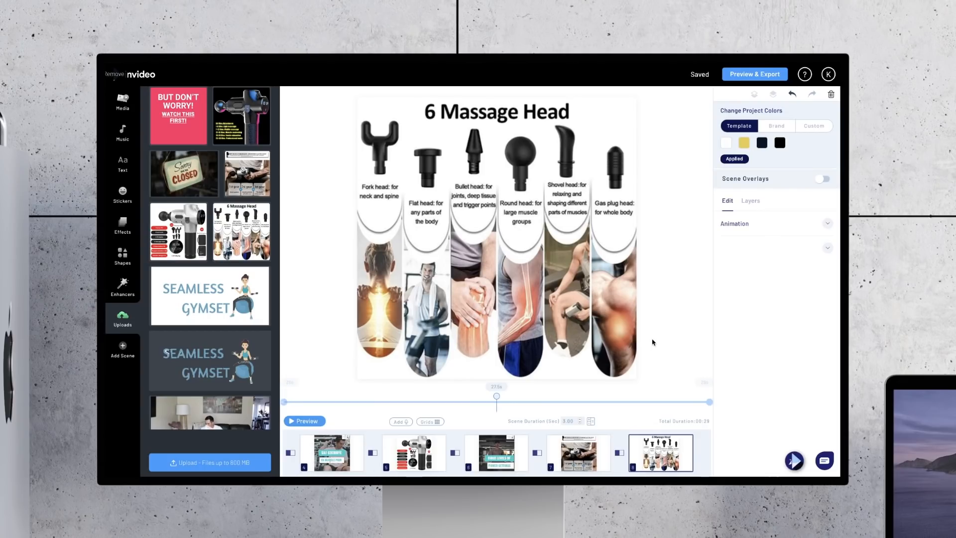
Step: Duplicate the THREE LEVELS OF POWER SETTINGS scene and move the copy to the end, after the 6 Massage Head scene
left_click(496, 453)
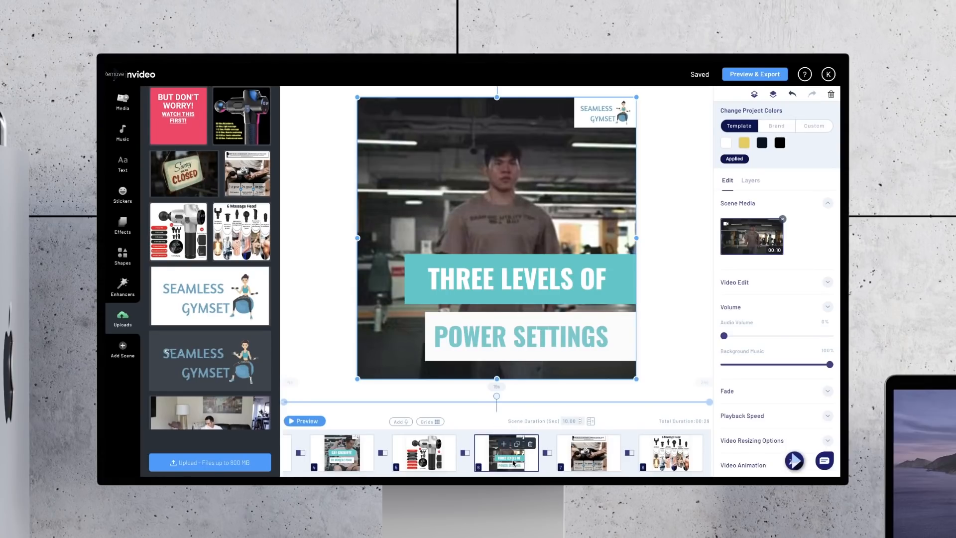
left_click(517, 444)
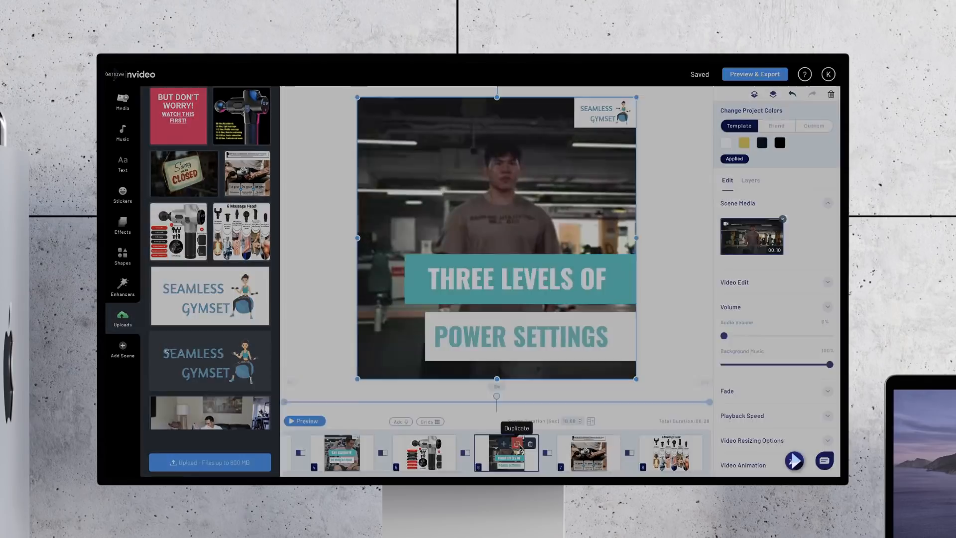
left_click(541, 310)
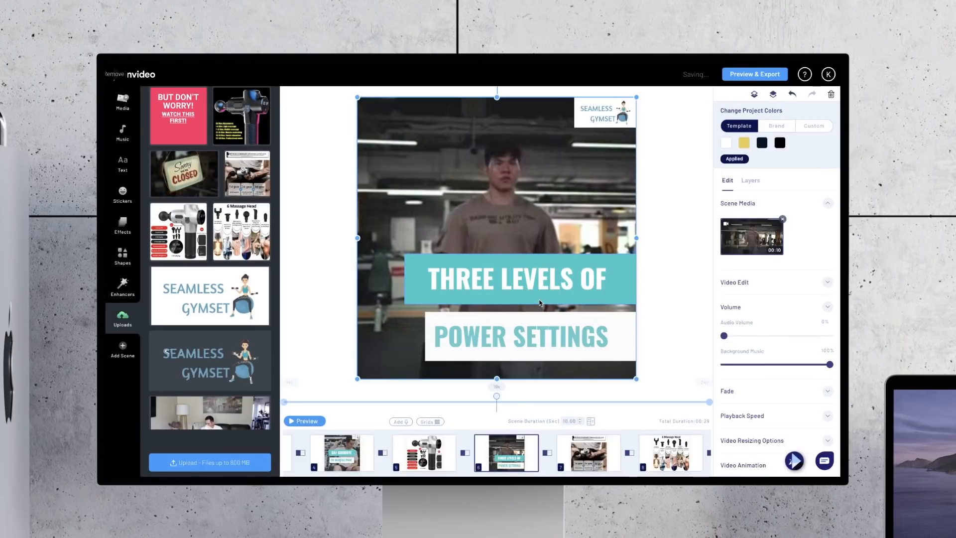
left_click_drag(511, 459, 670, 452)
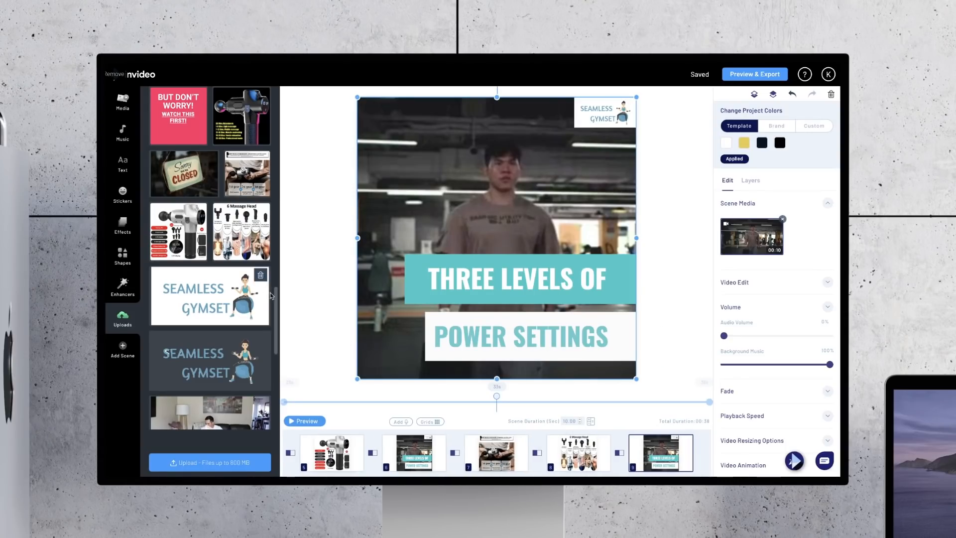
Step: Replace the last scene's background footage with the uploaded video of the man exercising by the window
scroll(191, 339, "up", 2)
scroll(191, 339, "up", 2)
scroll(191, 339, "down", 9)
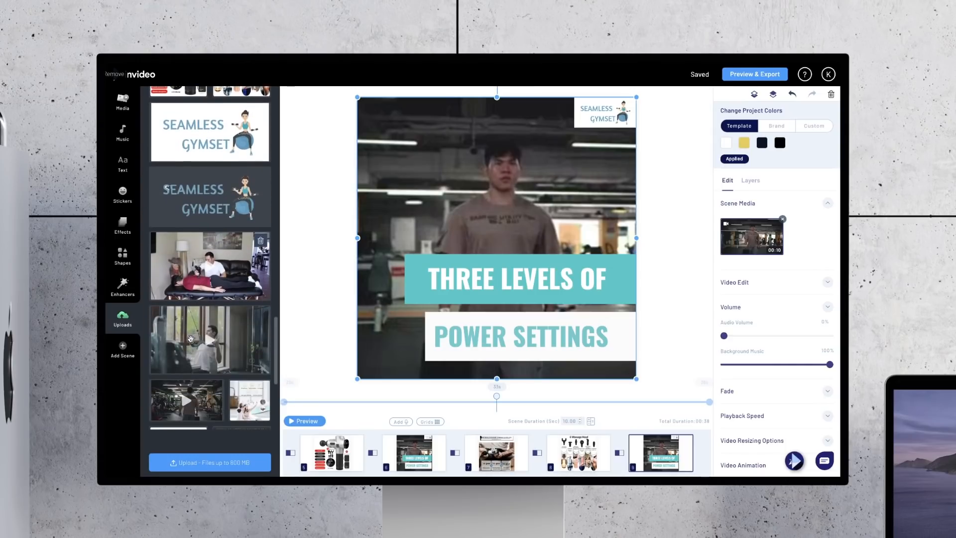
left_click_drag(246, 222, 472, 224)
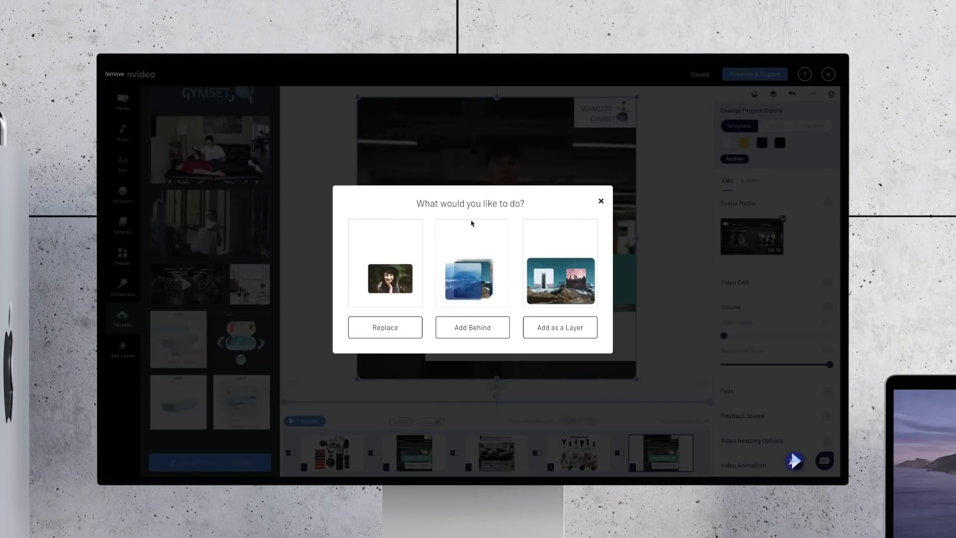
left_click(375, 327)
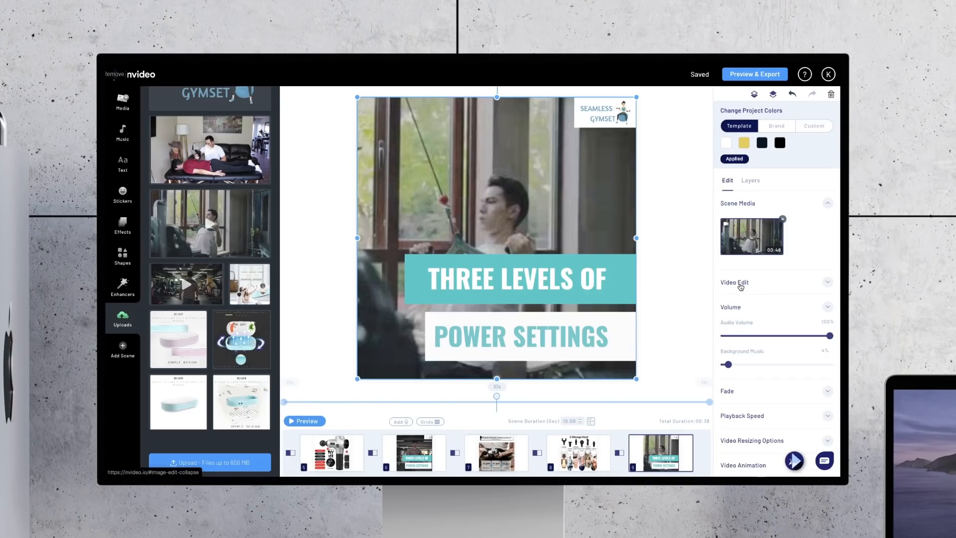
Step: Trim the last scene's video to the massage gun section from 00:36:5 to about 00:40:6
left_click(741, 283)
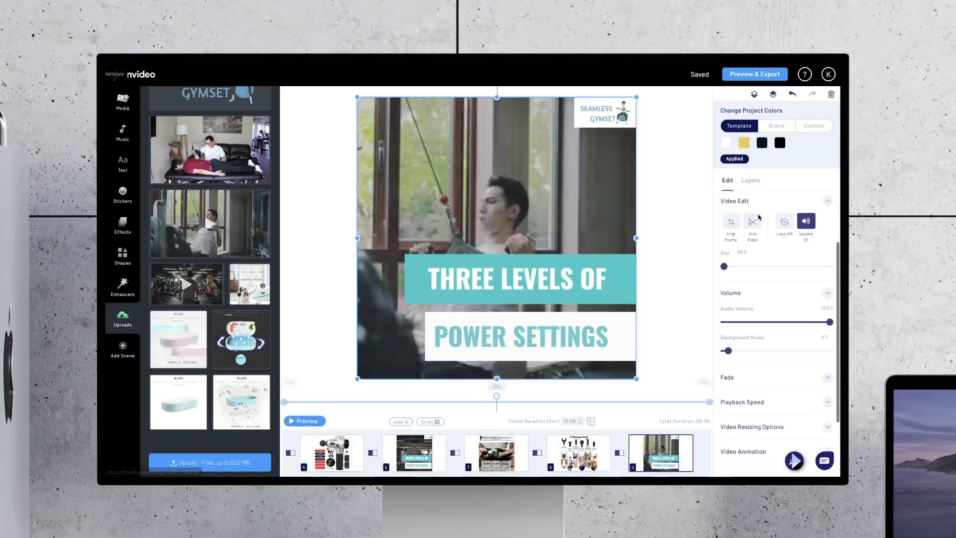
left_click(753, 221)
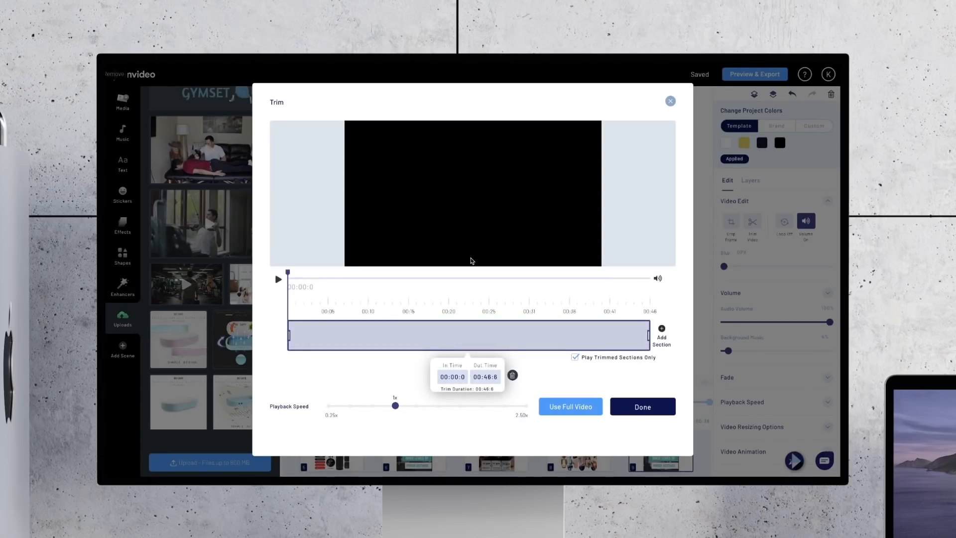
left_click_drag(288, 272, 572, 273)
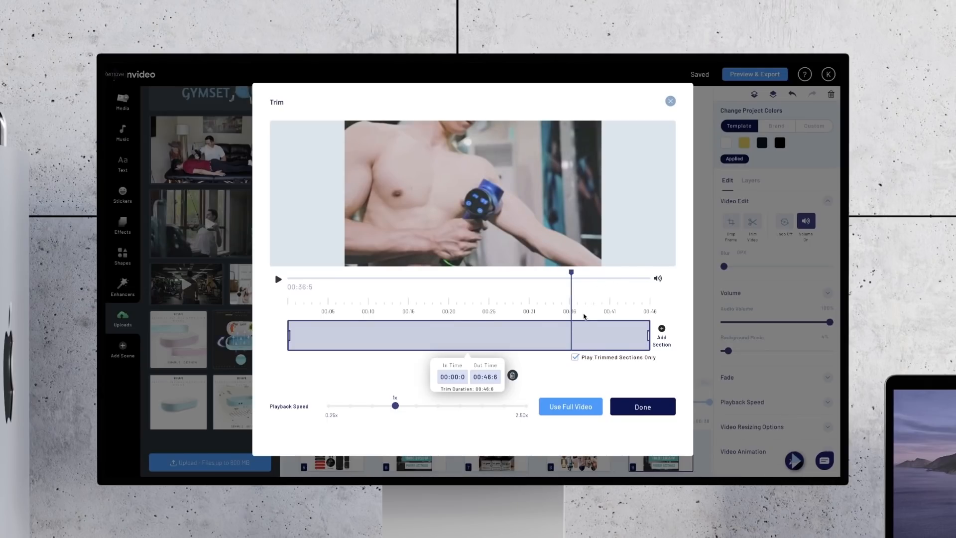
double_click(466, 379)
key("BackSpace")
type("00:36:5")
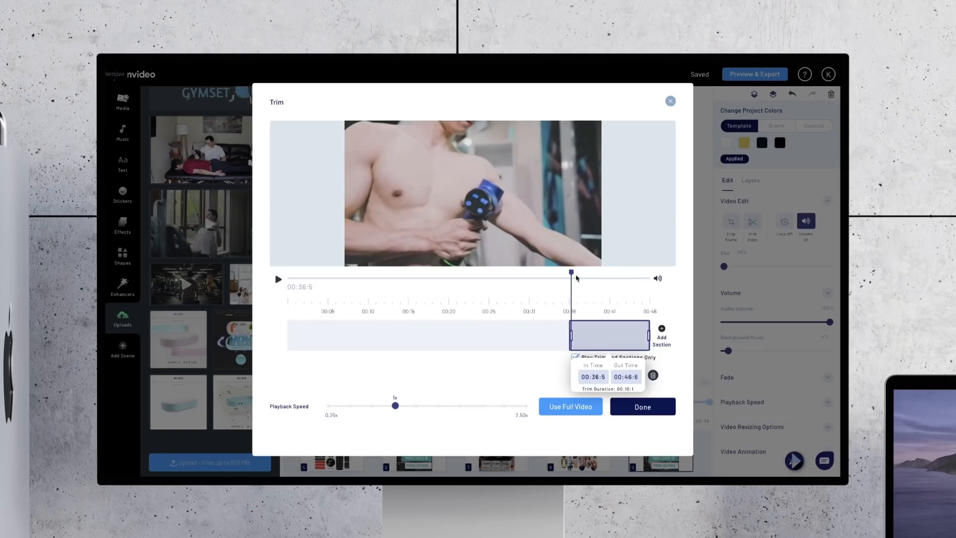
left_click_drag(571, 273, 612, 285)
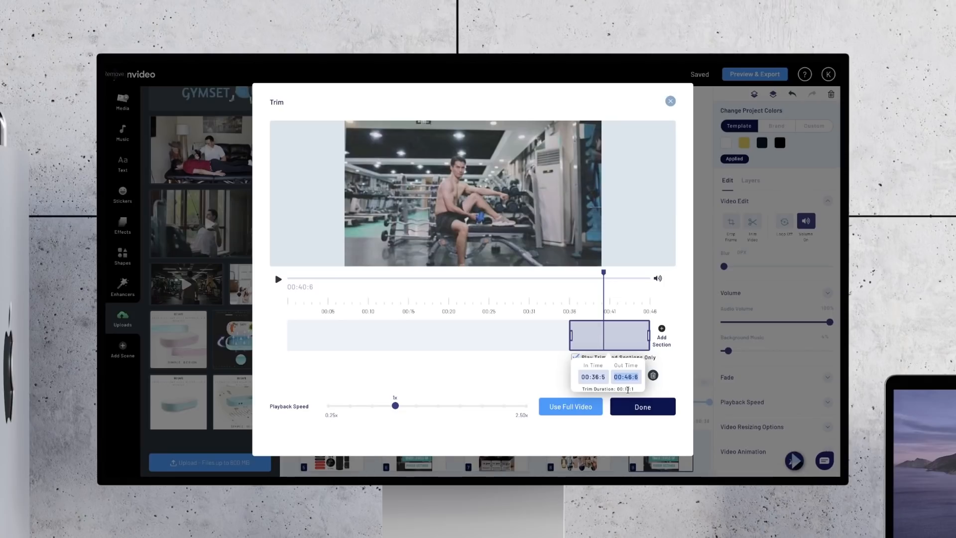
left_click(640, 411)
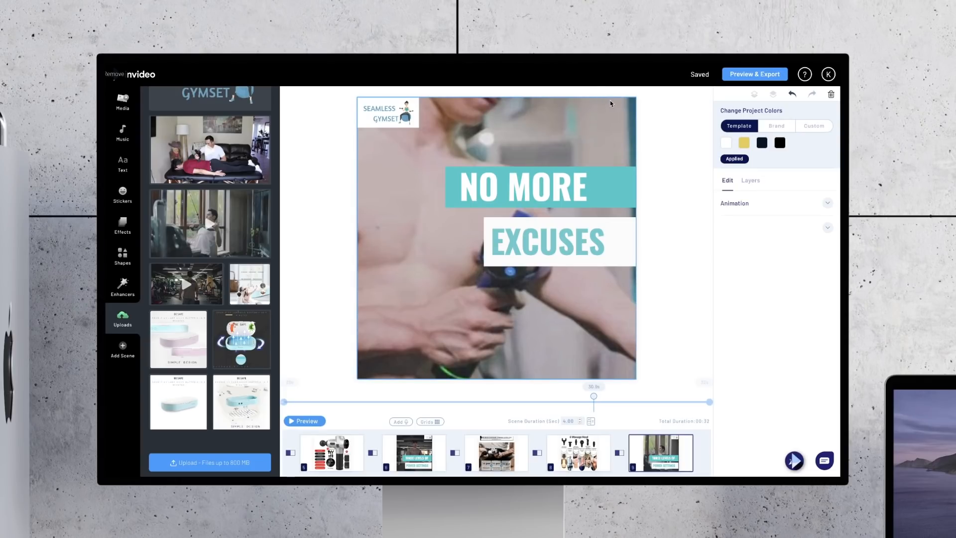
Step: Set the box colour of the NO MORE text to white (#ffffff)
left_click(613, 185)
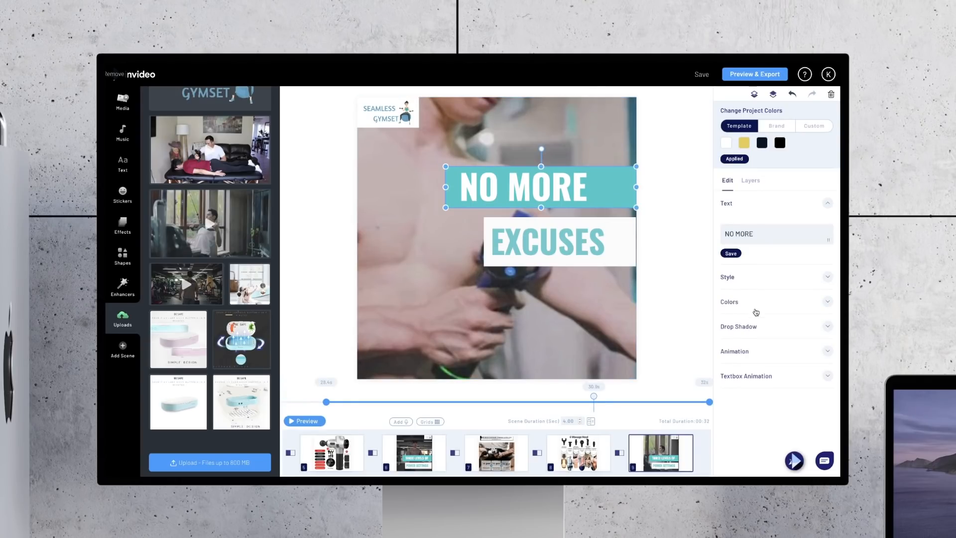
left_click(756, 306)
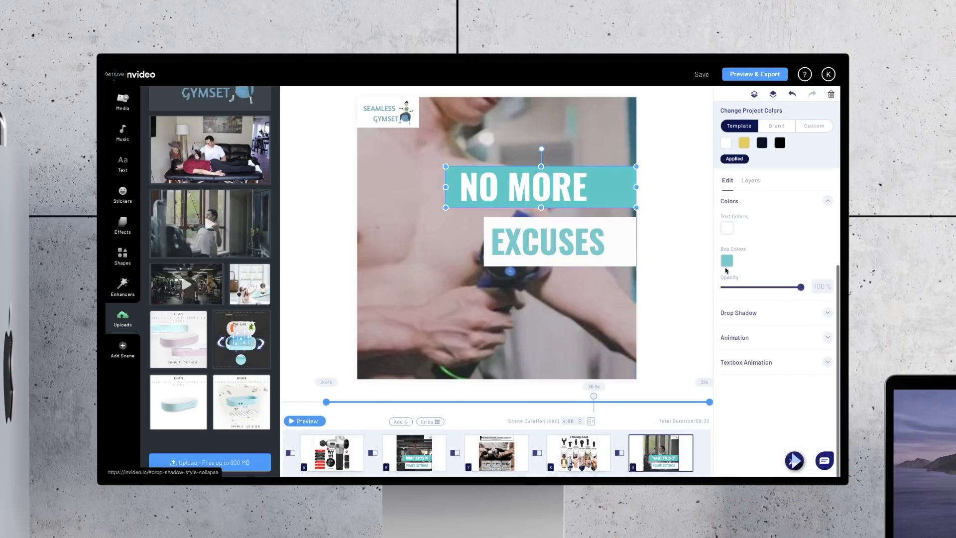
left_click(727, 260)
left_click(735, 392)
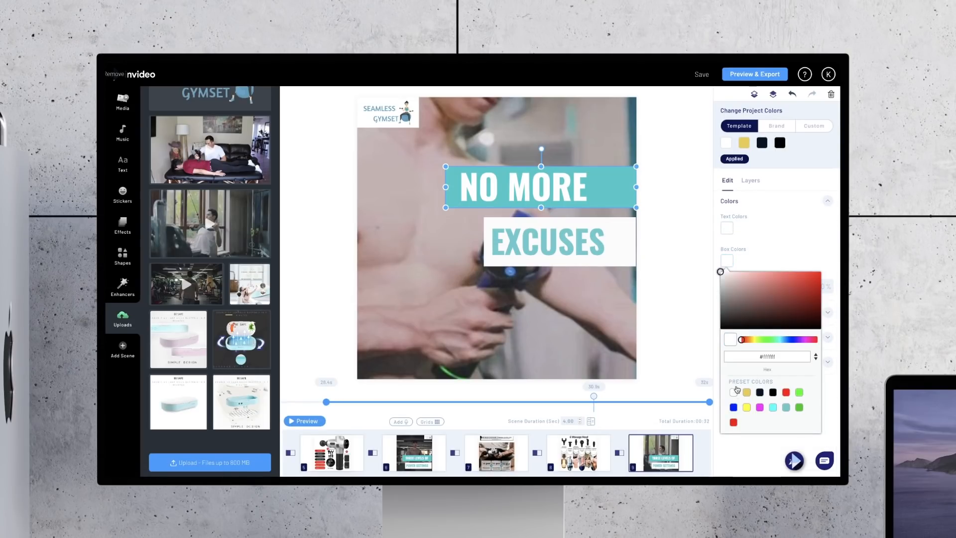
Step: Set the text colour of the NO MORE banner to the teal preset
left_click(727, 228)
left_click(728, 227)
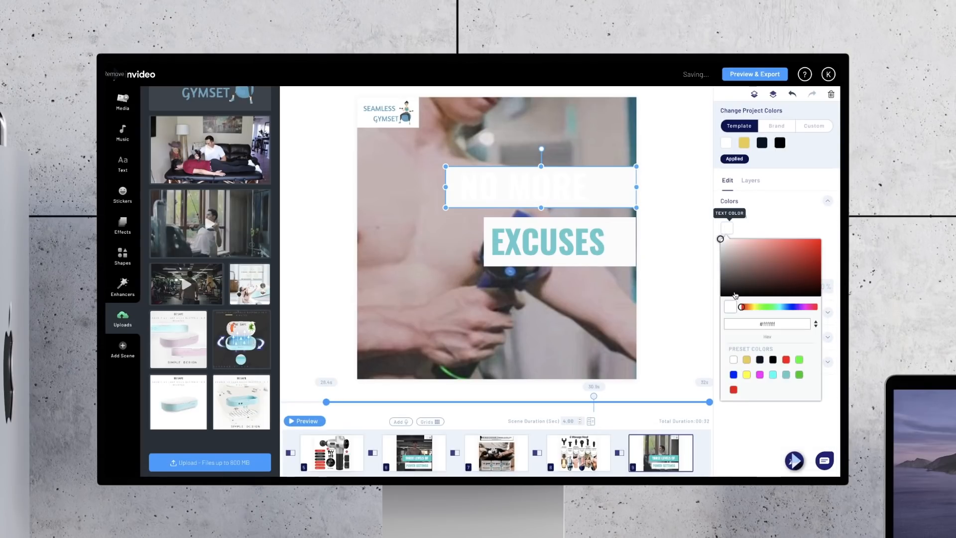
left_click(786, 375)
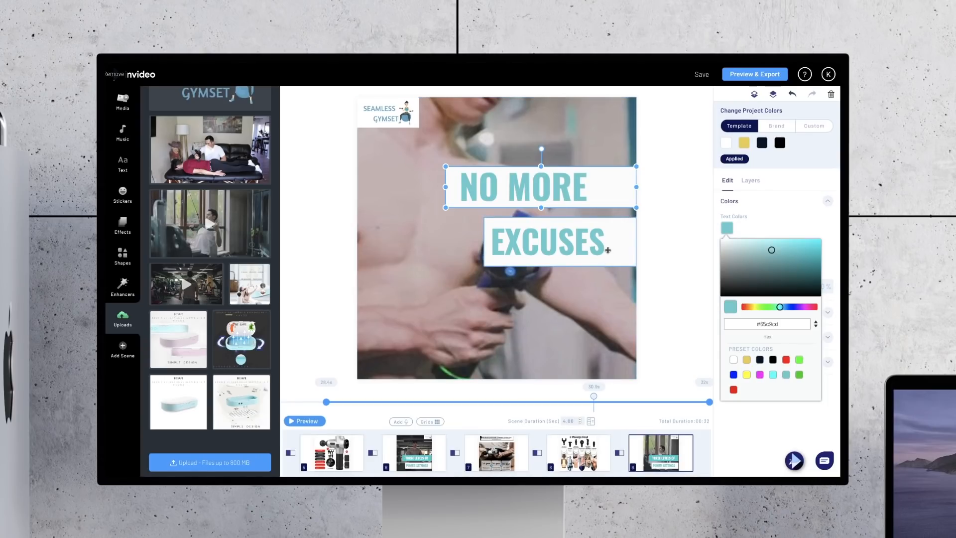
Step: Give the EXCUSES banner a teal box colour and red (#ff0000) text
left_click(608, 250)
left_click(728, 354)
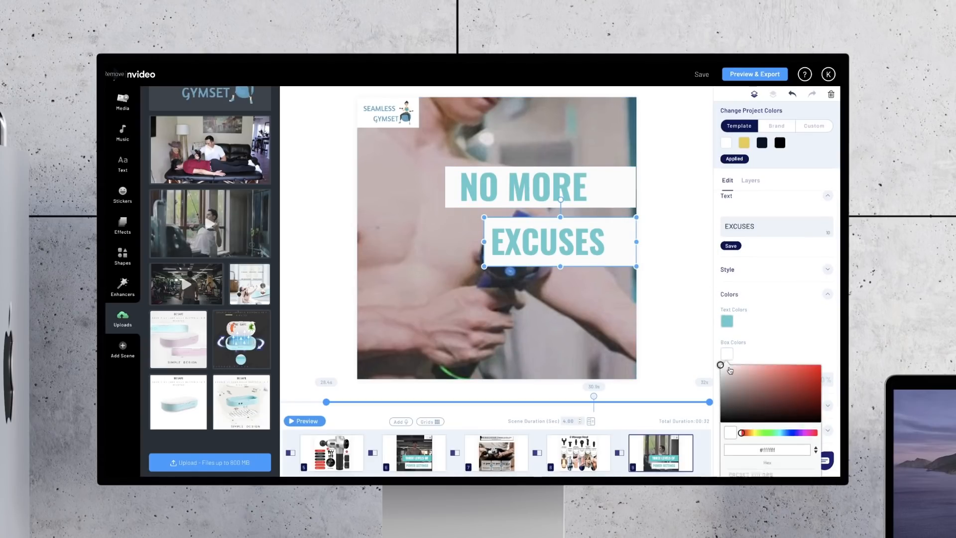
scroll(730, 371, "down", 2)
left_click(786, 432)
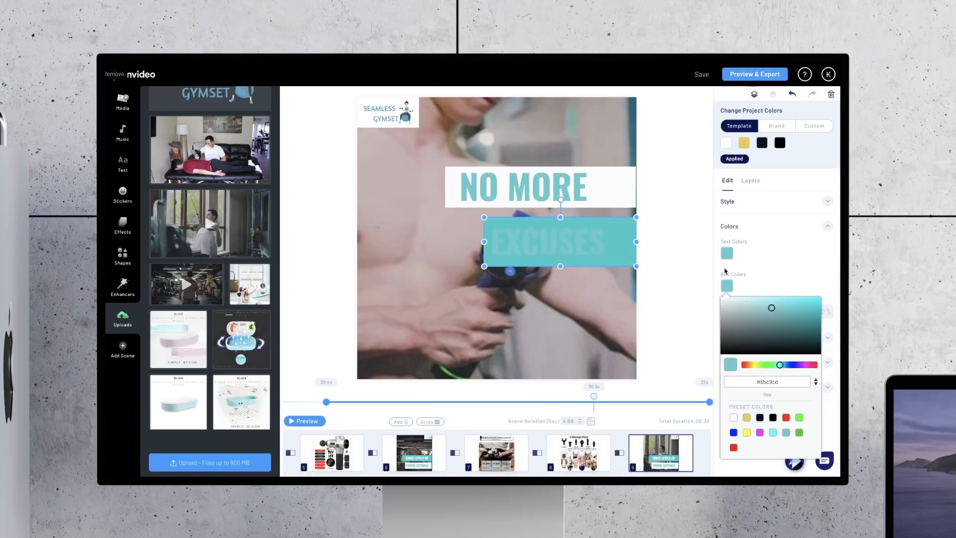
left_click(742, 272)
left_click(727, 253)
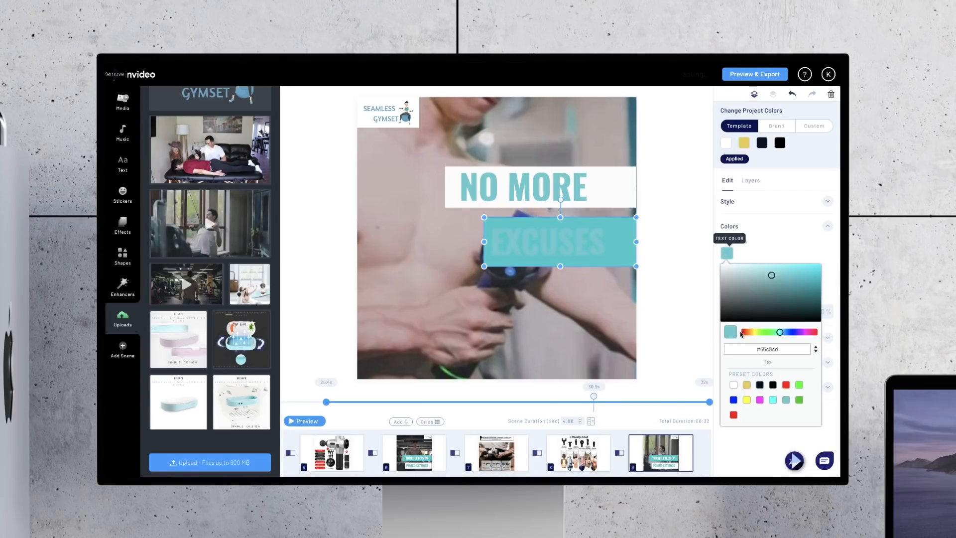
left_click(786, 385)
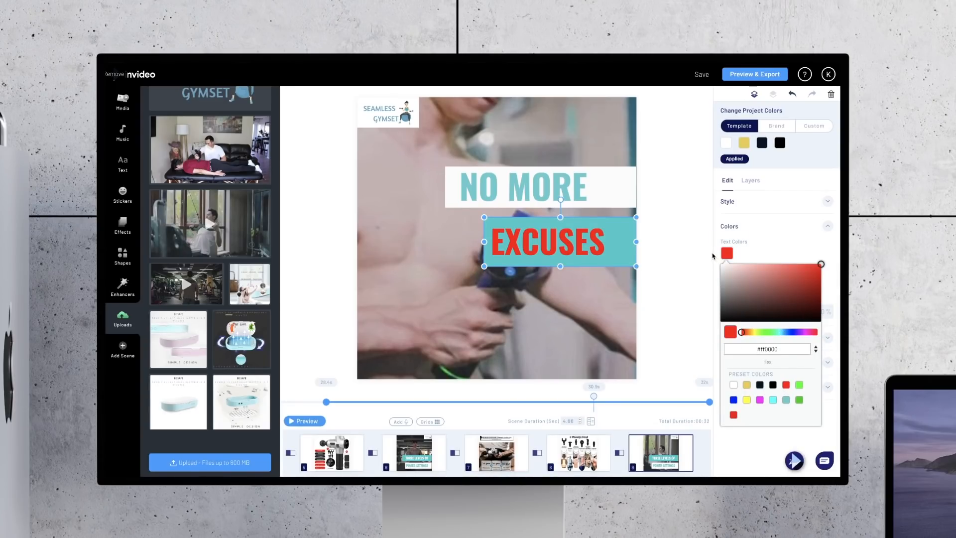
left_click(713, 256)
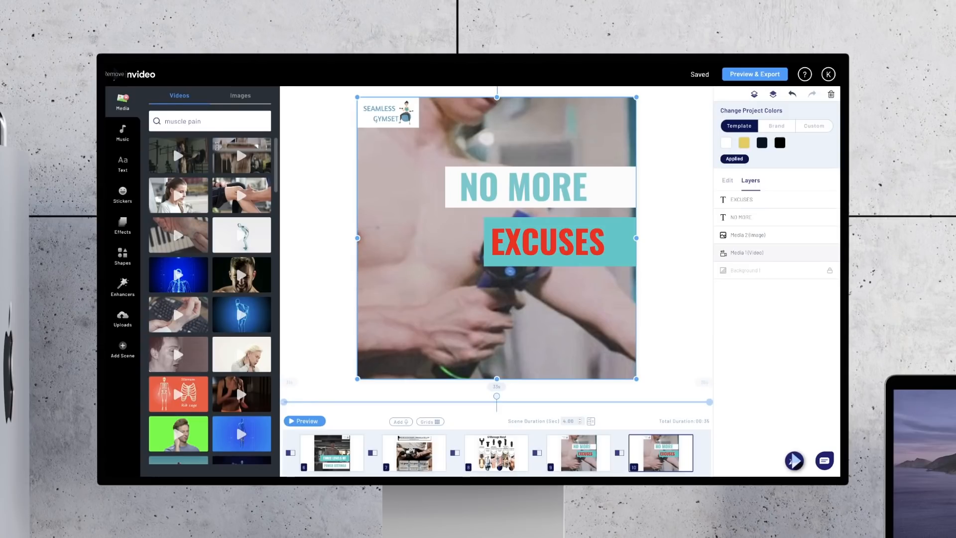
Step: Replace the last scene's background video with the untrimmed muscle pain clip of the grimacing man and preview the scene
left_click_drag(229, 271, 475, 247)
left_click(390, 328)
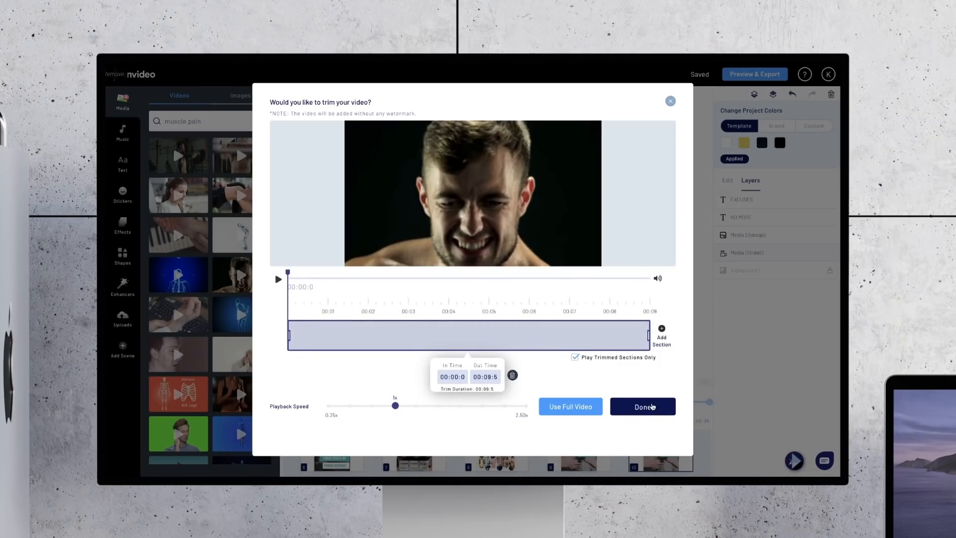
left_click(653, 407)
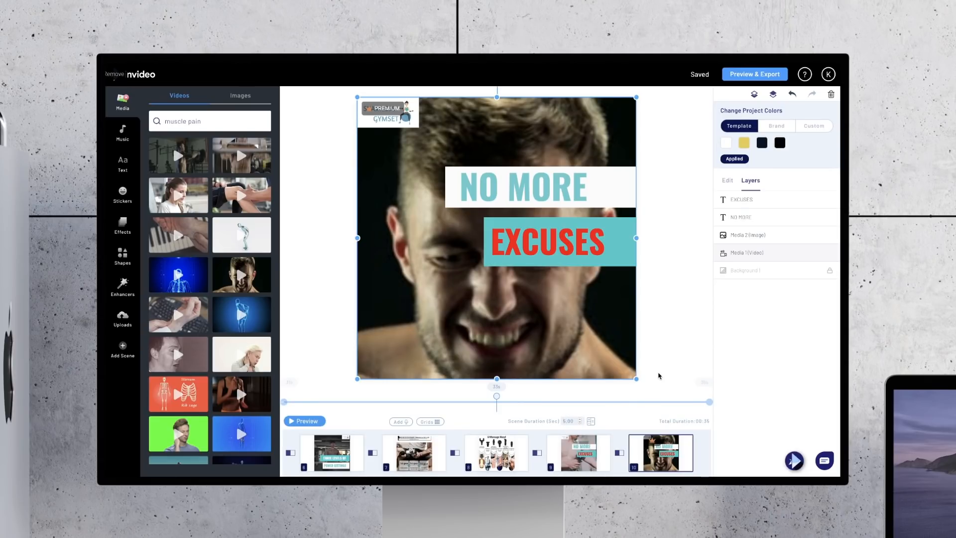
left_click(664, 375)
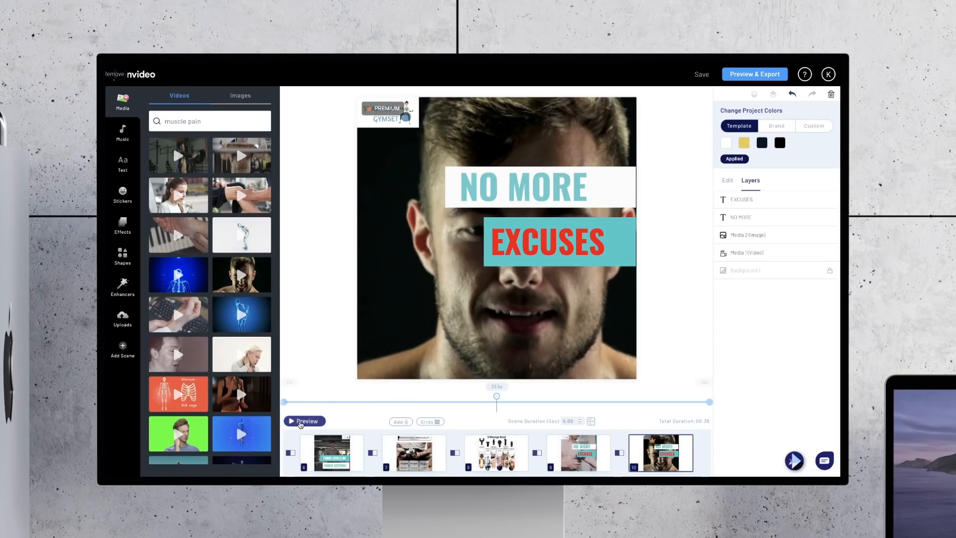
left_click(300, 422)
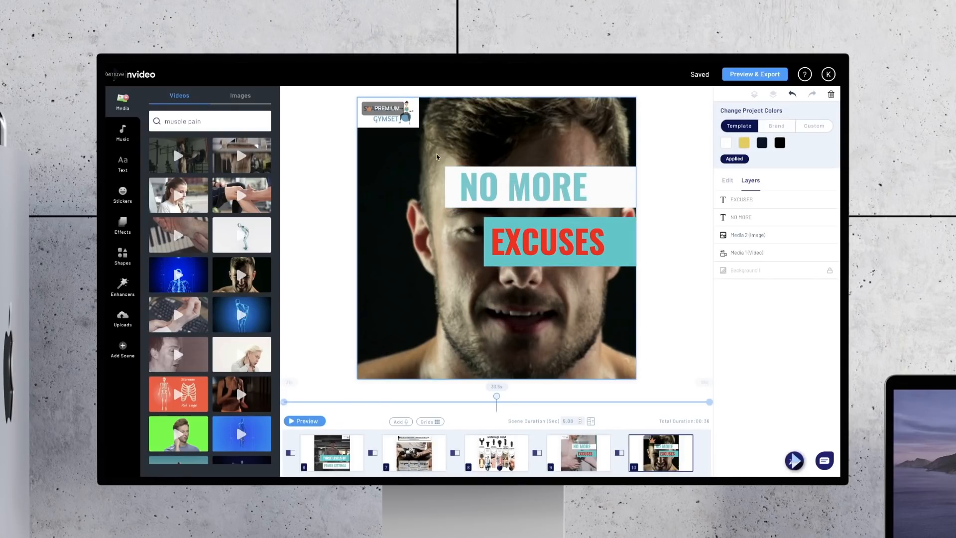
Step: Move the SEAMLESS GYMSET logo to the frame's lower-right corner and place the NO MORE banner across the top edge
left_click_drag(408, 121, 618, 370)
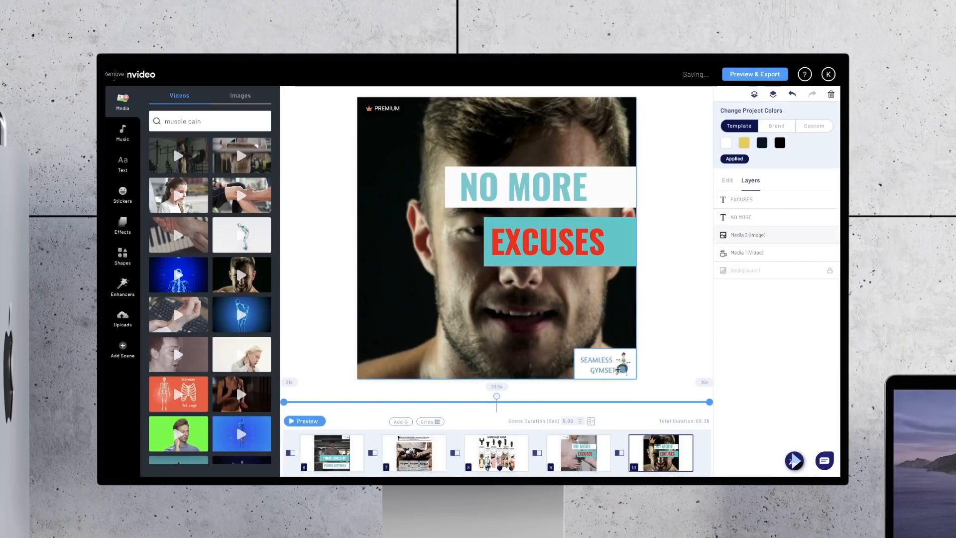
left_click_drag(588, 184, 636, 118)
Step: Delete the EXCUSES text layer from the last scene
left_click(737, 200)
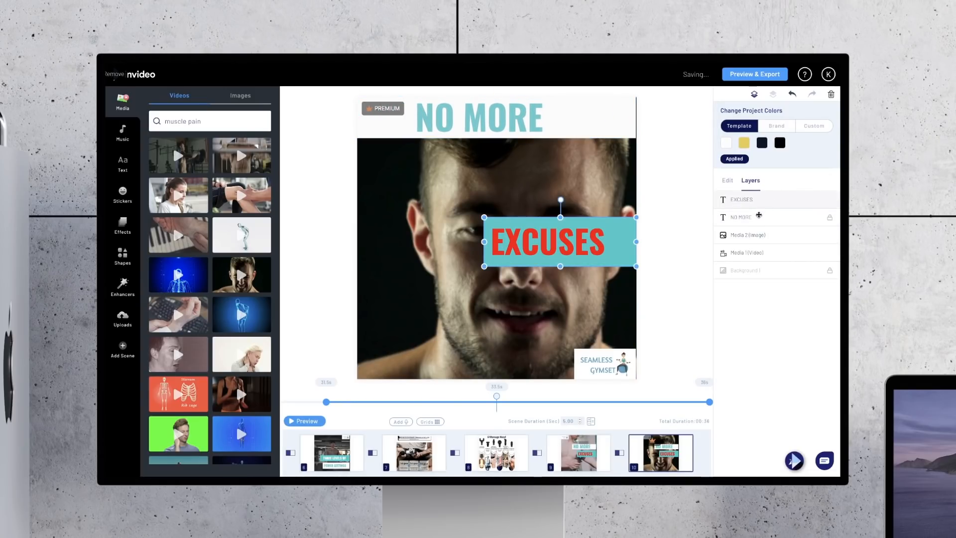
left_click(759, 217)
left_click(752, 200)
key("Delete")
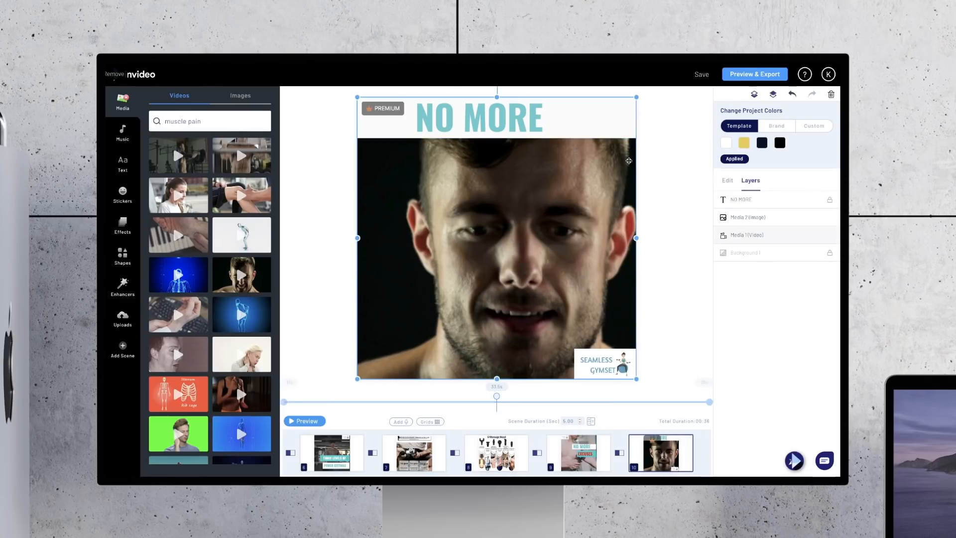
Step: Change the NO MORE text to ACHIEVE YOUR BEST WORKOUT, reduce the banner's height to fit one line, and preview the scene
double_click(551, 121)
key("BackSpace")
key("BackSpace")
key("BackSpace")
key("BackSpace")
key("BackSpace")
key("BackSpace")
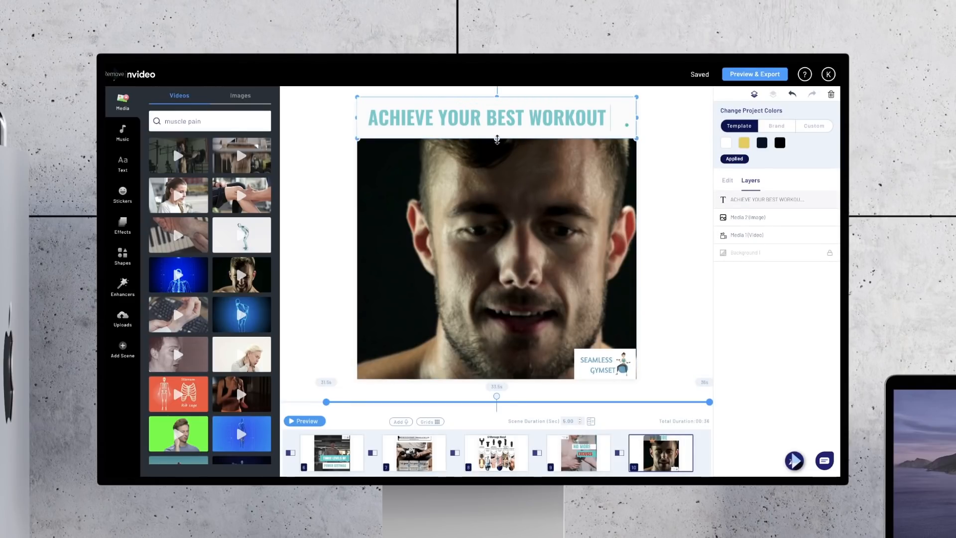
left_click_drag(498, 140, 497, 129)
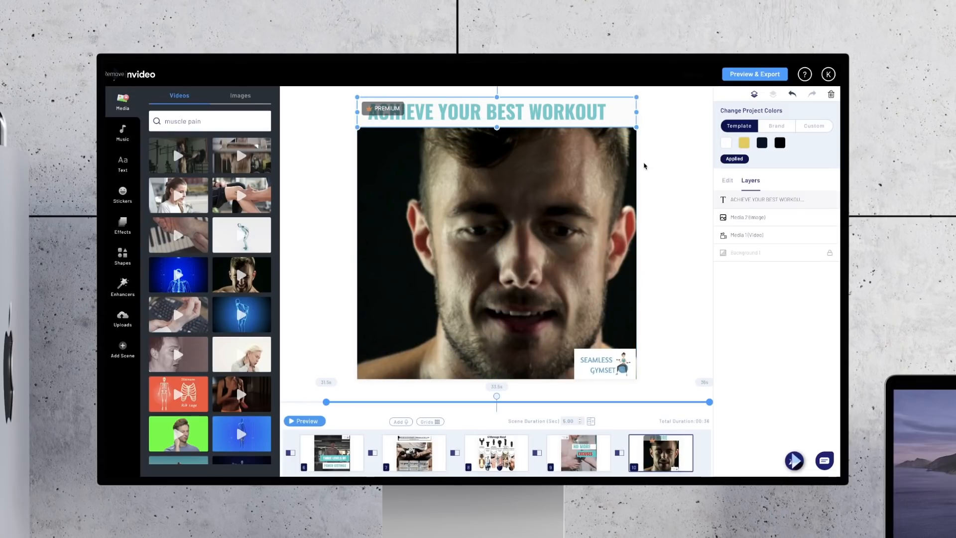
left_click(679, 178)
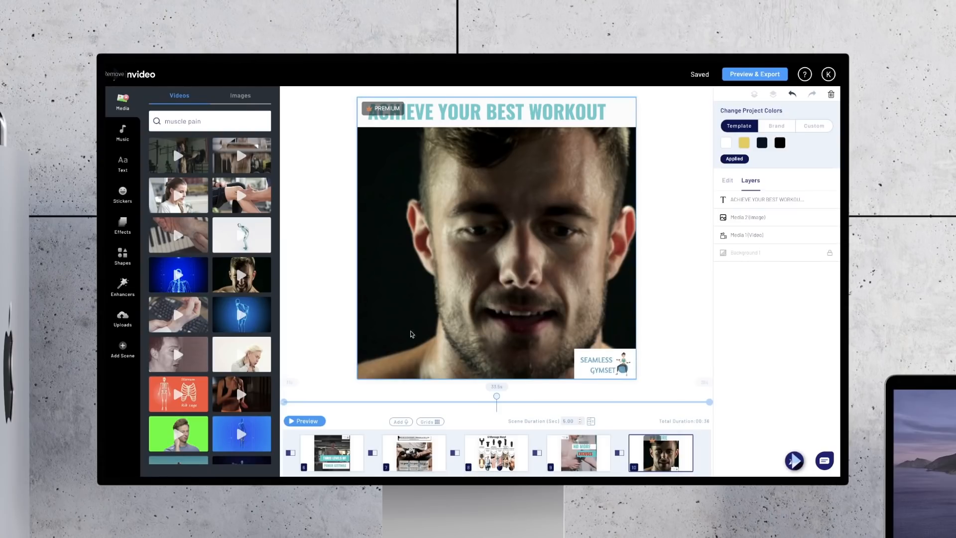
left_click(295, 423)
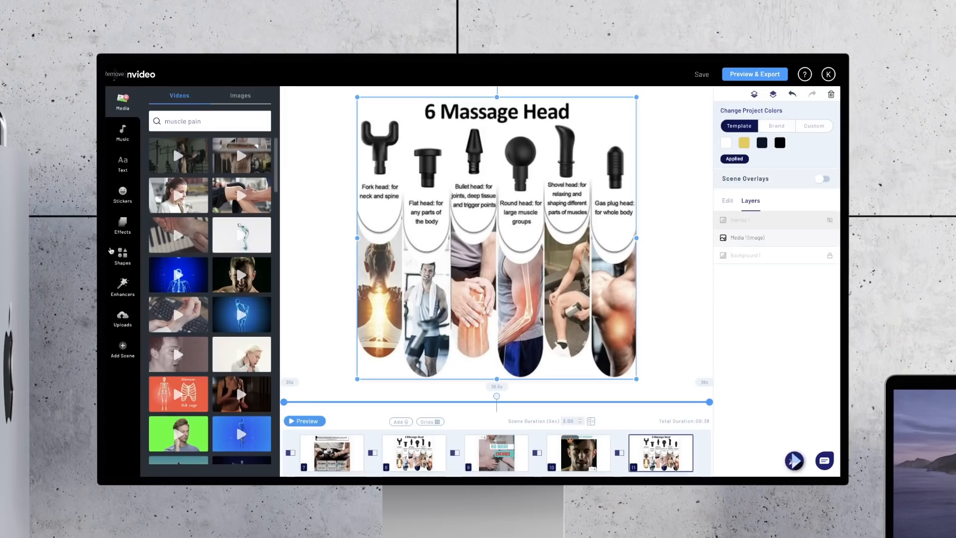
Step: Replace the last scene's 6 Massage Head image with the uploaded black massage gun image listing the 30 Files Adjustment
left_click(124, 323)
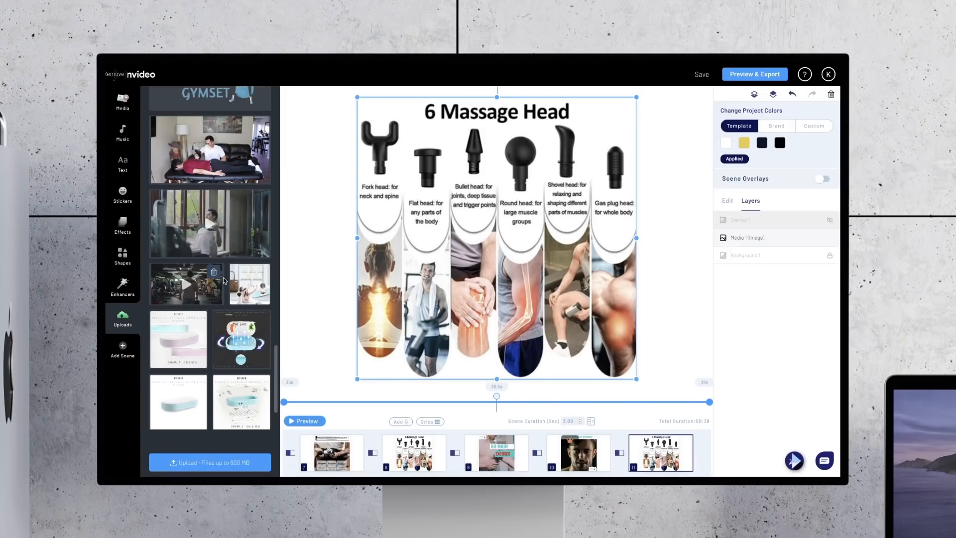
scroll(224, 282, "down", 1)
scroll(223, 282, "up", 6)
scroll(224, 282, "up", 2)
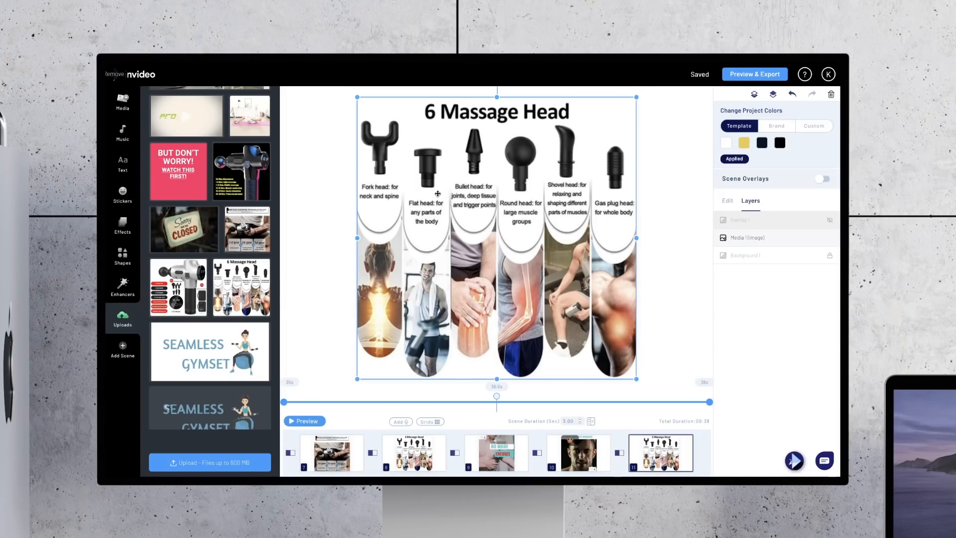
left_click_drag(241, 169, 502, 219)
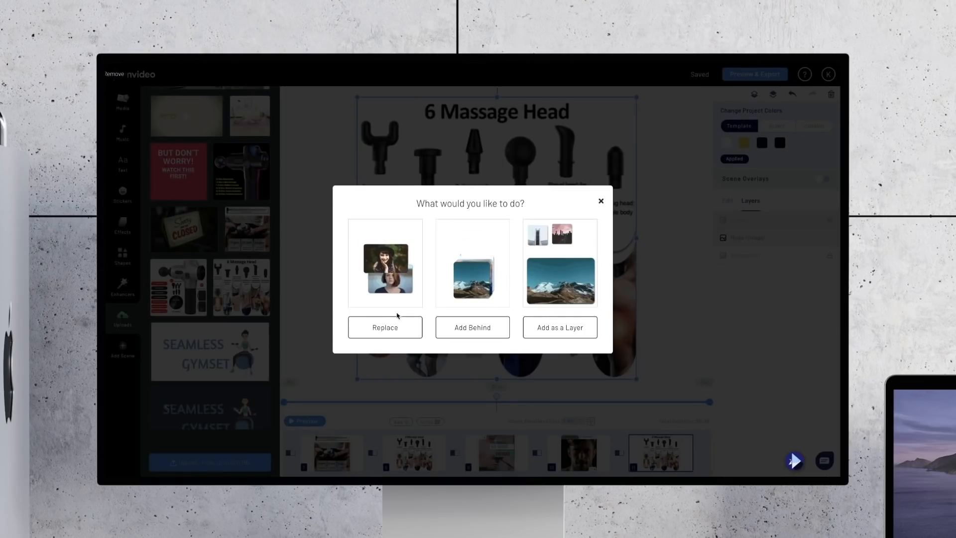
left_click(388, 327)
left_click(676, 329)
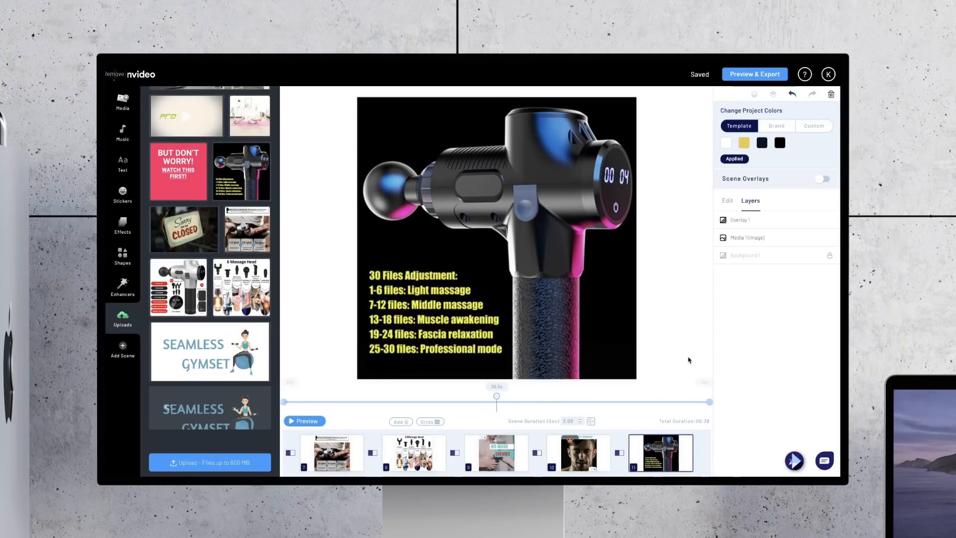
Step: Duplicate the ACHIEVE YOUR BEST WORKOUT scene and move the copy to the end, after the massage gun image scene
left_click(581, 460)
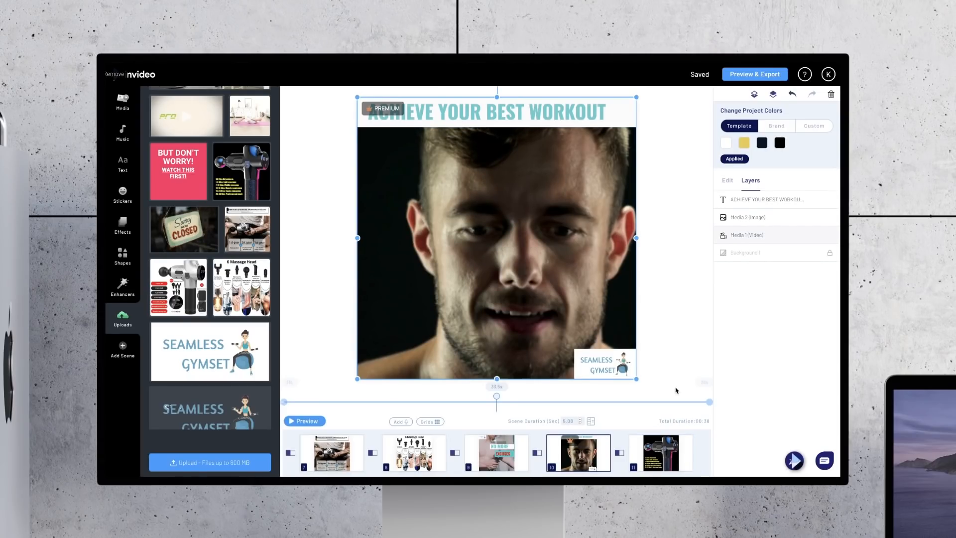
left_click(668, 468)
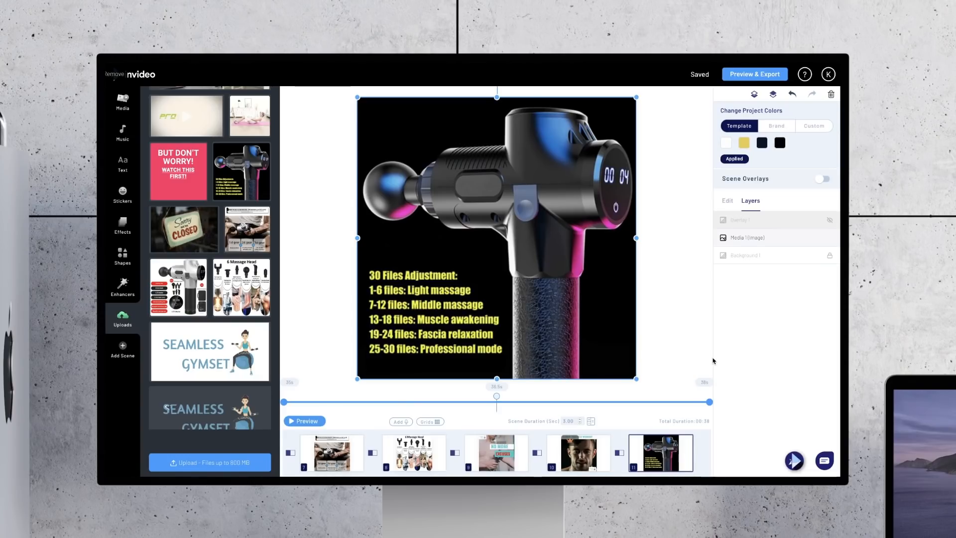
left_click(579, 459)
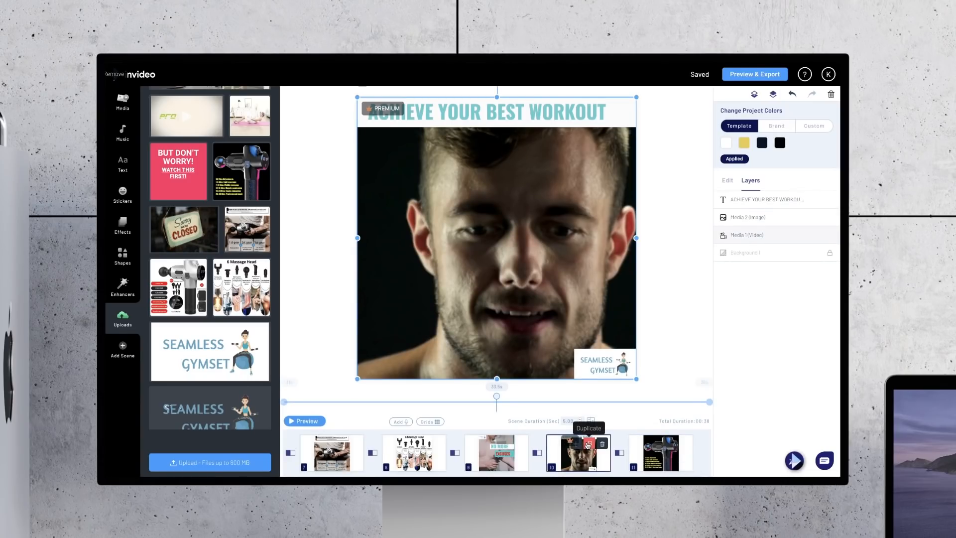
left_click(588, 444)
left_click(542, 312)
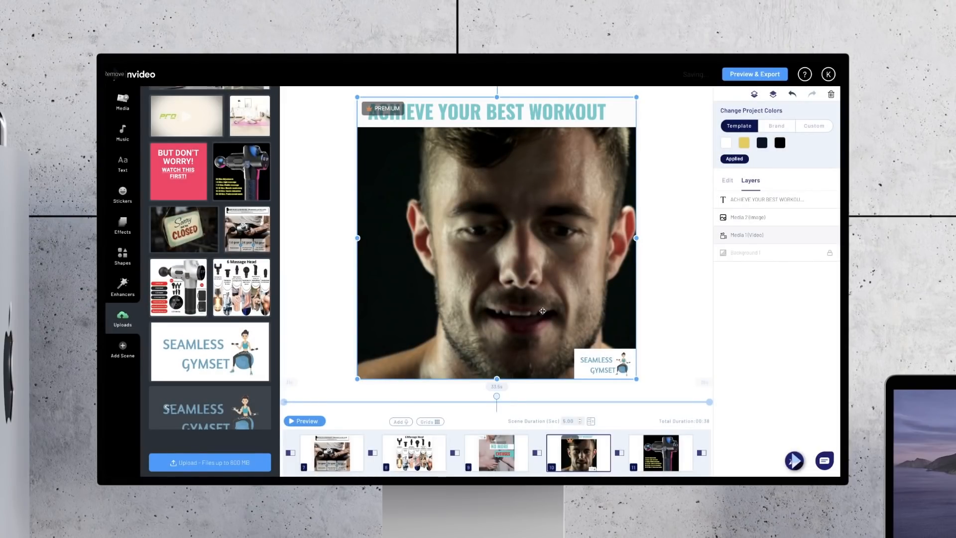
left_click(678, 460)
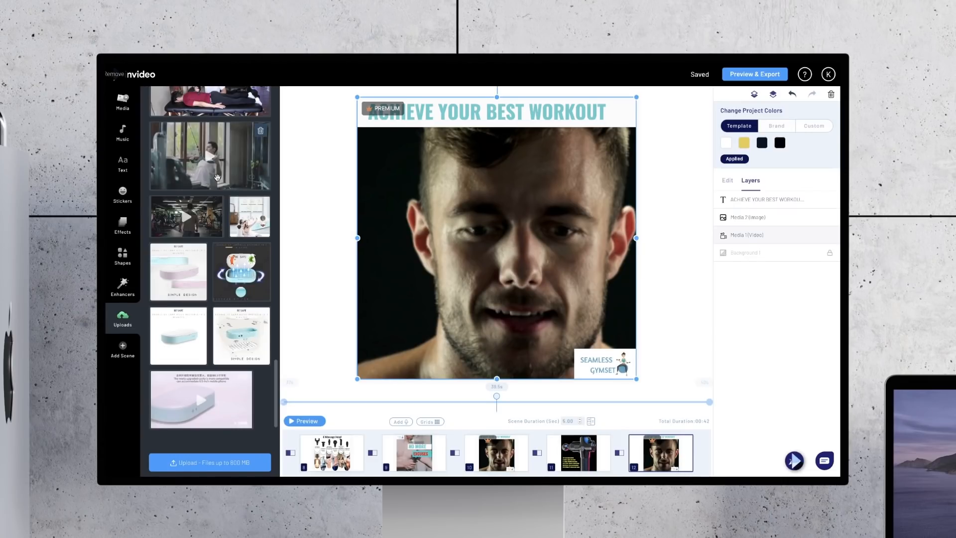
Step: Search stock videos for "workout" and replace the last scene's background with the untrimmed clip of the woman in the gym mirror
left_click(125, 104)
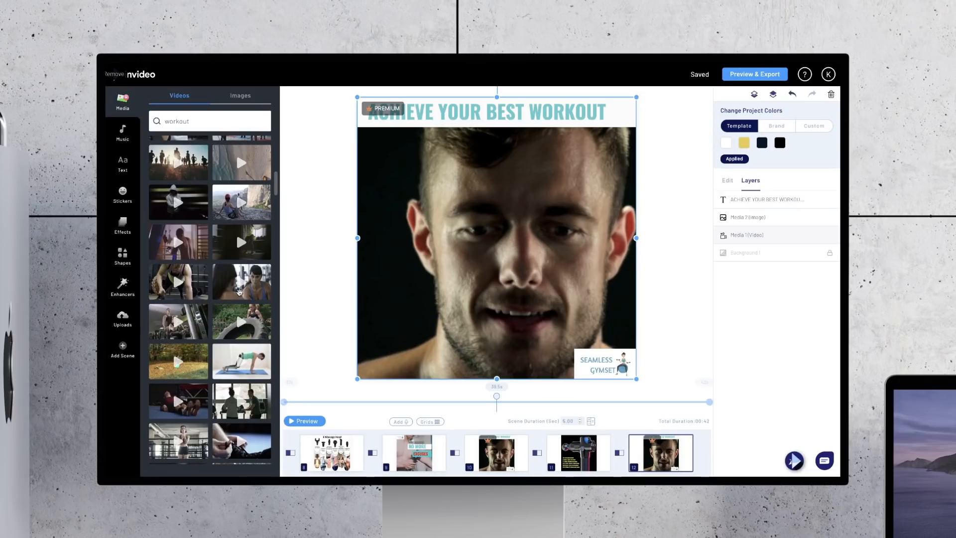
left_click_drag(240, 292, 536, 257)
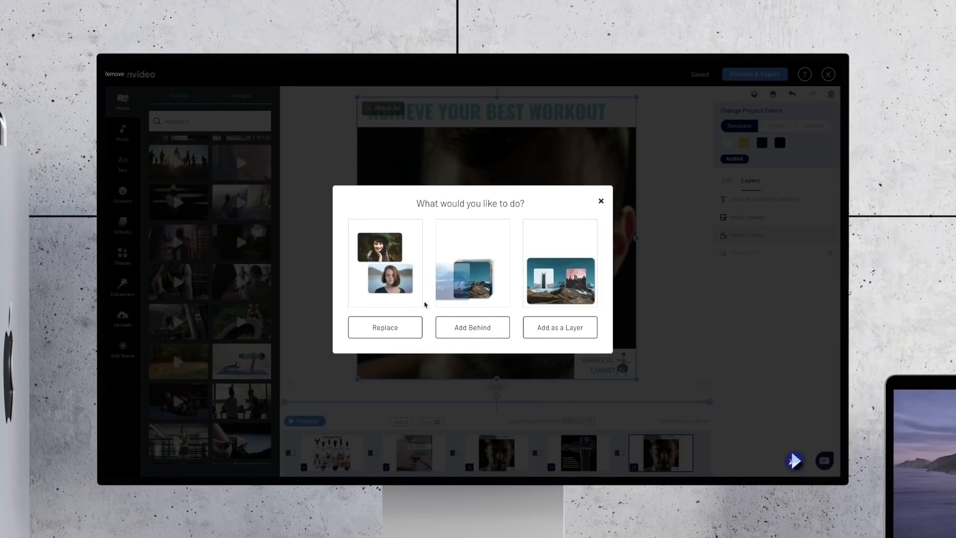
left_click(385, 327)
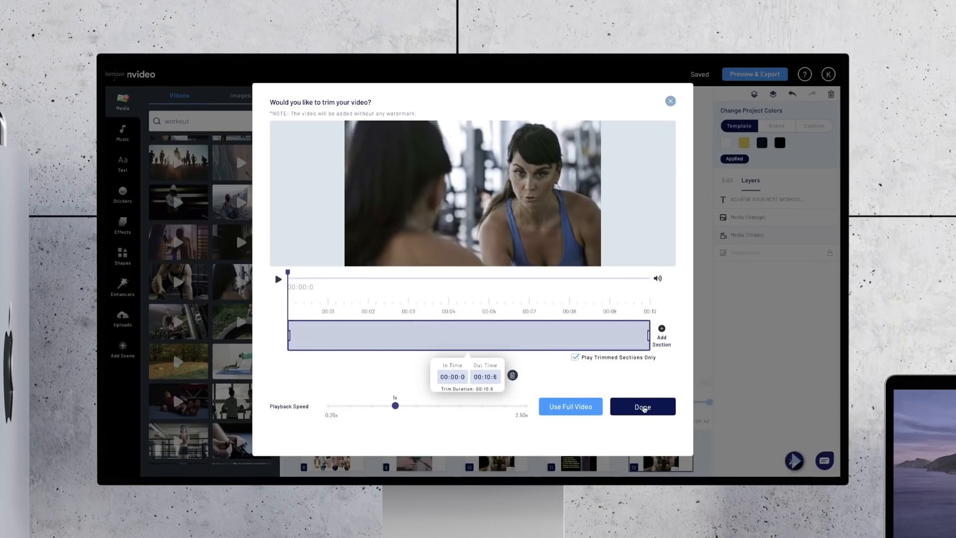
left_click(642, 405)
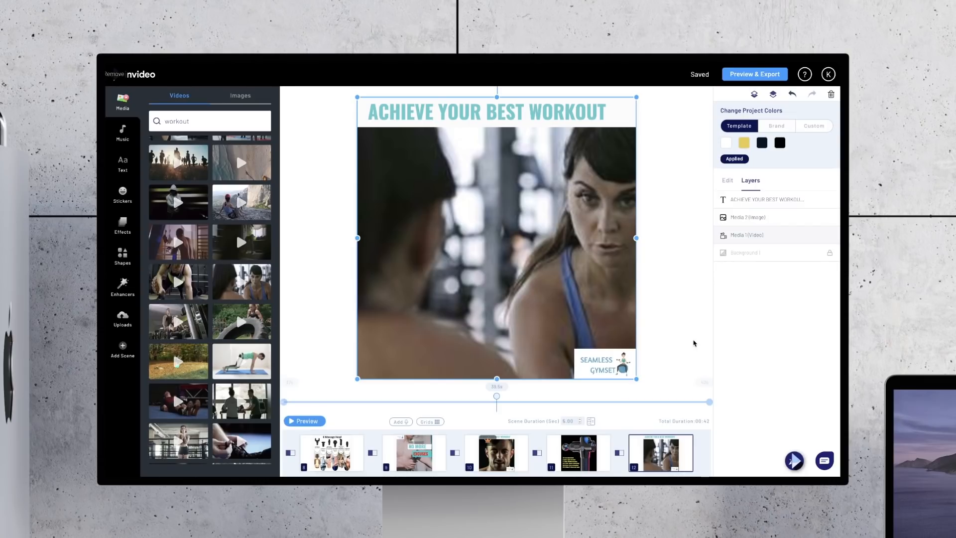
Step: Change the last scene's banner text to WITH THE MUCSCLE THEORPY GUN and compare it with the ACHIEVE YOUR BEST WORKOUT scene
left_click(531, 116)
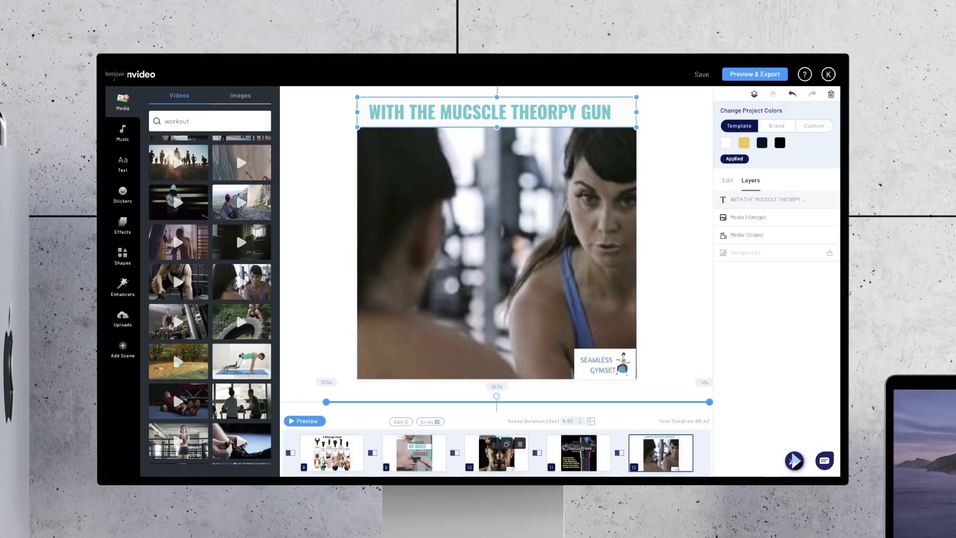
left_click(497, 453)
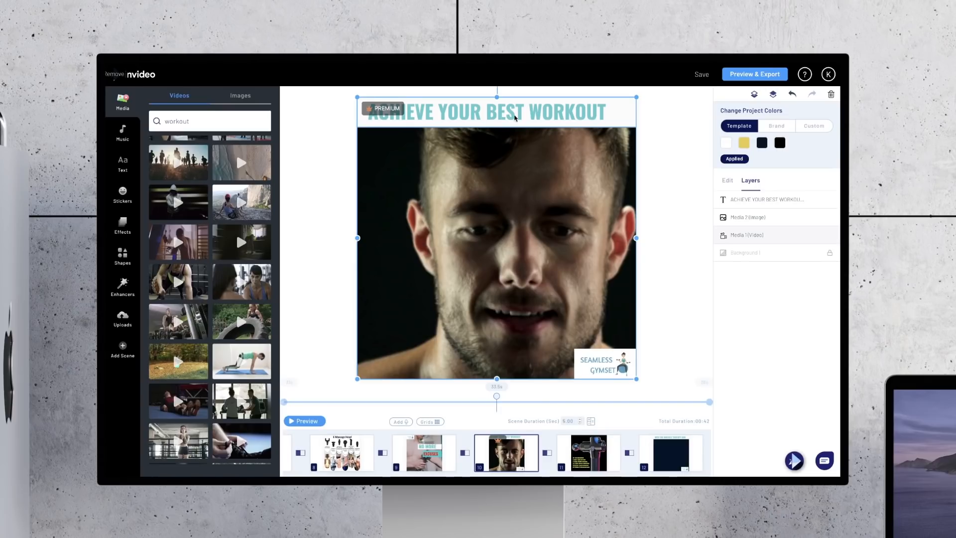
left_click(670, 447)
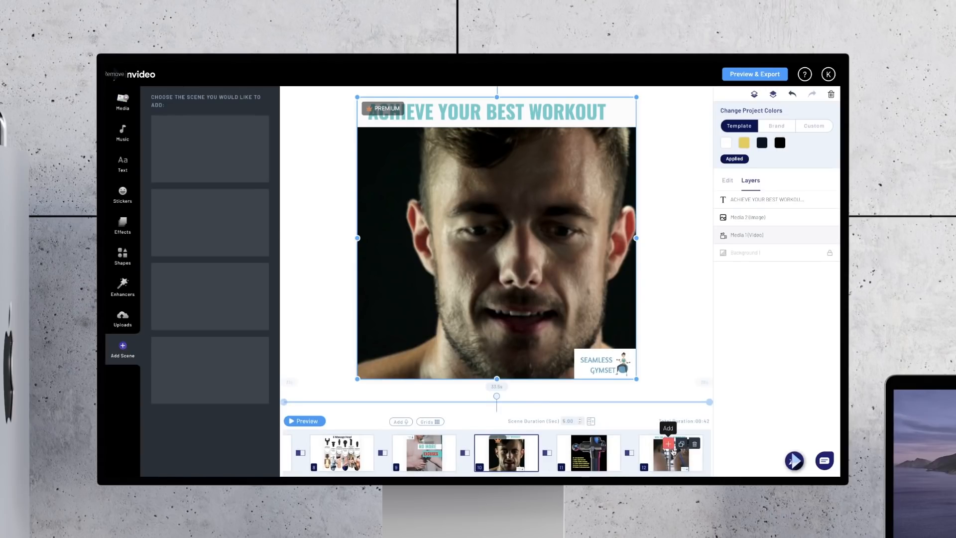
left_click(668, 459)
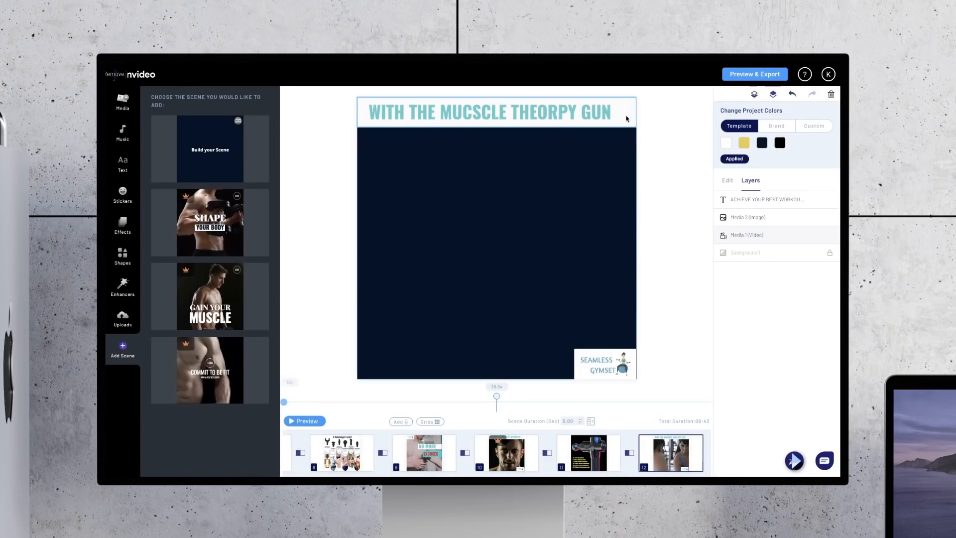
Step: Set the text colour of the last scene's WITH THE MUCSCLE THEORPY GUN banner to the white preset
left_click(628, 118)
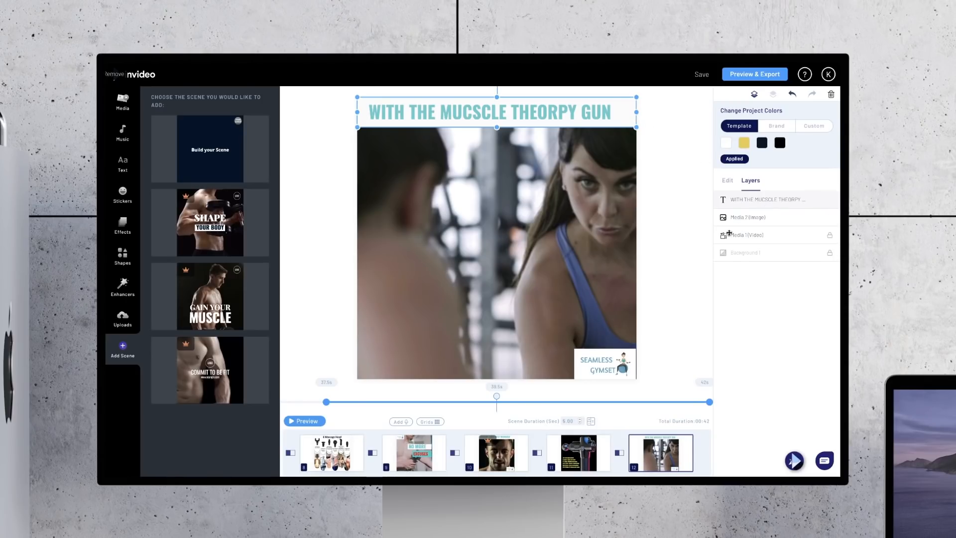
left_click(728, 180)
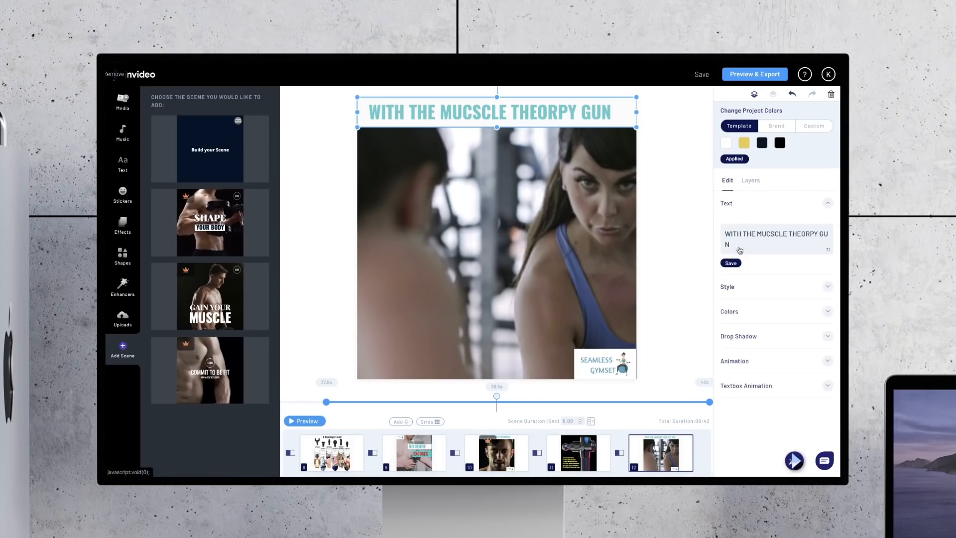
left_click(753, 320)
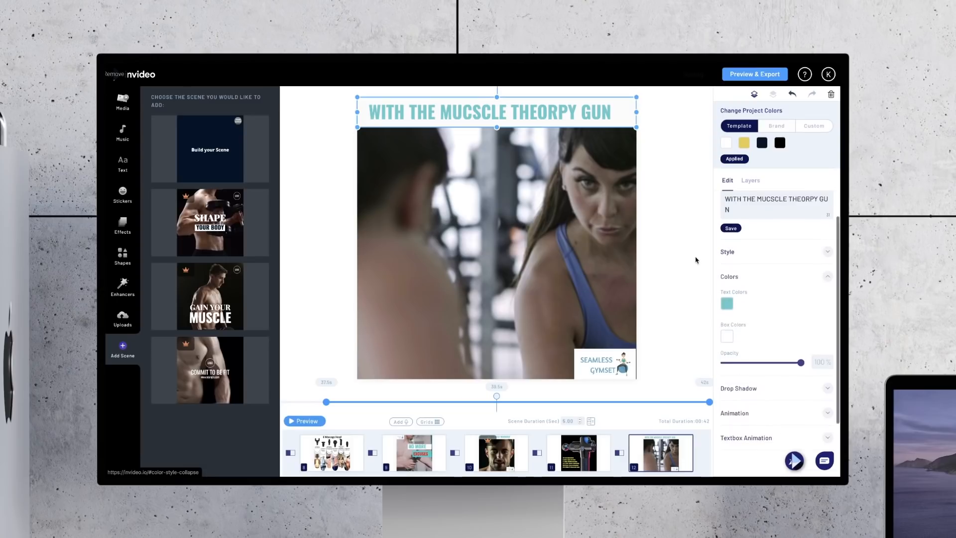
left_click(726, 228)
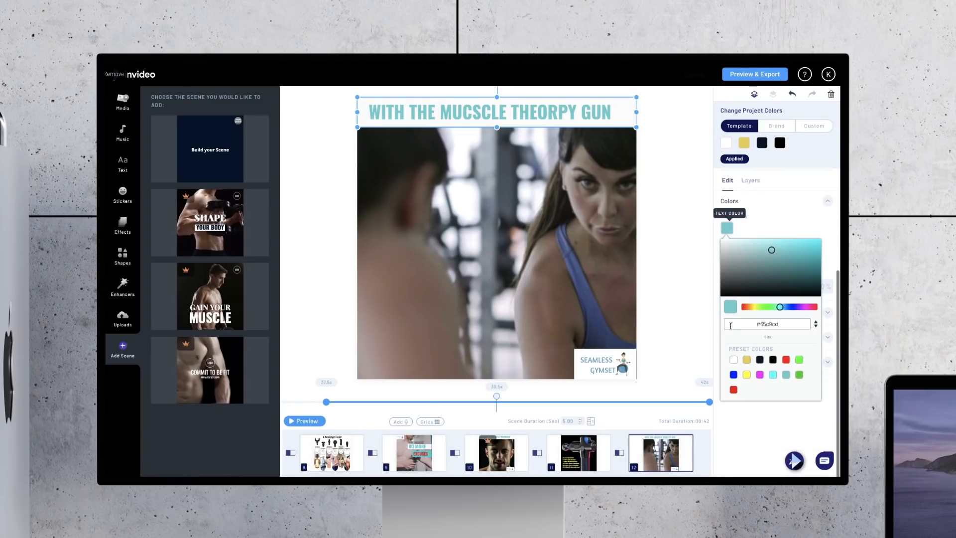
left_click(734, 360)
left_click(790, 215)
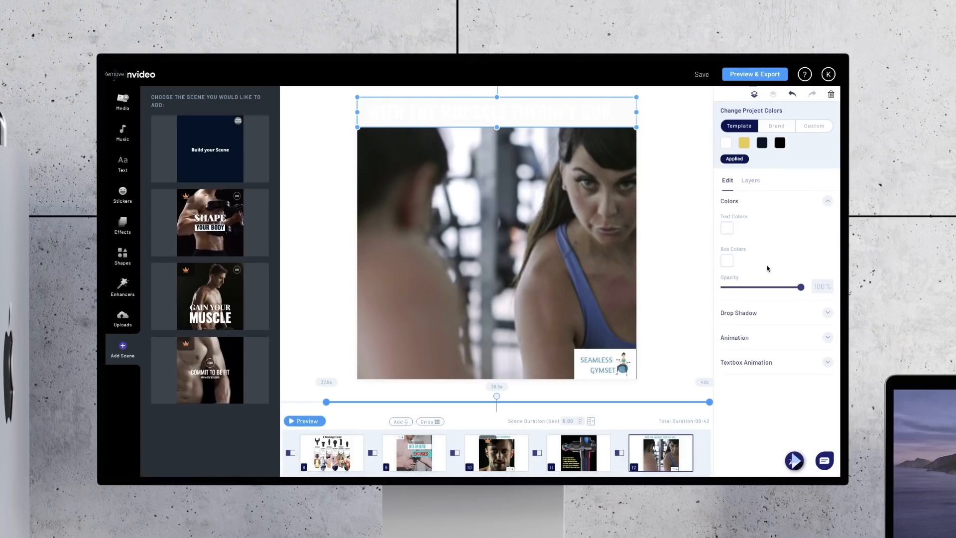
Step: Set the box colour behind the last scene's banner text to the teal preset and deselect the banner
left_click(728, 260)
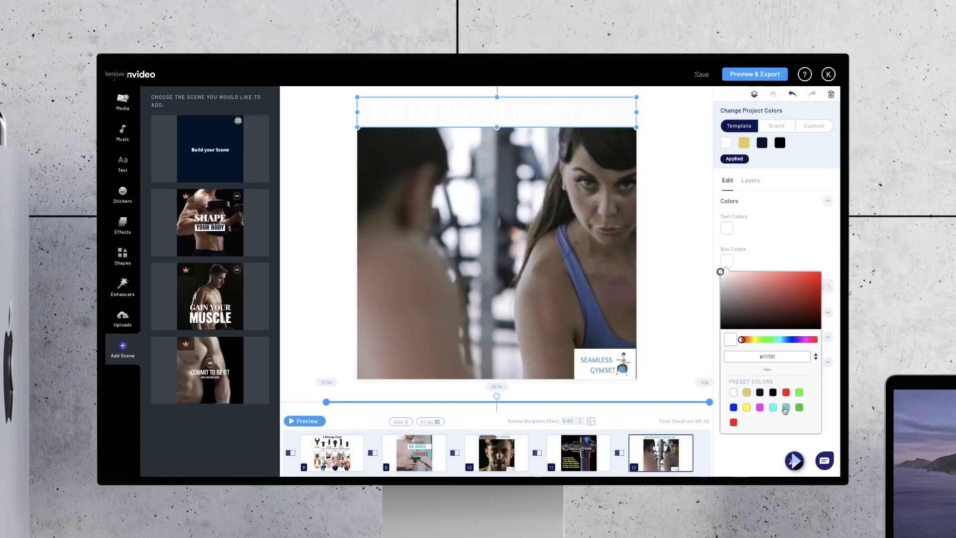
left_click(786, 407)
left_click(696, 232)
left_click(696, 233)
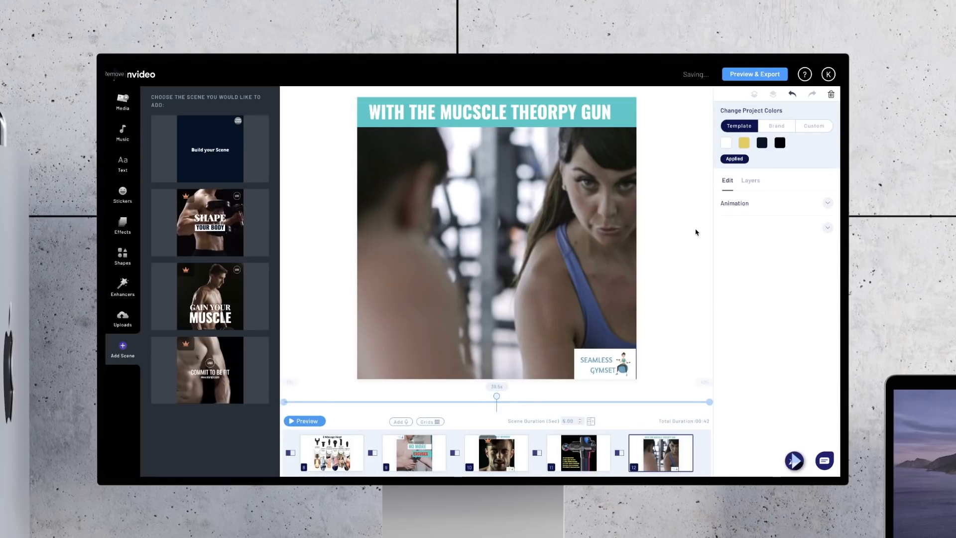